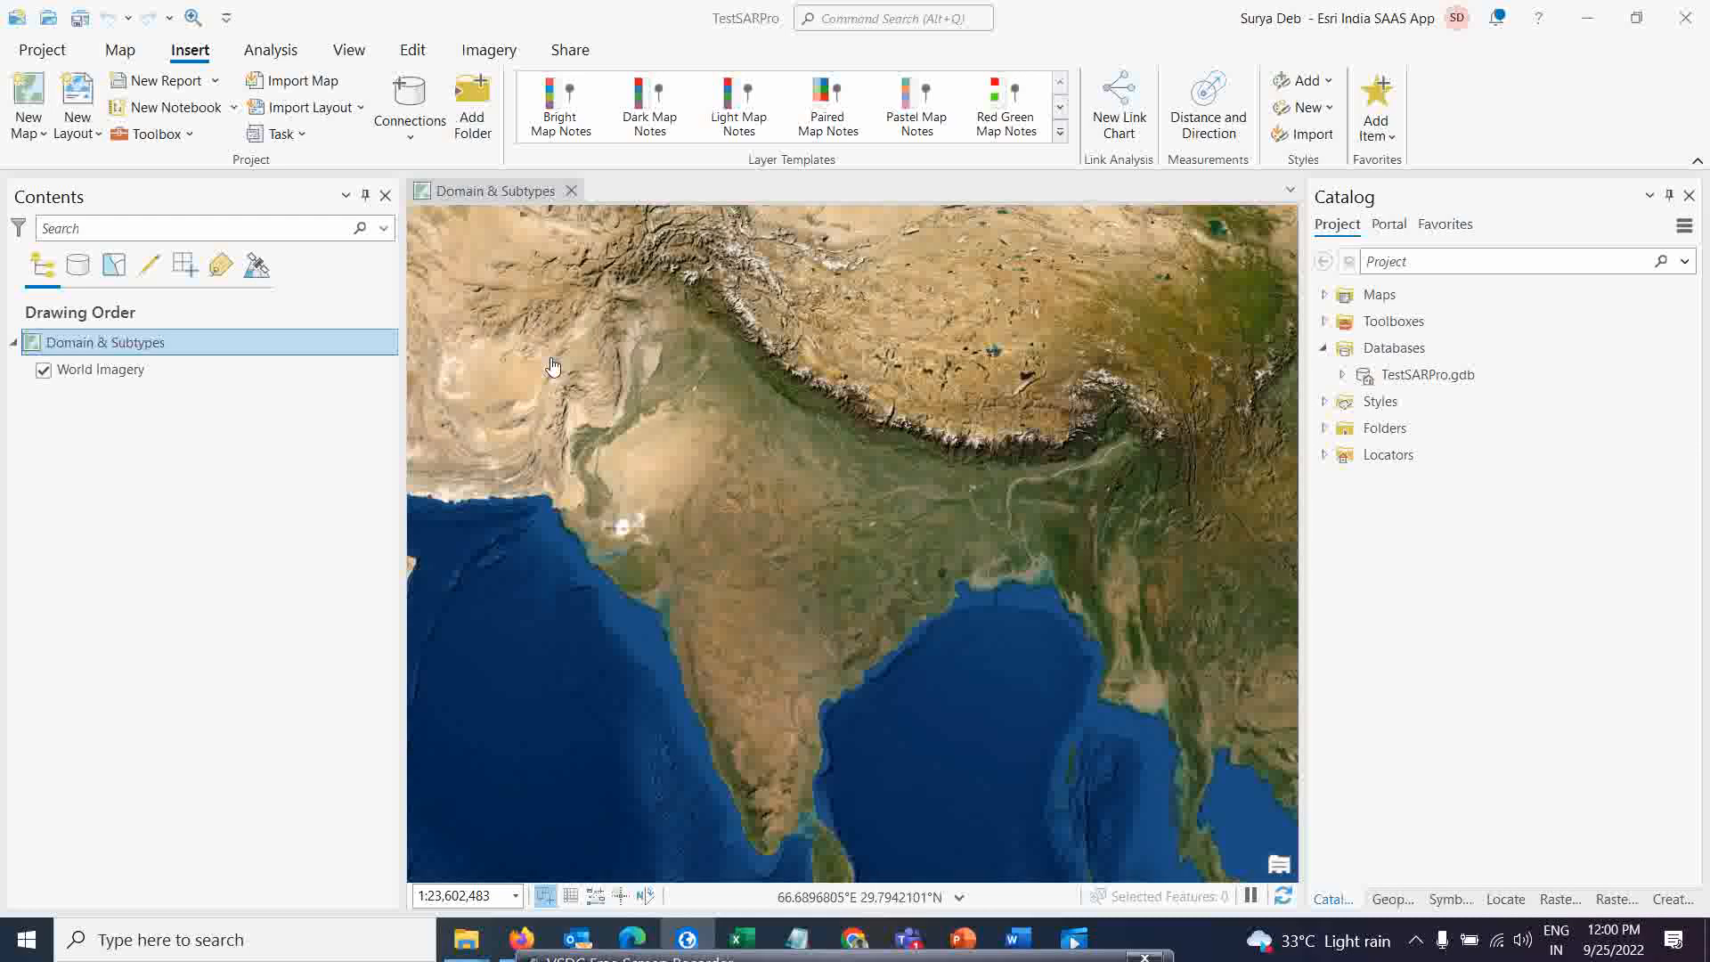
Open the Domain & Subtypes map's properties, review its general settings, and close them
{"action": "left_click", "coordinate": [504, 191]}
{"action": "right_click", "coordinate": [150, 353]}
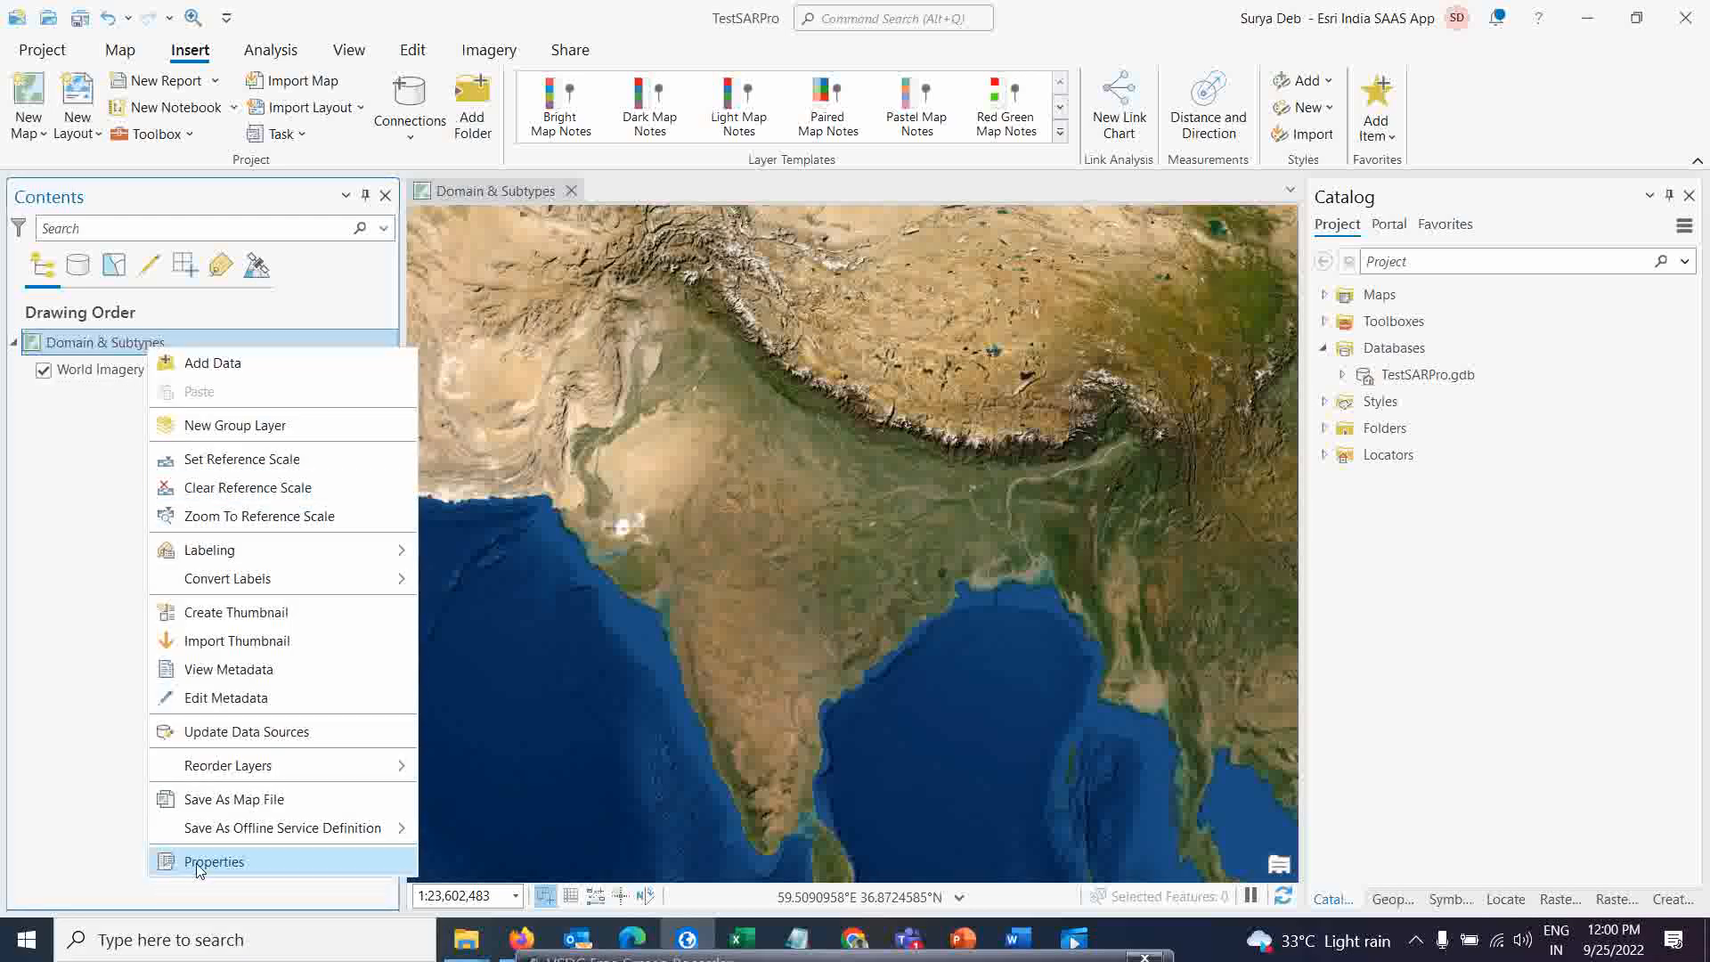
{"action": "left_click", "coordinate": [196, 864]}
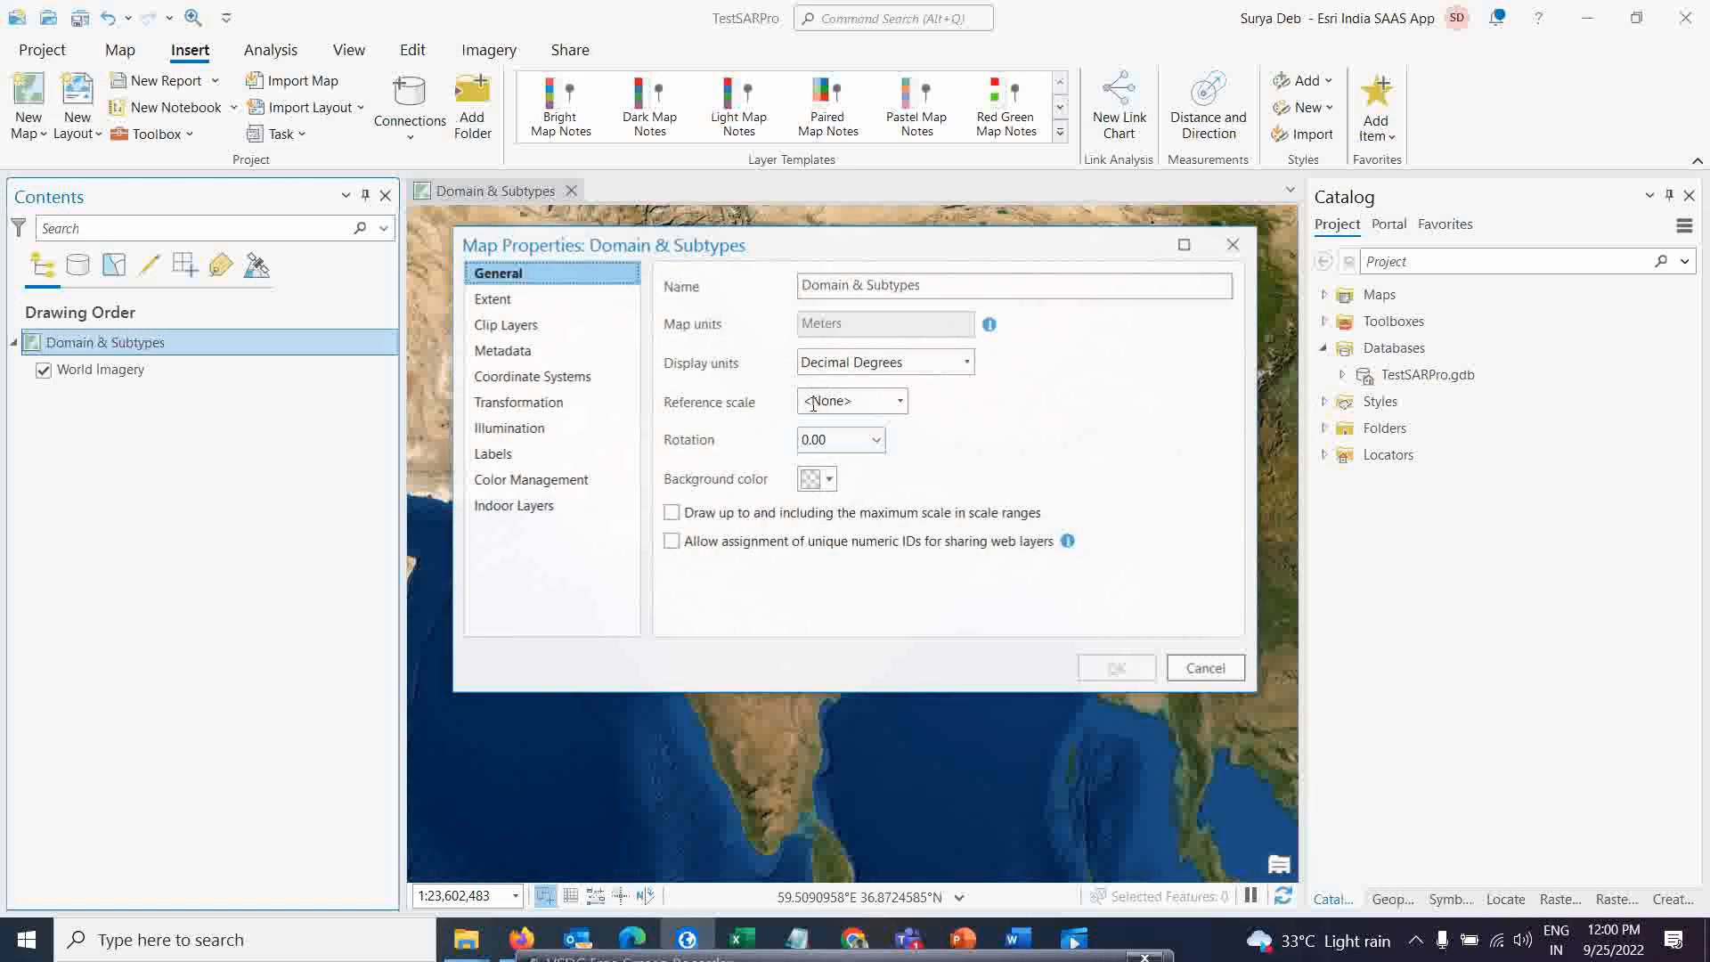
{"action": "left_click", "coordinate": [938, 291]}
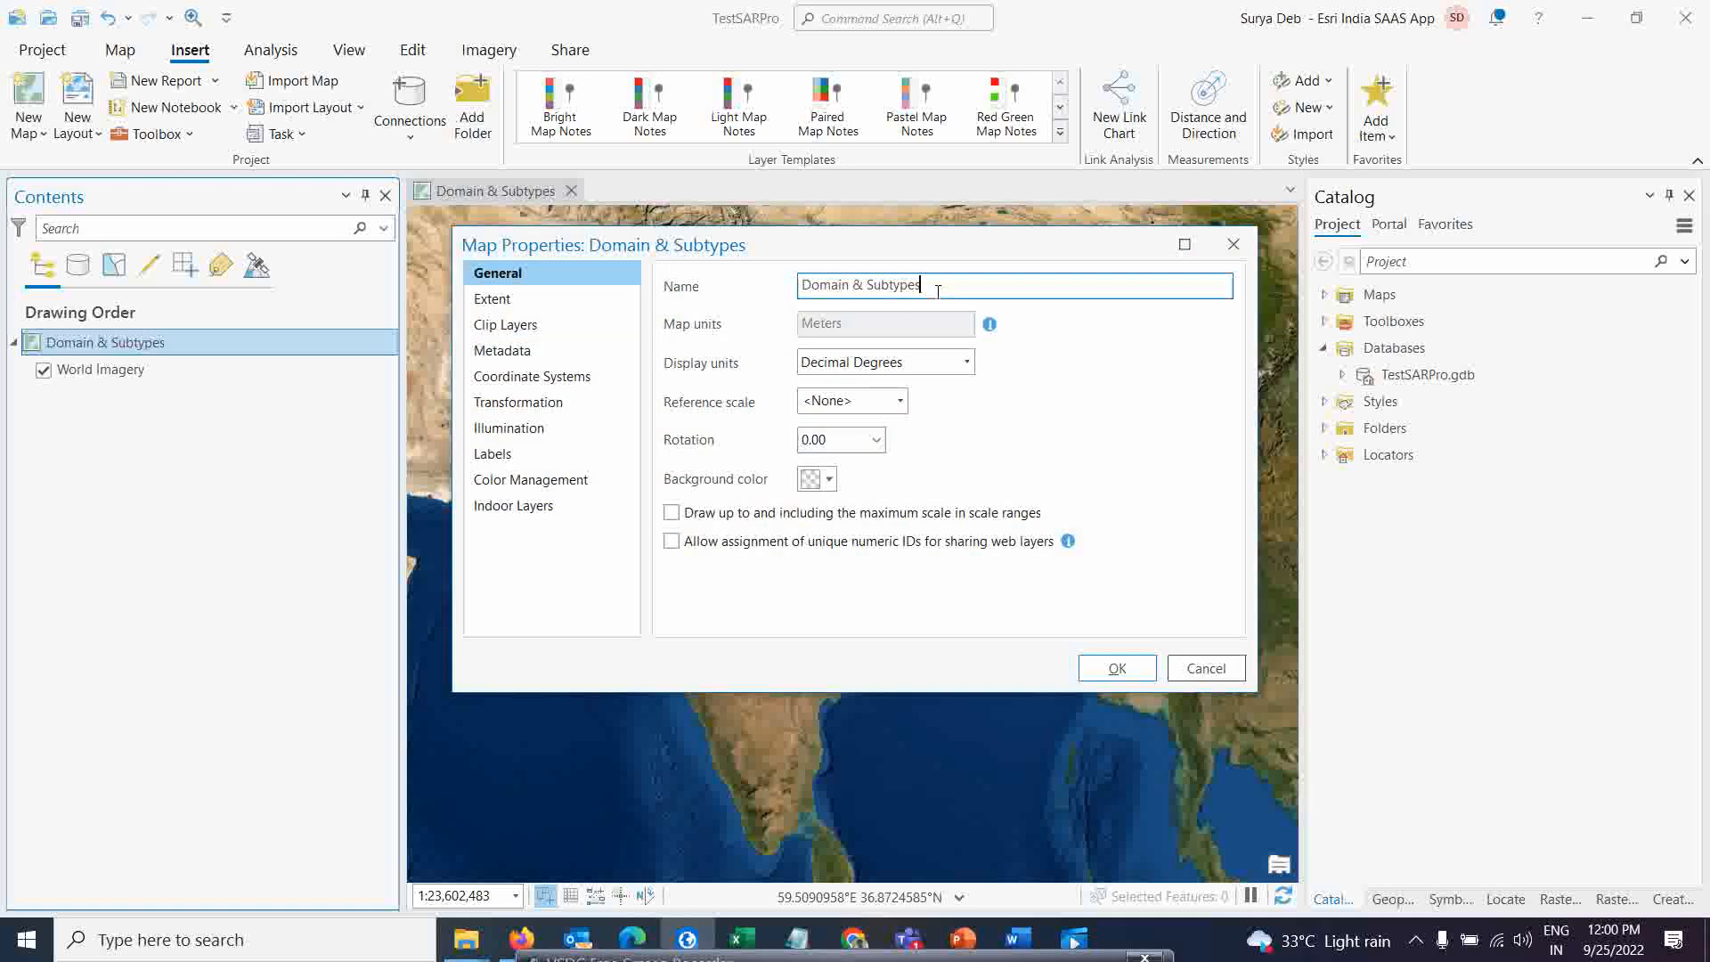
{"action": "left_click", "coordinate": [1115, 668]}
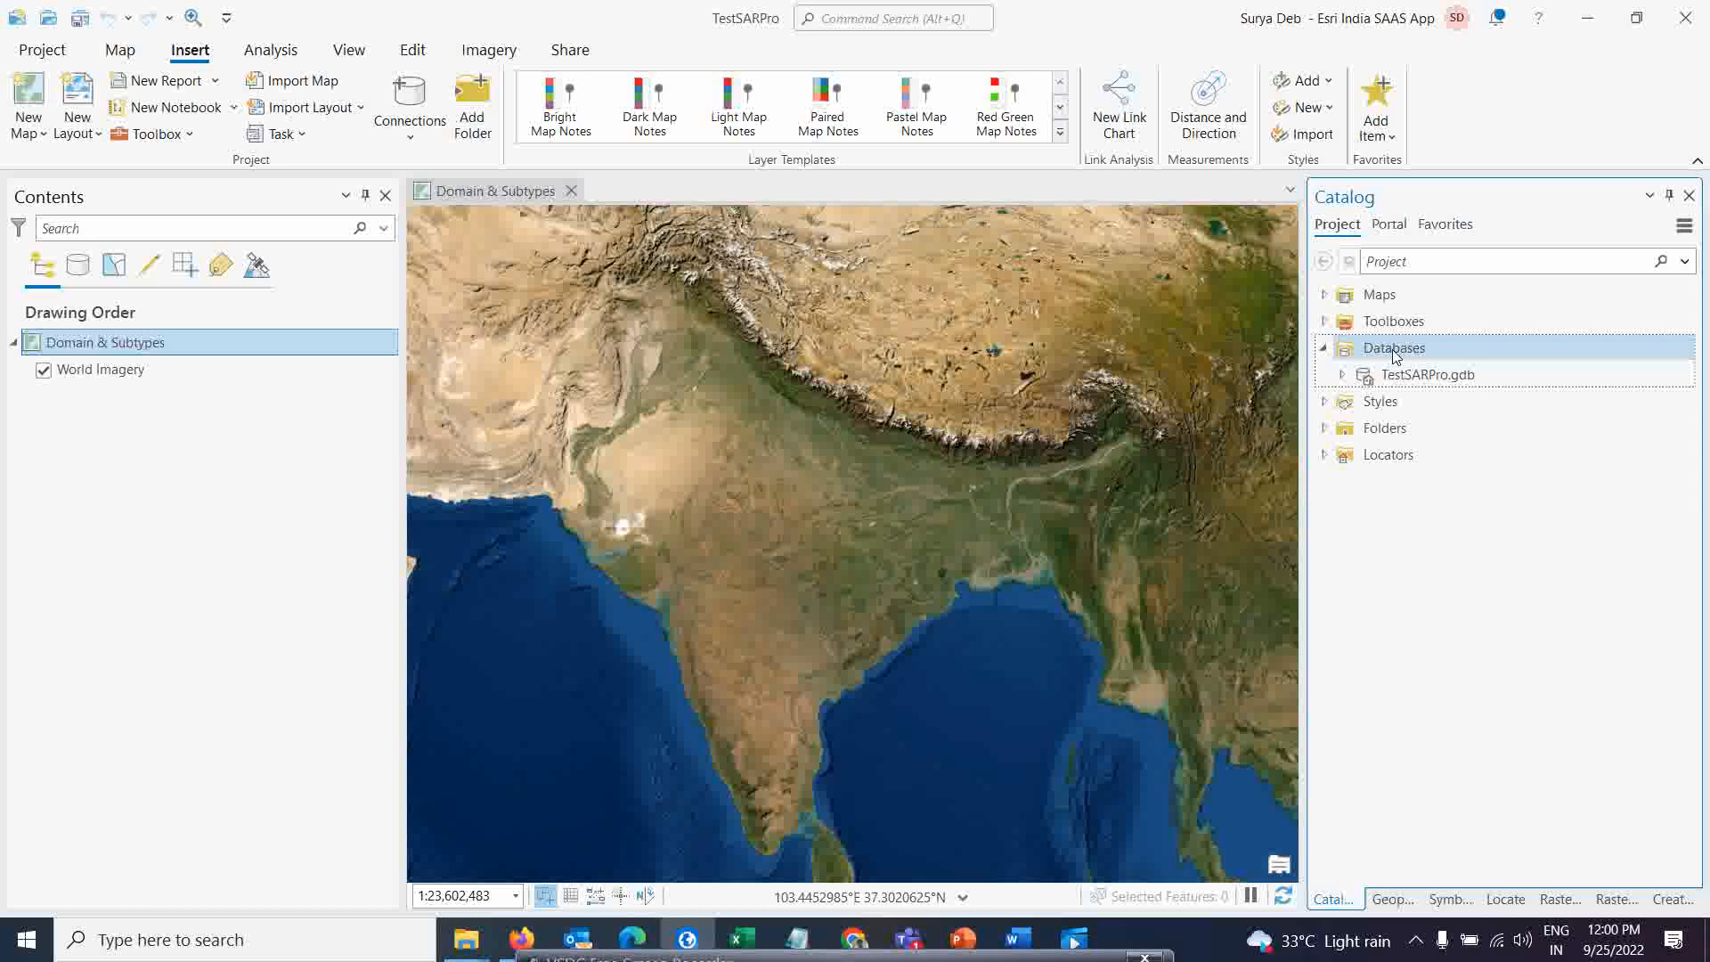
{"action": "right_click", "coordinate": [1396, 354]}
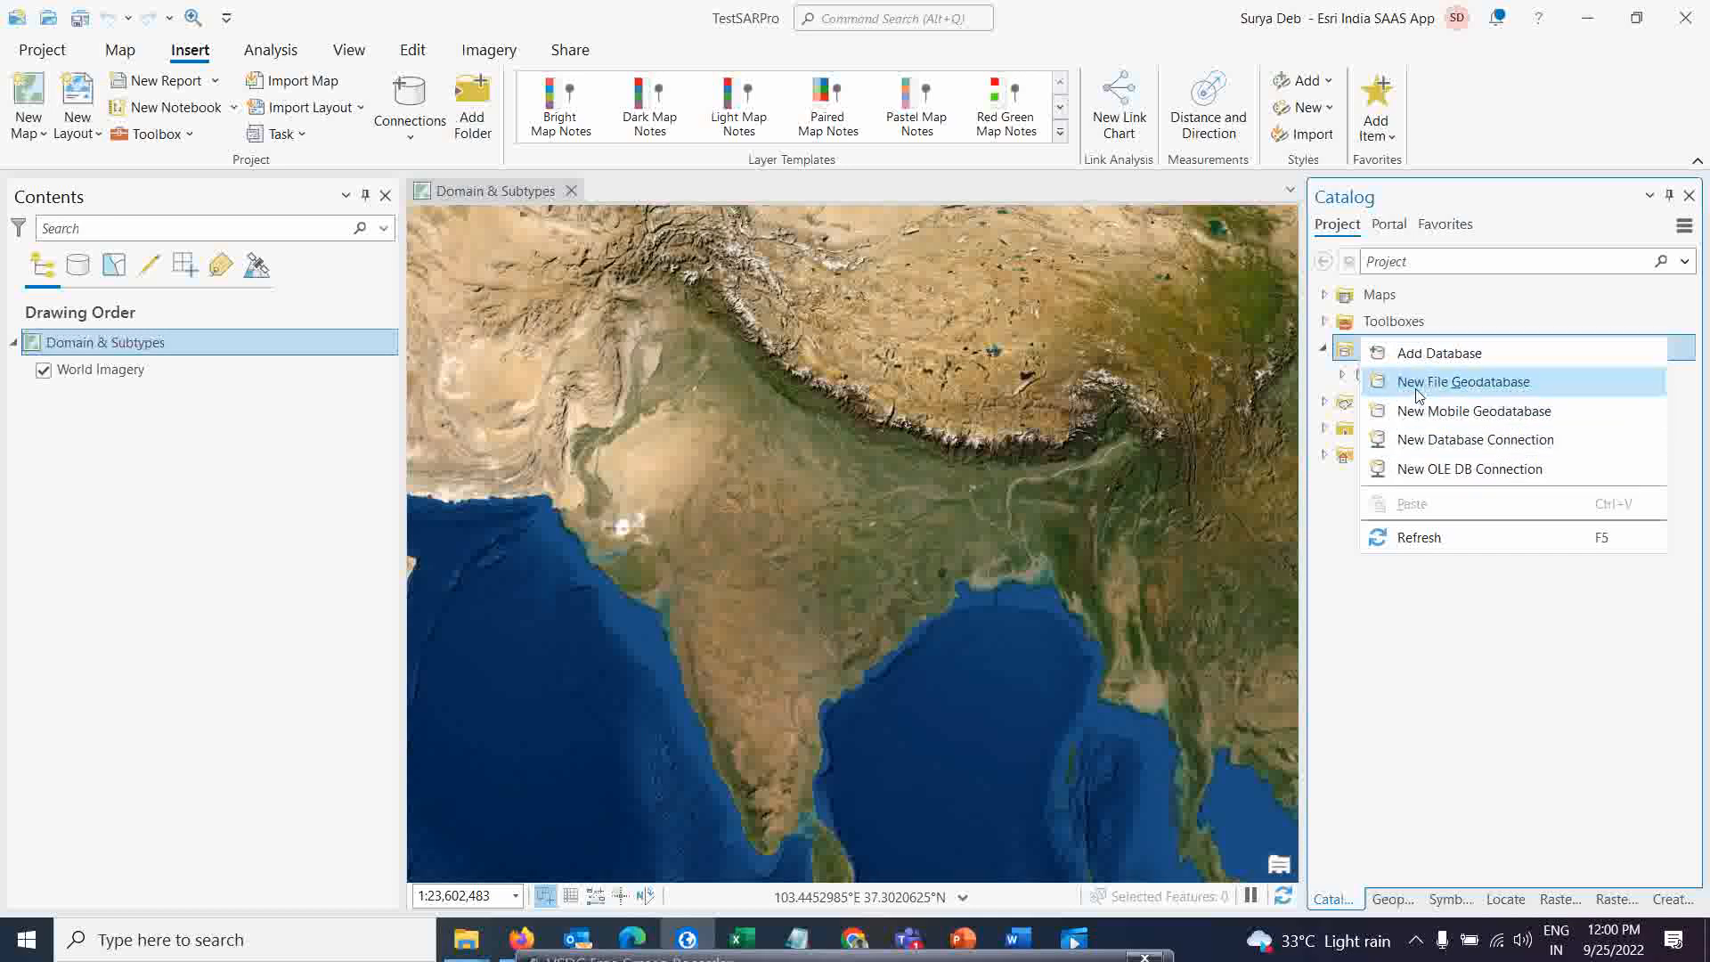
{"action": "left_click", "coordinate": [1419, 395]}
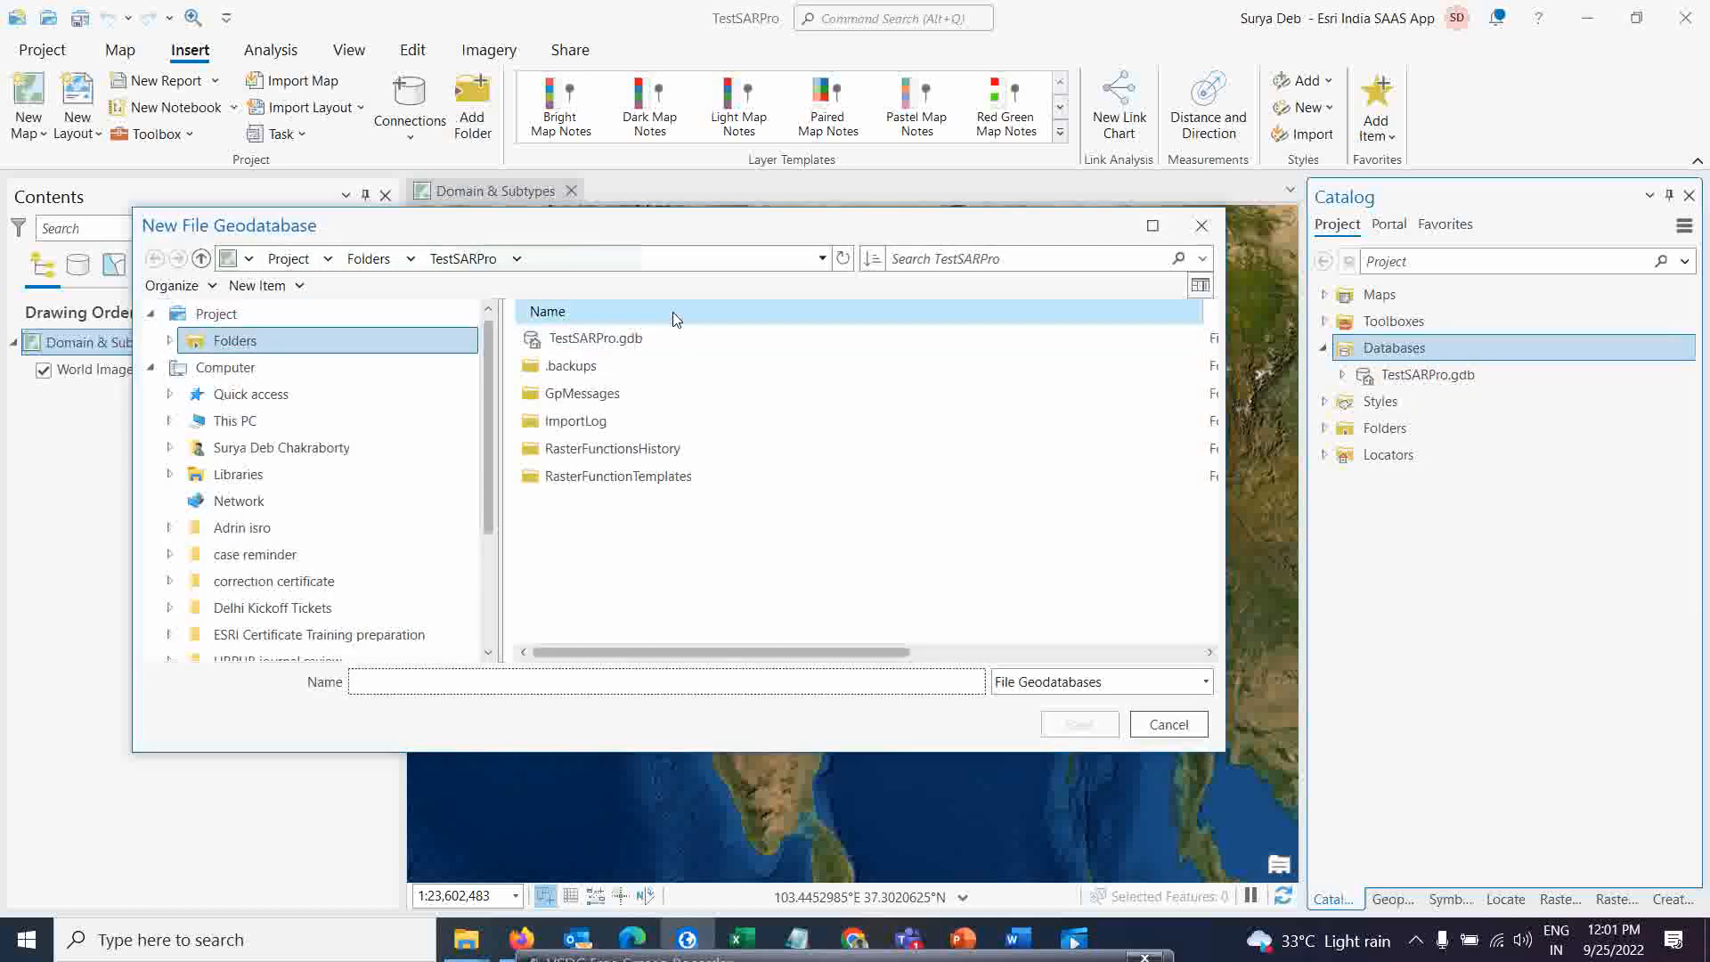
{"action": "left_click_drag", "start_coordinate": [672, 236], "coordinate": [814, 248]}
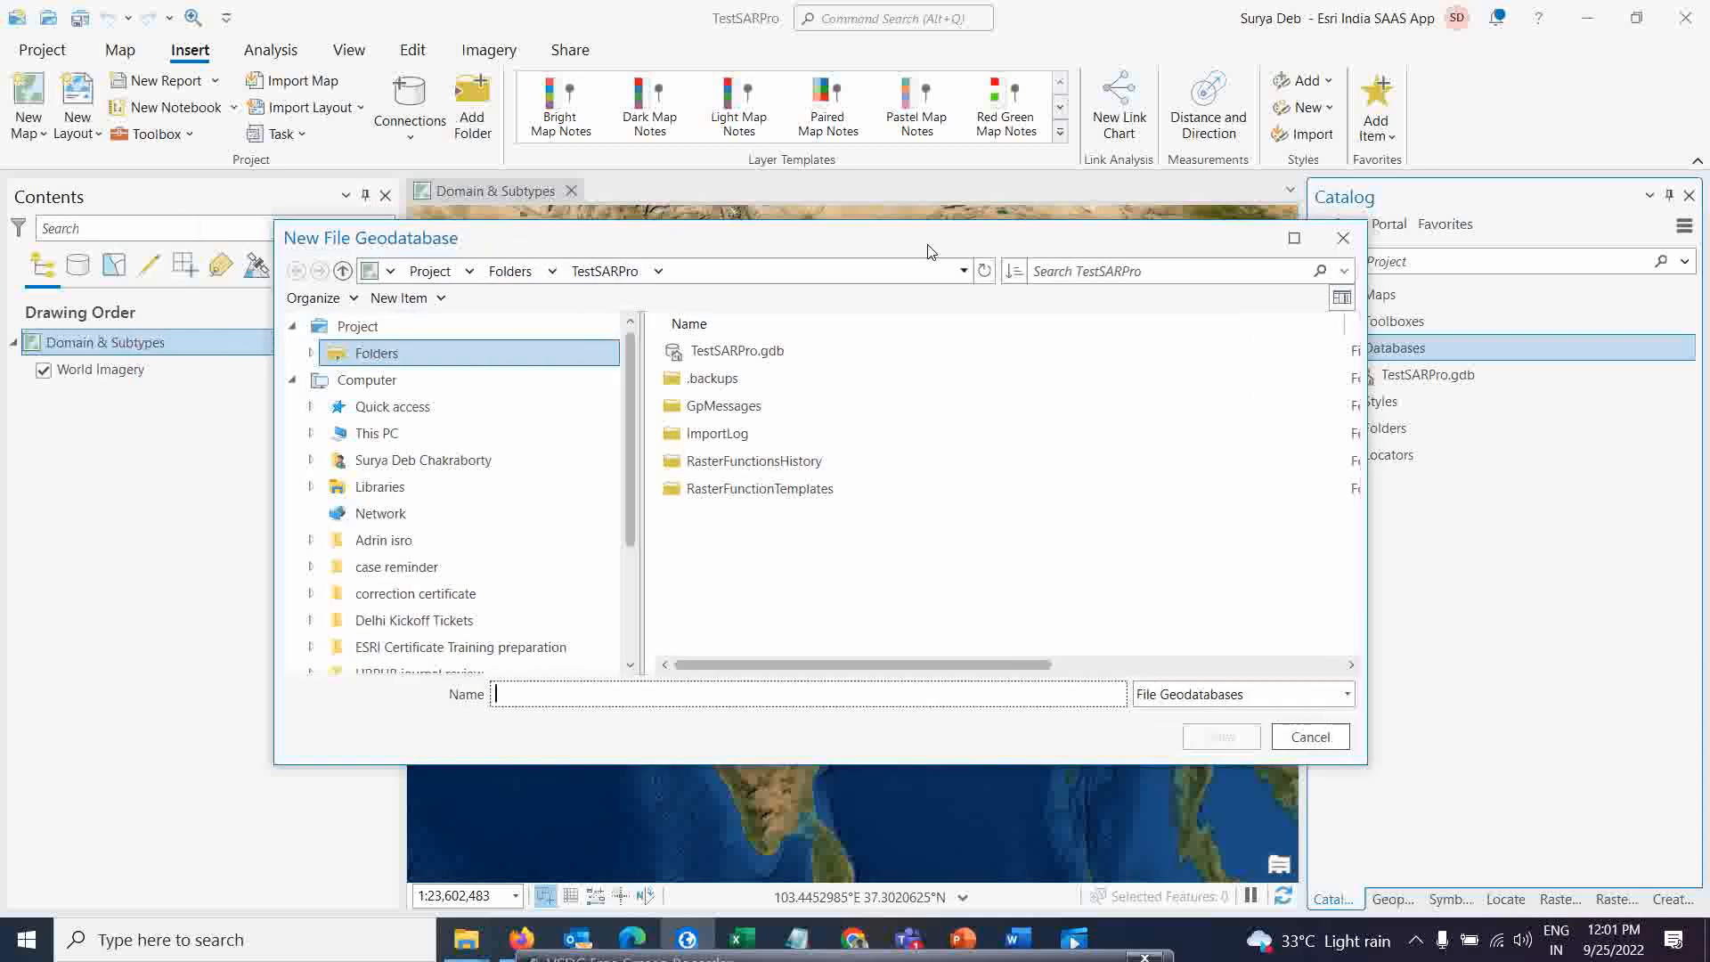
{"action": "left_click", "coordinate": [1345, 238]}
{"action": "right_click", "coordinate": [1380, 349]}
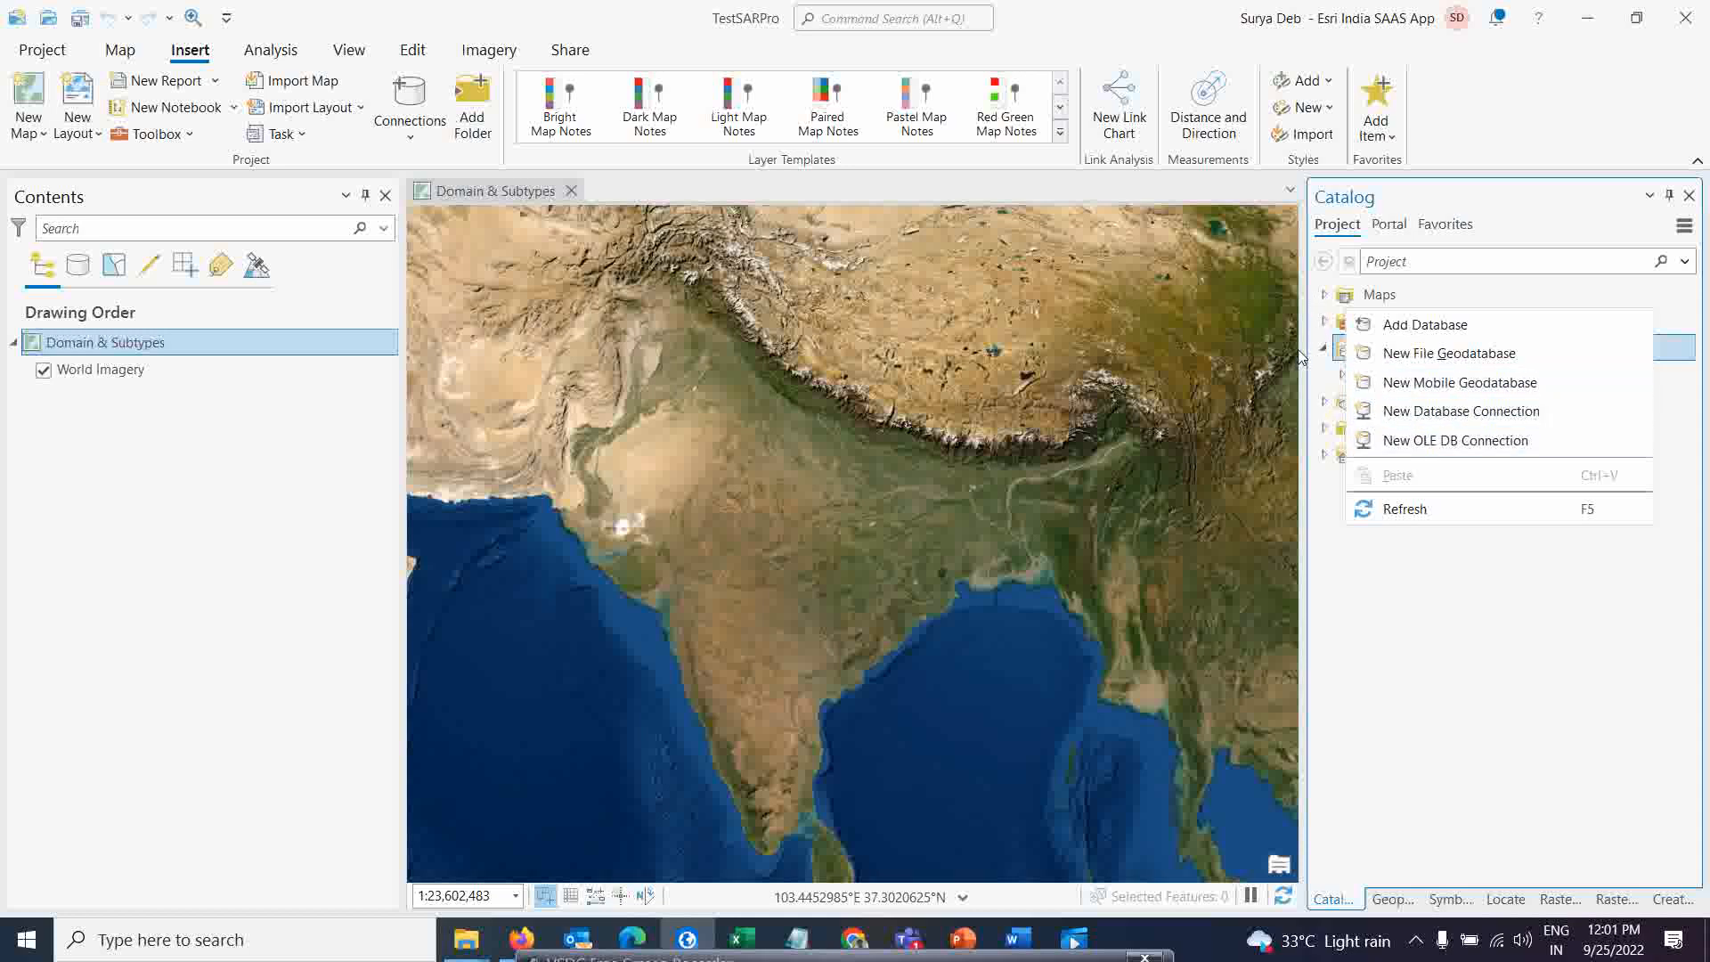
{"action": "left_click", "coordinate": [1318, 367]}
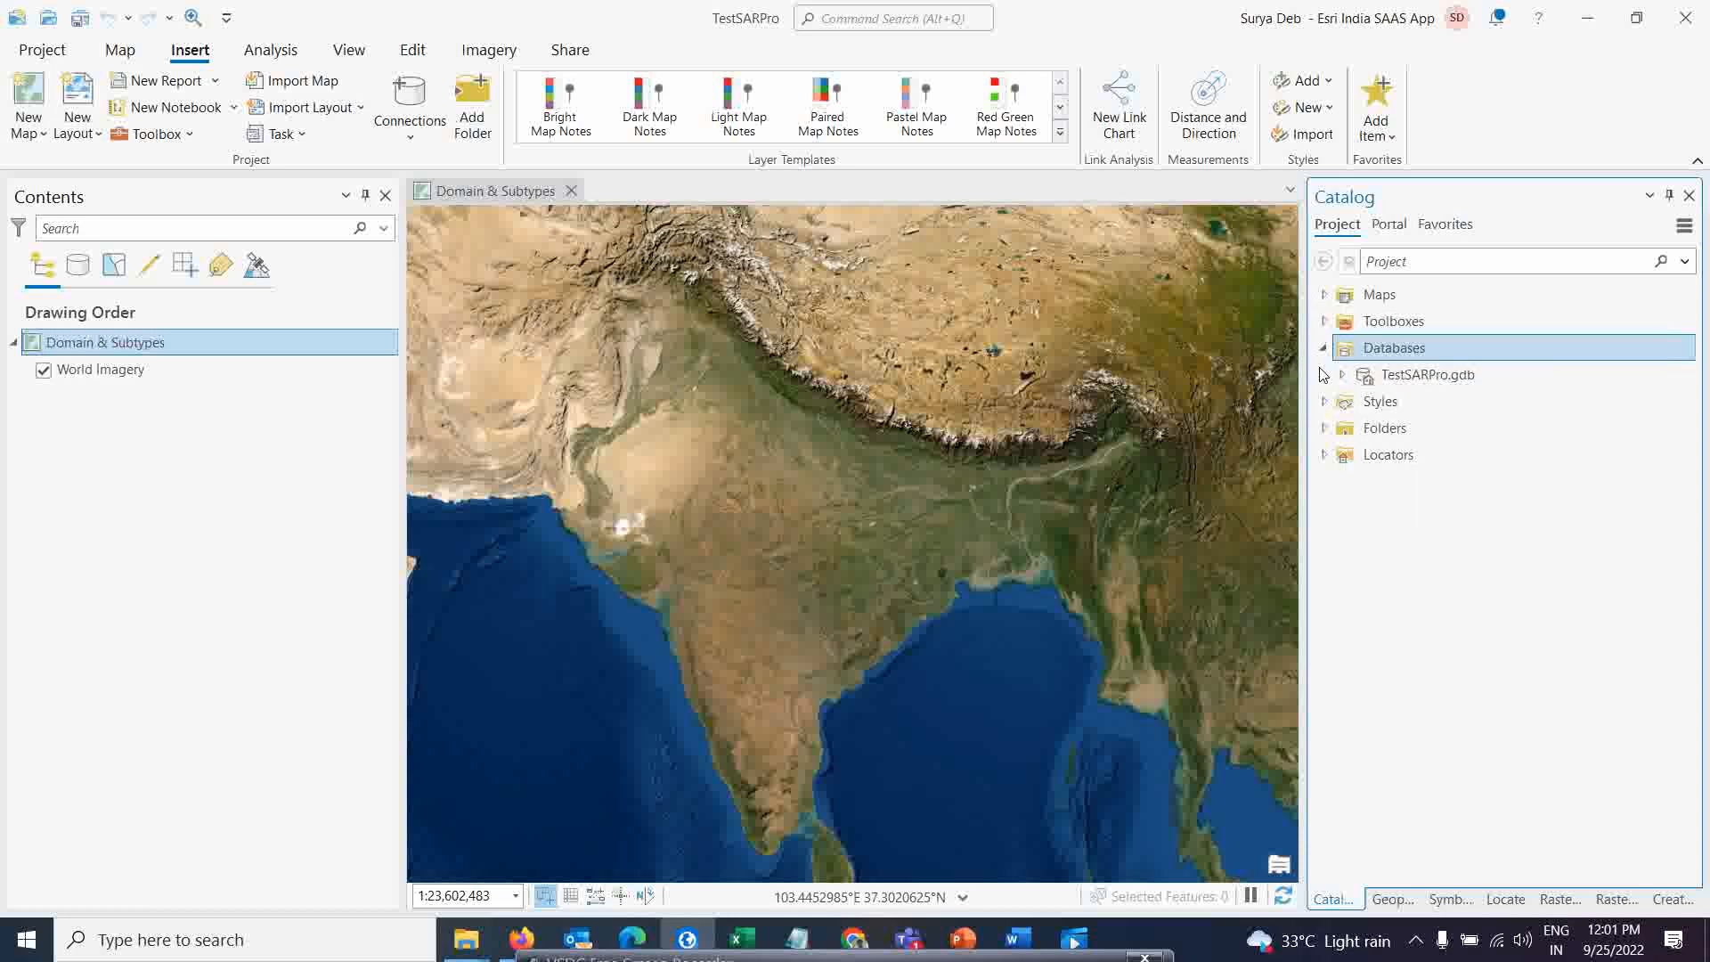
Create a new file geodatabase named Teast in the project folder
{"action": "right_click", "coordinate": [1388, 358]}
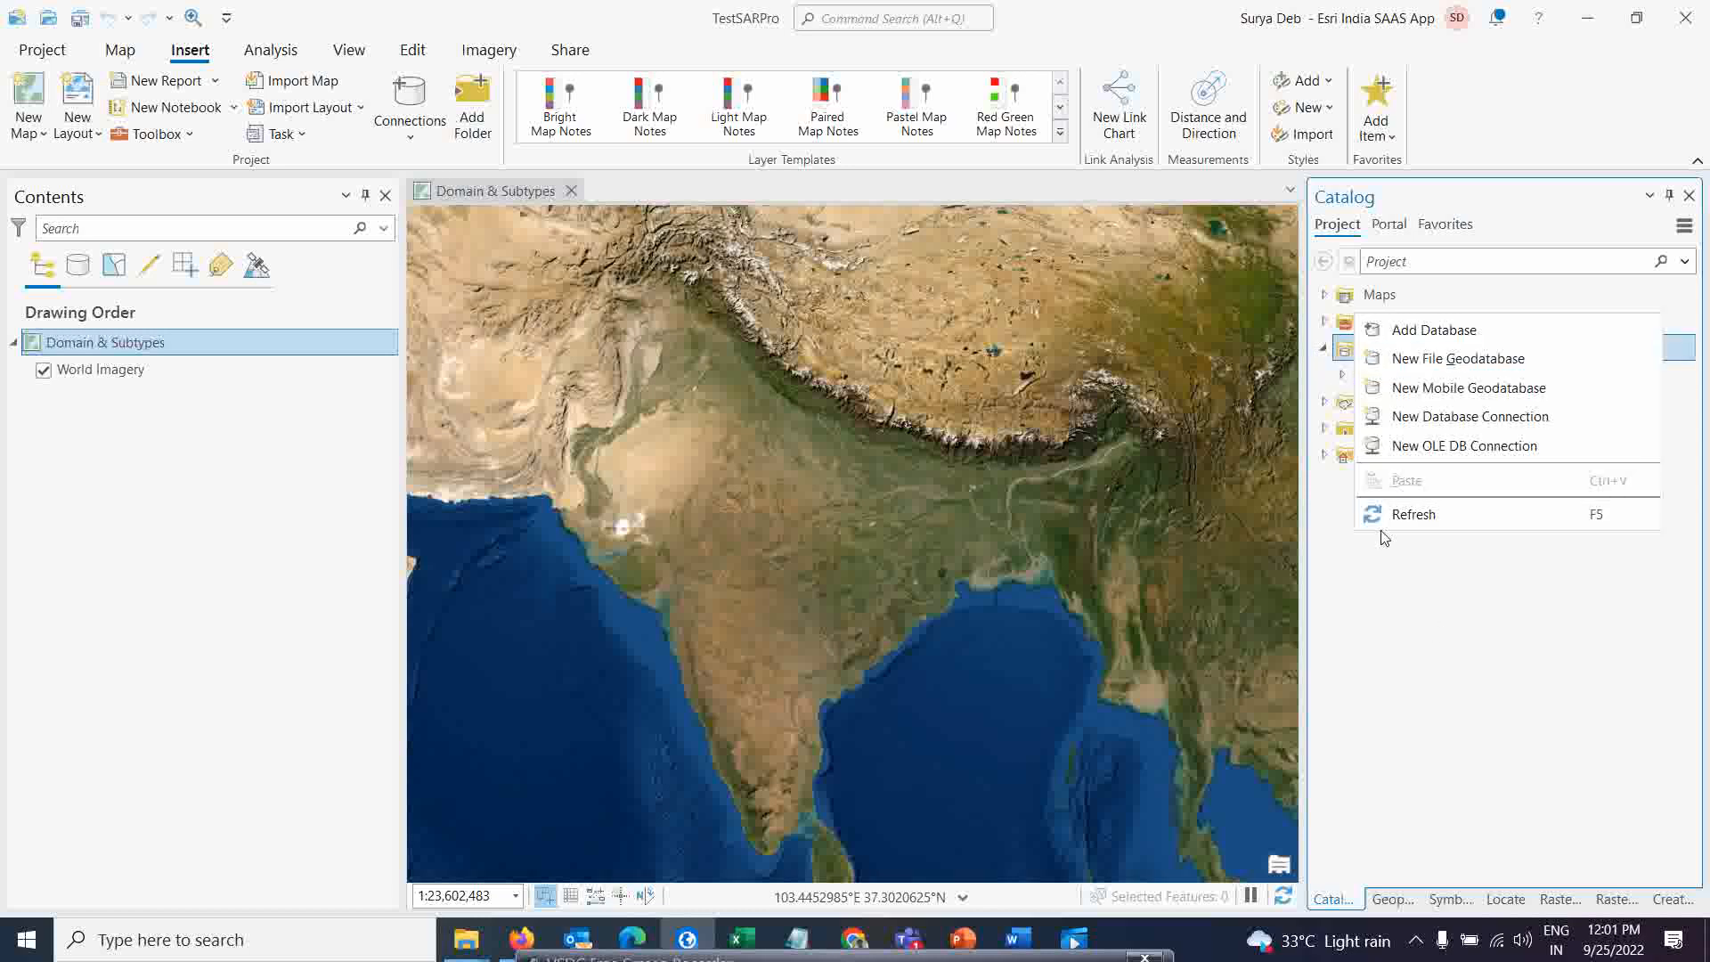
{"action": "left_click", "coordinate": [1439, 361]}
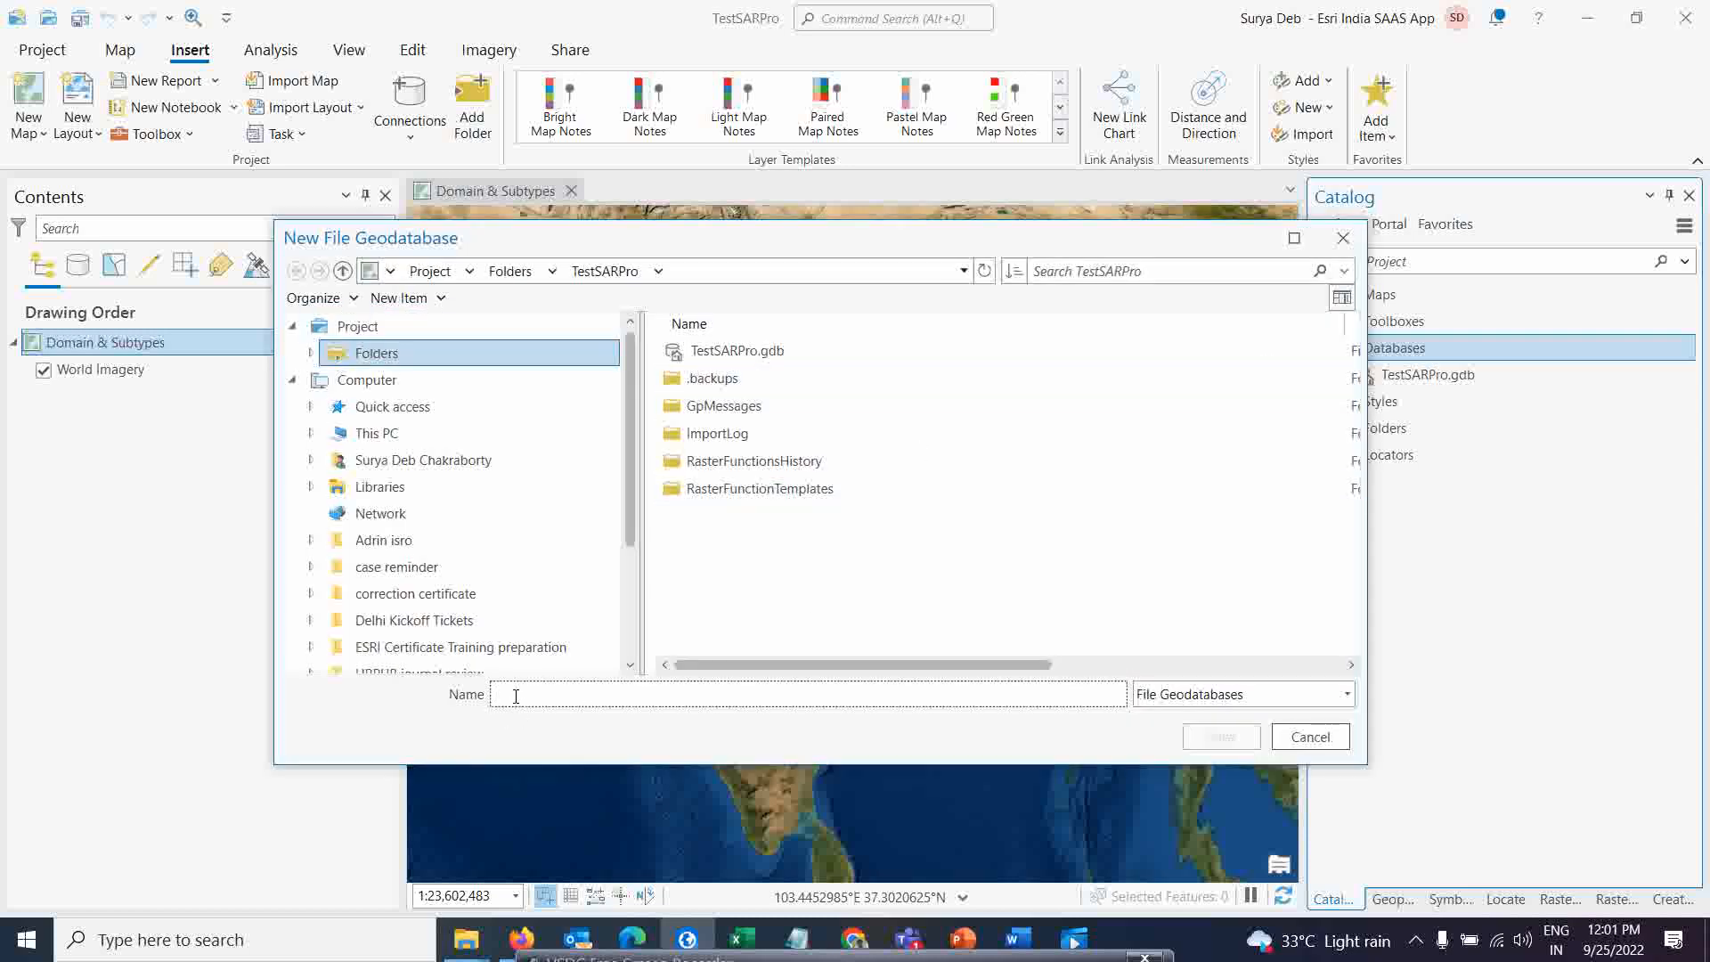
{"action": "left_click", "coordinate": [515, 695]}
{"action": "type", "text": "Teast"}
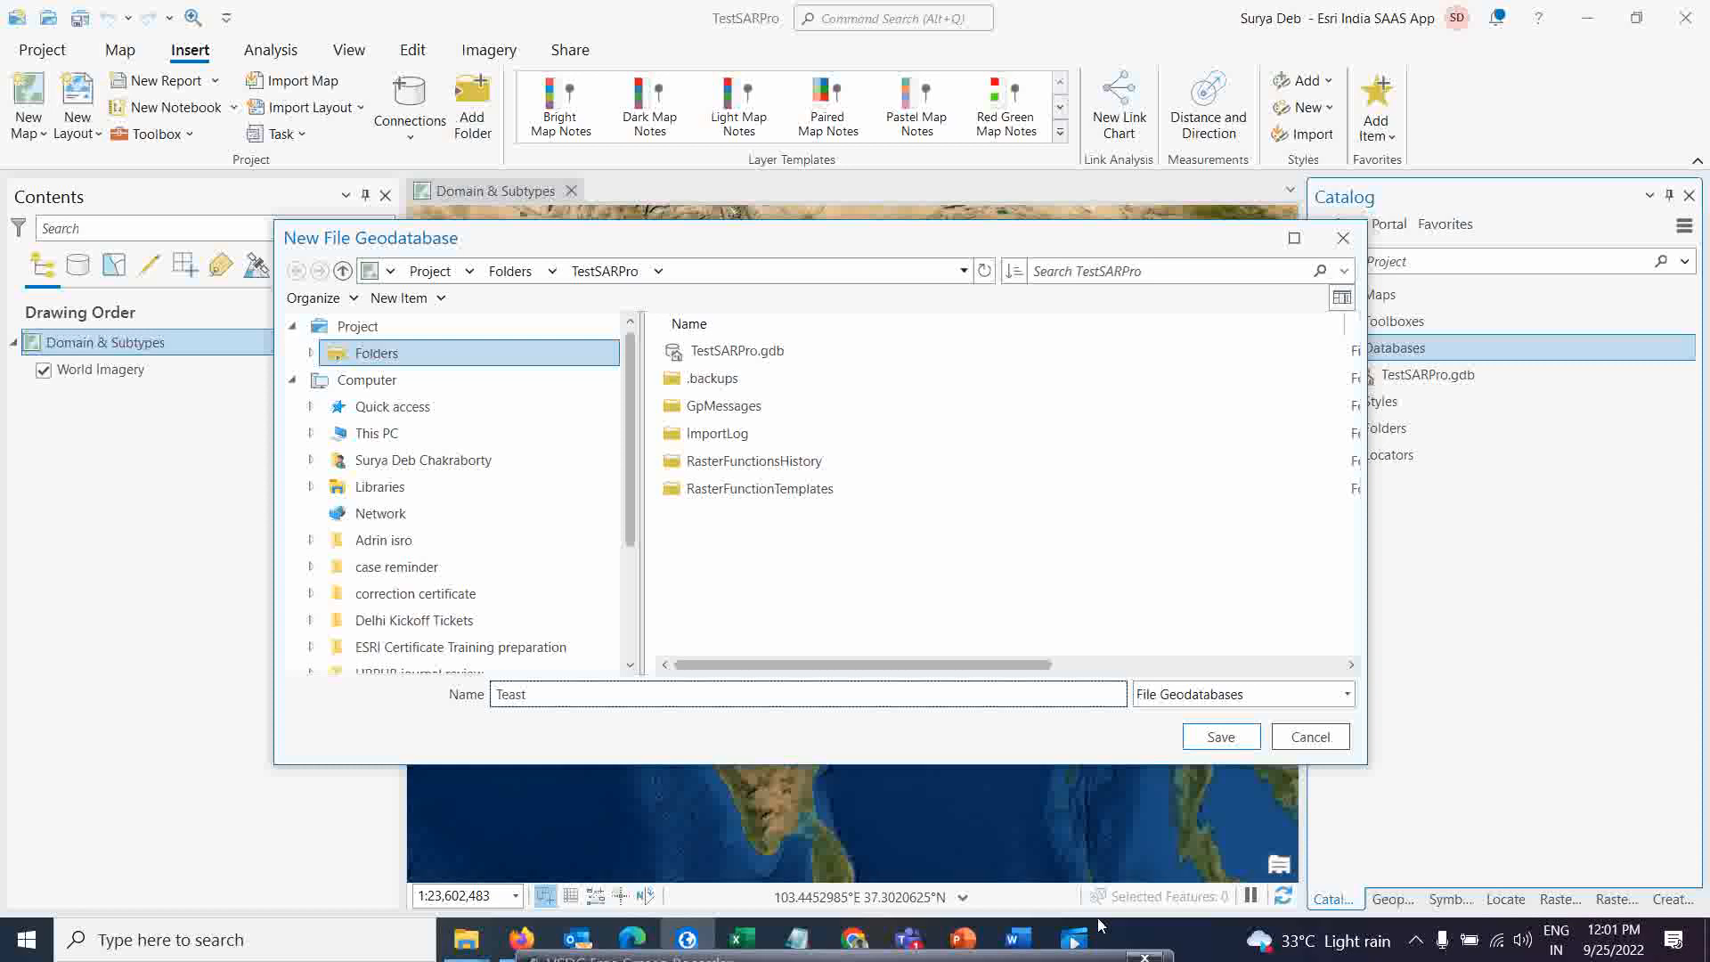
{"action": "left_click", "coordinate": [1245, 744]}
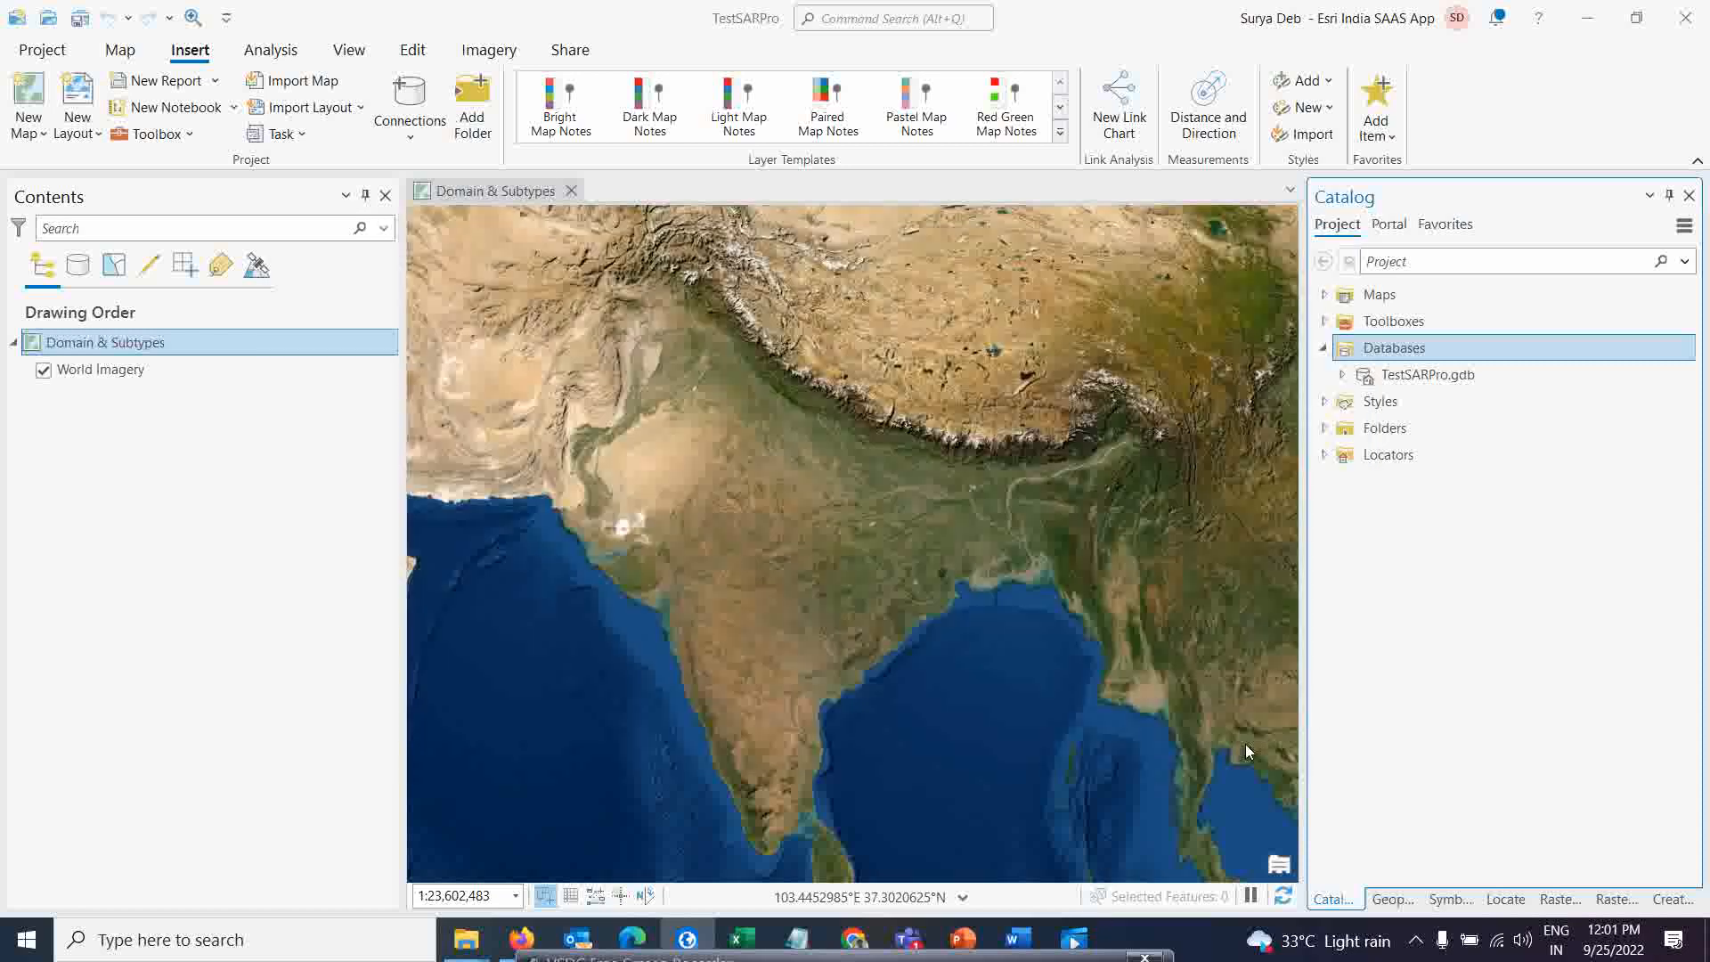
Refresh the project databases and select the new Teast.gdb geodatabase
{"action": "right_click", "coordinate": [1376, 355]}
{"action": "left_click", "coordinate": [1372, 508]}
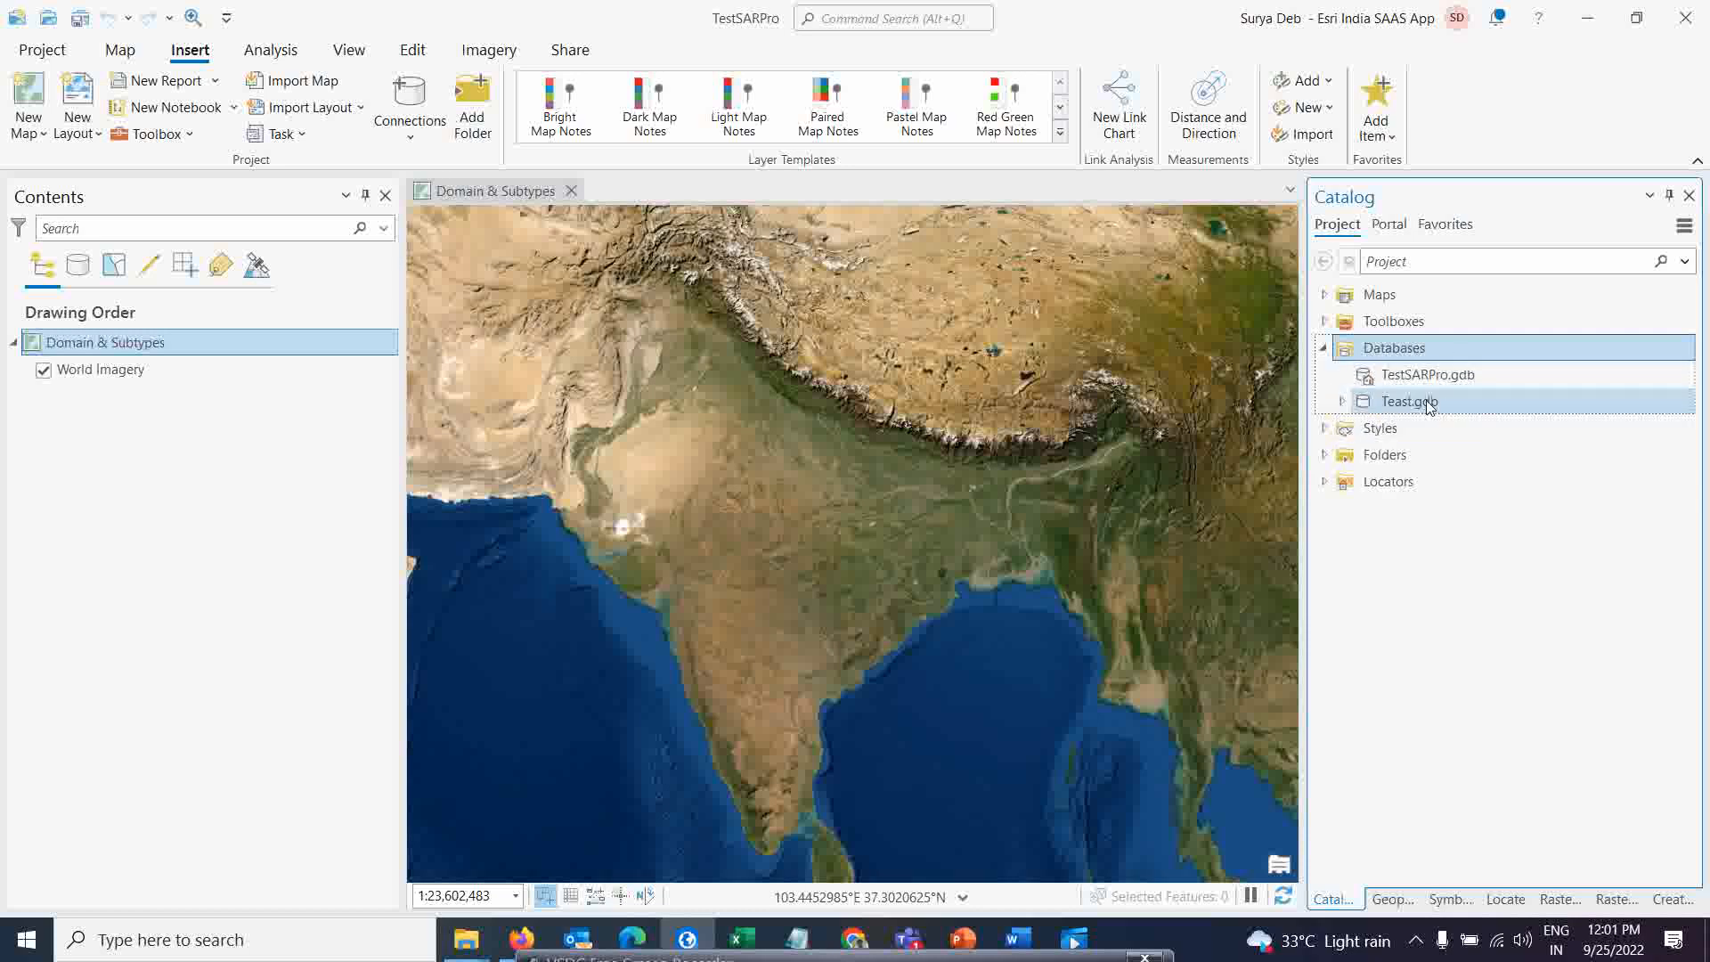
{"action": "left_click", "coordinate": [1425, 403]}
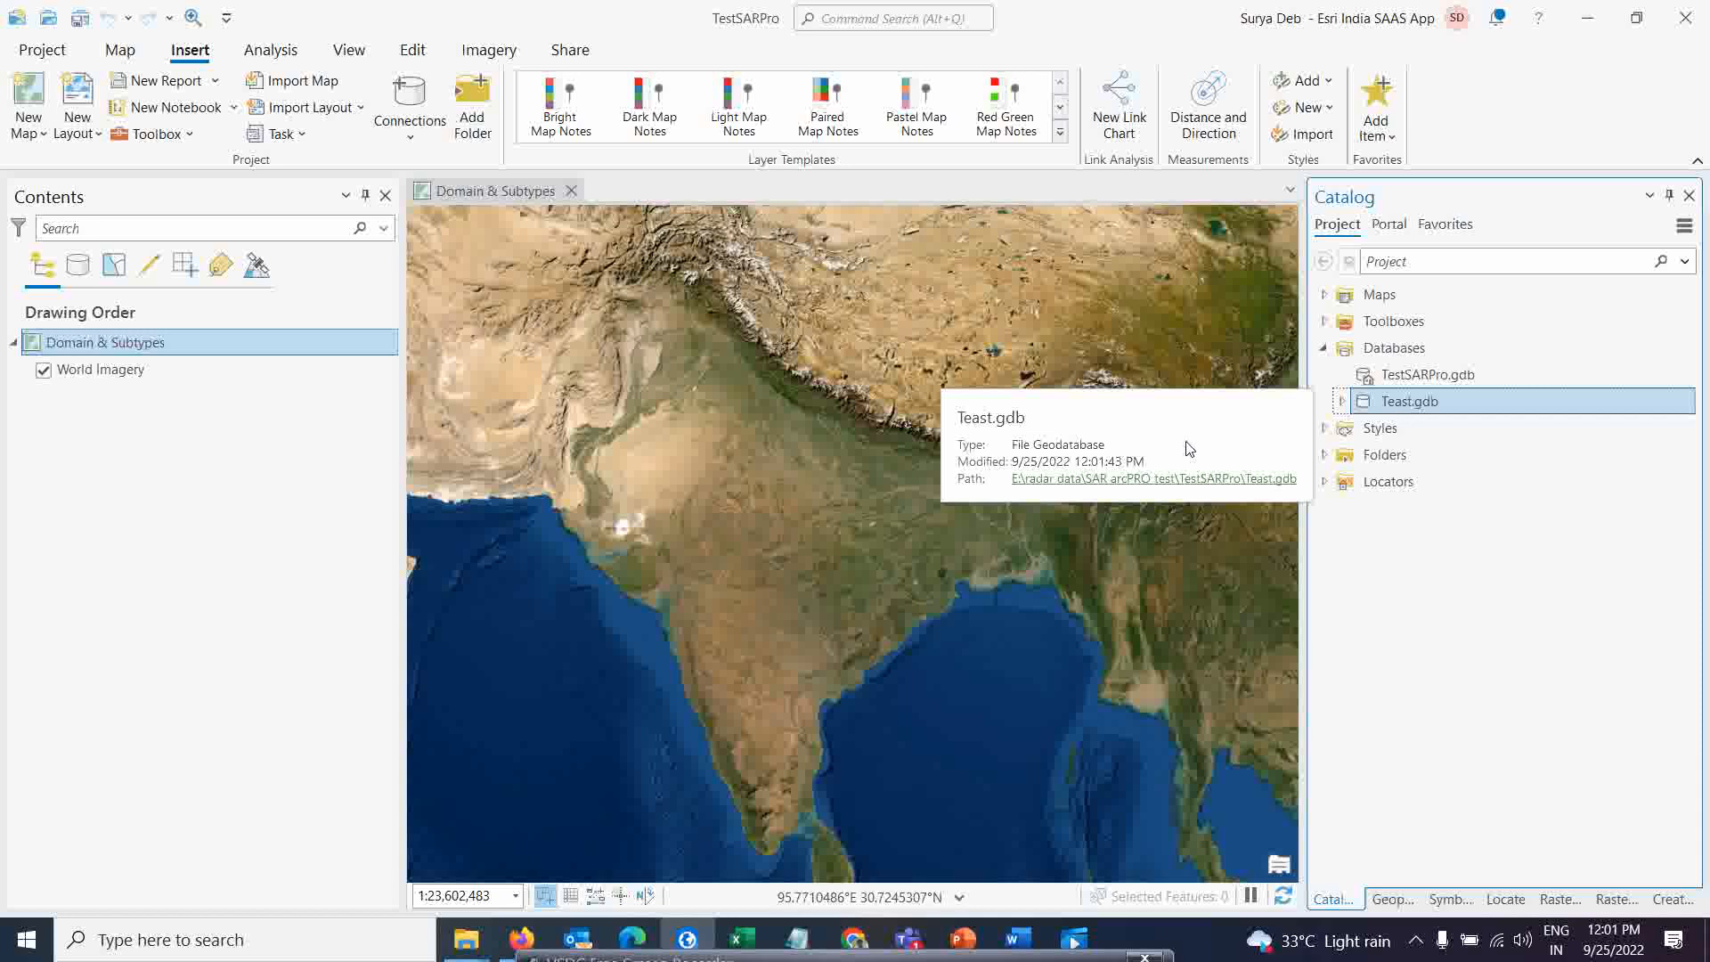
Start a new feature class in Teast.gdb, naming it Road with the alias Road
{"action": "right_click", "coordinate": [1402, 406]}
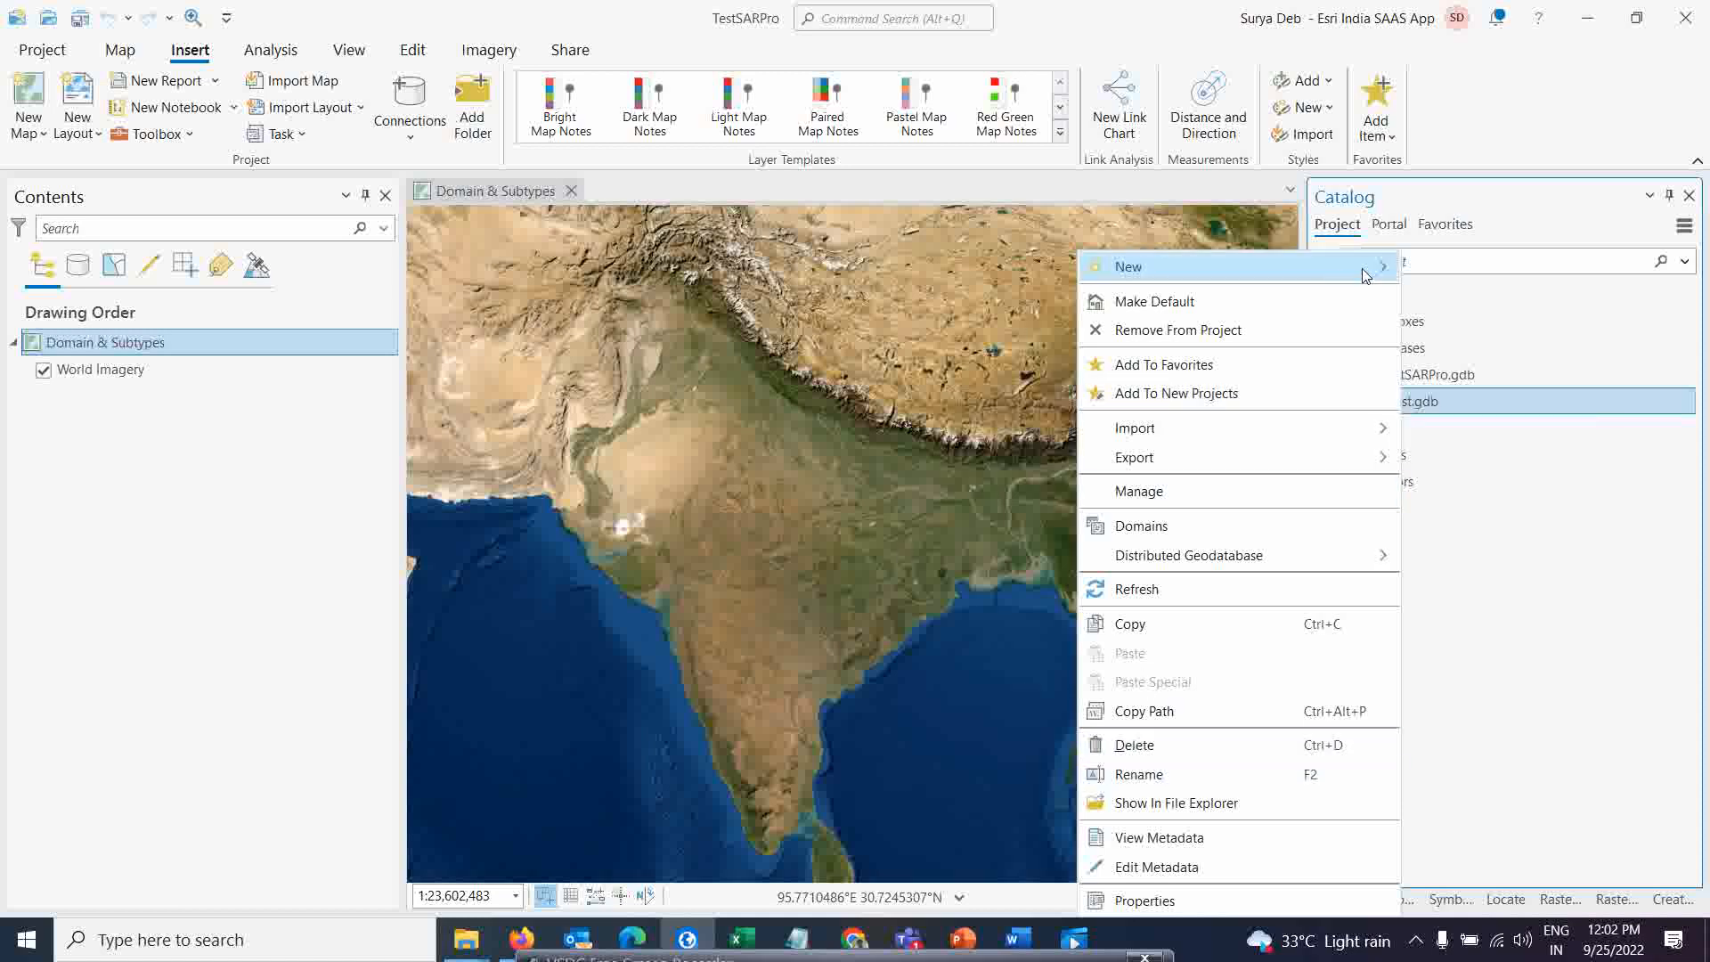
{"action": "mouse_move", "coordinate": [1365, 274]}
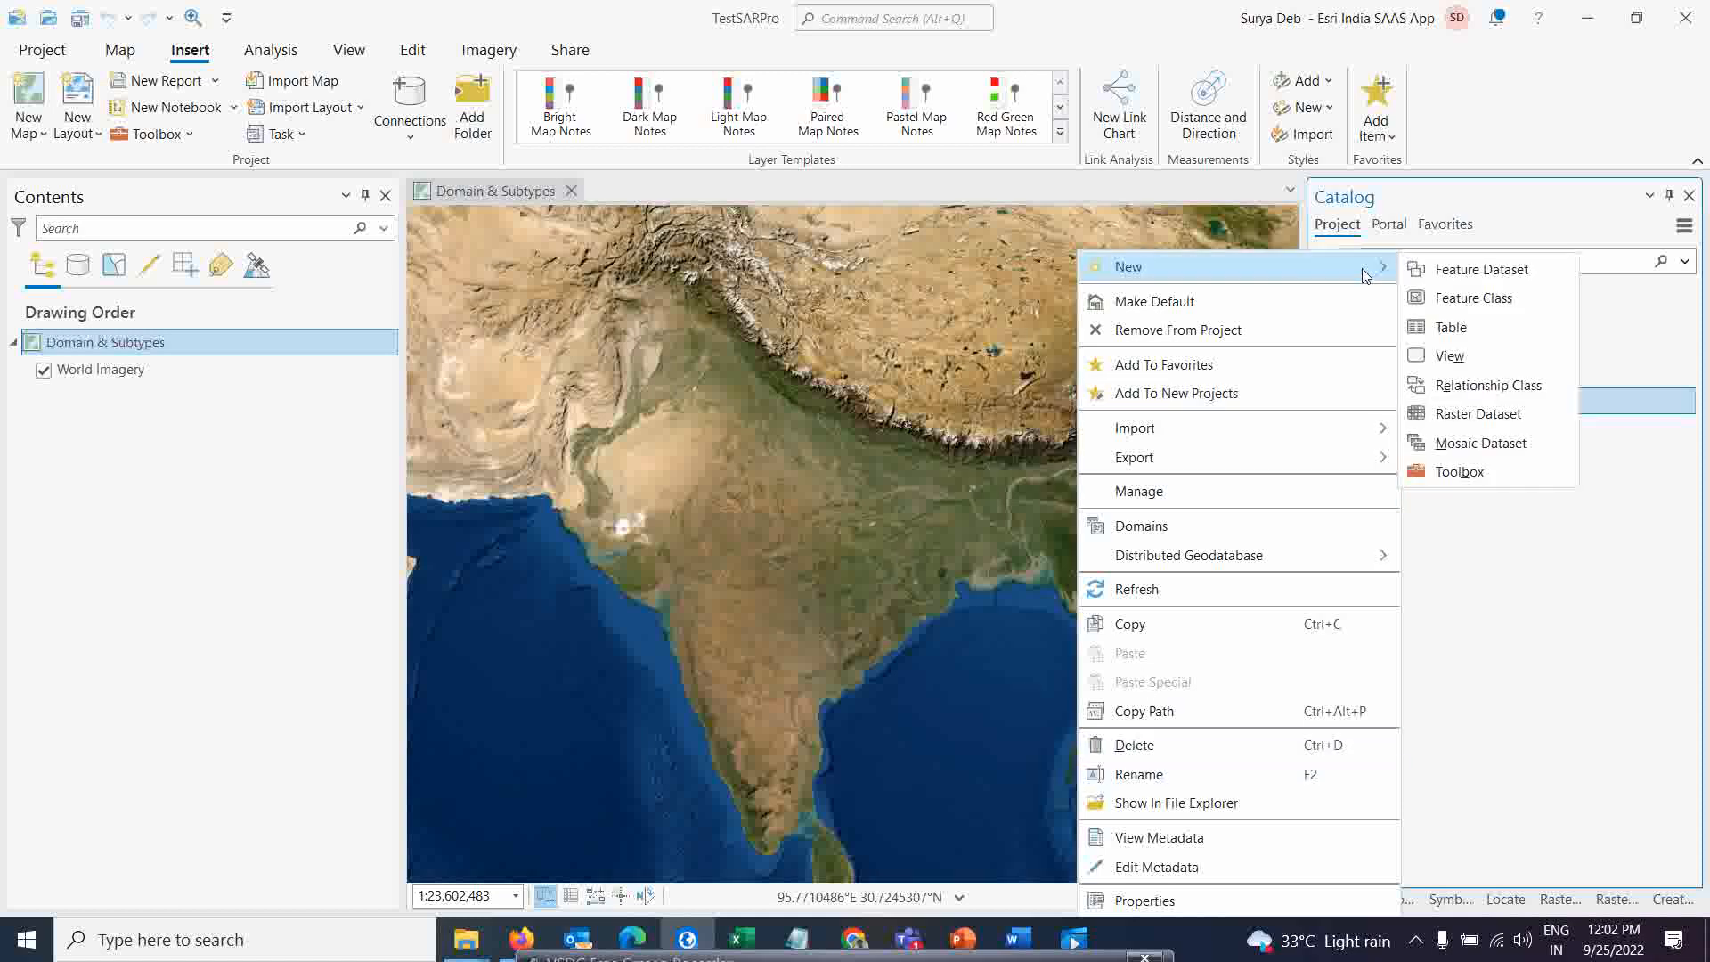
{"action": "left_click", "coordinate": [1444, 299]}
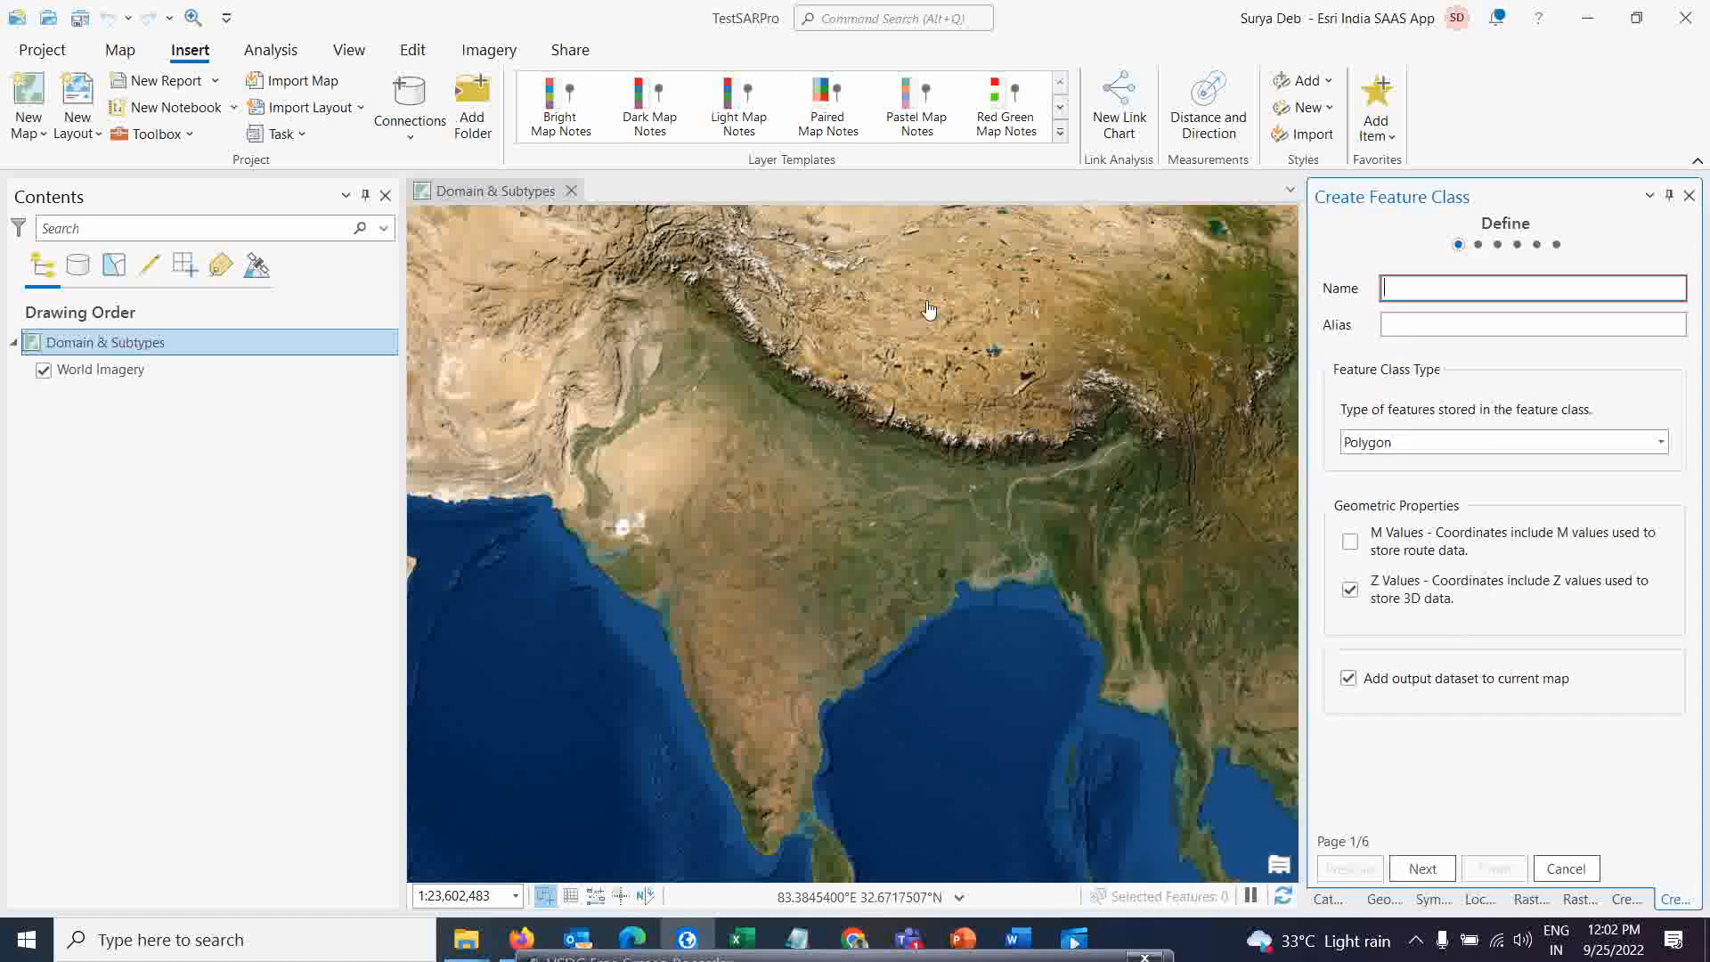
{"action": "left_click", "coordinate": [1396, 291]}
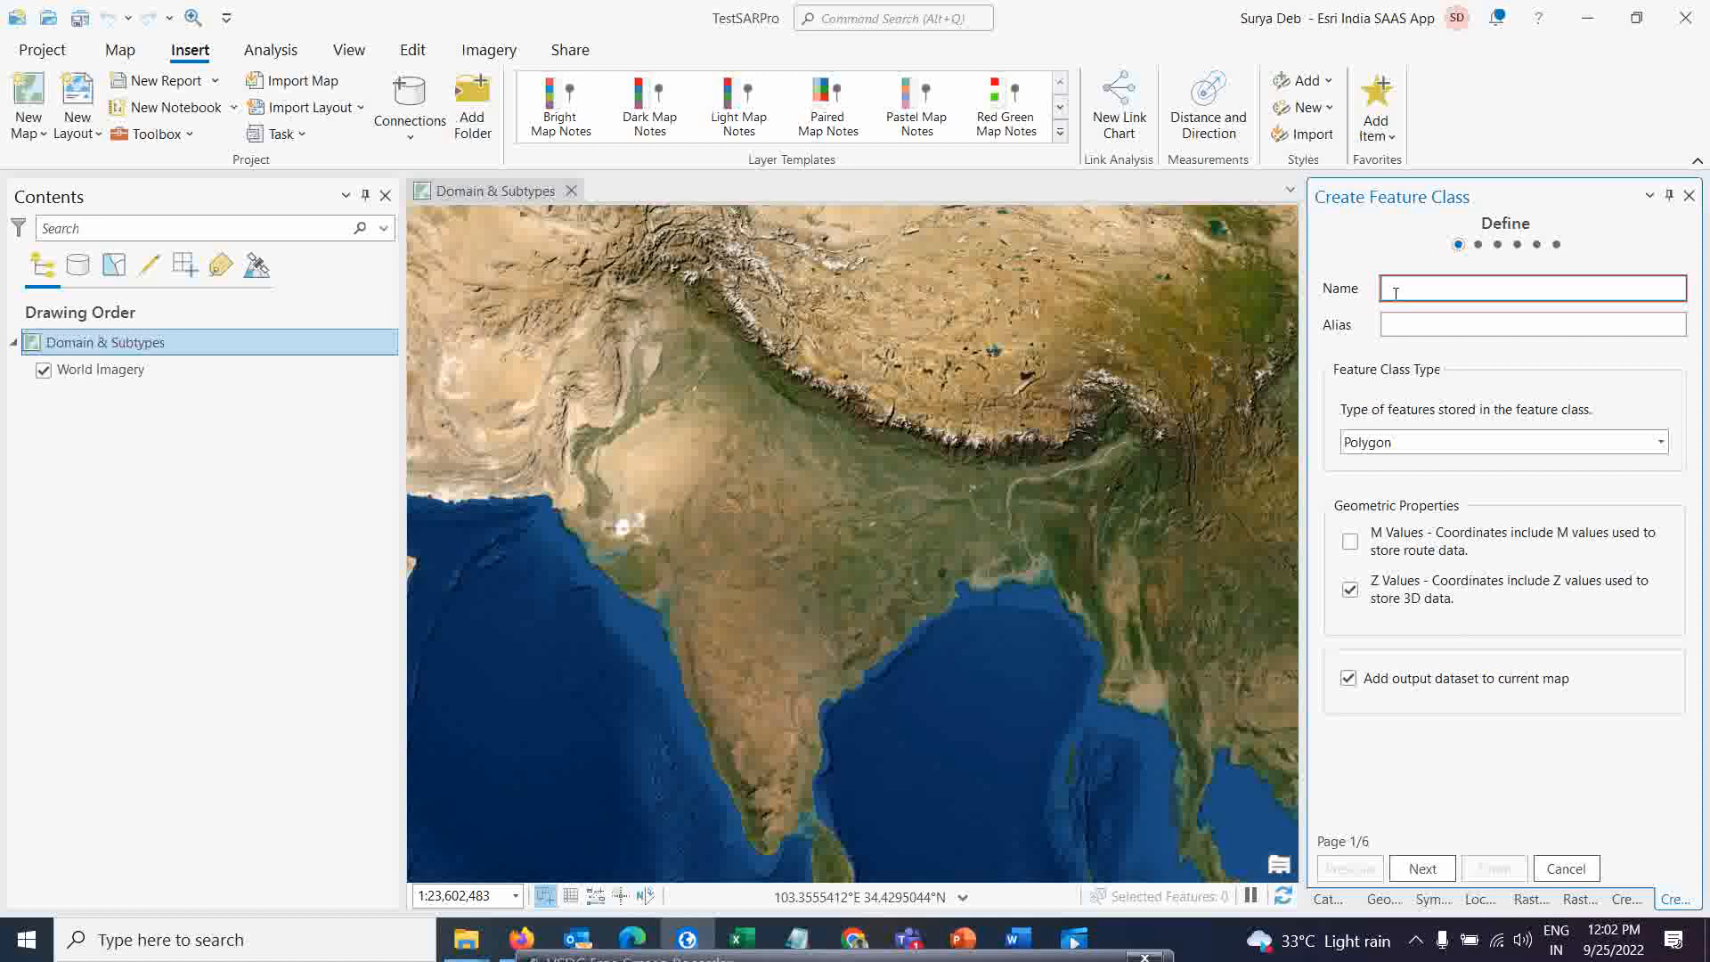
{"action": "type", "text": "Road"}
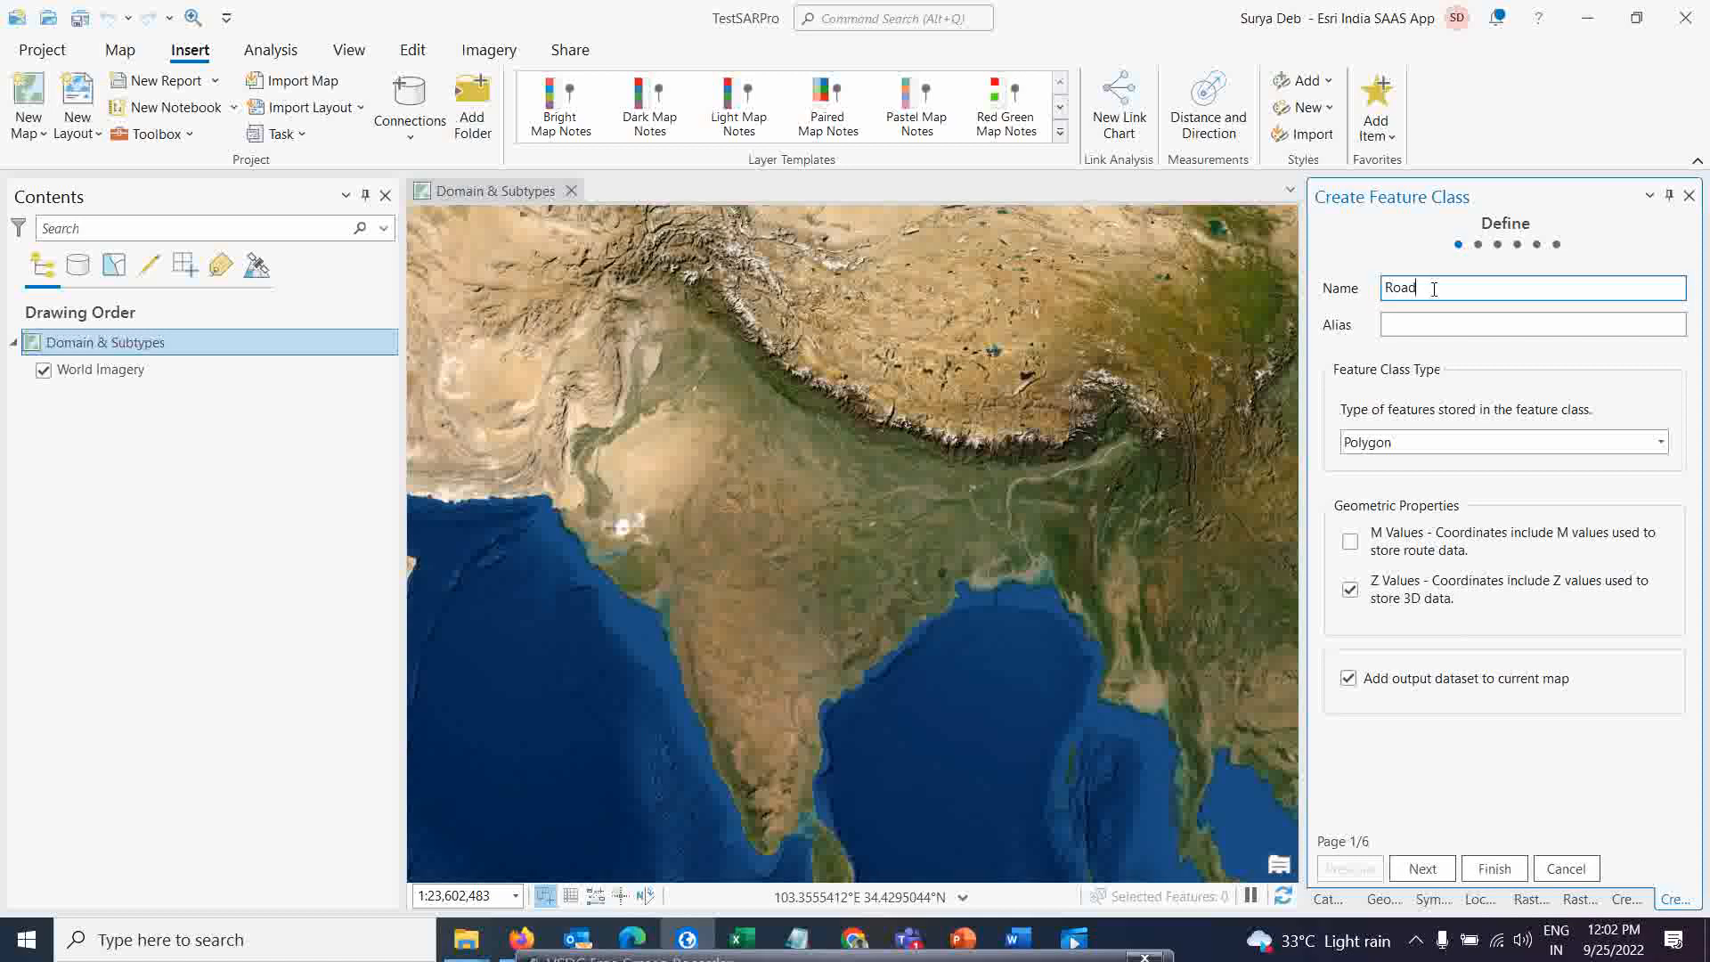
{"action": "key", "text": "ctrl+a"}
{"action": "key", "text": "ctrl+c"}
{"action": "left_click", "coordinate": [1396, 326]}
{"action": "key", "text": "ctrl+v"}
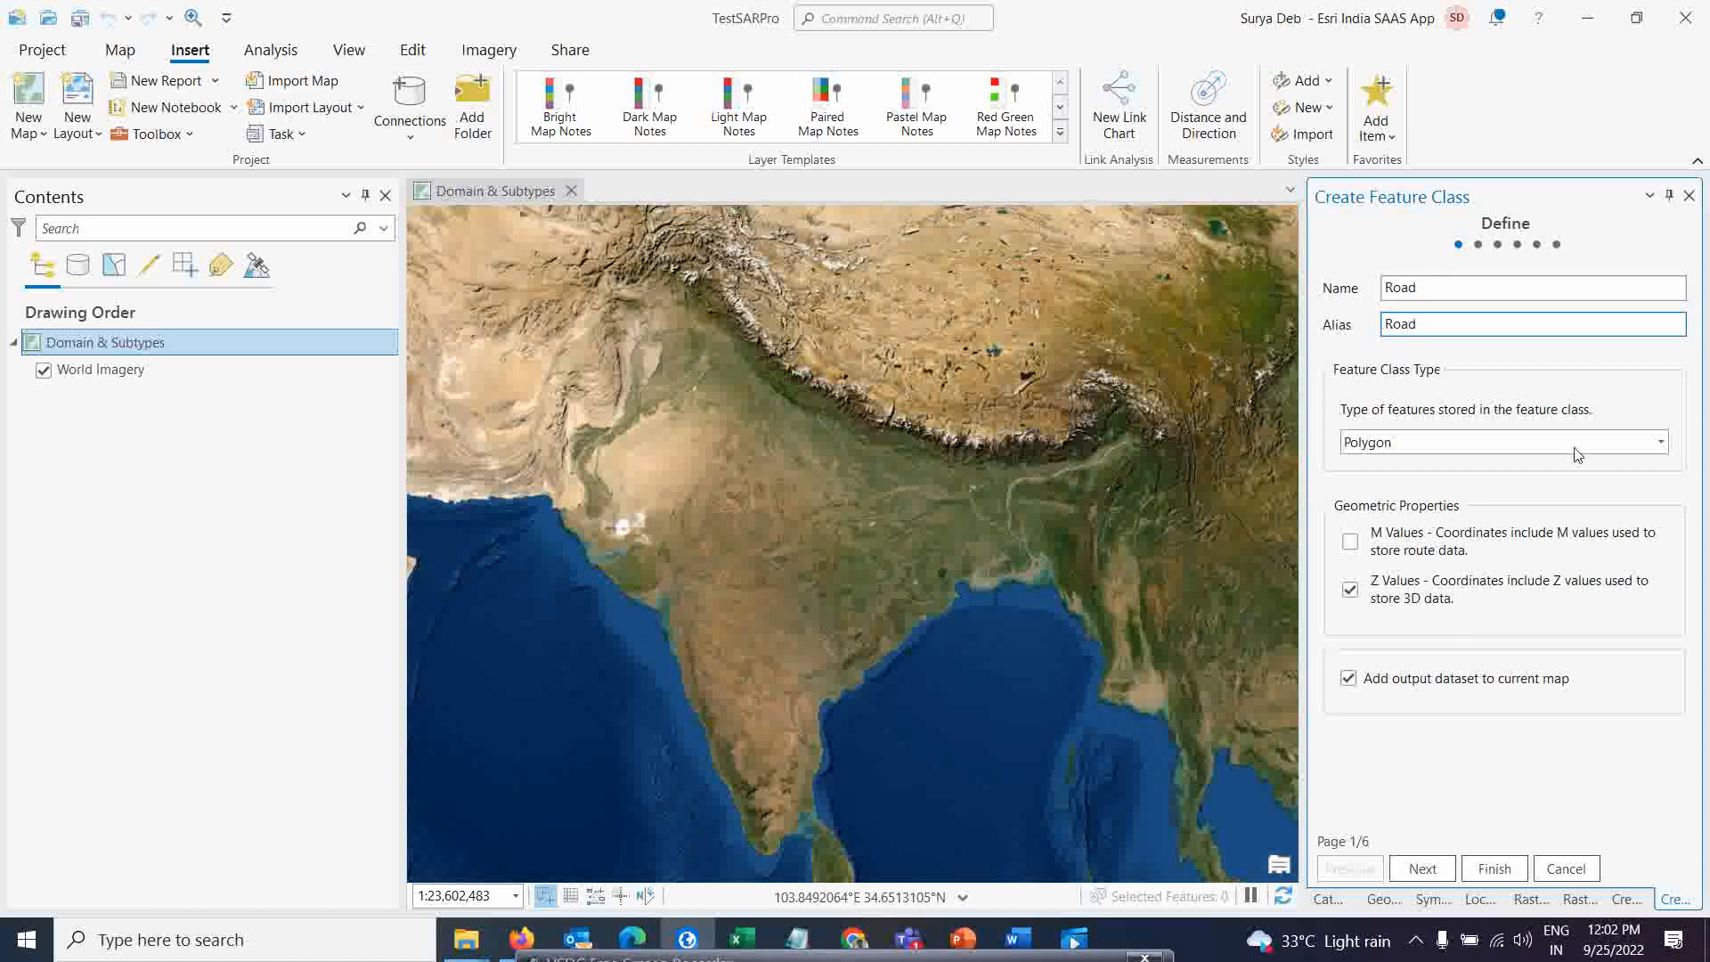
Set the feature class type to Line and continue to the fields page
{"action": "left_click", "coordinate": [1661, 442]}
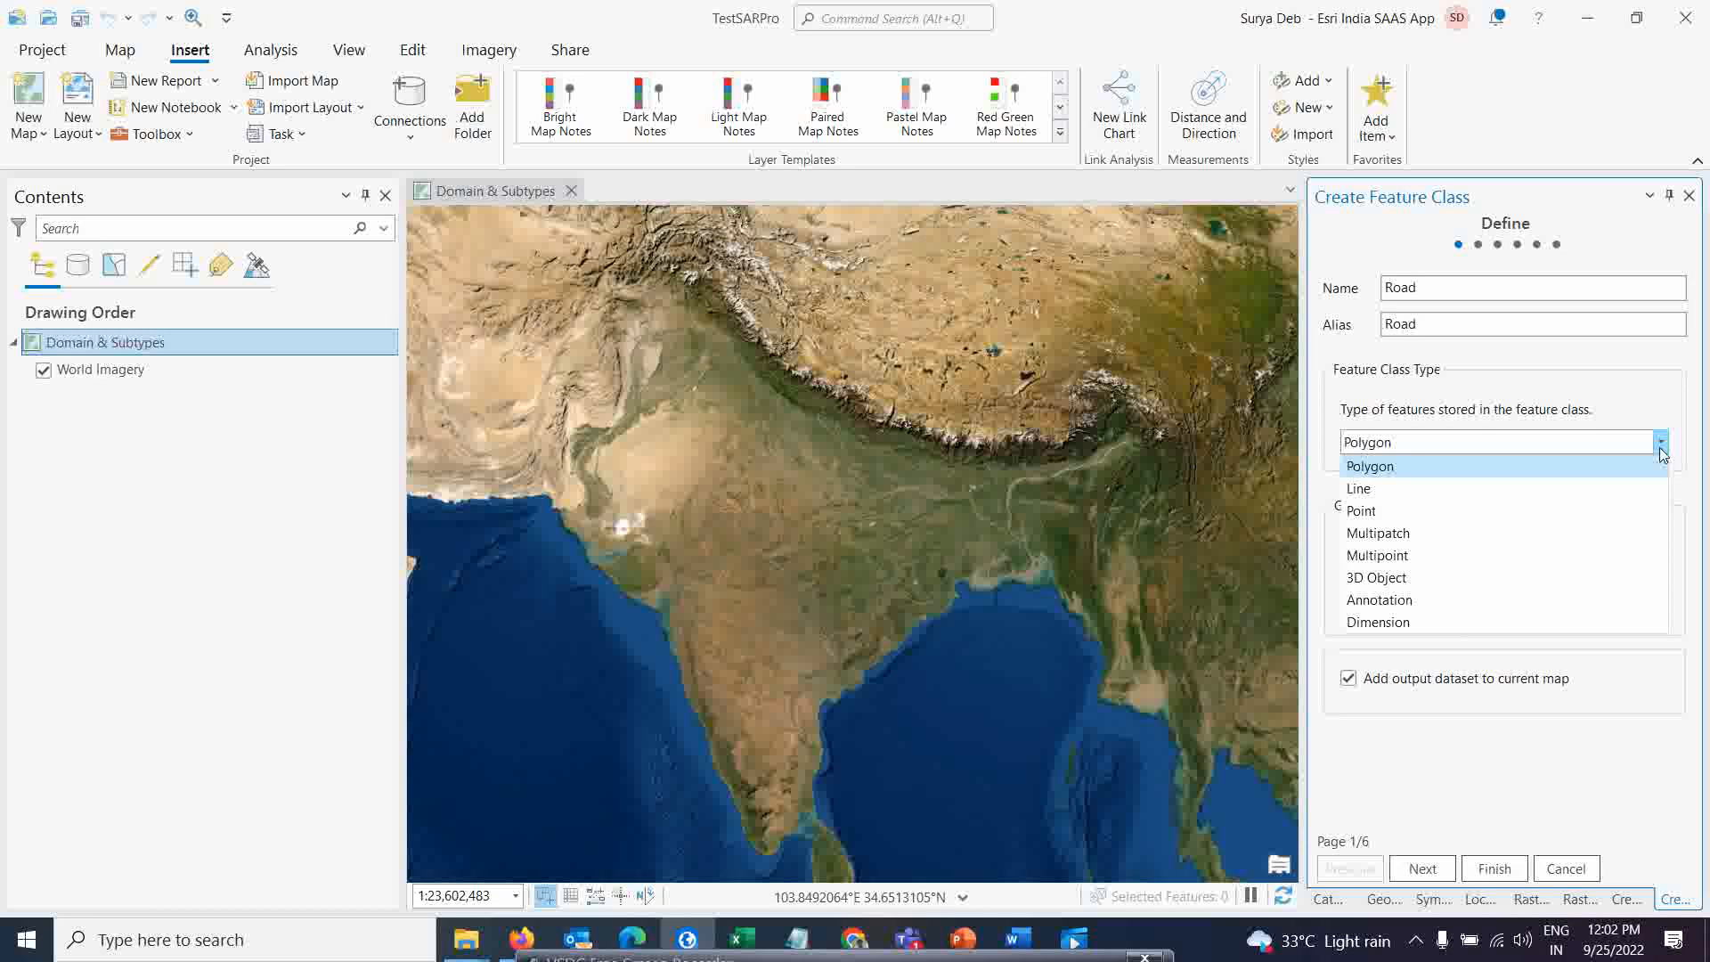
{"action": "left_click", "coordinate": [1378, 496]}
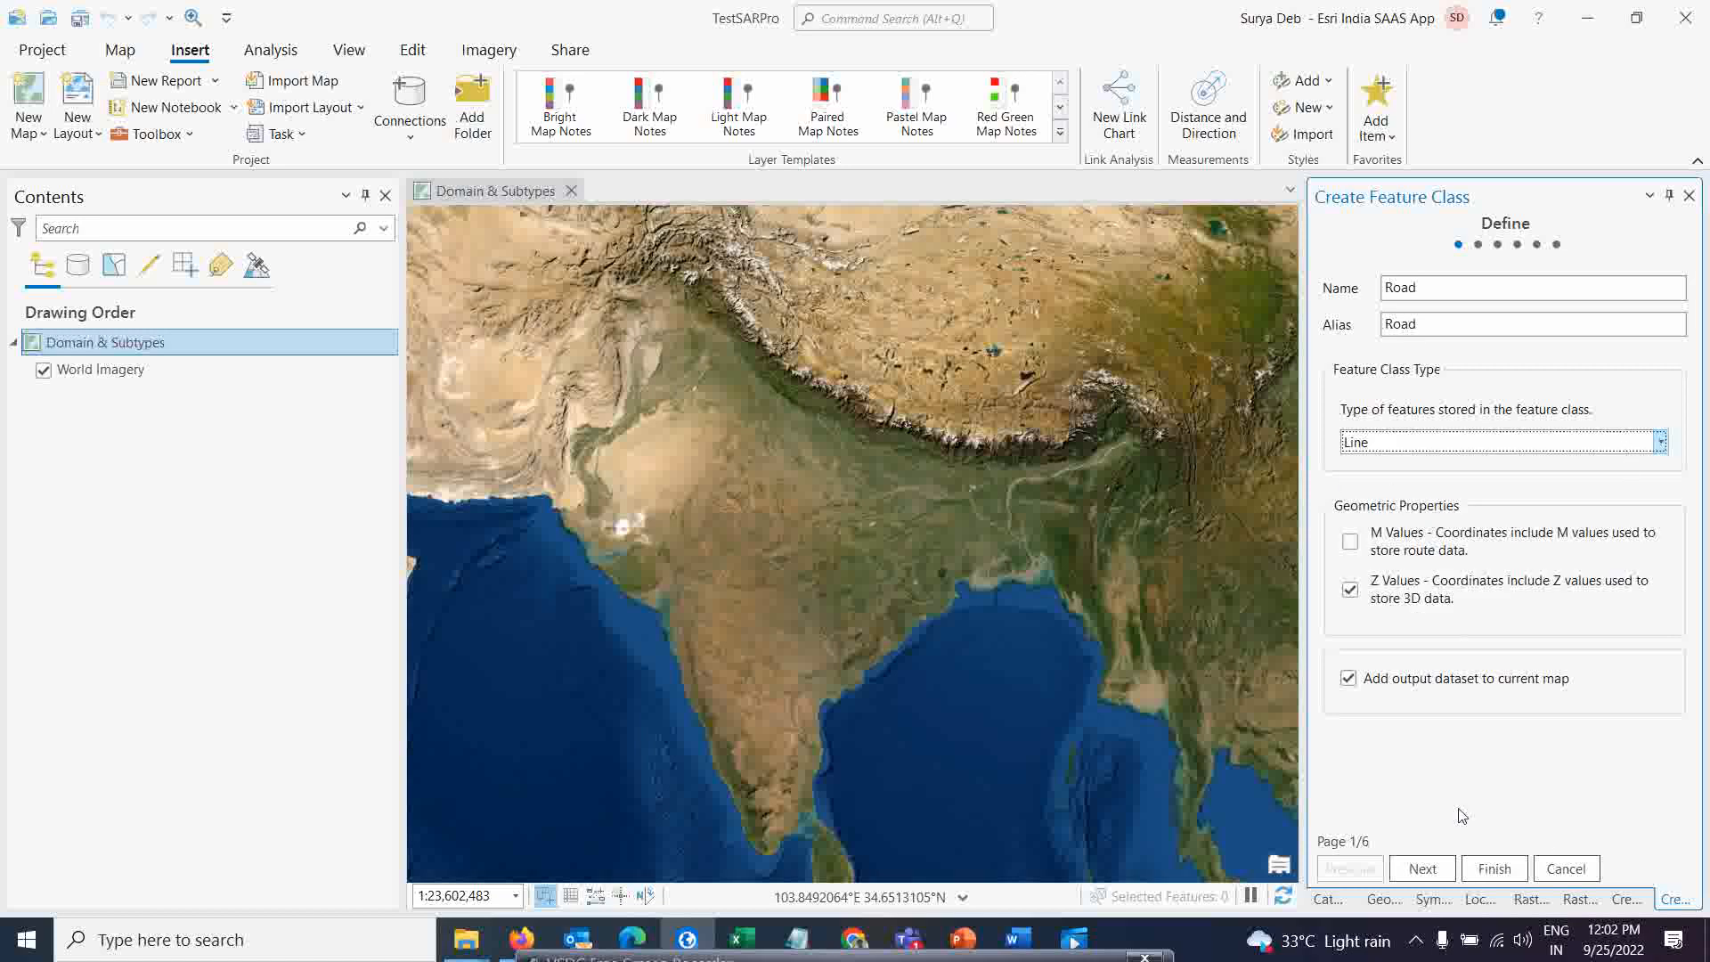
{"action": "left_click", "coordinate": [1422, 873]}
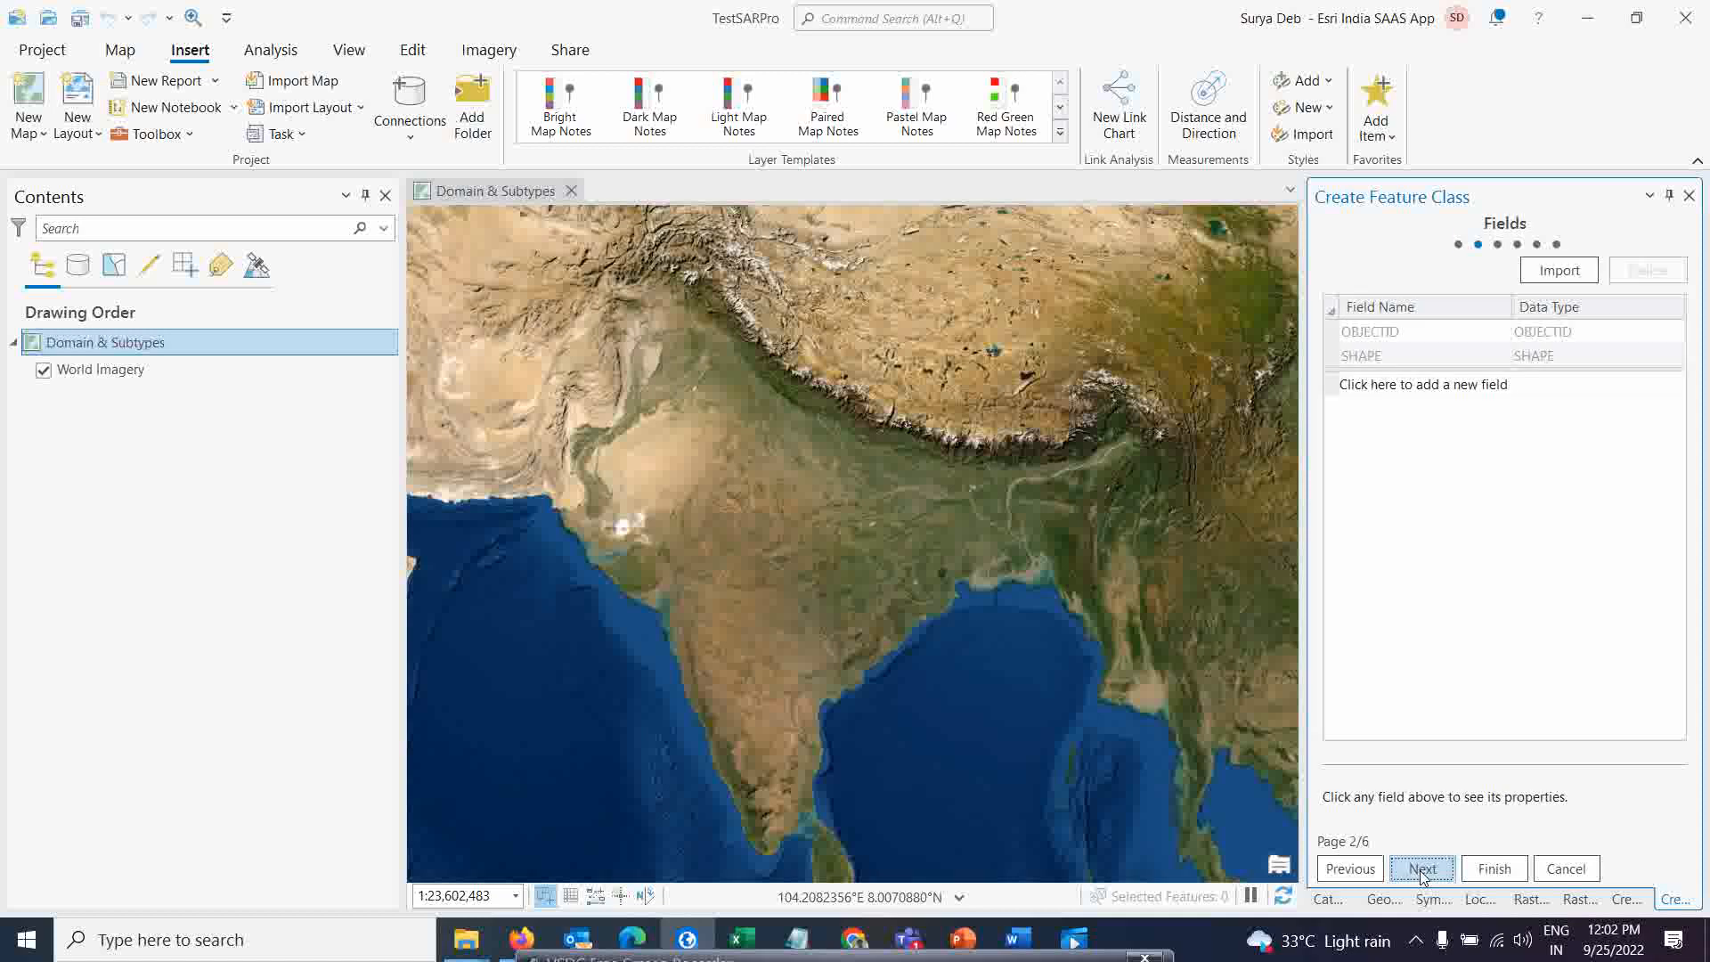
Add a field named Category with the Short Integer data type
{"action": "left_click", "coordinate": [1375, 336]}
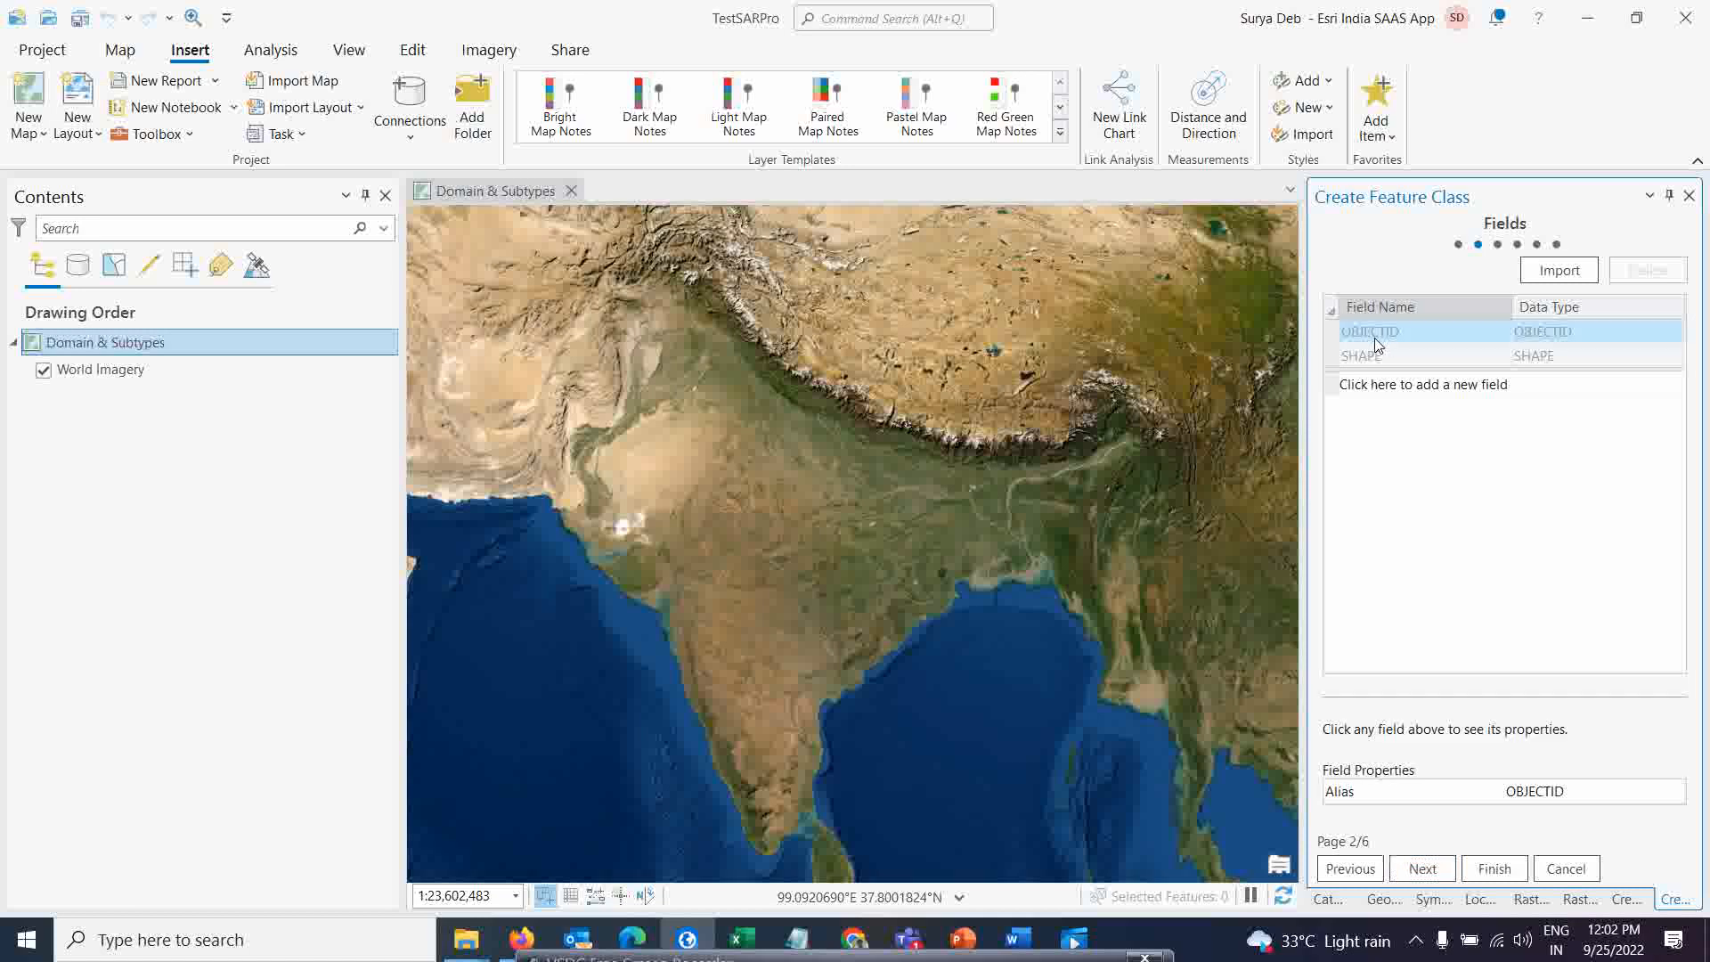
{"action": "left_click", "coordinate": [1380, 384]}
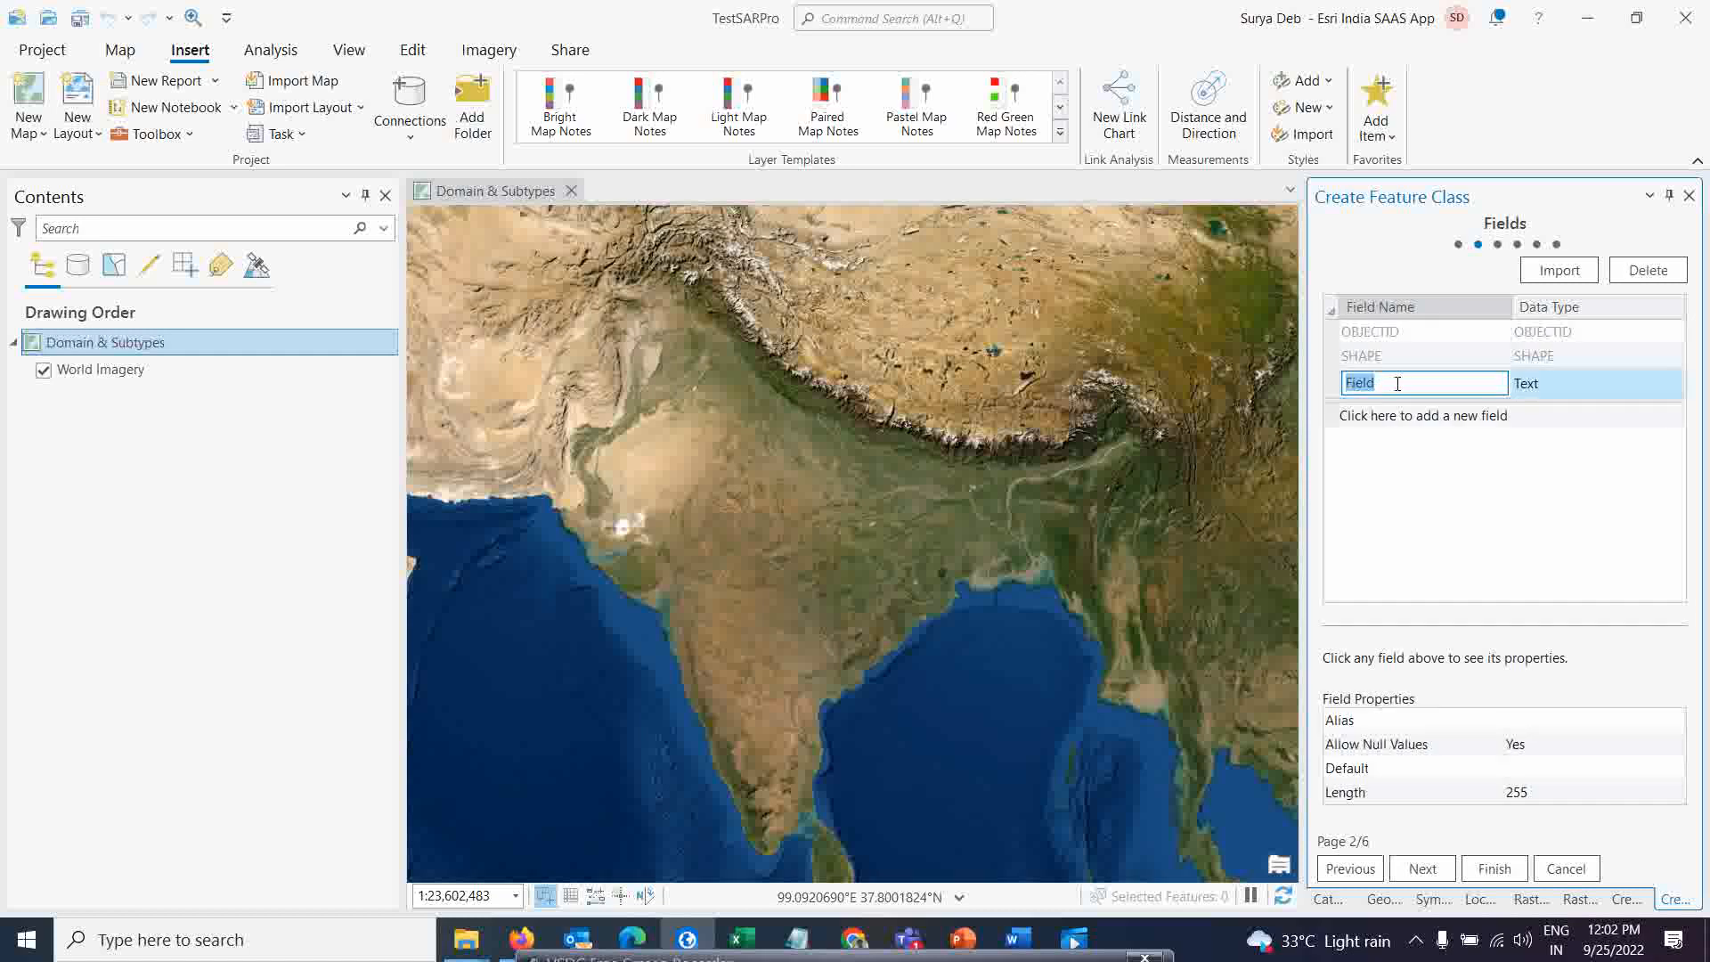
{"action": "type", "text": "Cat"}
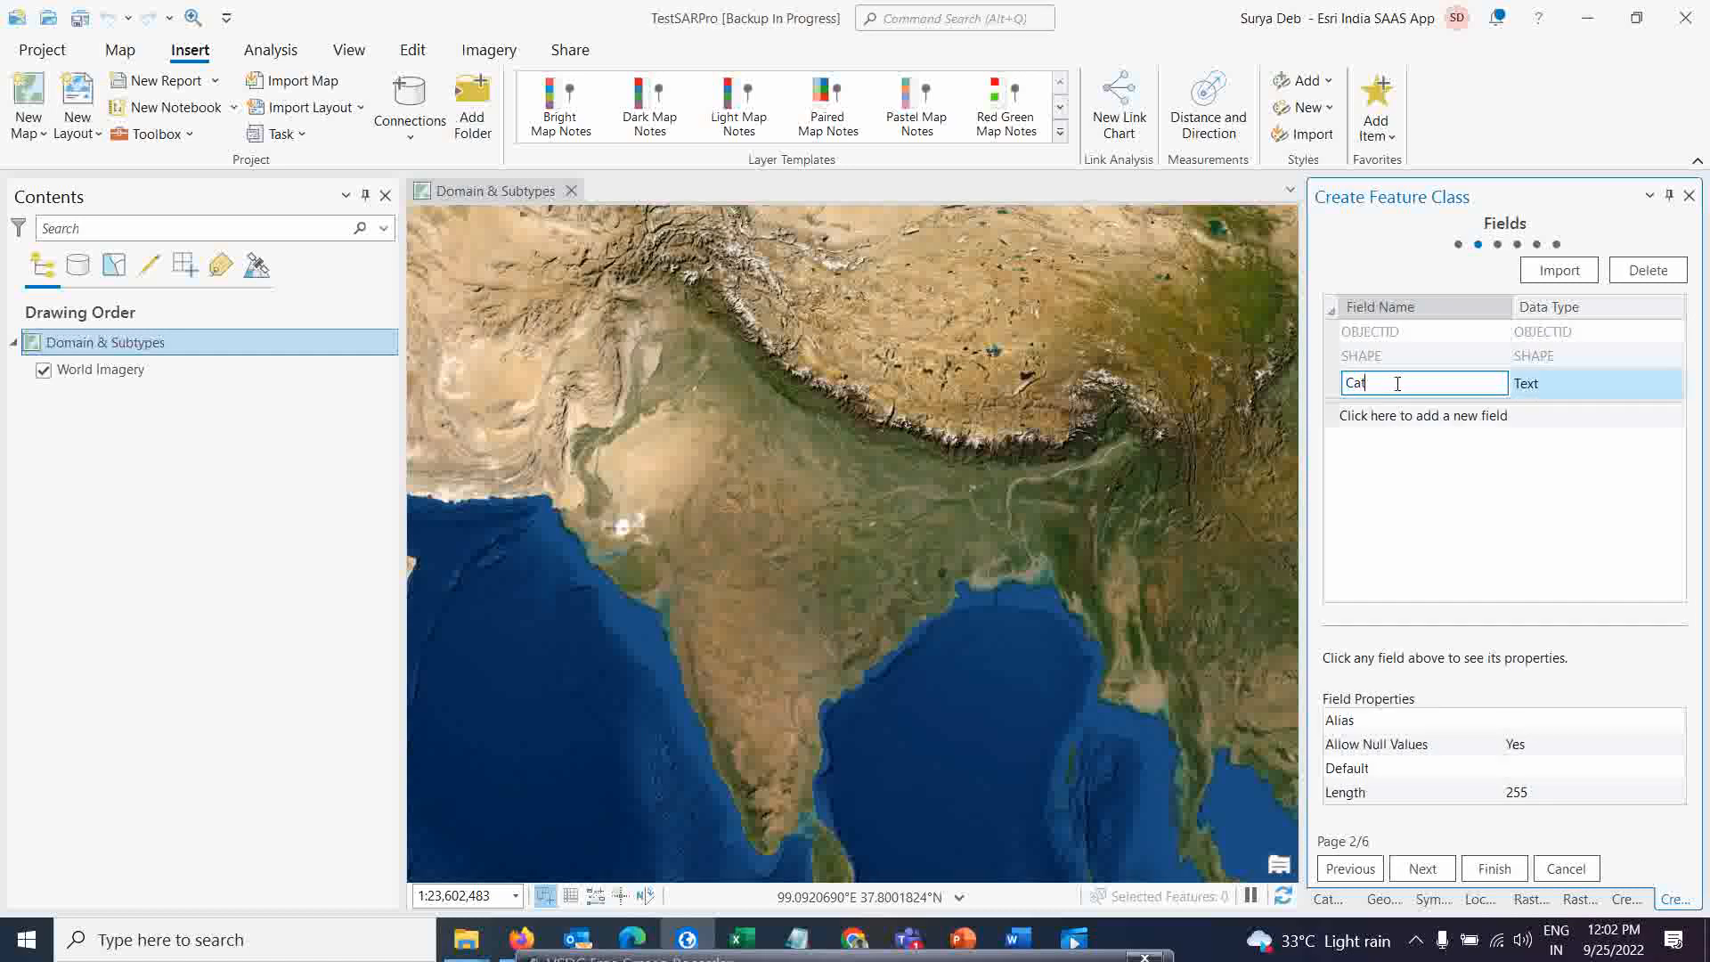
{"action": "type", "text": "egory"}
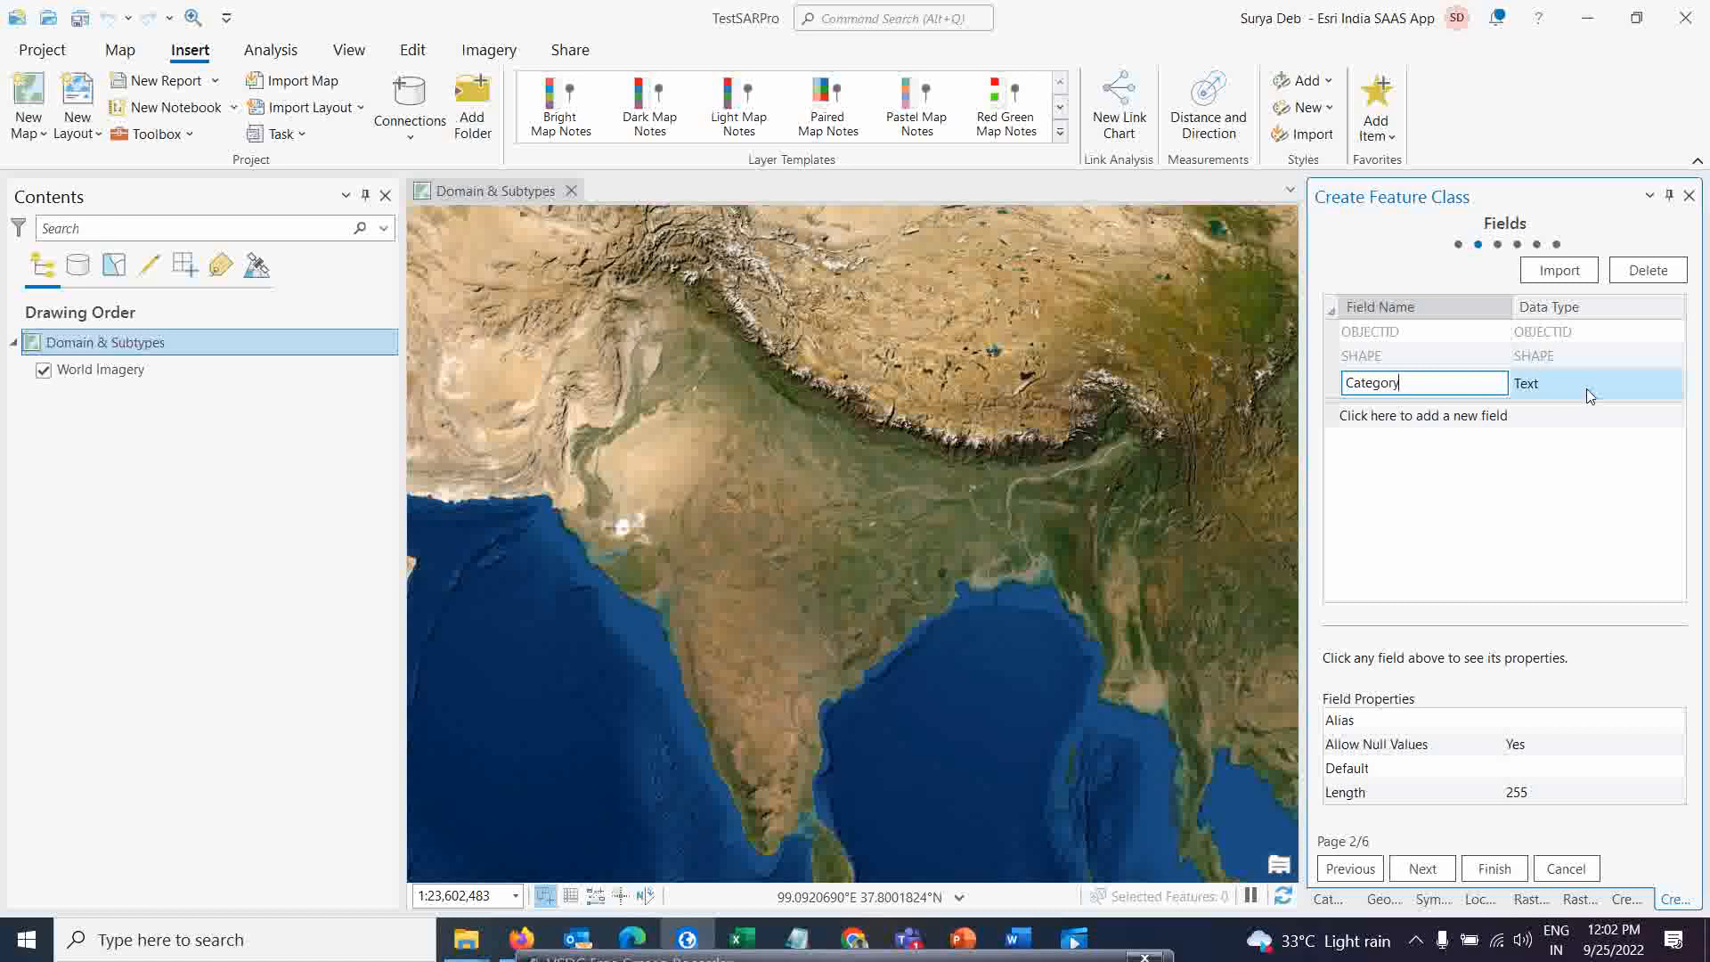
{"action": "left_click", "coordinate": [1502, 437]}
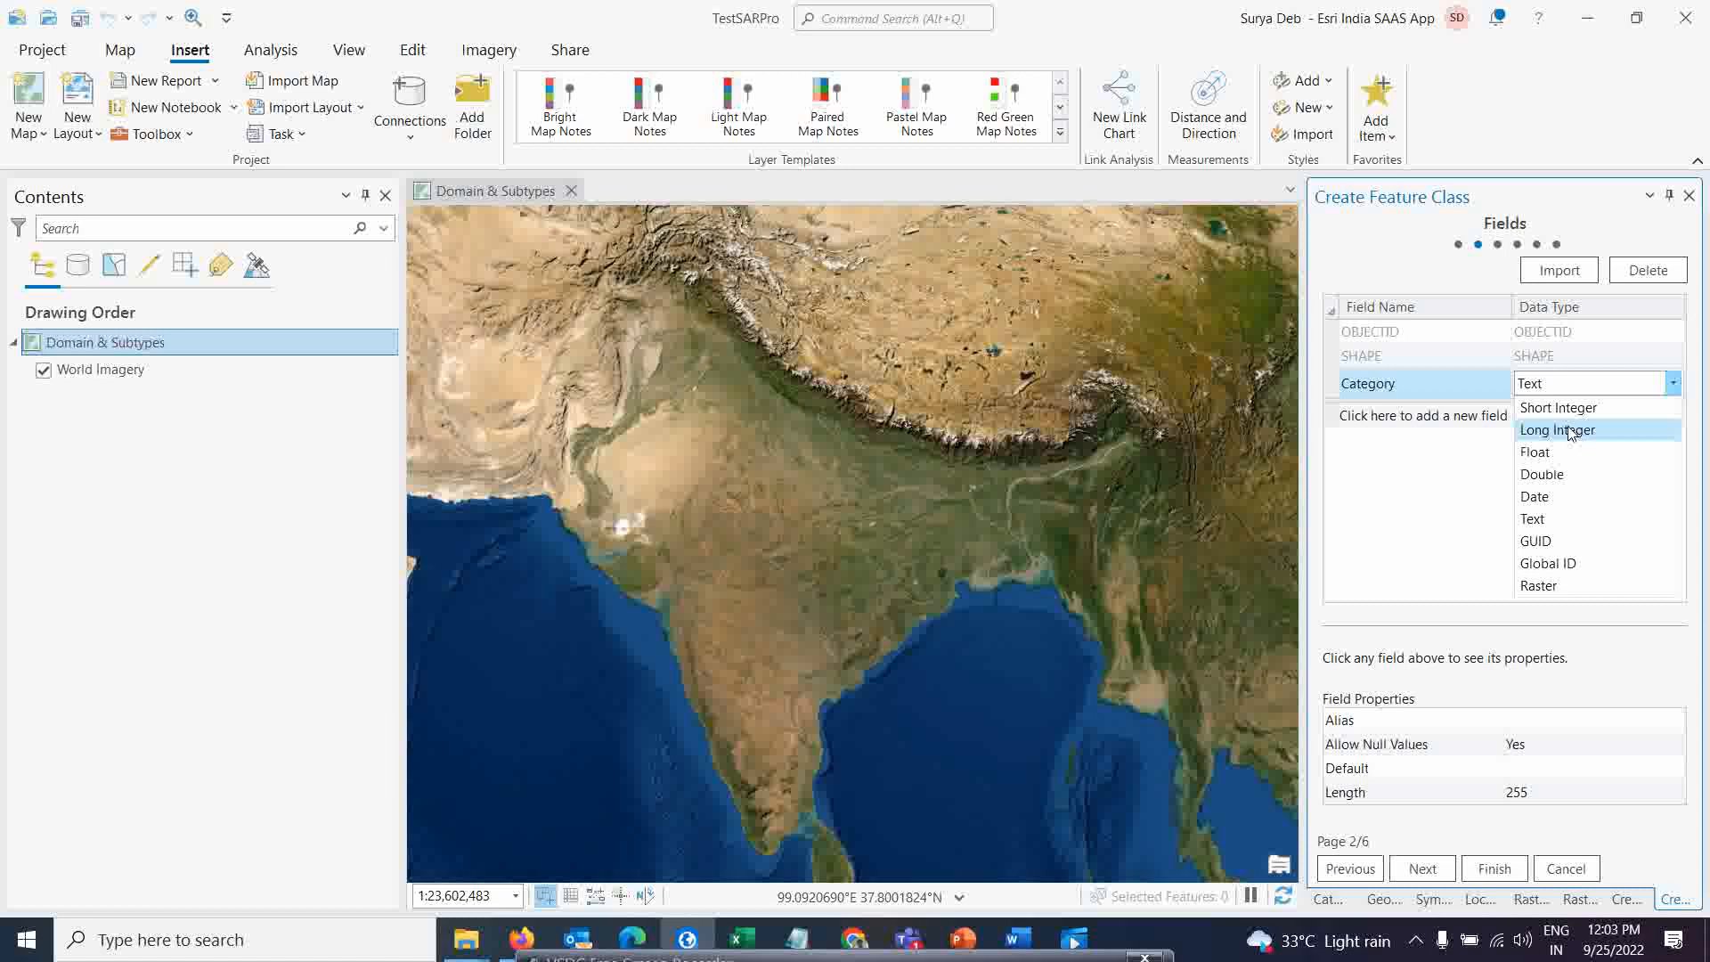
{"action": "left_click", "coordinate": [1574, 410]}
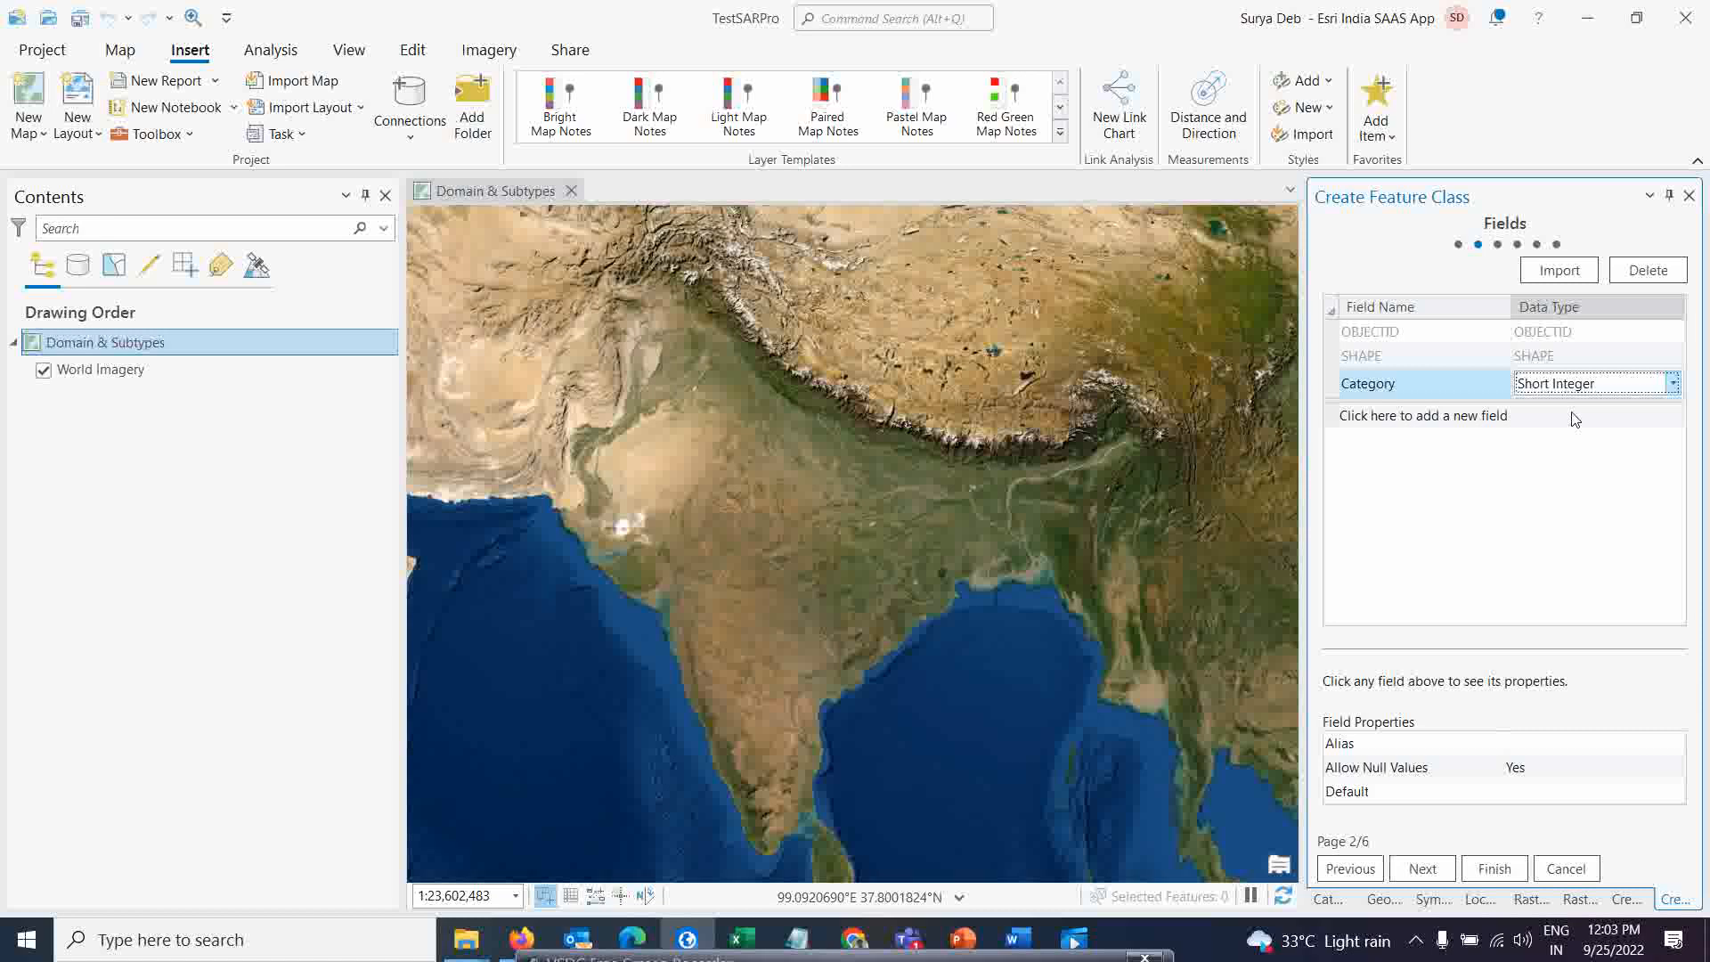
Add a field named Lane with the Short Integer data type
{"action": "left_click", "coordinate": [1392, 419]}
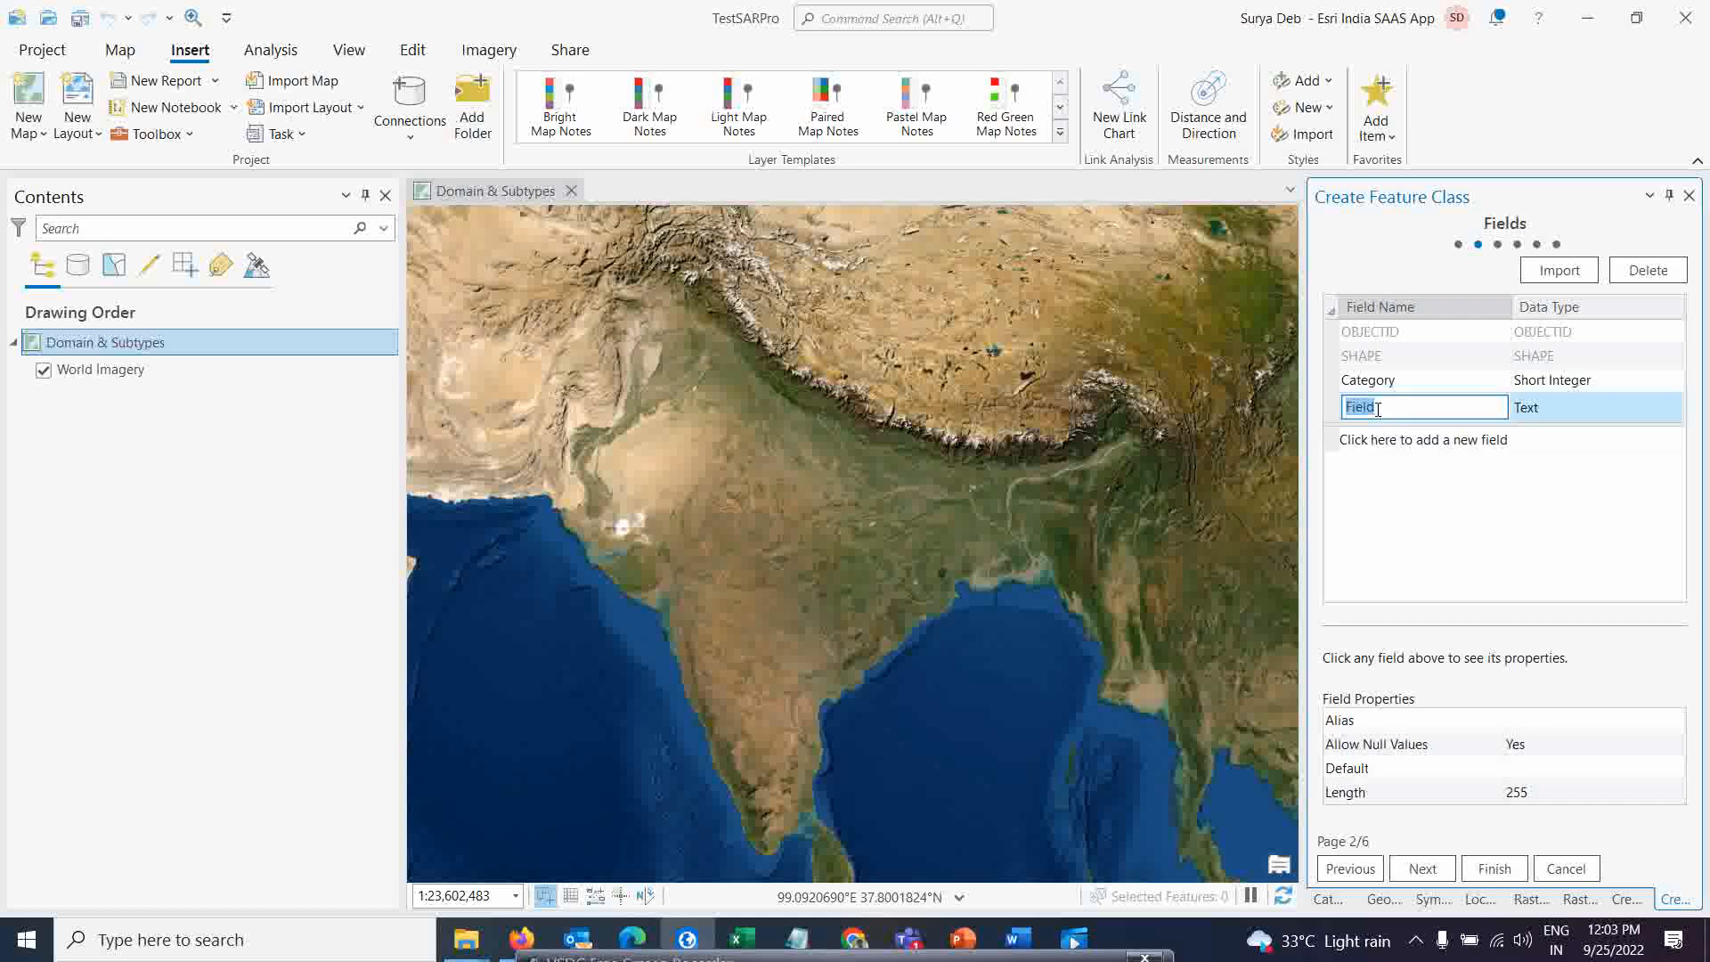
{"action": "type", "text": "Lane"}
{"action": "left_click", "coordinate": [1536, 410]}
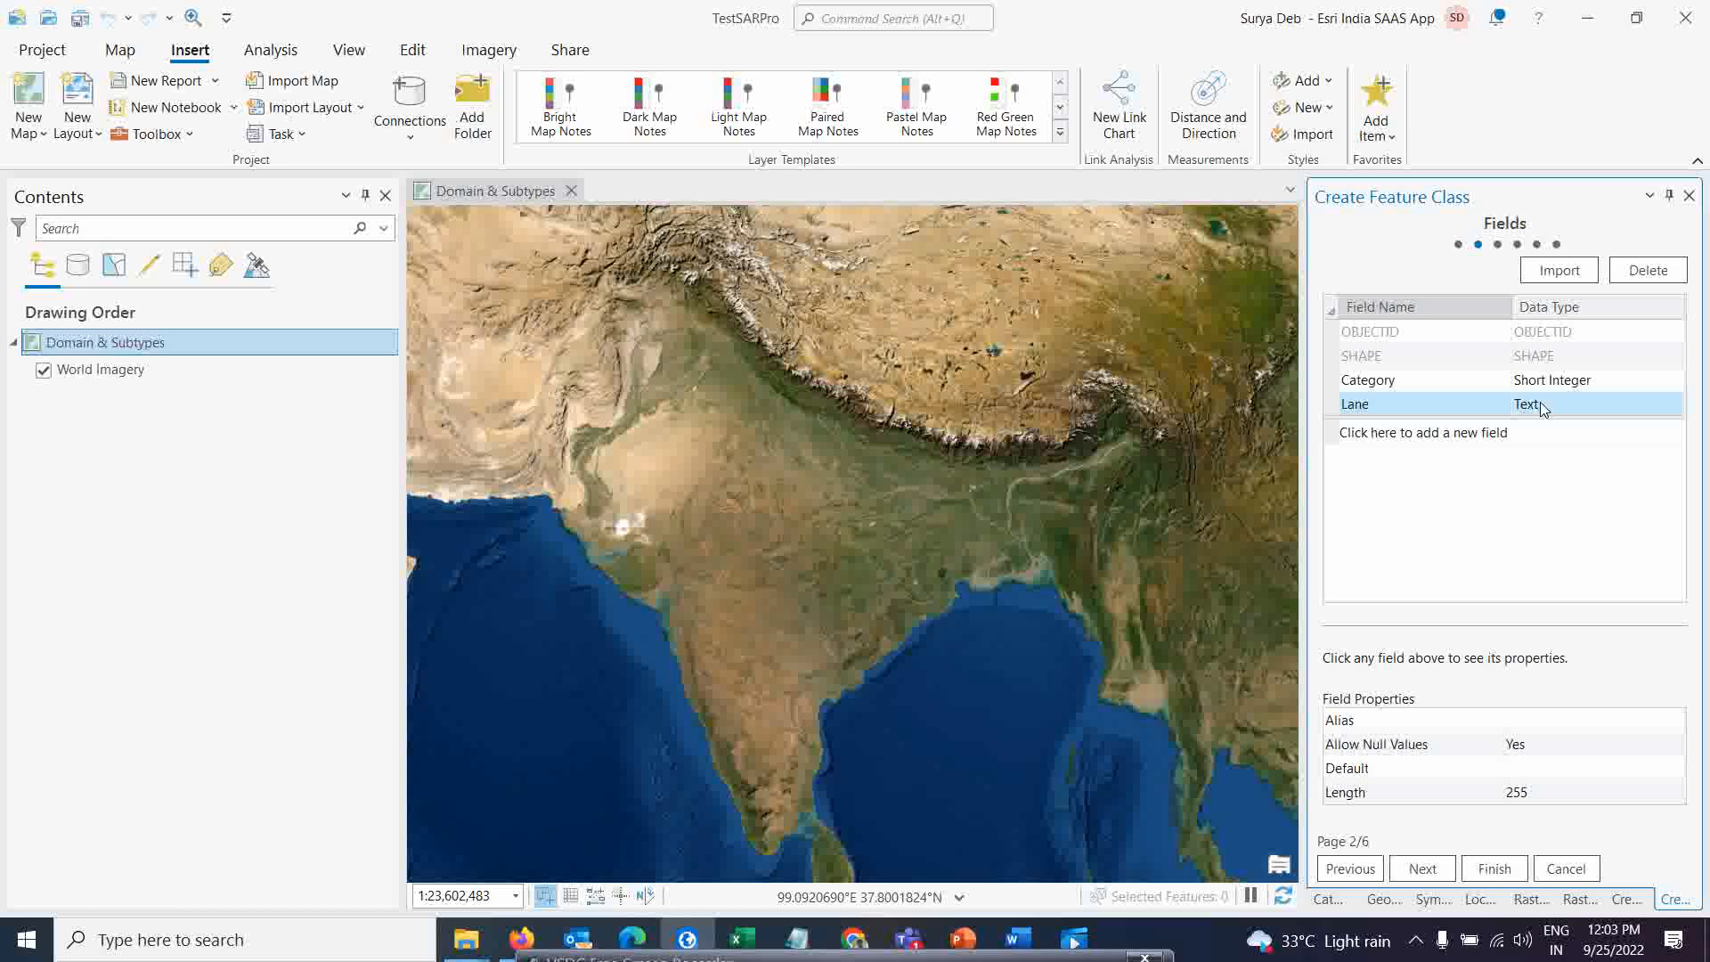
{"action": "left_click", "coordinate": [1541, 406]}
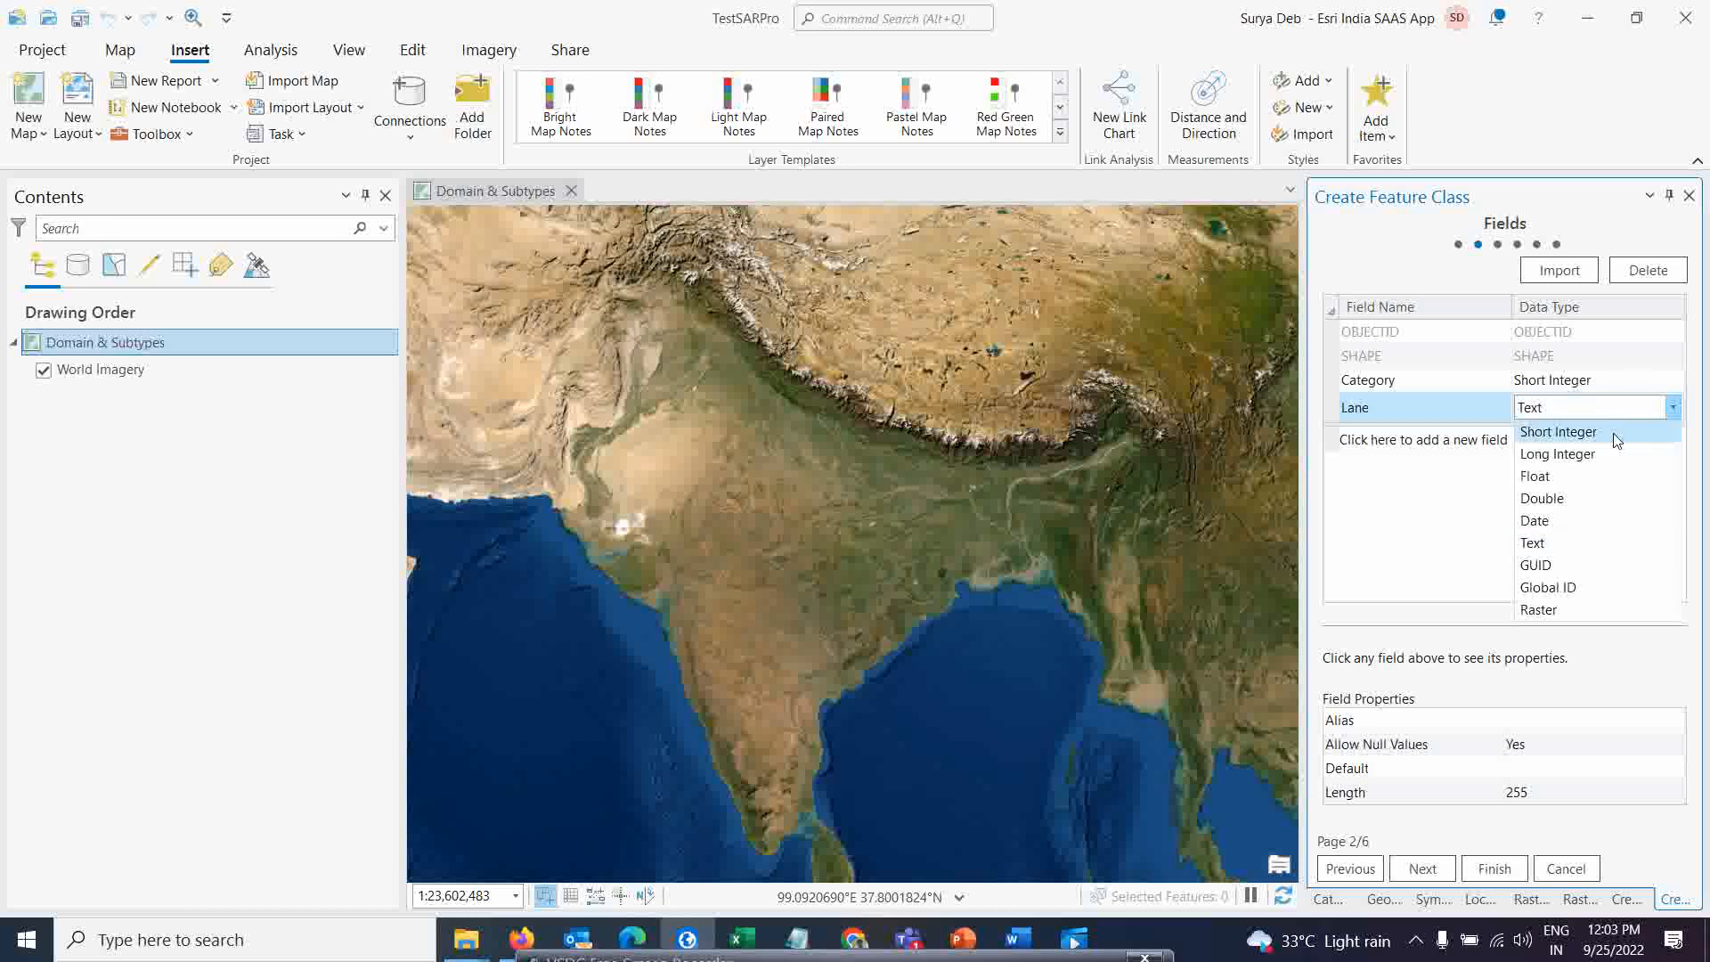
{"action": "left_click", "coordinate": [1561, 433]}
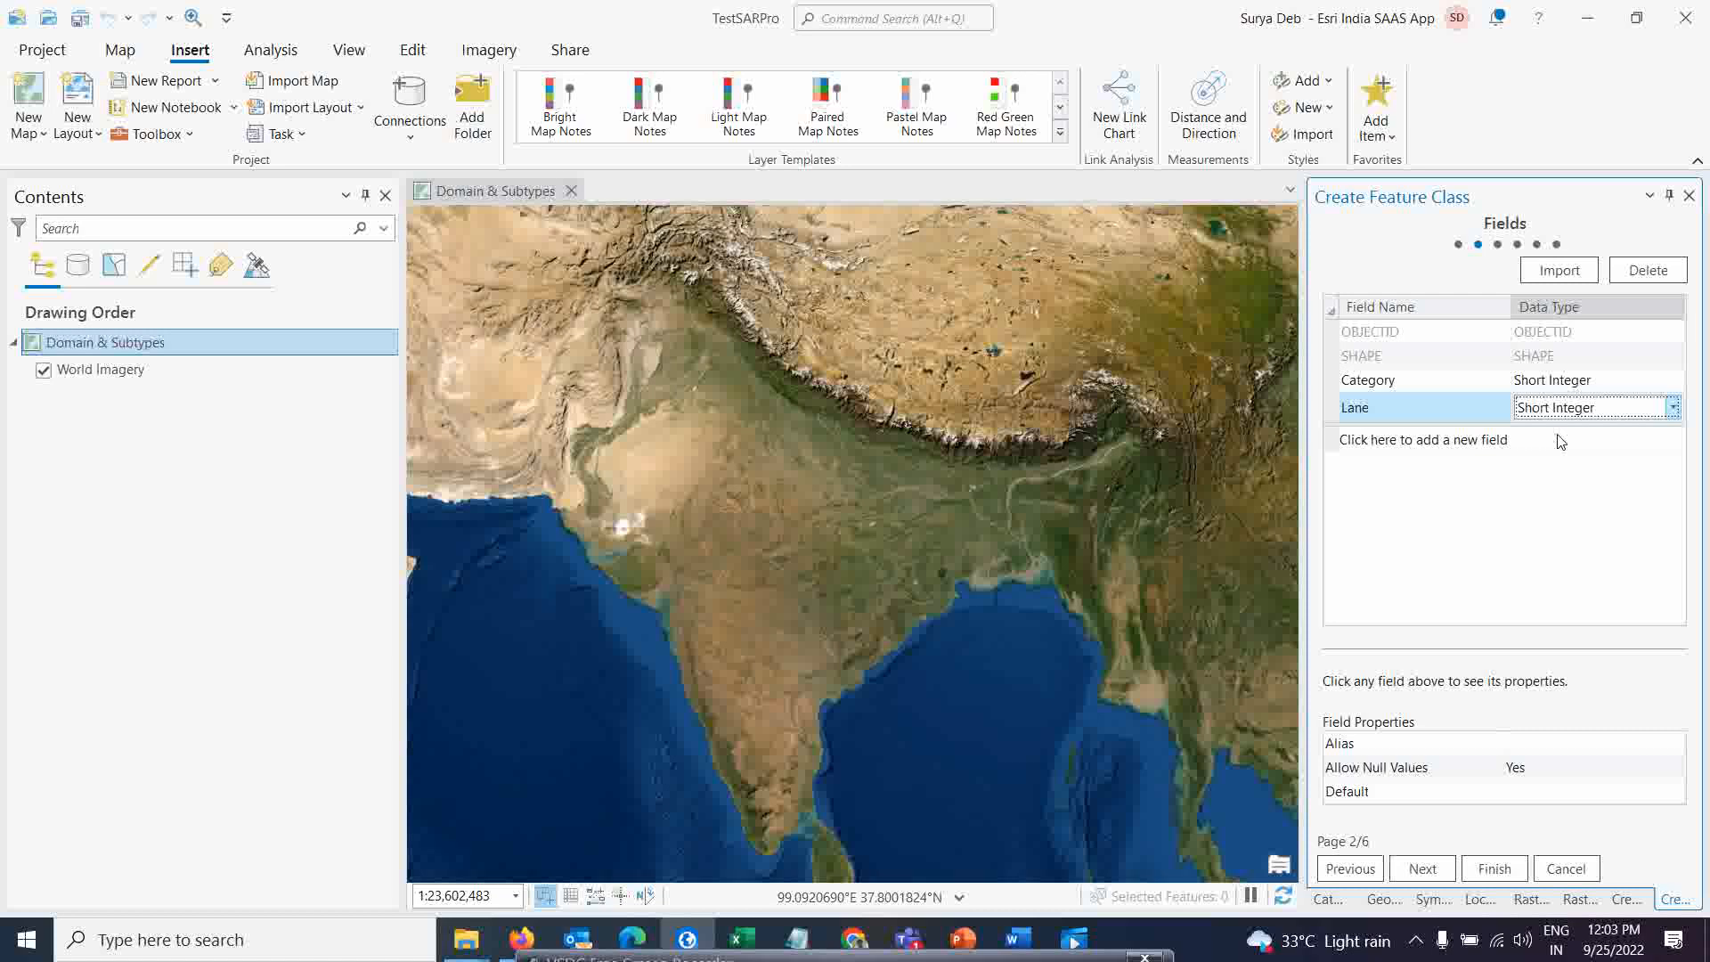
Add a field named Ownership, leaving its data type as Text
{"action": "left_click", "coordinate": [1380, 440]}
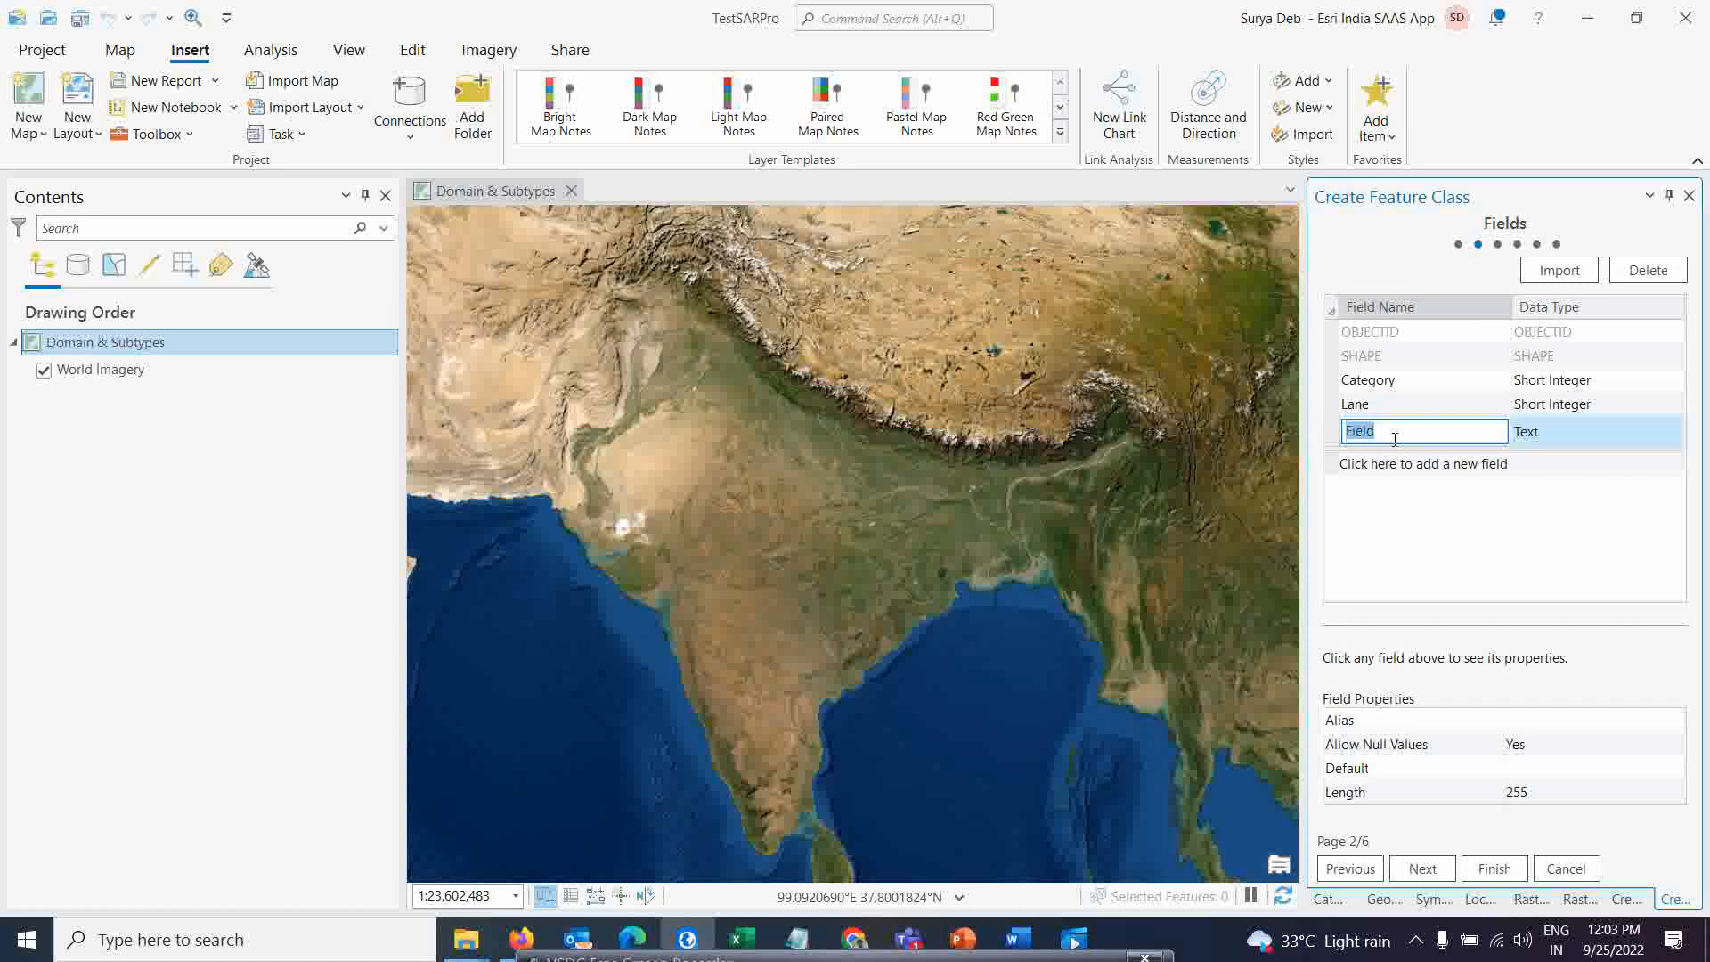
{"action": "type", "text": "Ownership"}
{"action": "key", "text": "Return"}
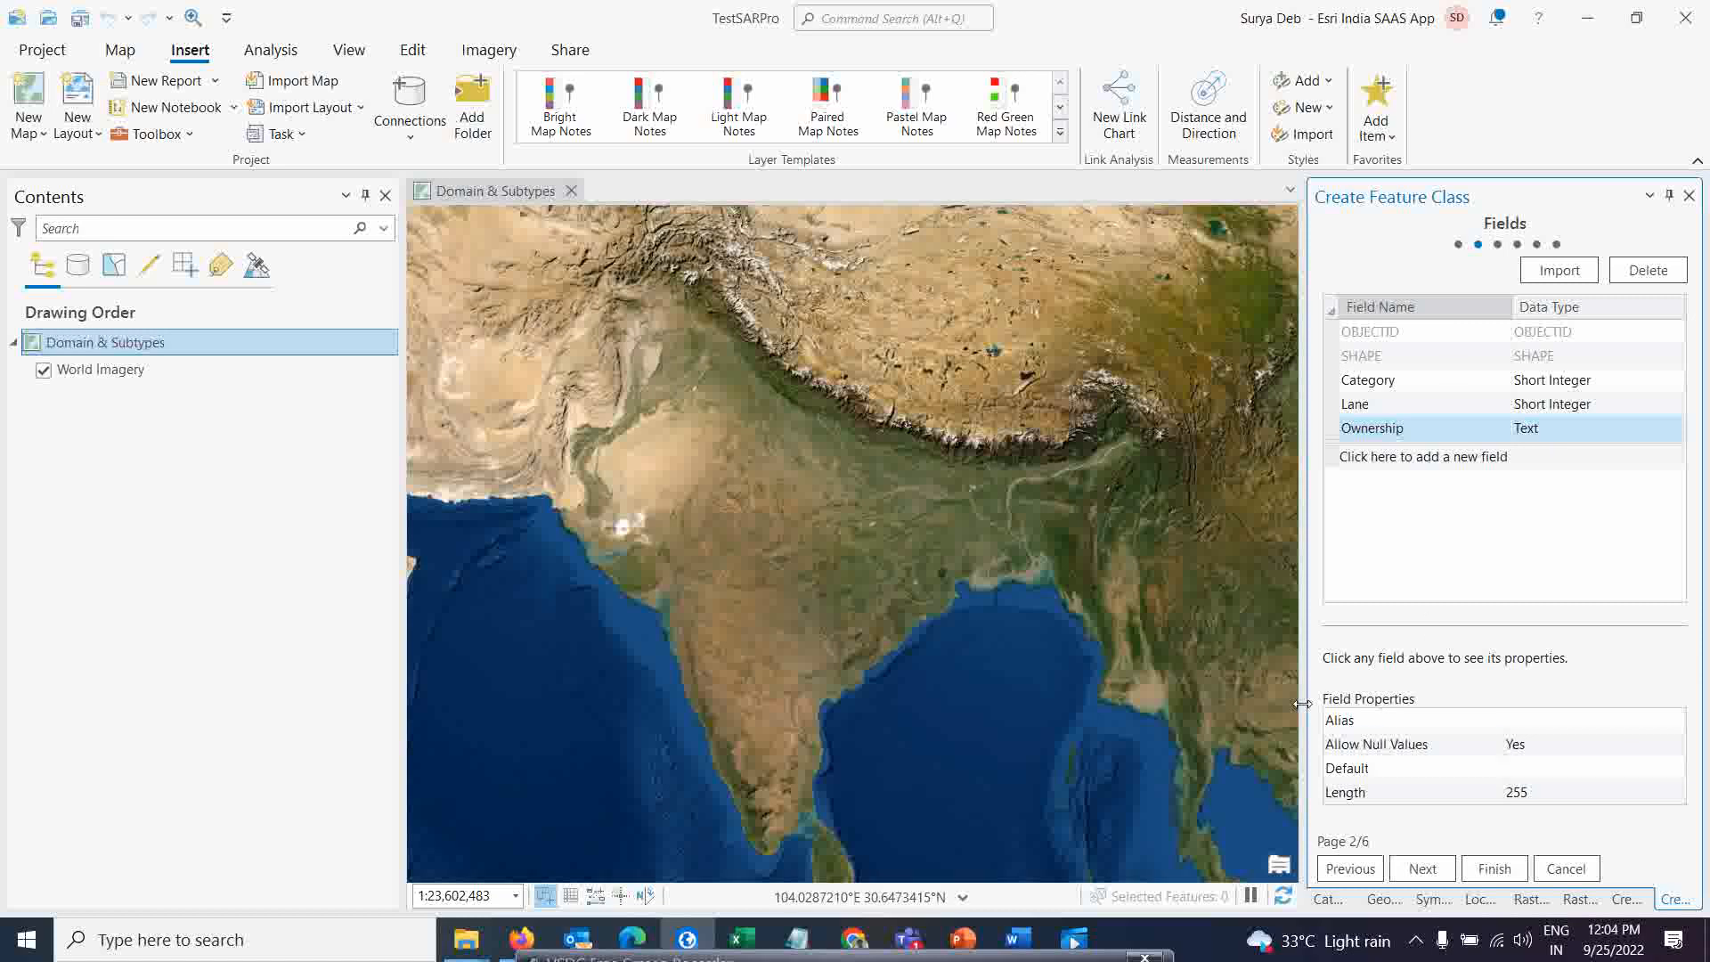
Accept the default spatial reference, tolerance and storage settings and finish creating the Road feature class
{"action": "left_click", "coordinate": [1423, 869]}
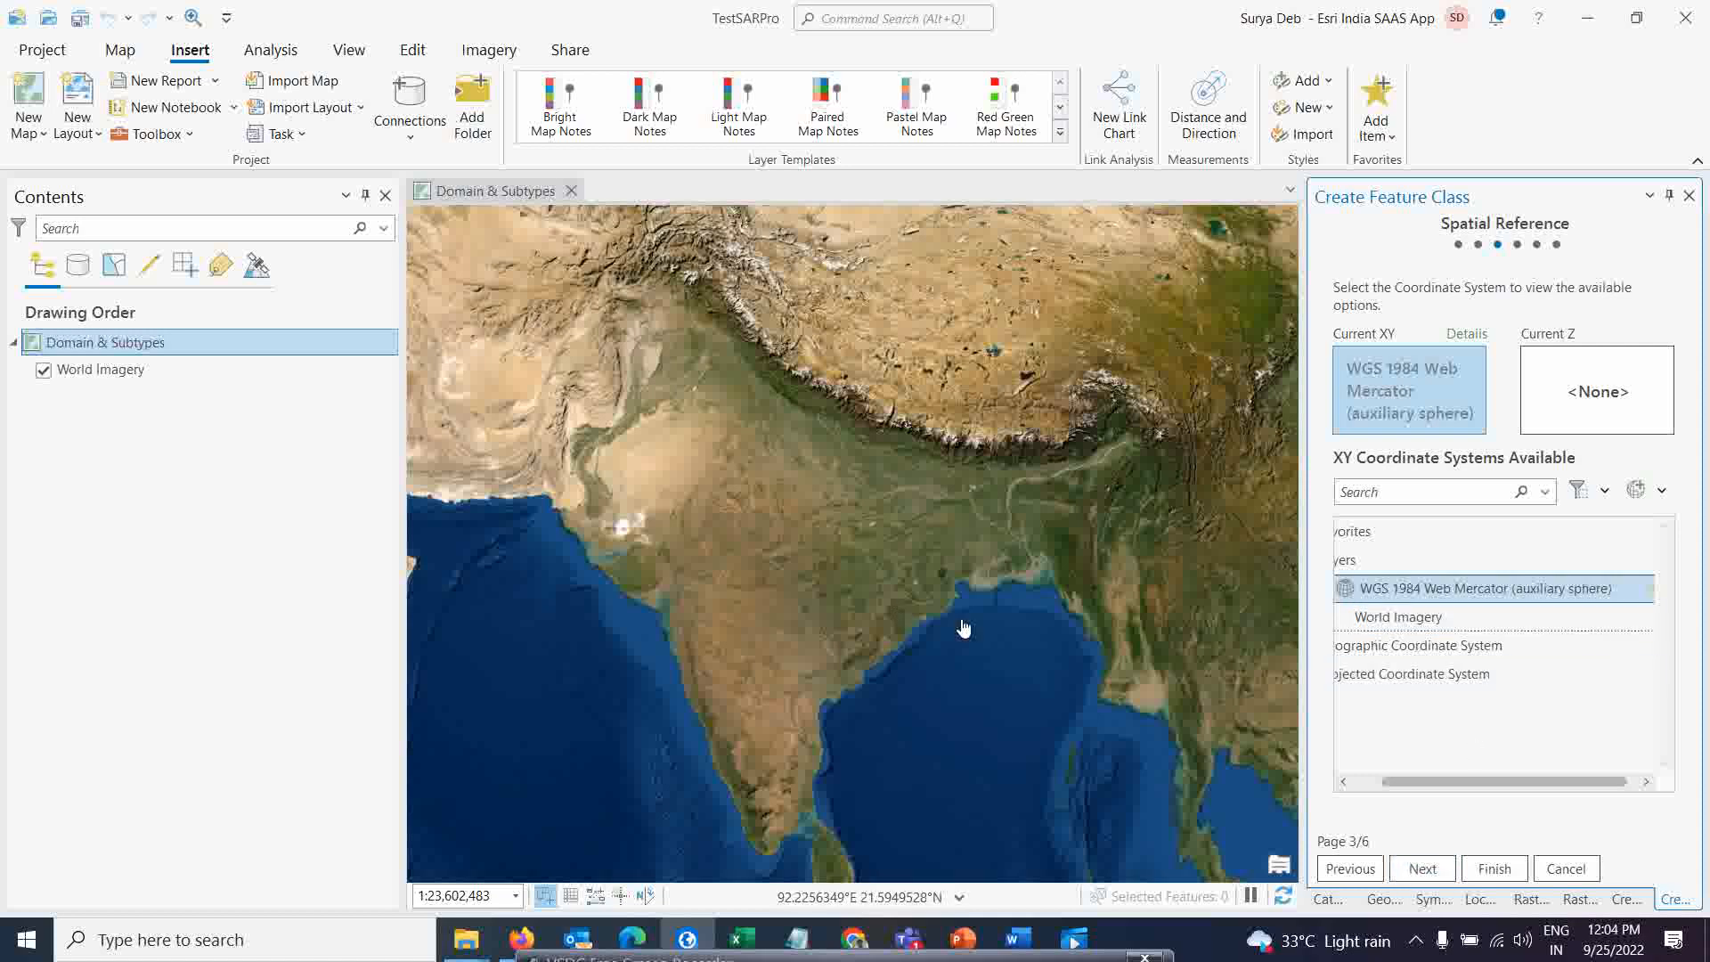
{"action": "left_click", "coordinate": [1423, 870]}
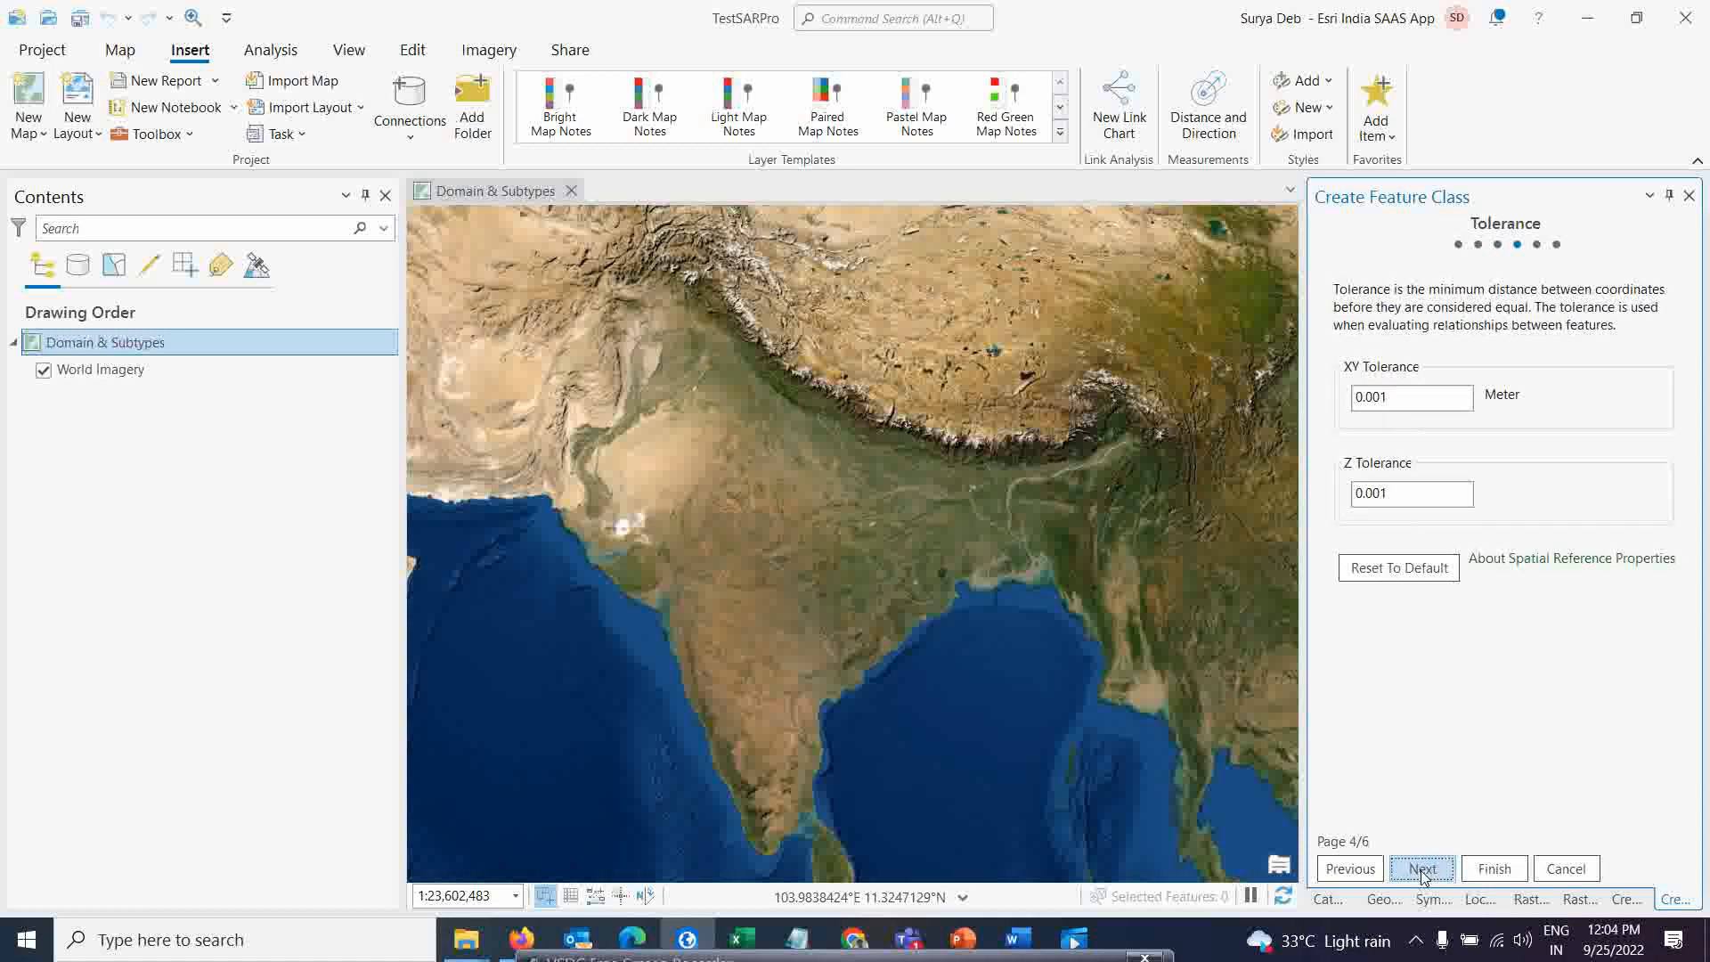
{"action": "left_click", "coordinate": [1423, 871]}
{"action": "left_click", "coordinate": [1422, 870]}
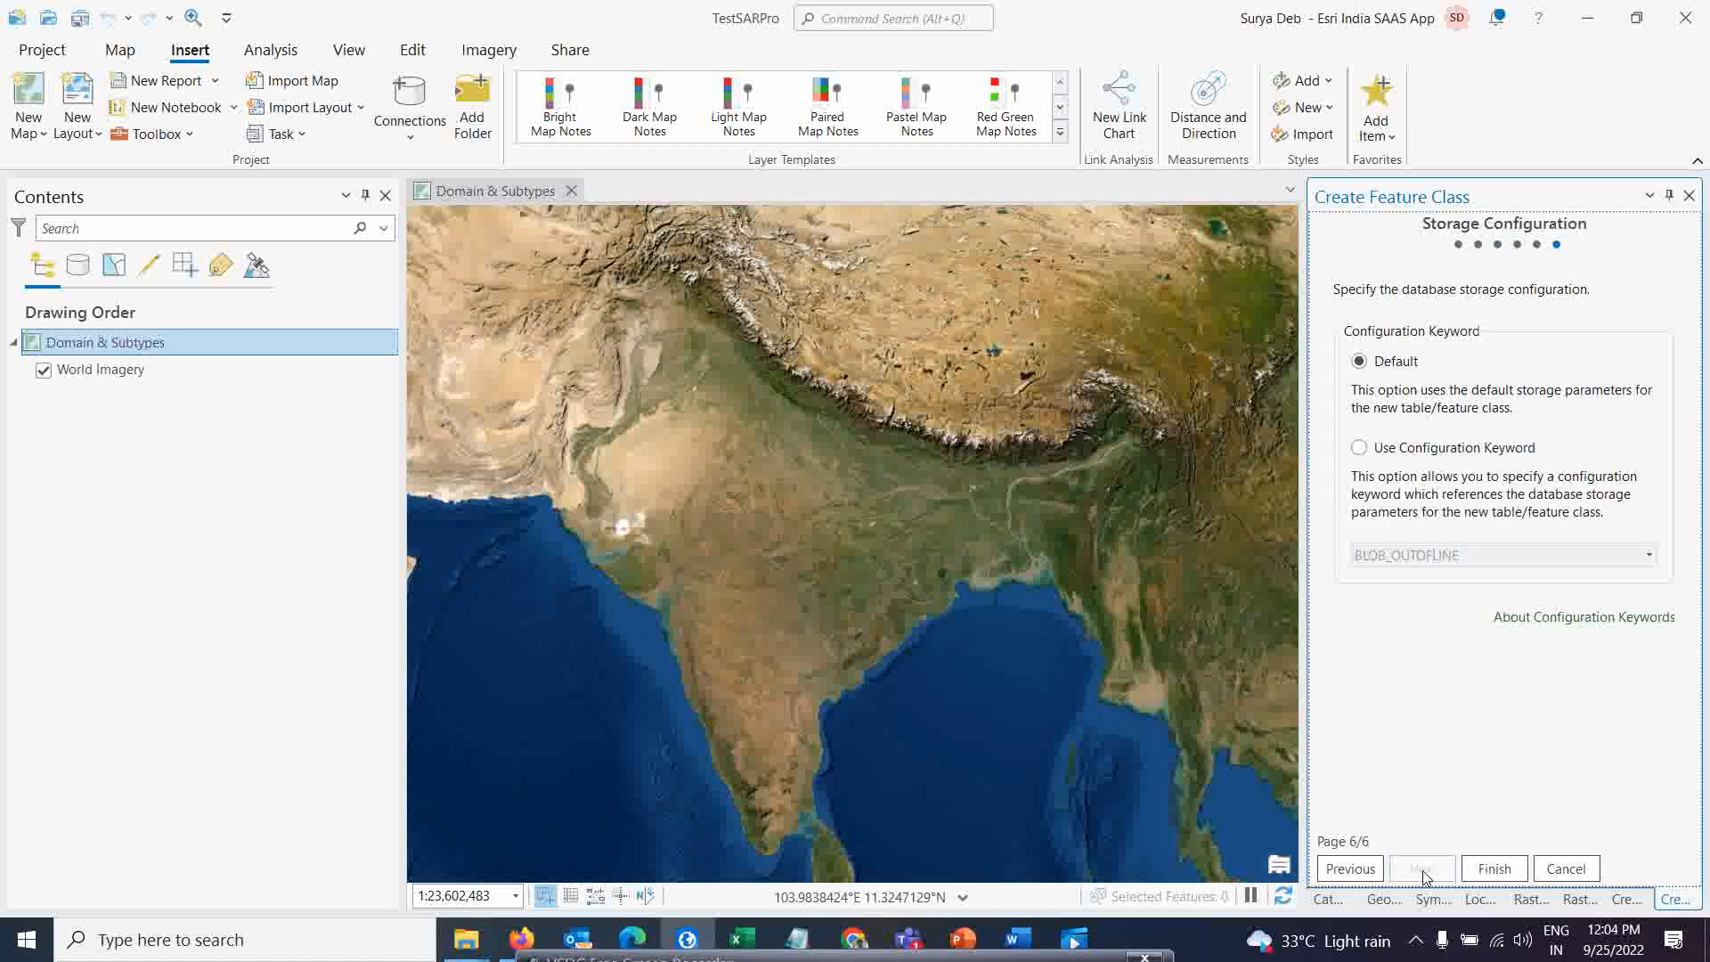
{"action": "left_click", "coordinate": [1496, 873]}
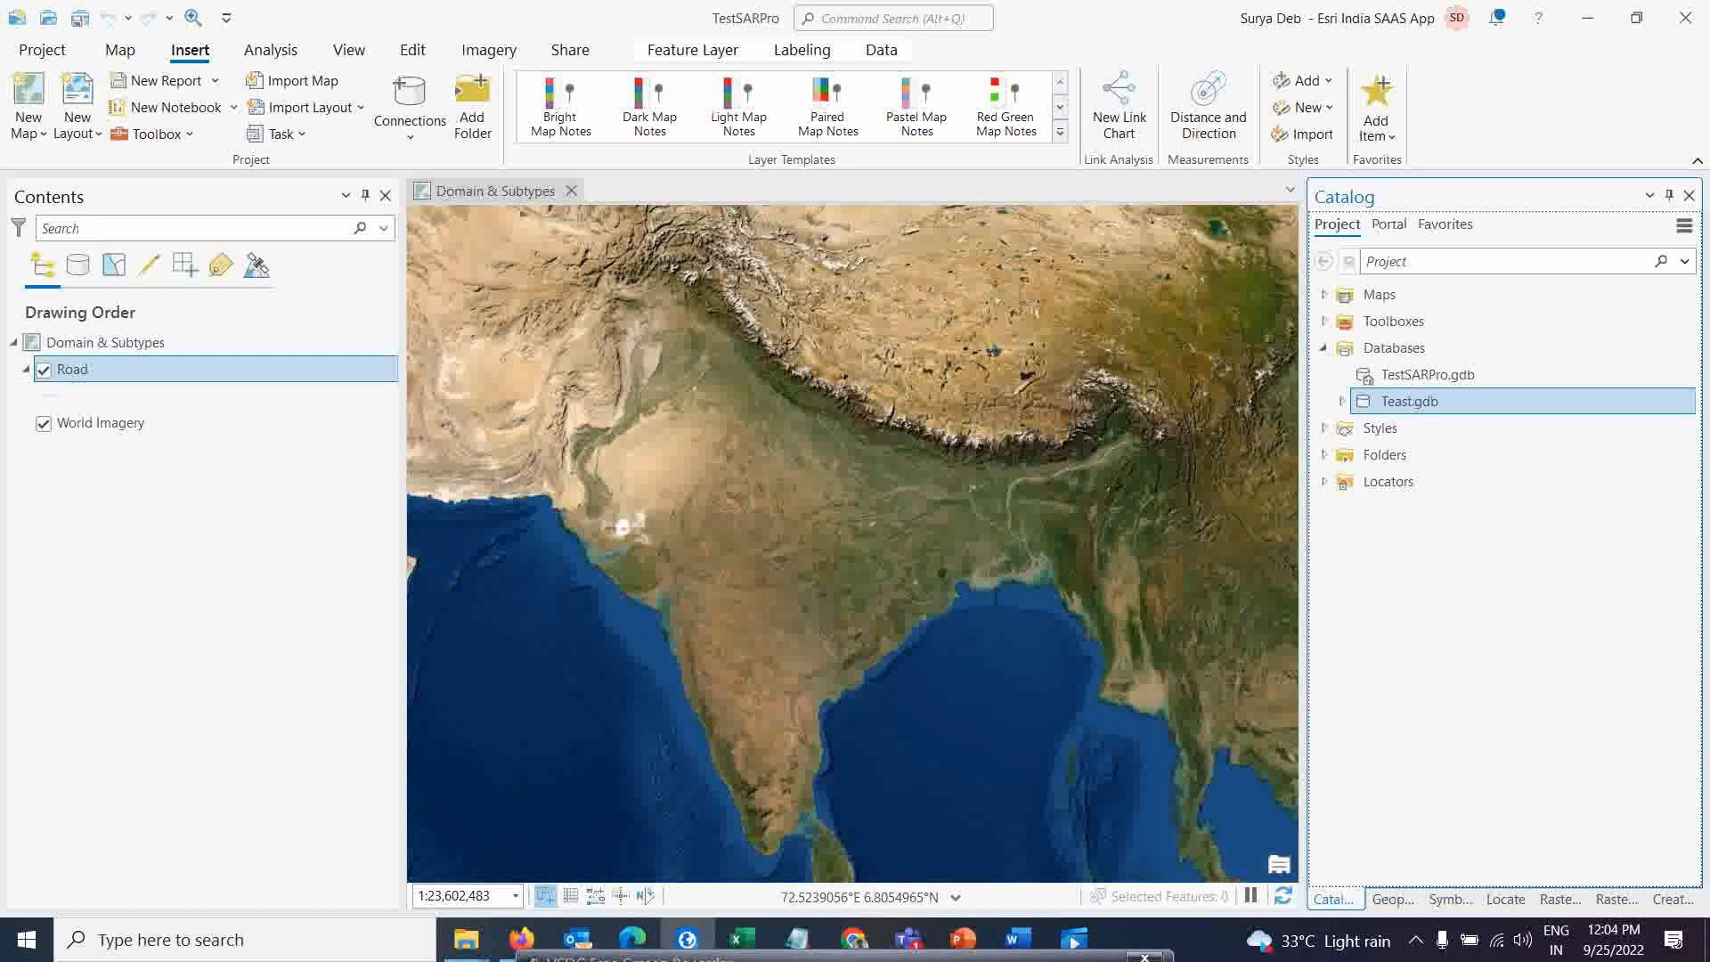
{"action": "mouse_move", "coordinate": [624, 959]}
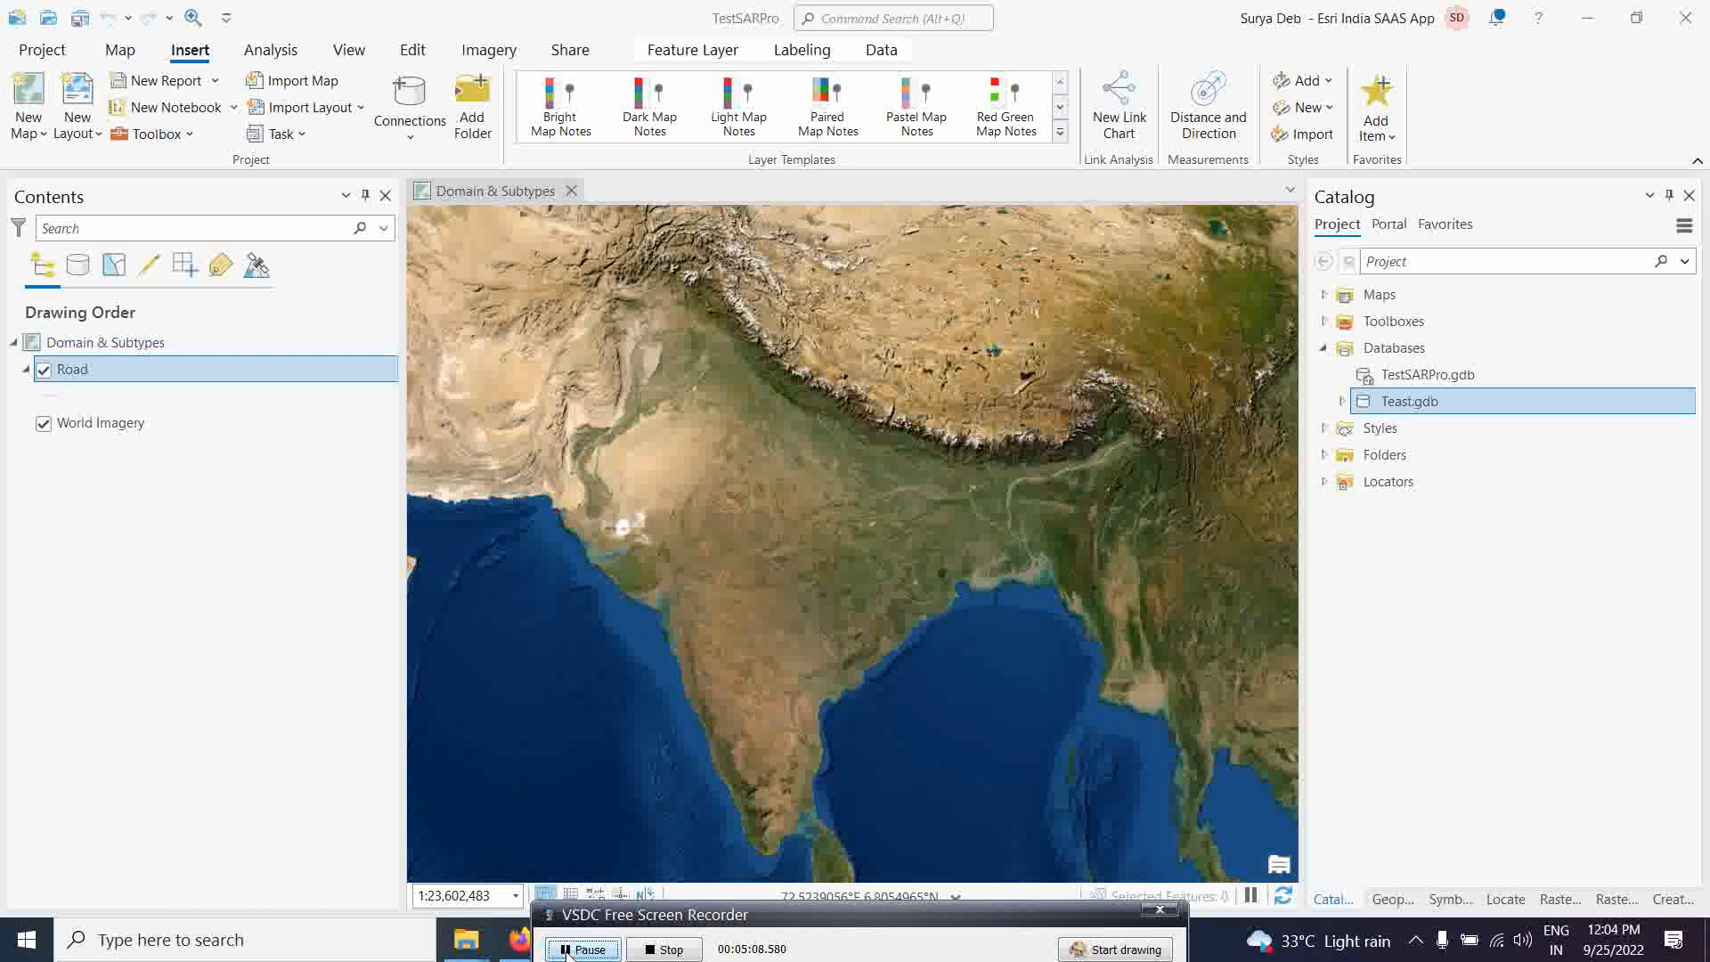
{"action": "left_click_drag", "start_coordinate": [711, 927], "coordinate": [1307, 944]}
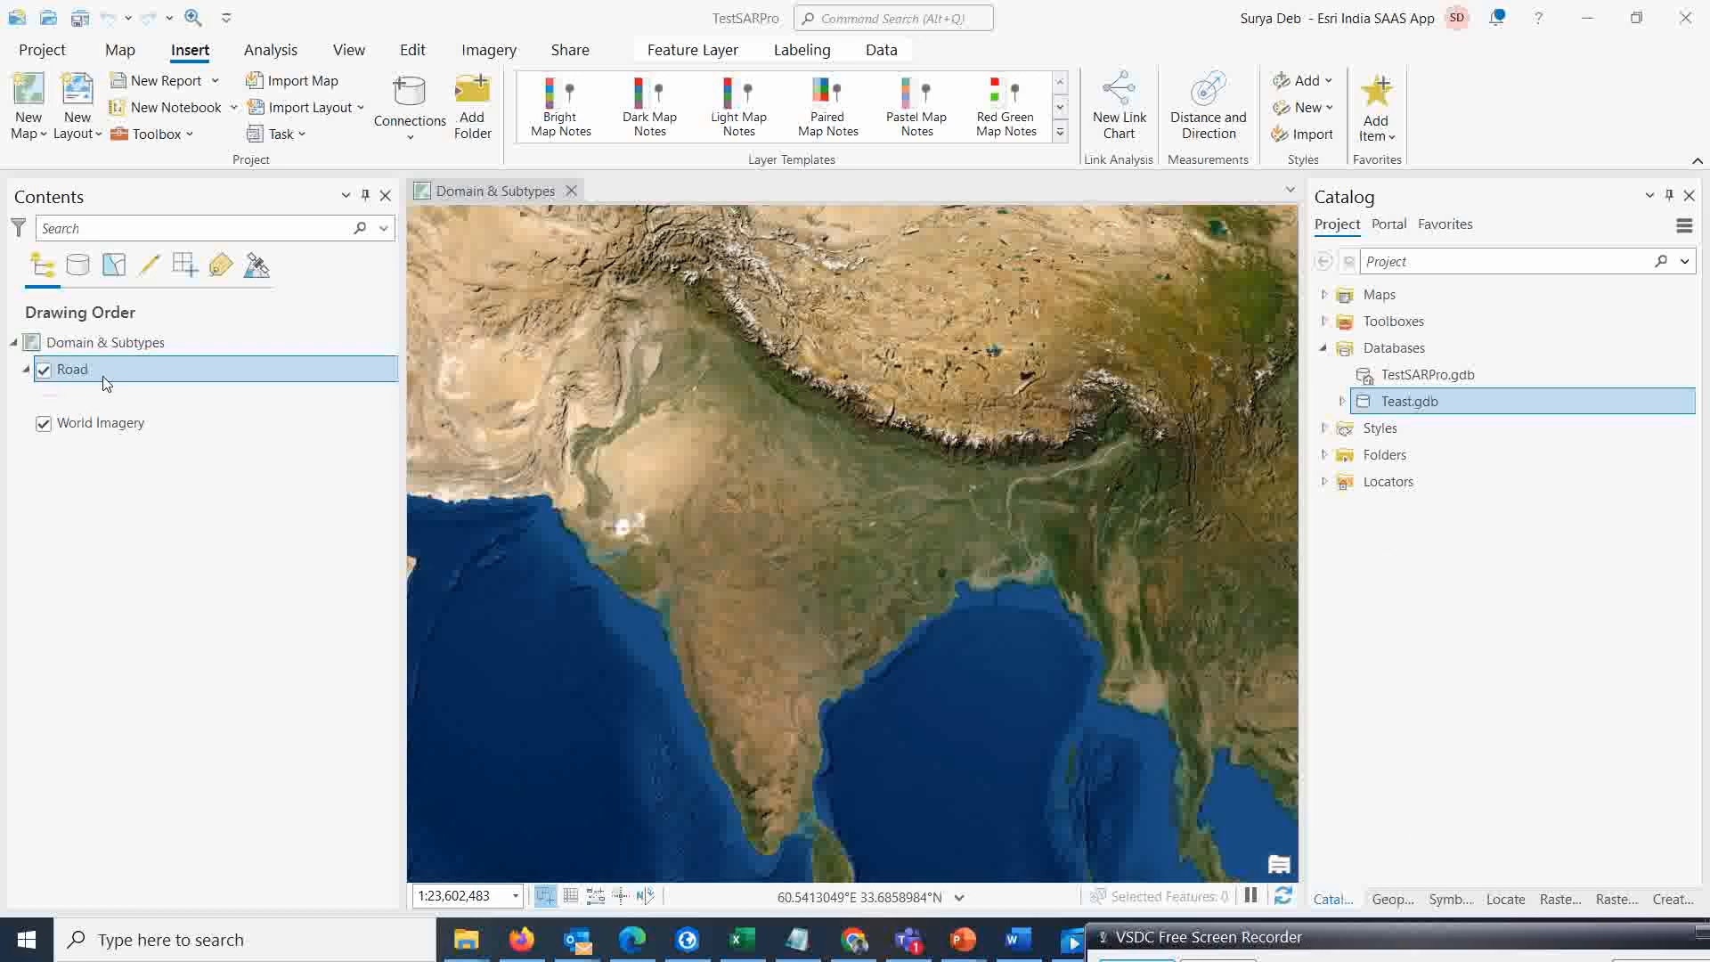
Symbolize the Road layer with a red line 2 pt wide and apply it
{"action": "left_click", "coordinate": [74, 397]}
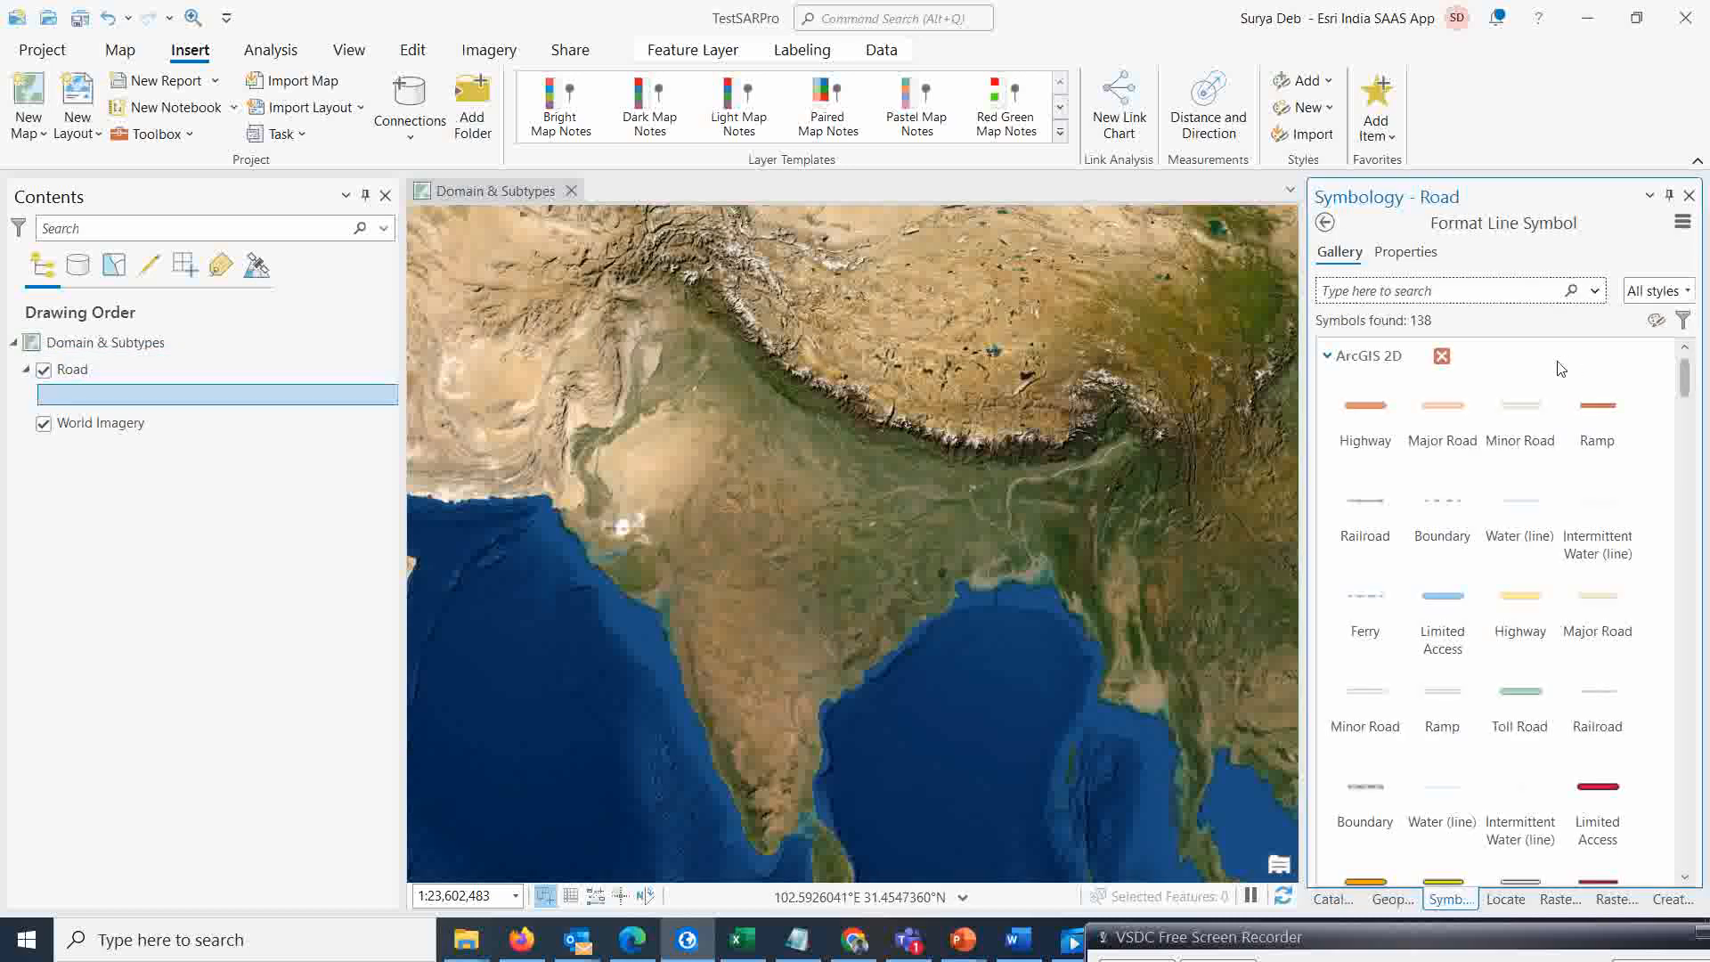
{"action": "left_click", "coordinate": [1409, 253]}
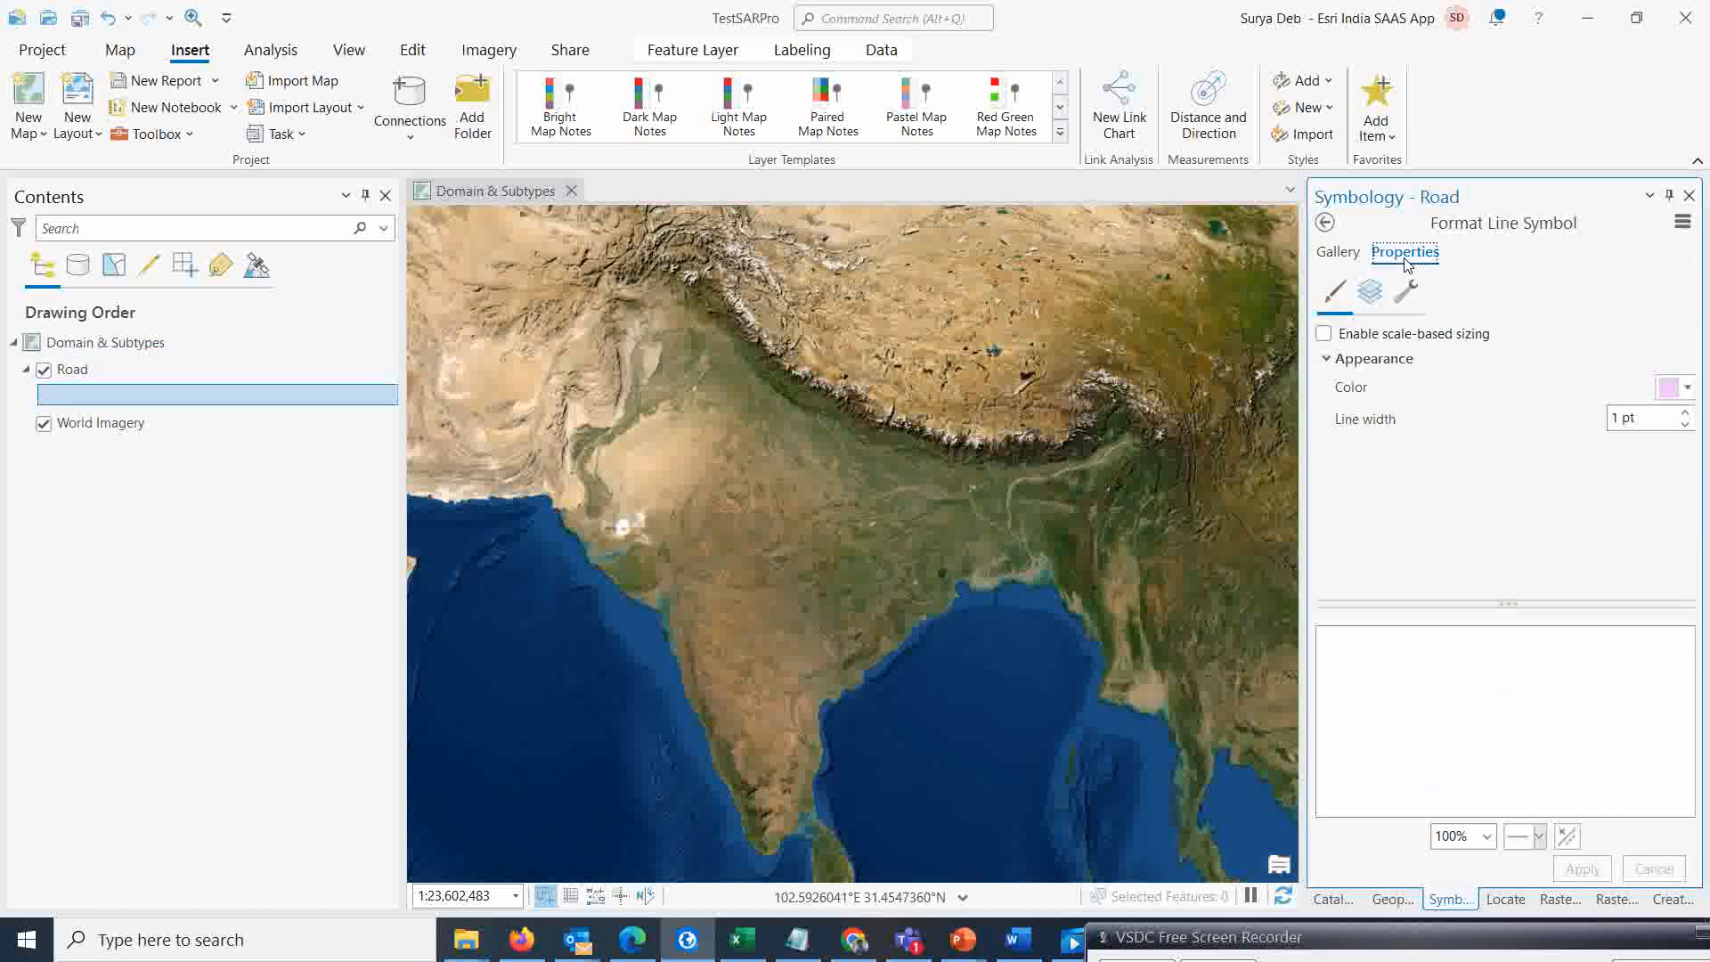
{"action": "left_click", "coordinate": [1689, 391]}
{"action": "left_click", "coordinate": [1499, 515]}
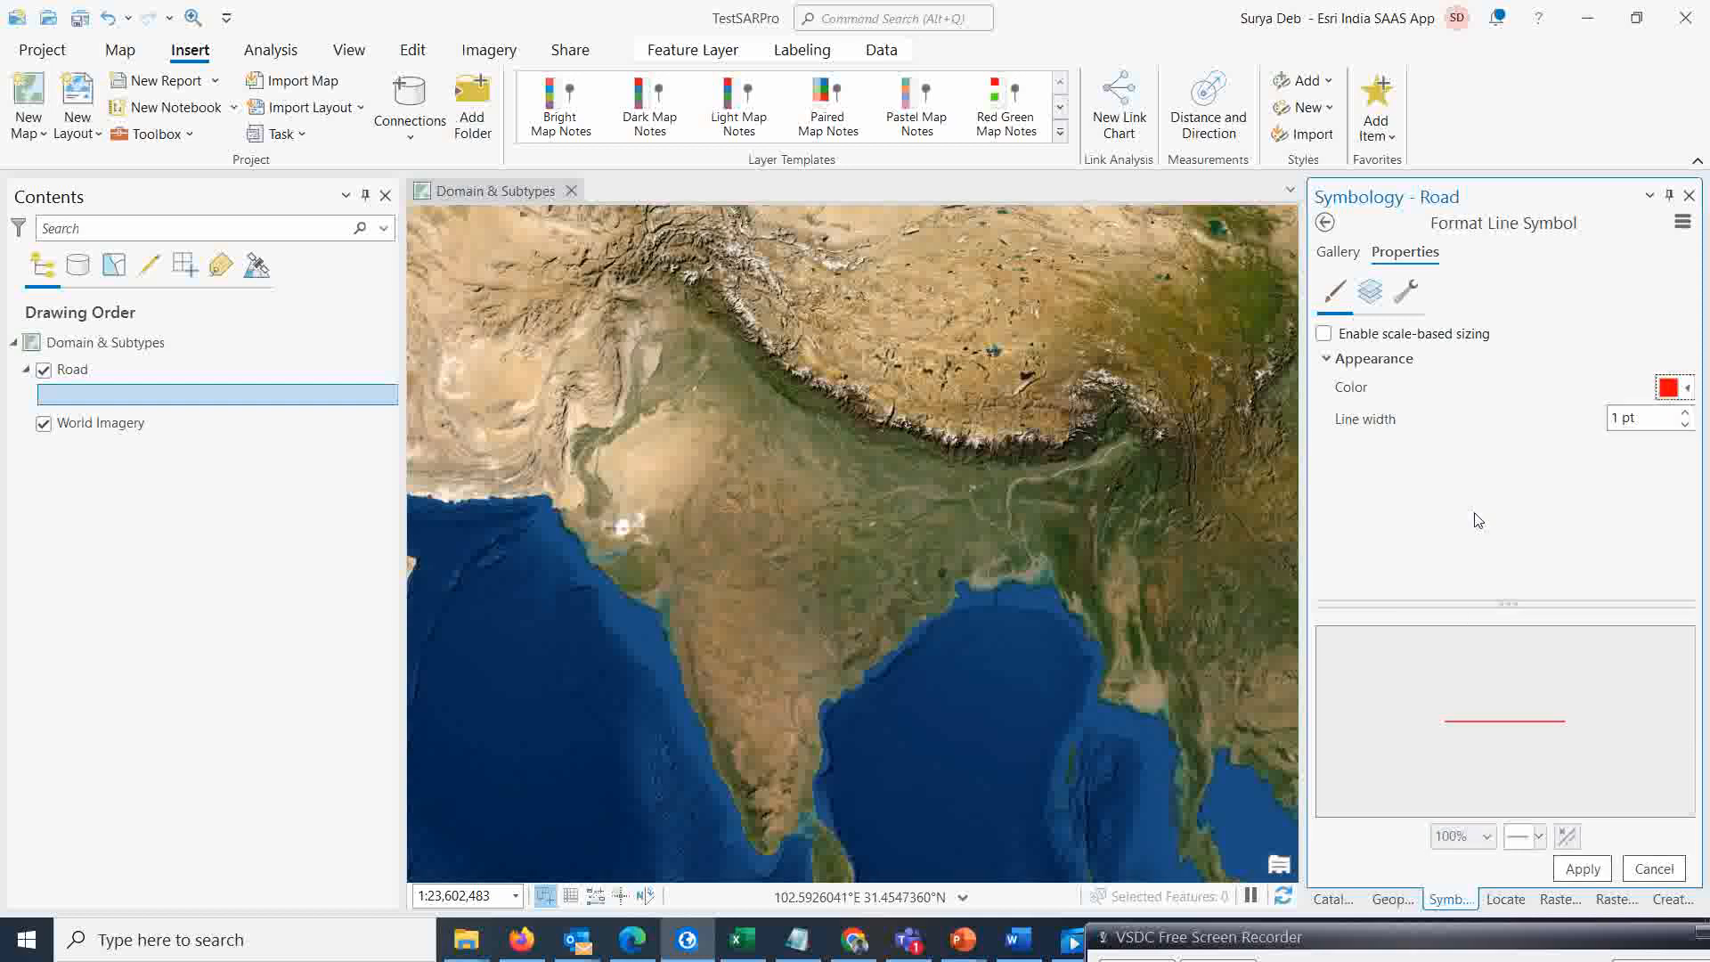
{"action": "left_click", "coordinate": [1684, 412]}
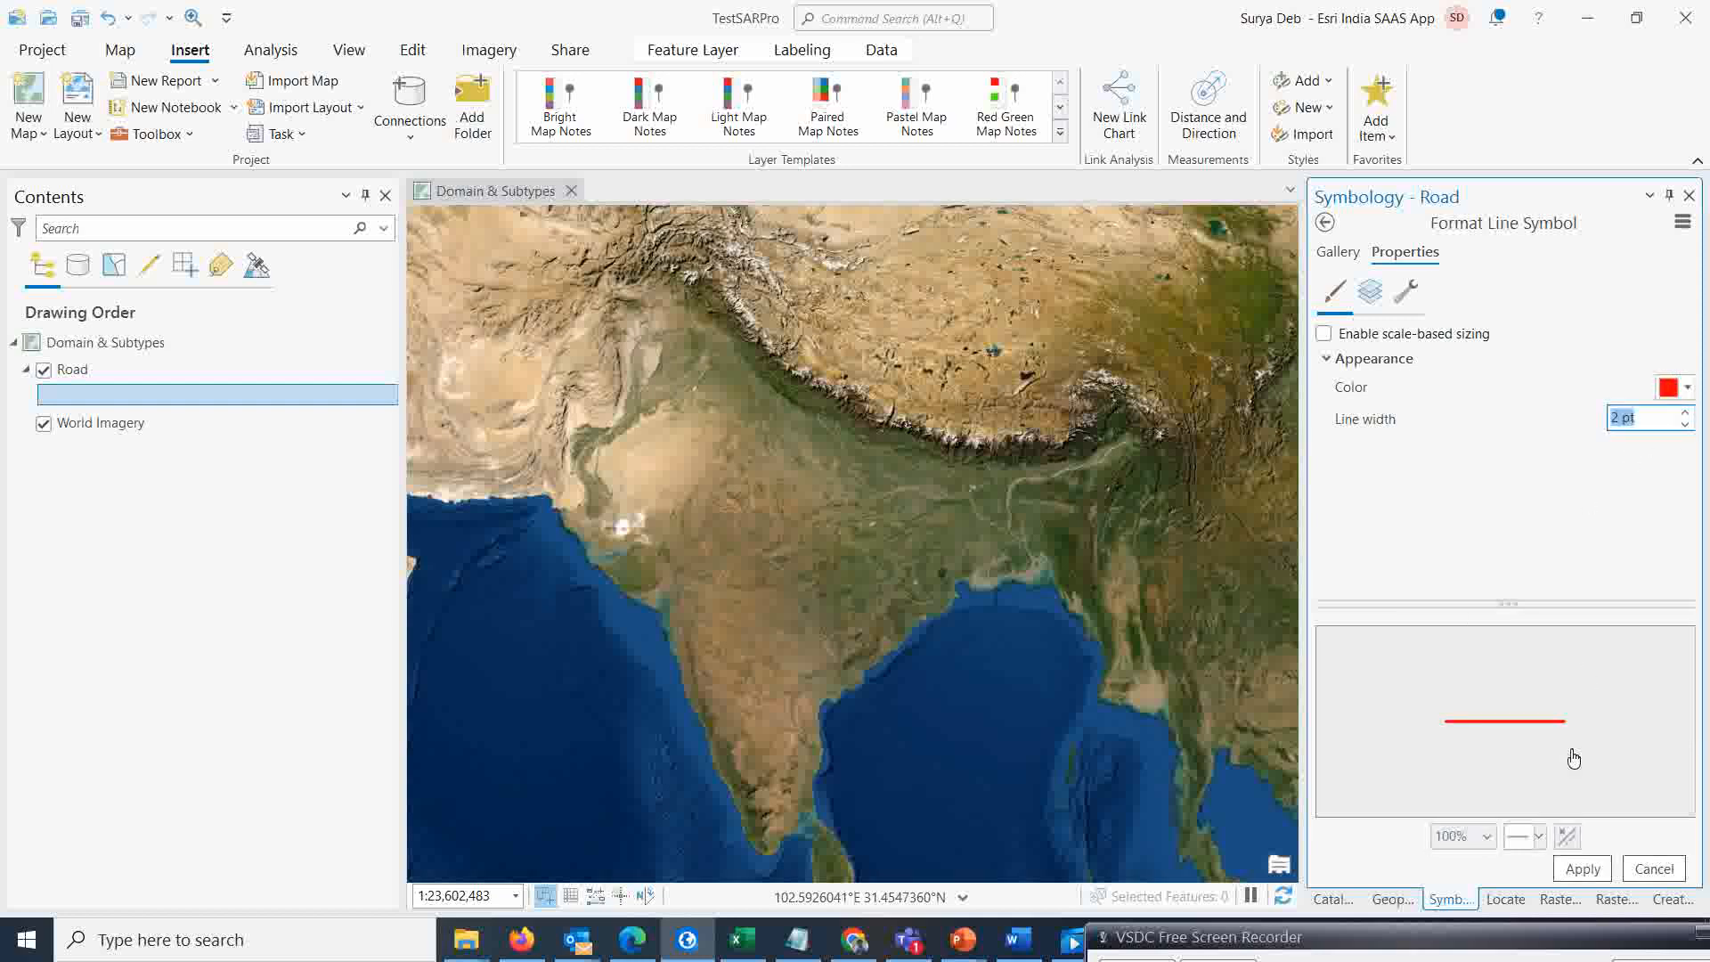
{"action": "left_click", "coordinate": [1603, 877]}
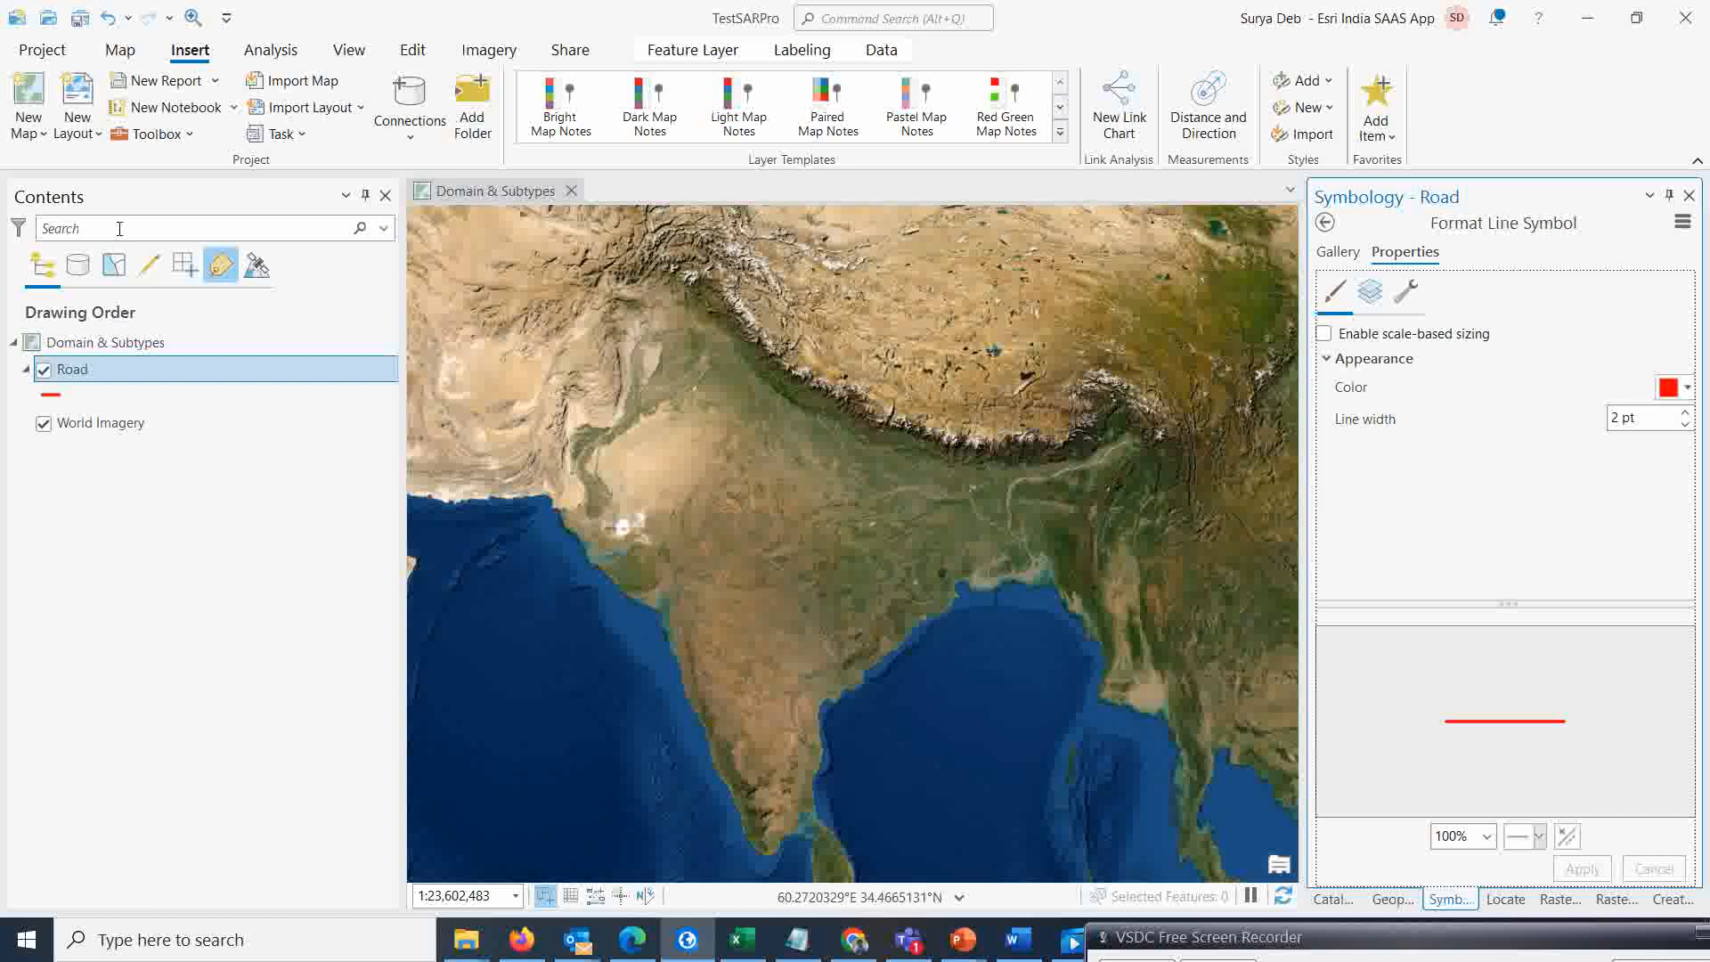
Expand Teast.gdb in the catalog and examine the Data Design options of the Road feature class
{"action": "left_click", "coordinate": [1333, 898]}
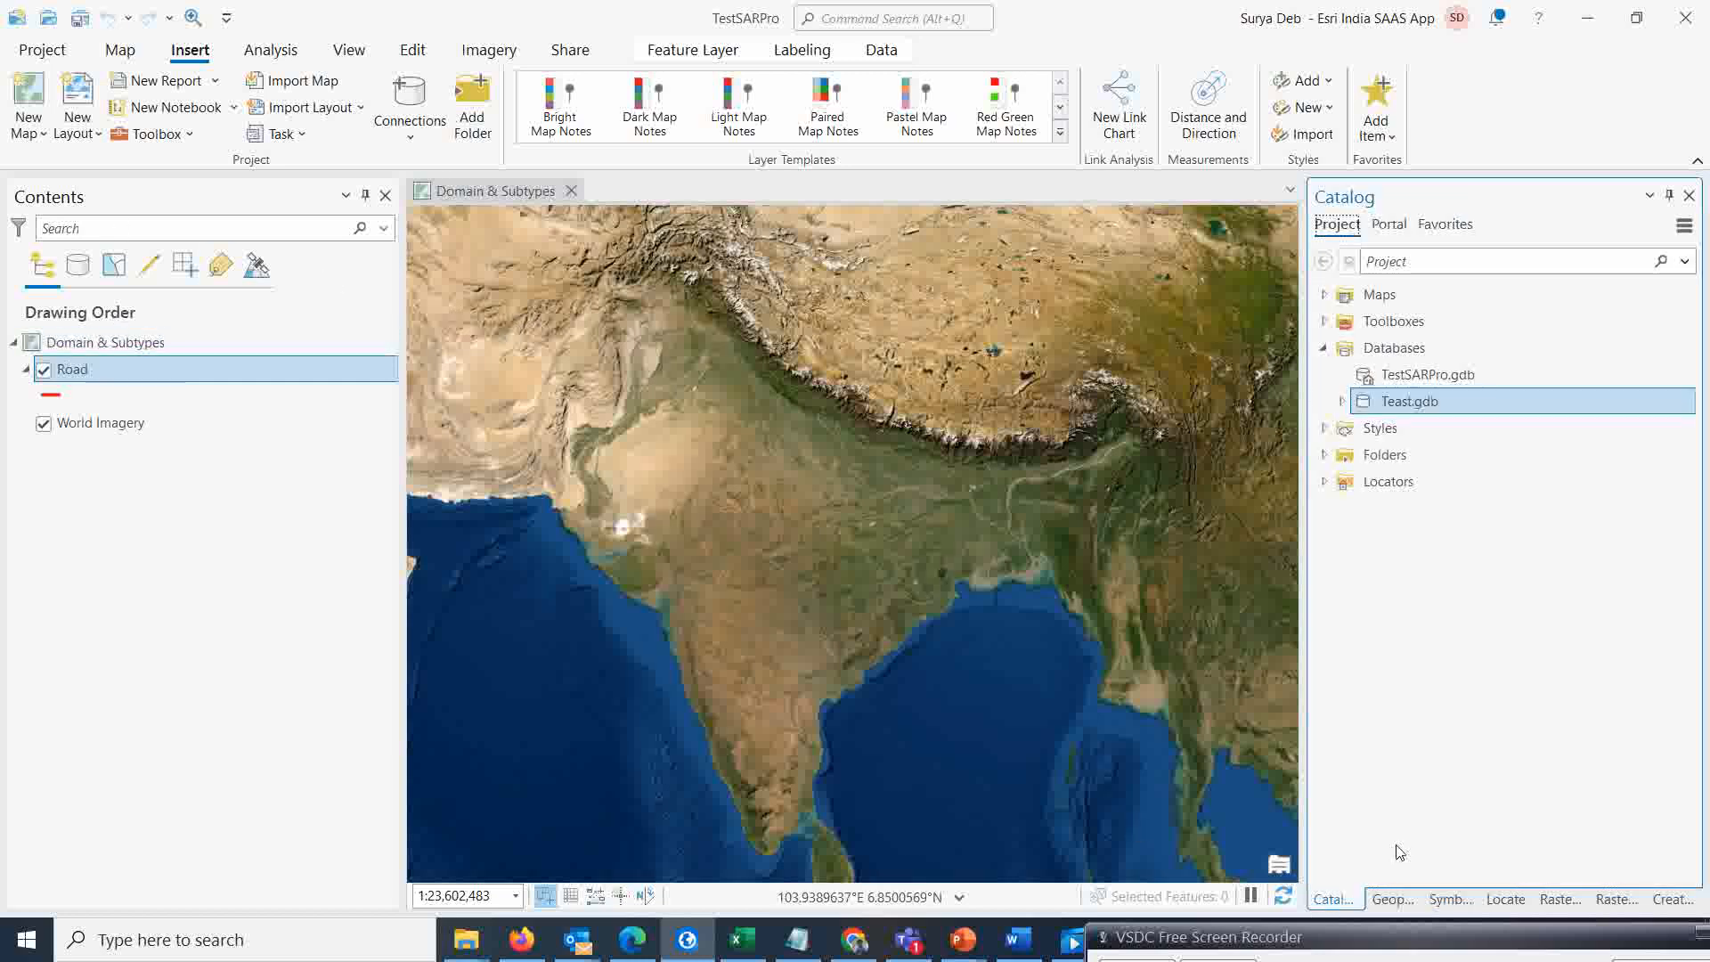
{"action": "left_click", "coordinate": [1342, 401]}
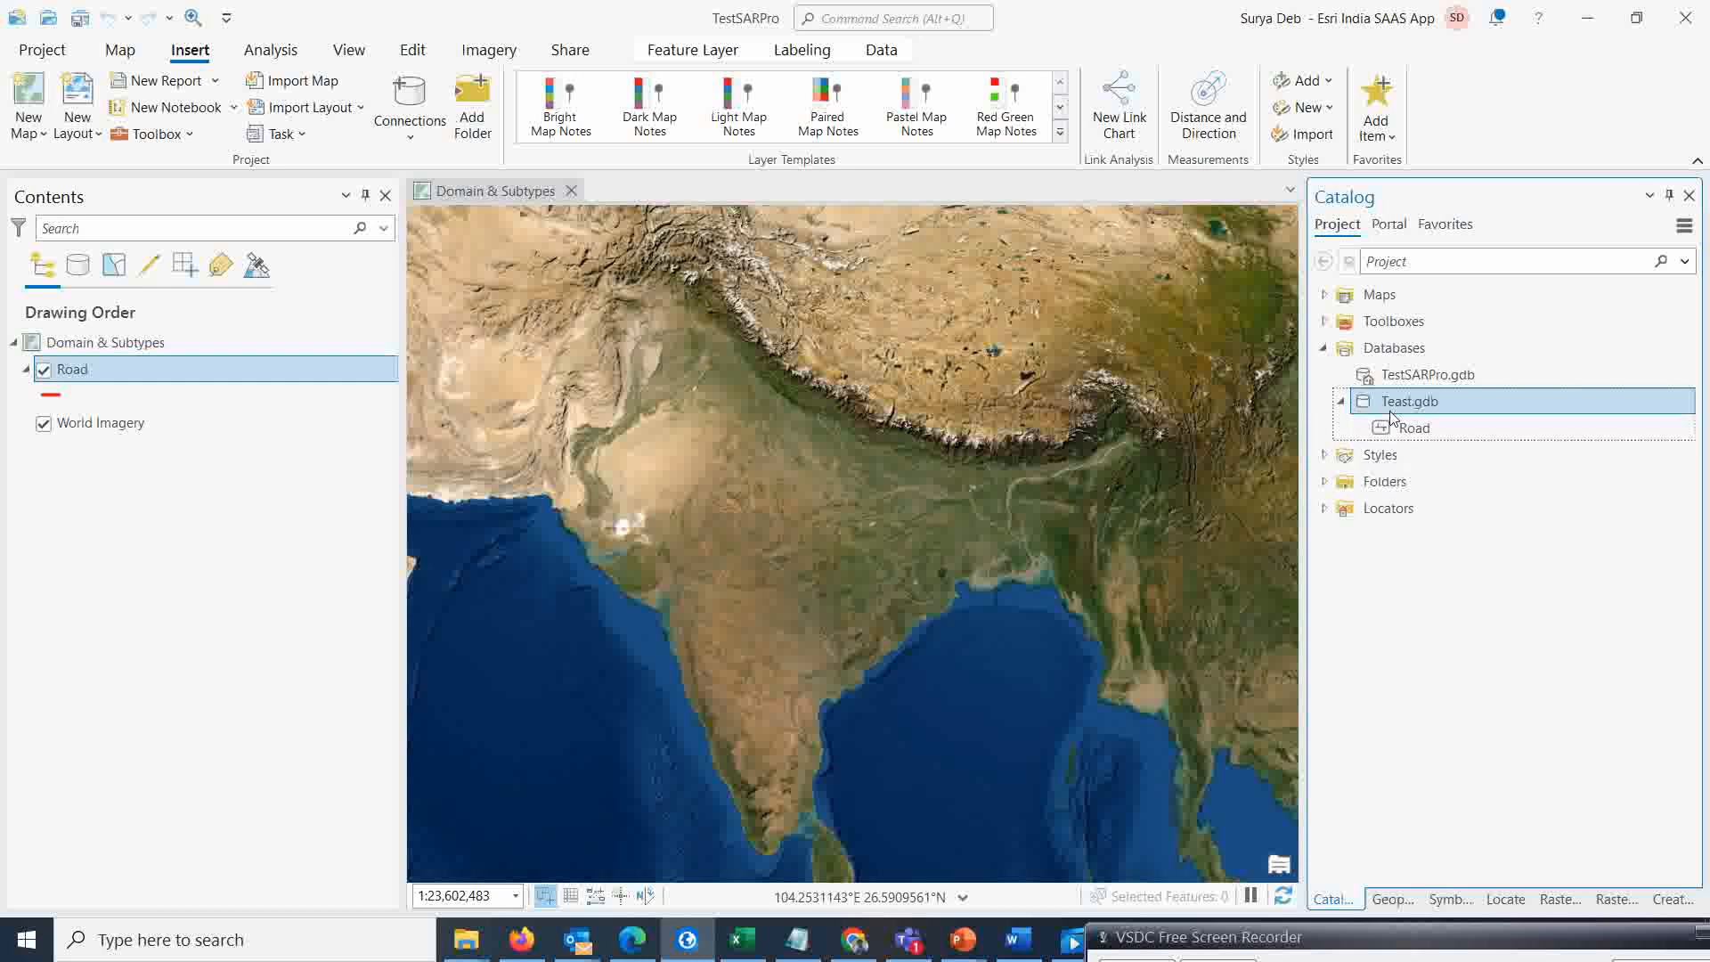
{"action": "right_click", "coordinate": [1421, 431]}
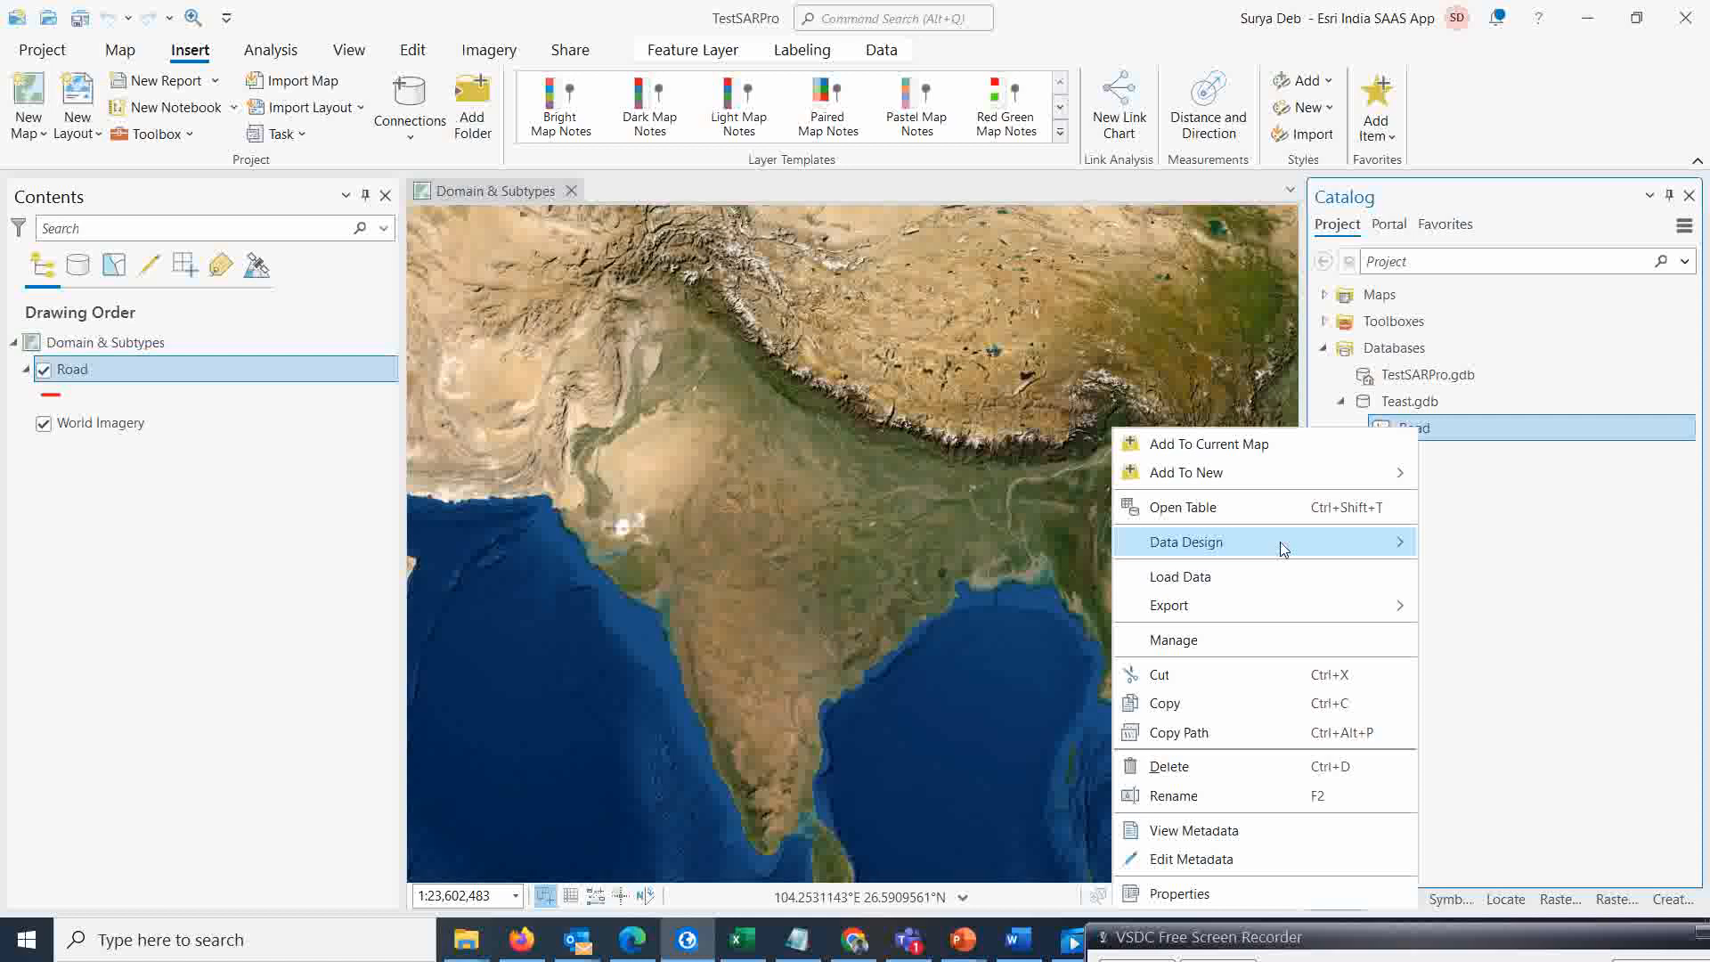
{"action": "mouse_move", "coordinate": [1279, 544]}
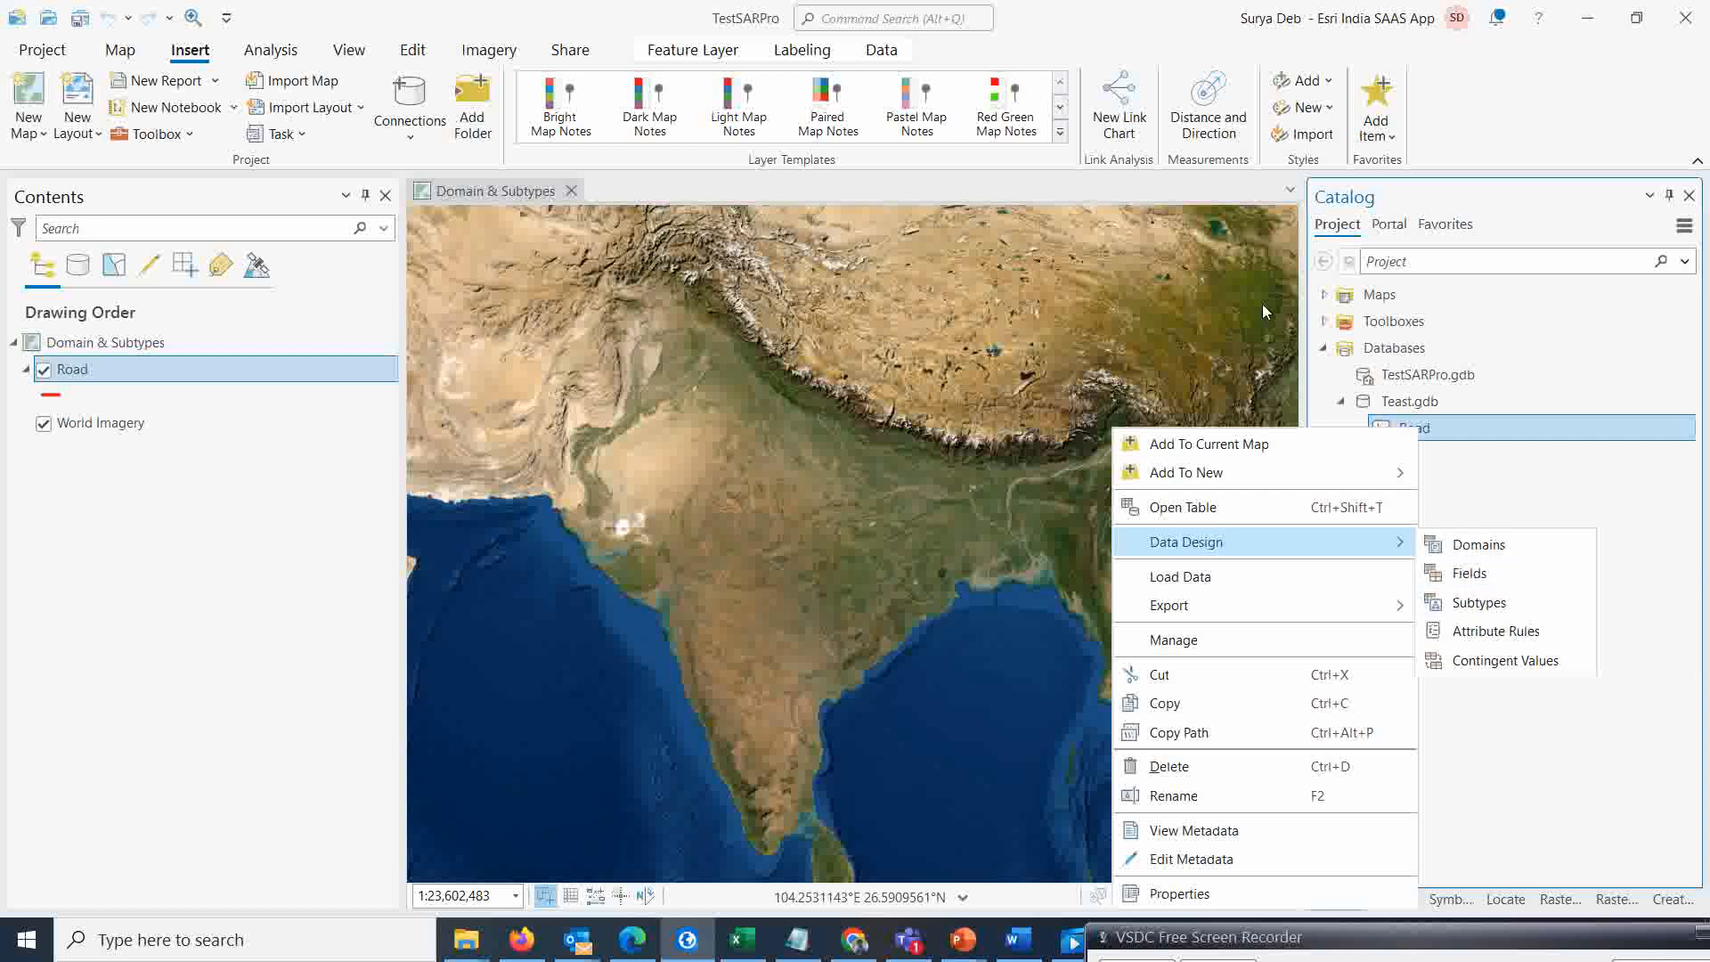
{"action": "left_click", "coordinate": [1139, 27]}
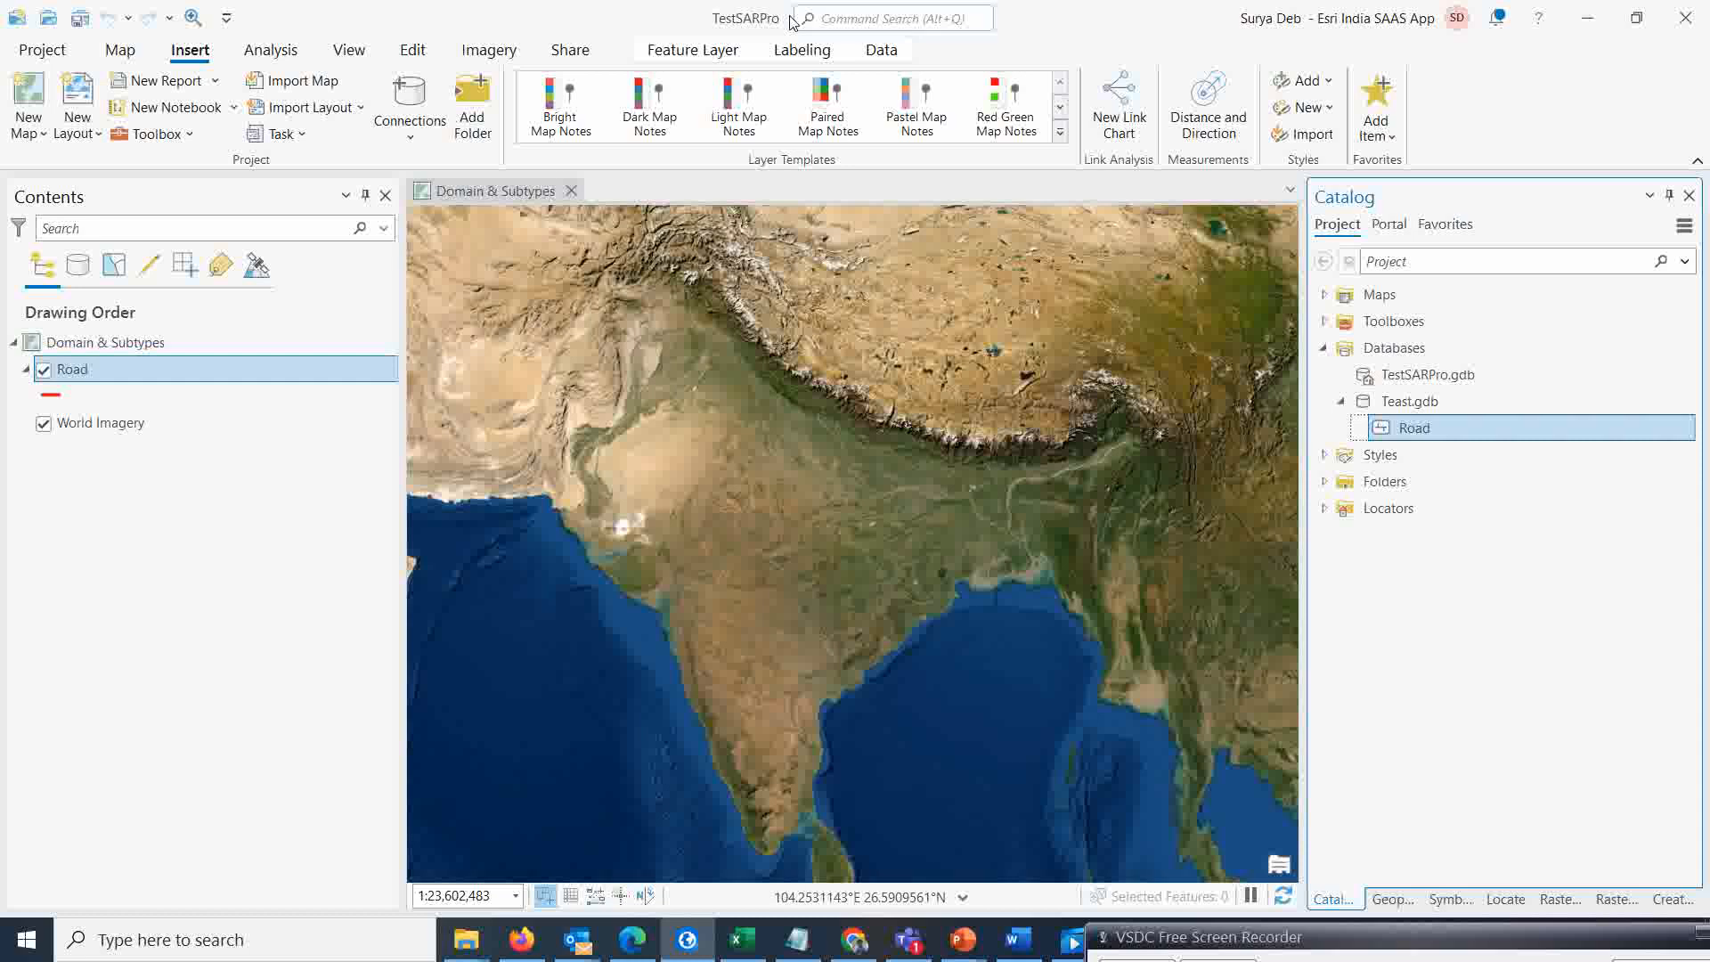
Open the domains view for the Road layer's geodatabase and add a domain named Ownership
{"action": "left_click", "coordinate": [681, 51]}
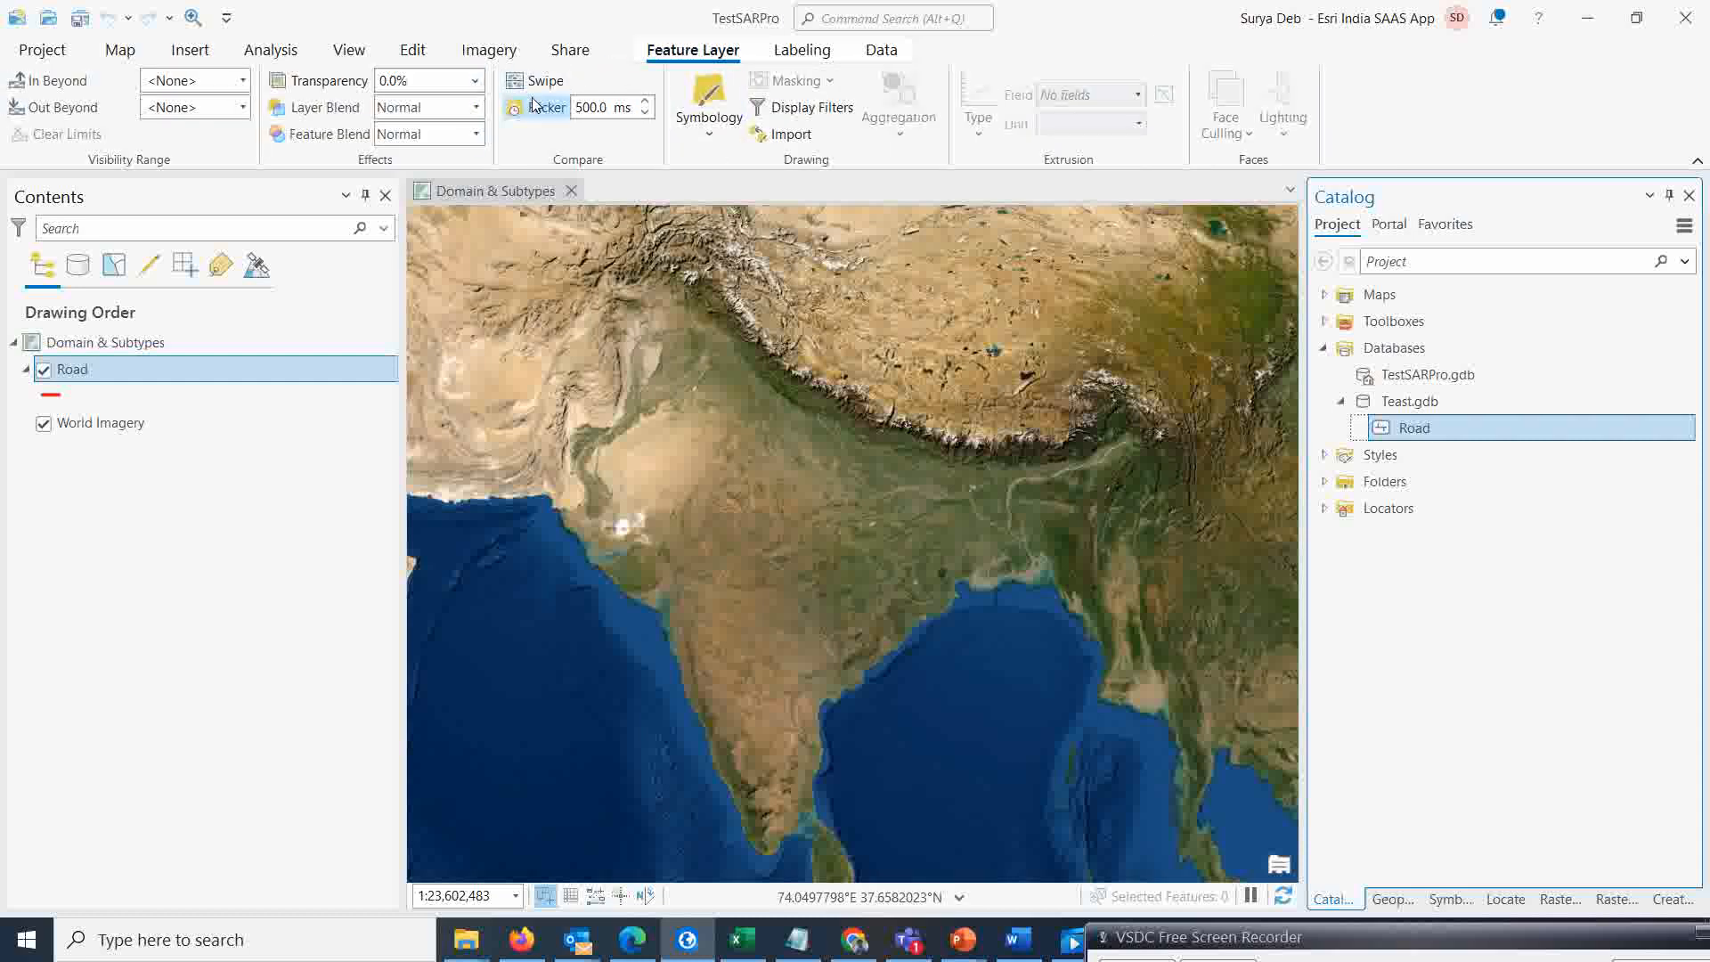
{"action": "left_click", "coordinate": [883, 54]}
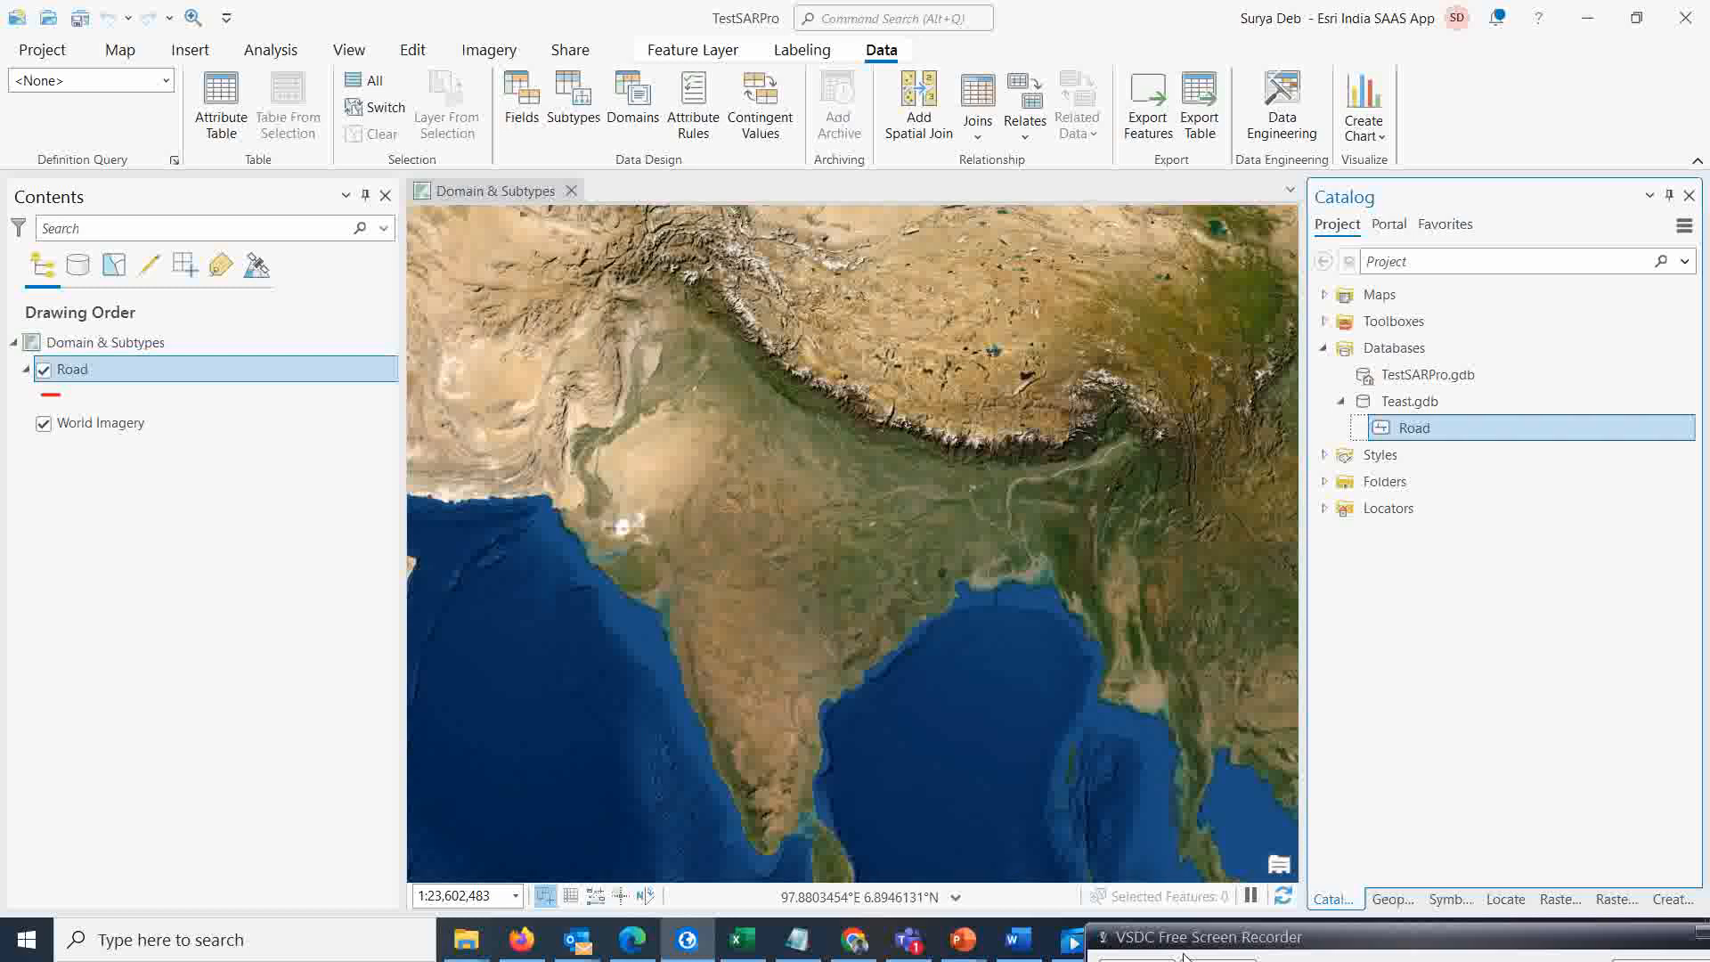
{"action": "left_click_drag", "start_coordinate": [1177, 945], "coordinate": [1146, 921]}
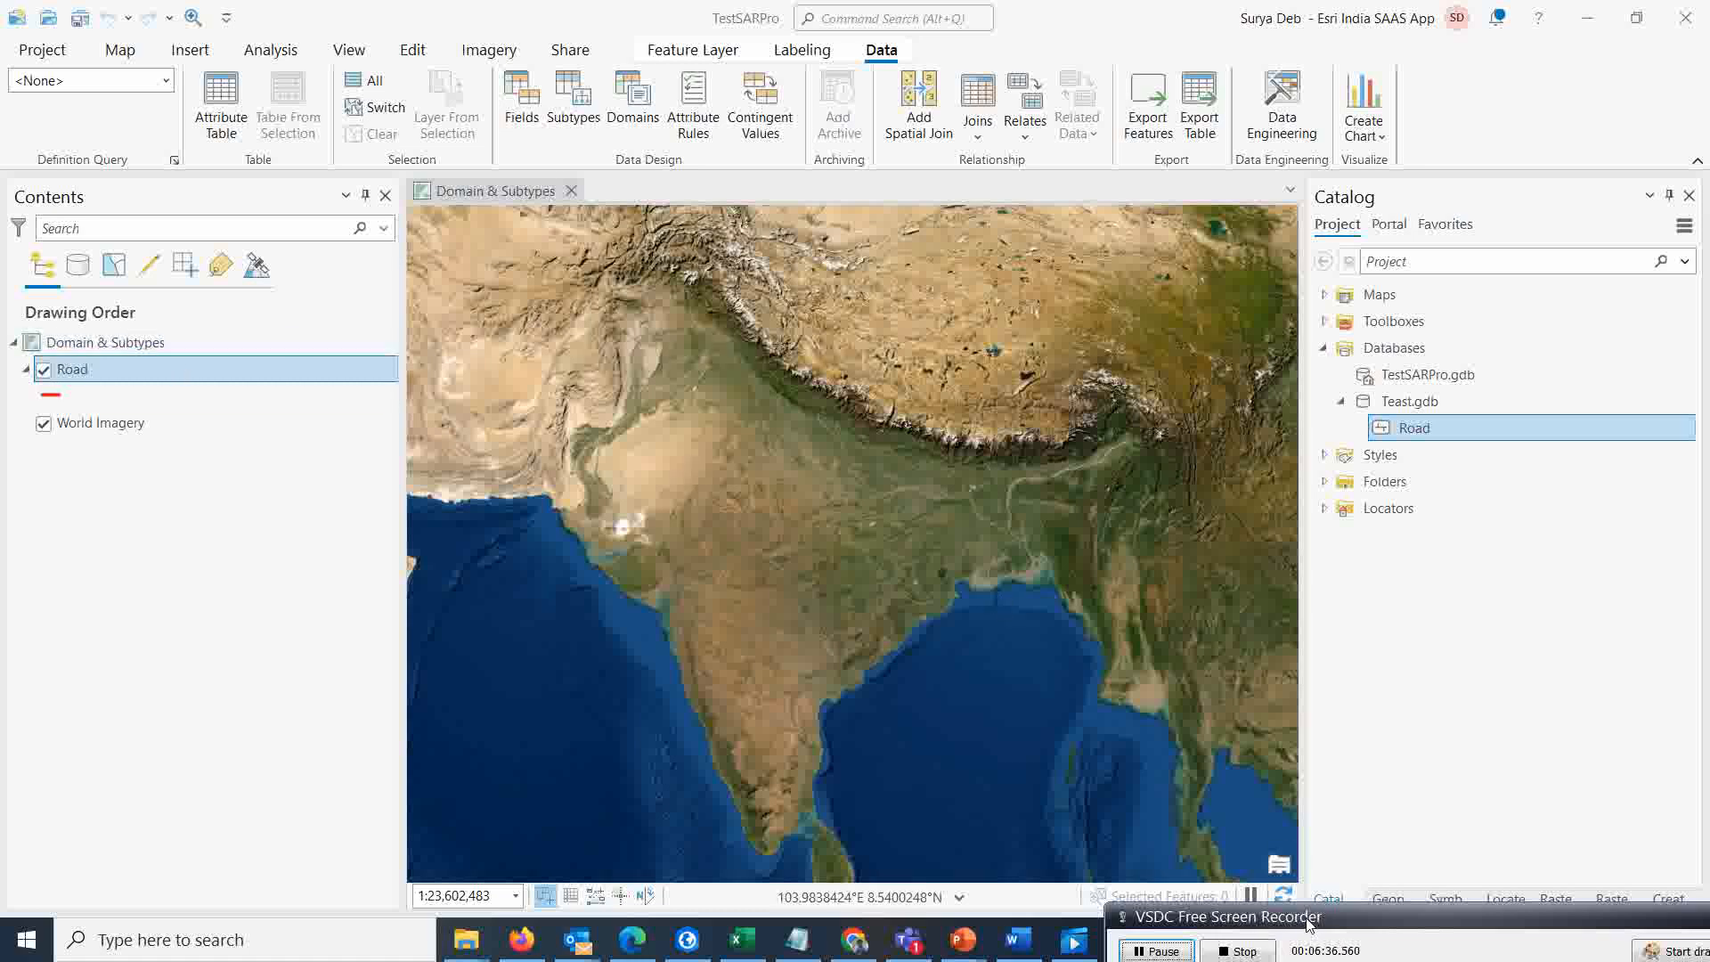
{"action": "left_click_drag", "start_coordinate": [1309, 922], "coordinate": [1294, 938]}
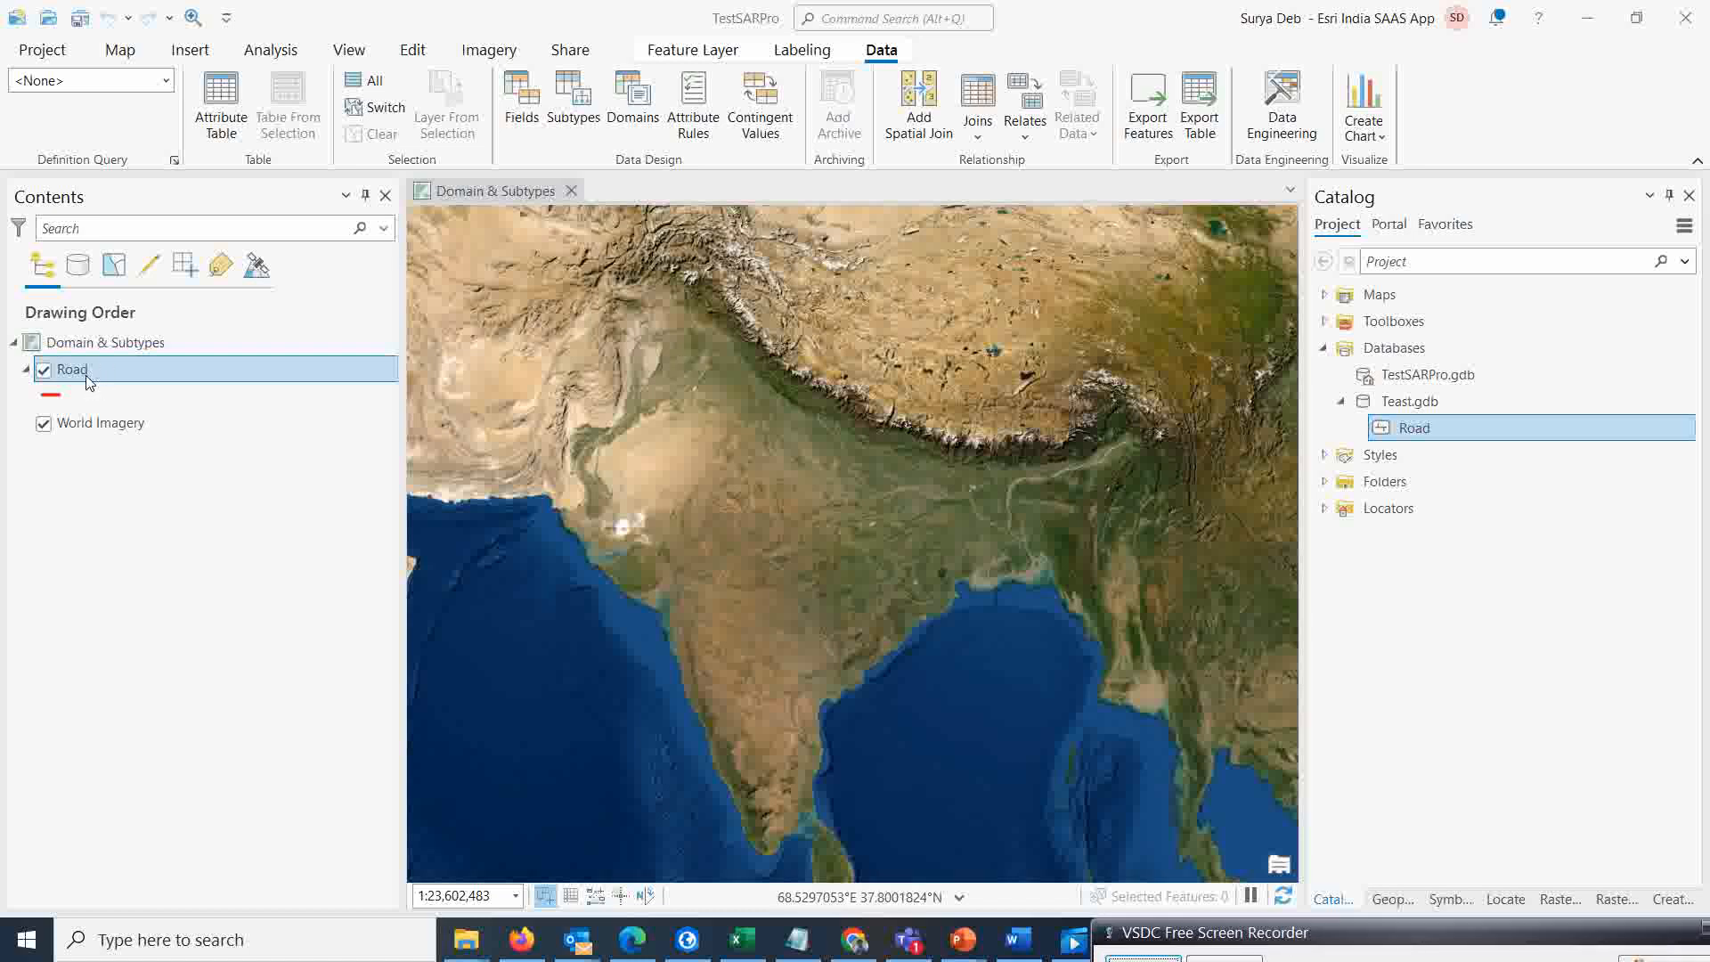
{"action": "left_click", "coordinate": [633, 100]}
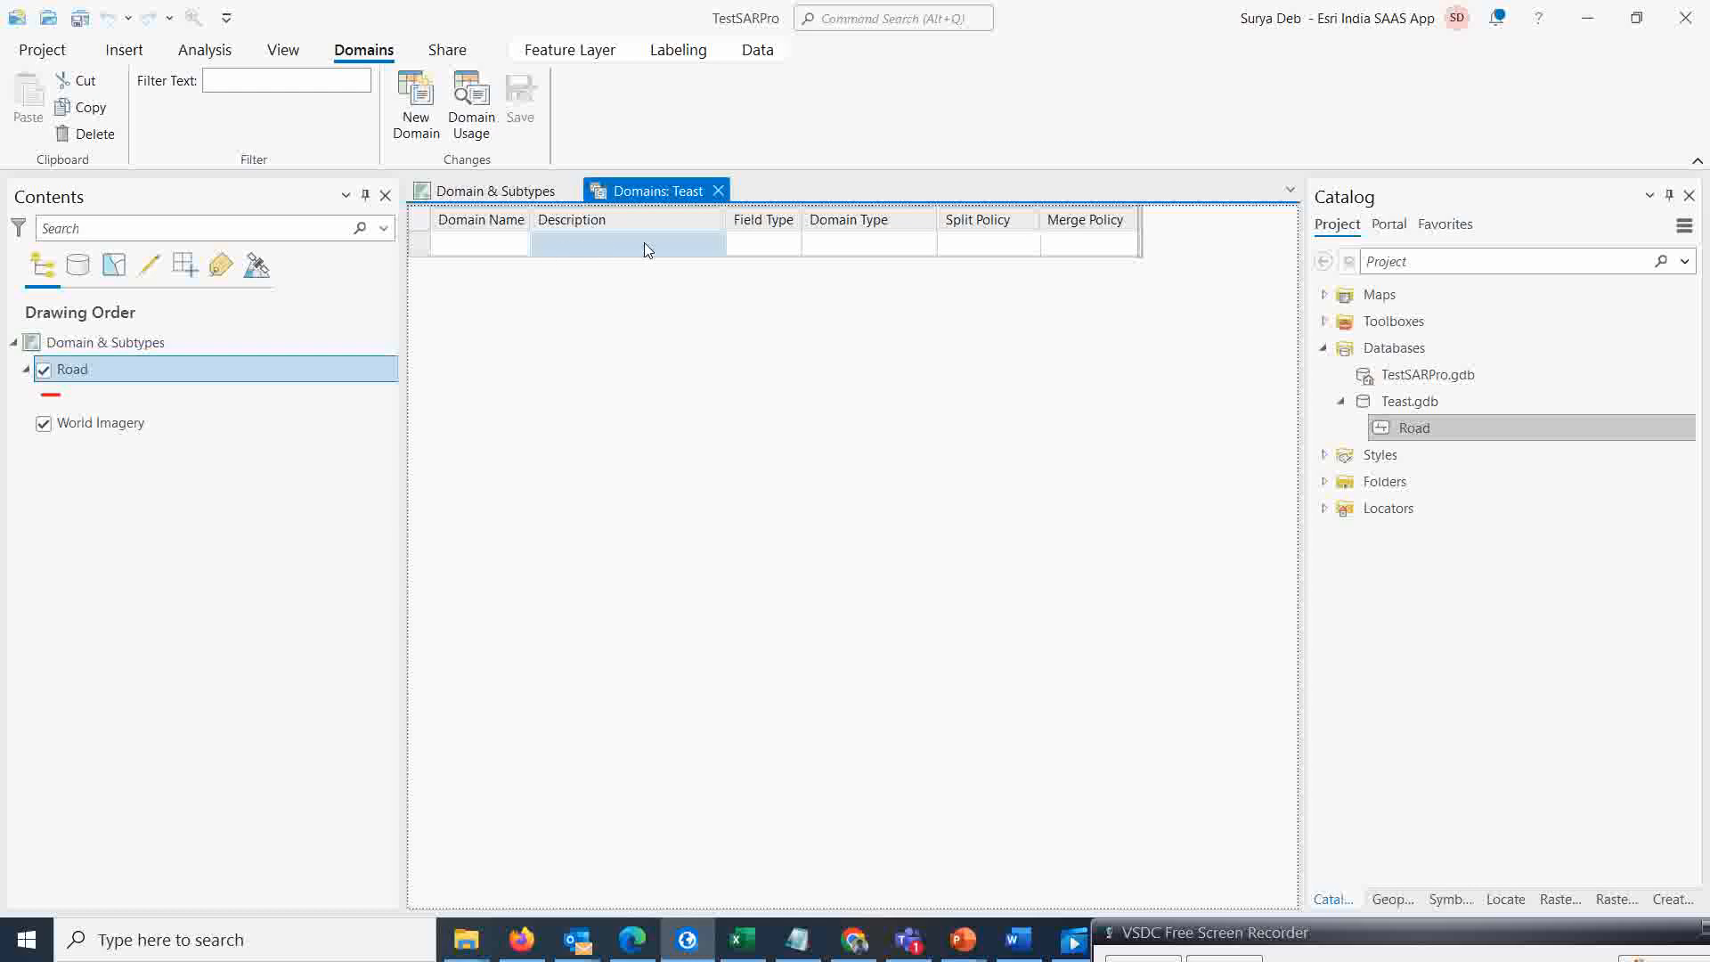
{"action": "left_click", "coordinate": [502, 249]}
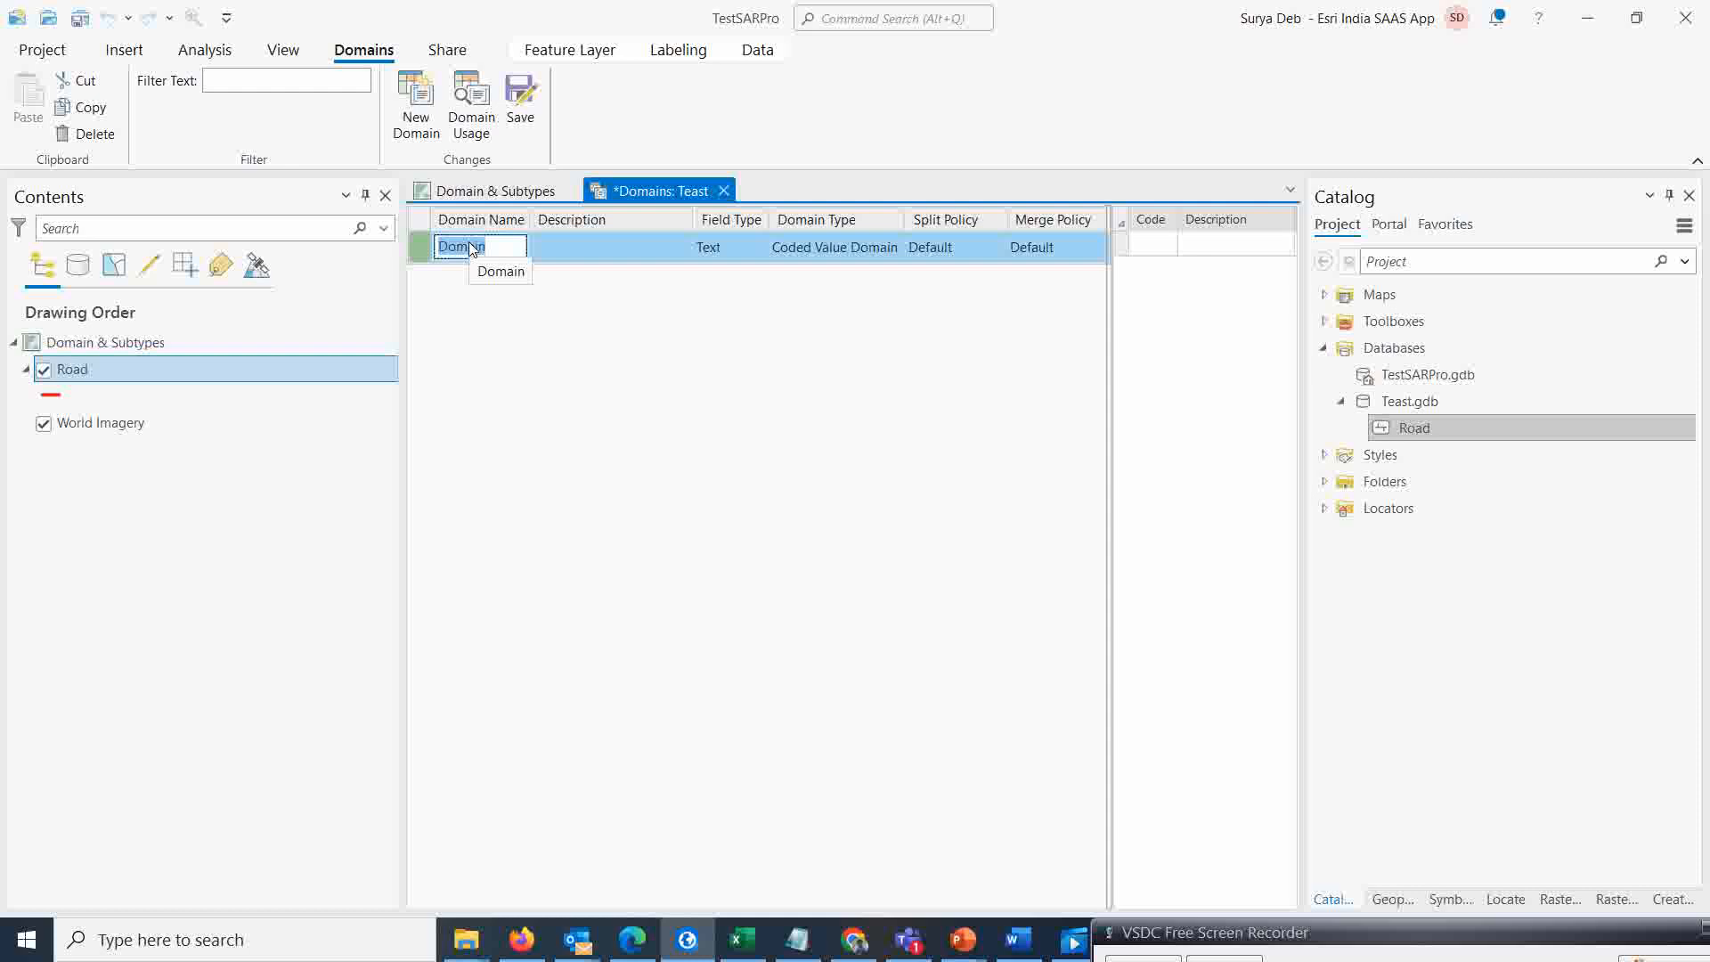
{"action": "type", "text": "O"}
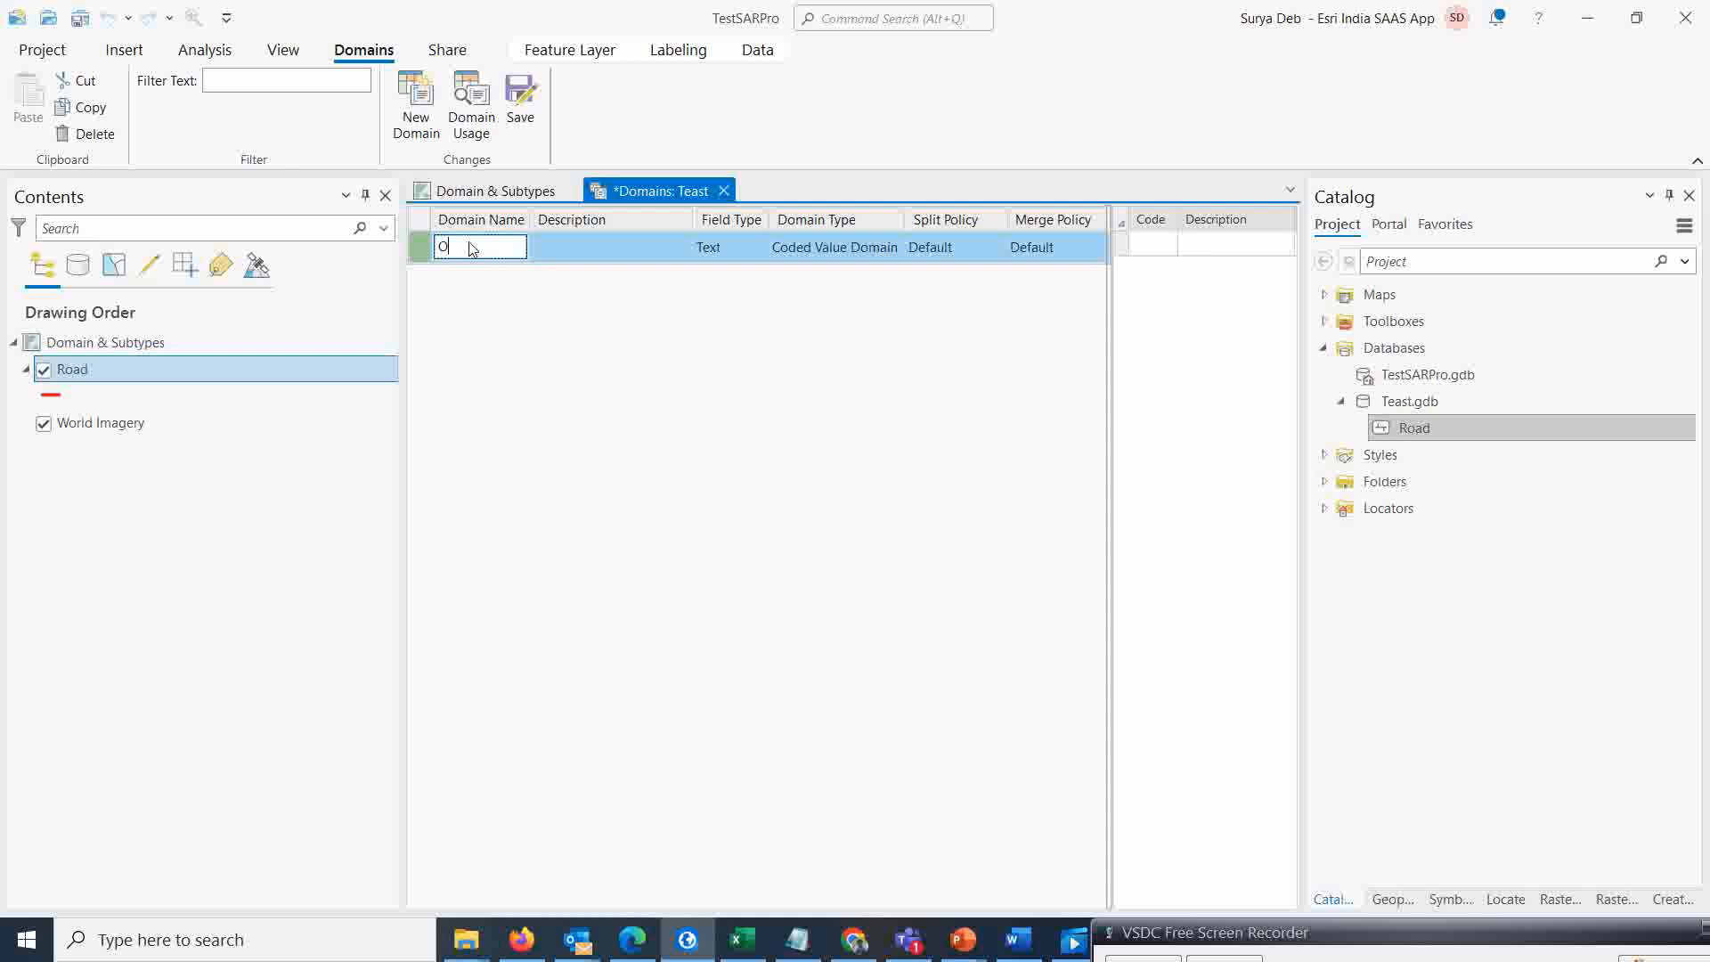
{"action": "type", "text": "wnership"}
{"action": "key", "text": "Return"}
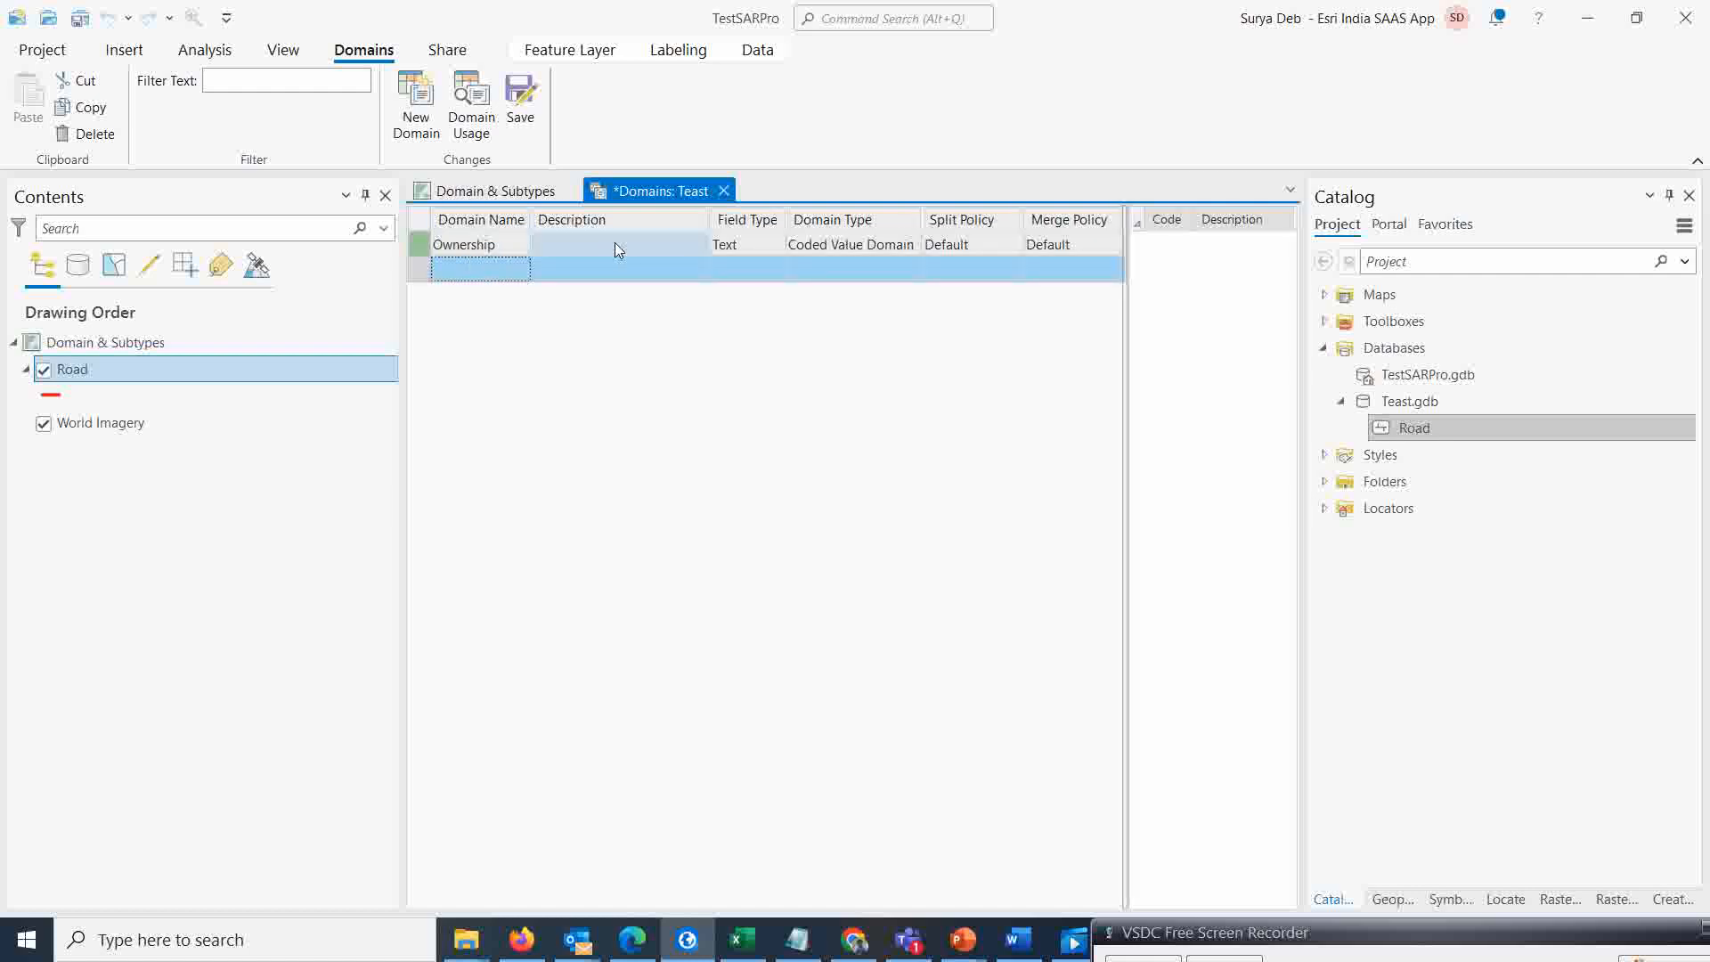
Add a second domain named Lane and set its field type to Short
{"action": "left_click", "coordinate": [726, 246]}
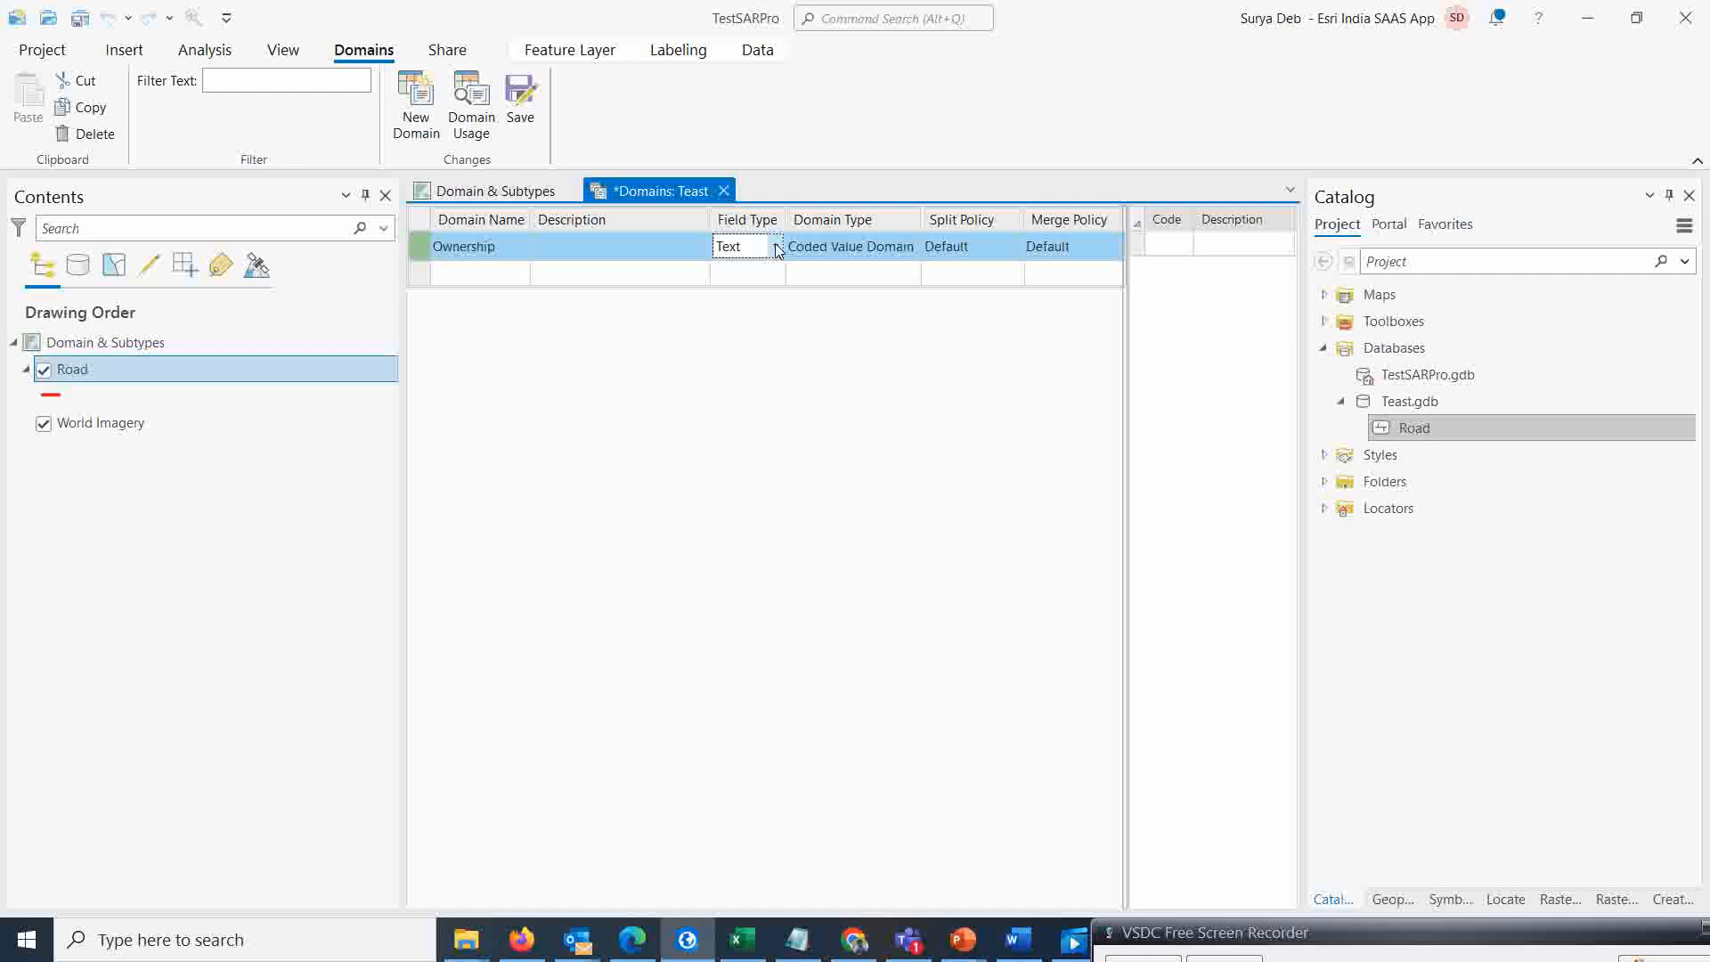
{"action": "left_click", "coordinate": [479, 271]}
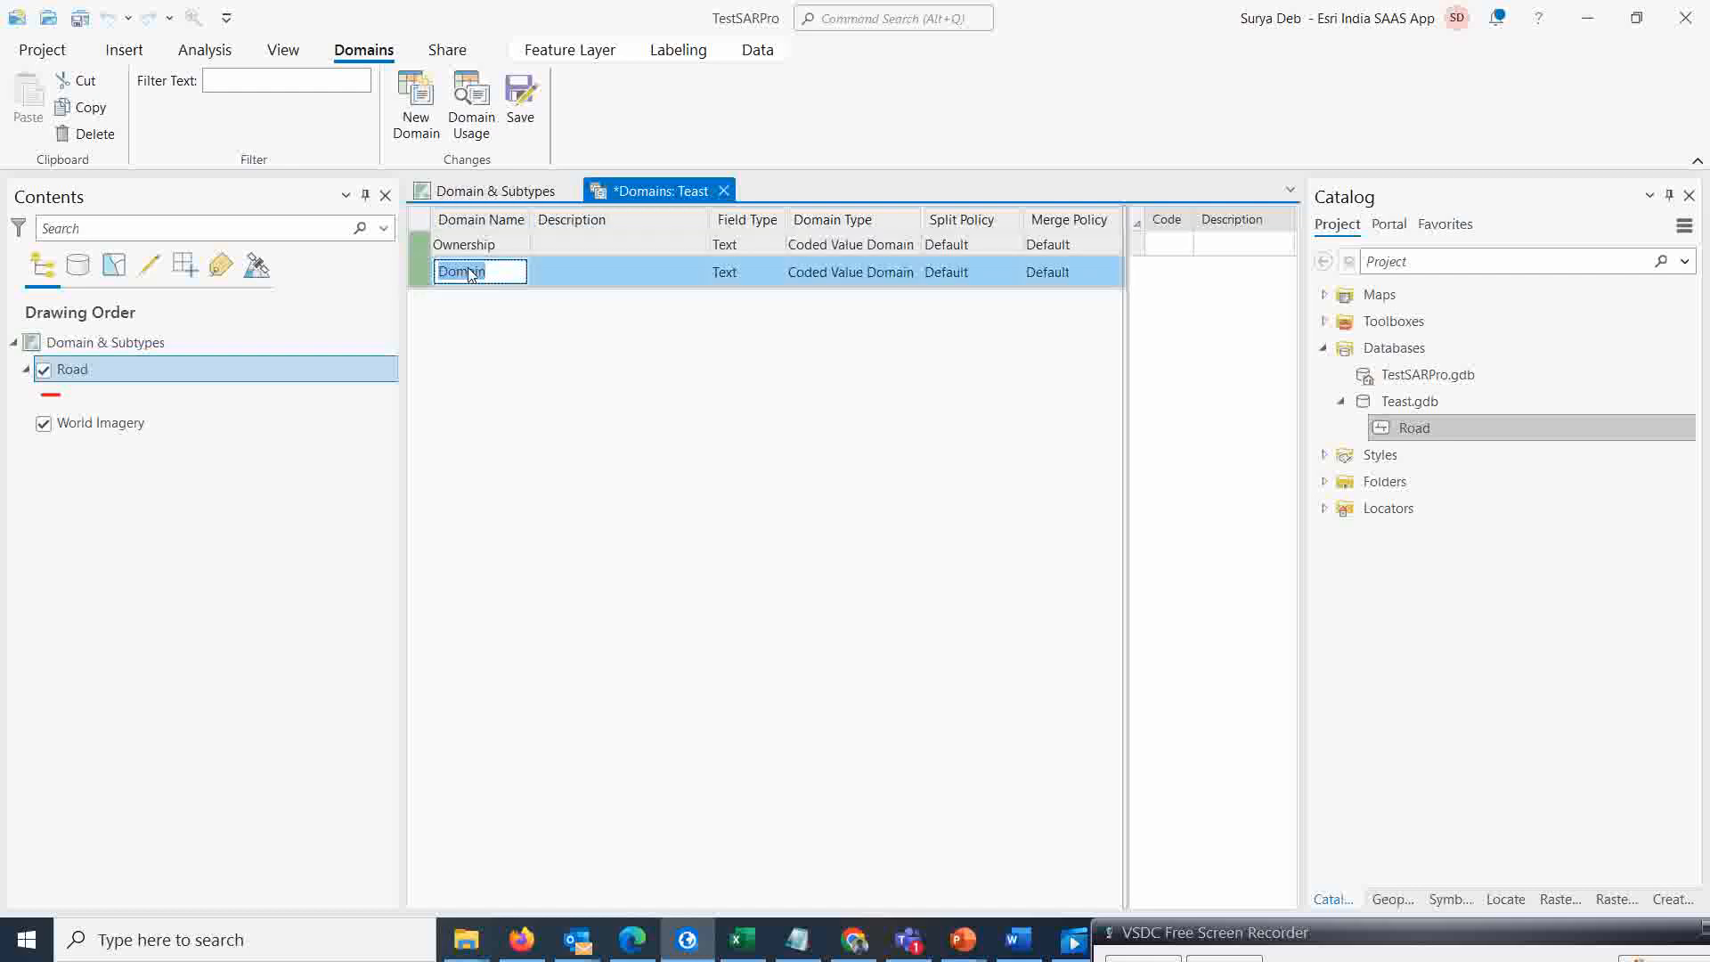
{"action": "type", "text": "Lane"}
{"action": "key", "text": "Return"}
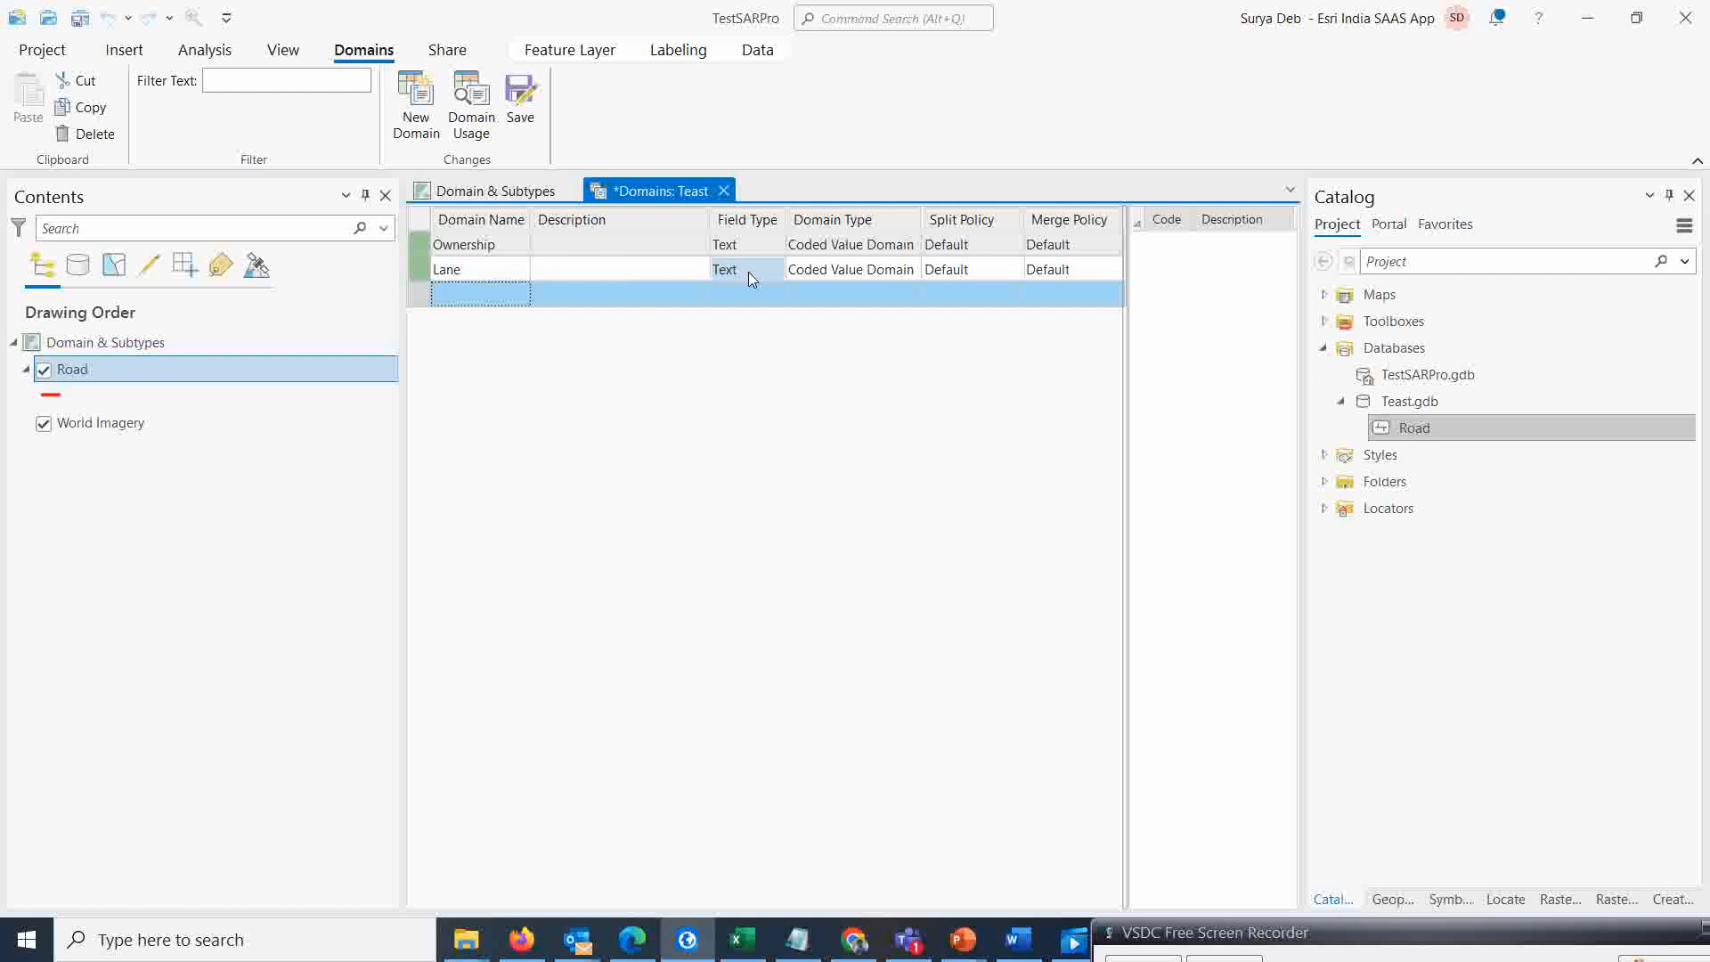
{"action": "left_click", "coordinate": [751, 273]}
{"action": "left_click", "coordinate": [775, 272]}
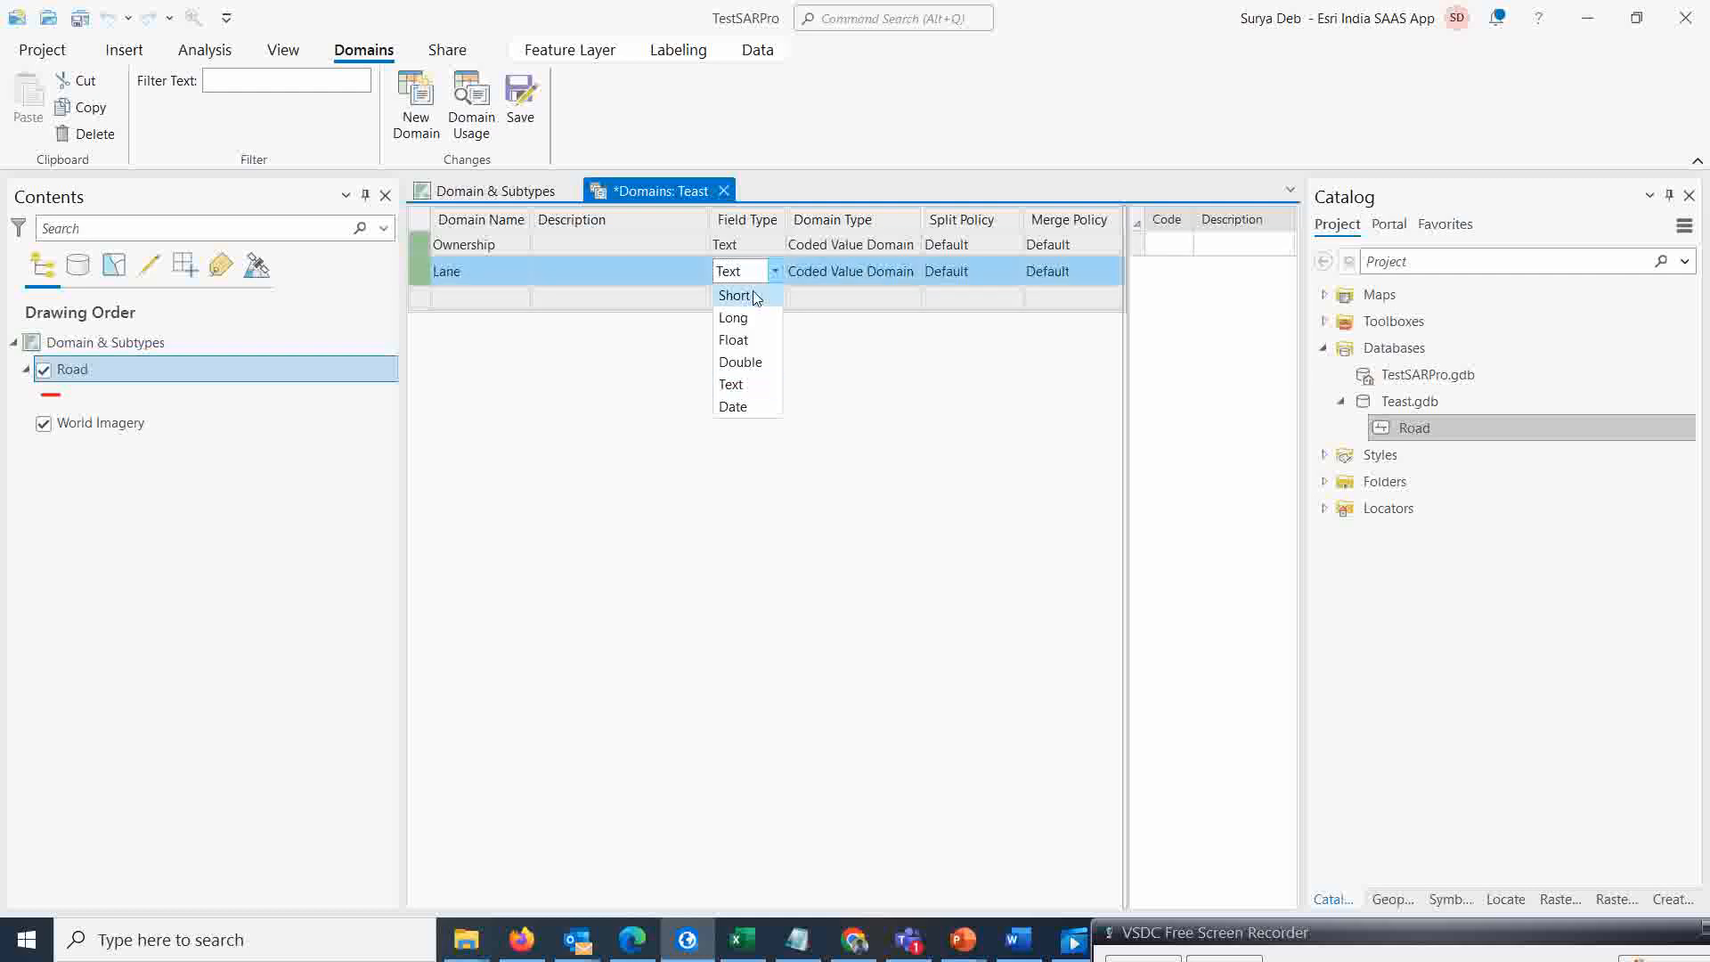
{"action": "left_click", "coordinate": [755, 297]}
{"action": "left_click", "coordinate": [753, 296]}
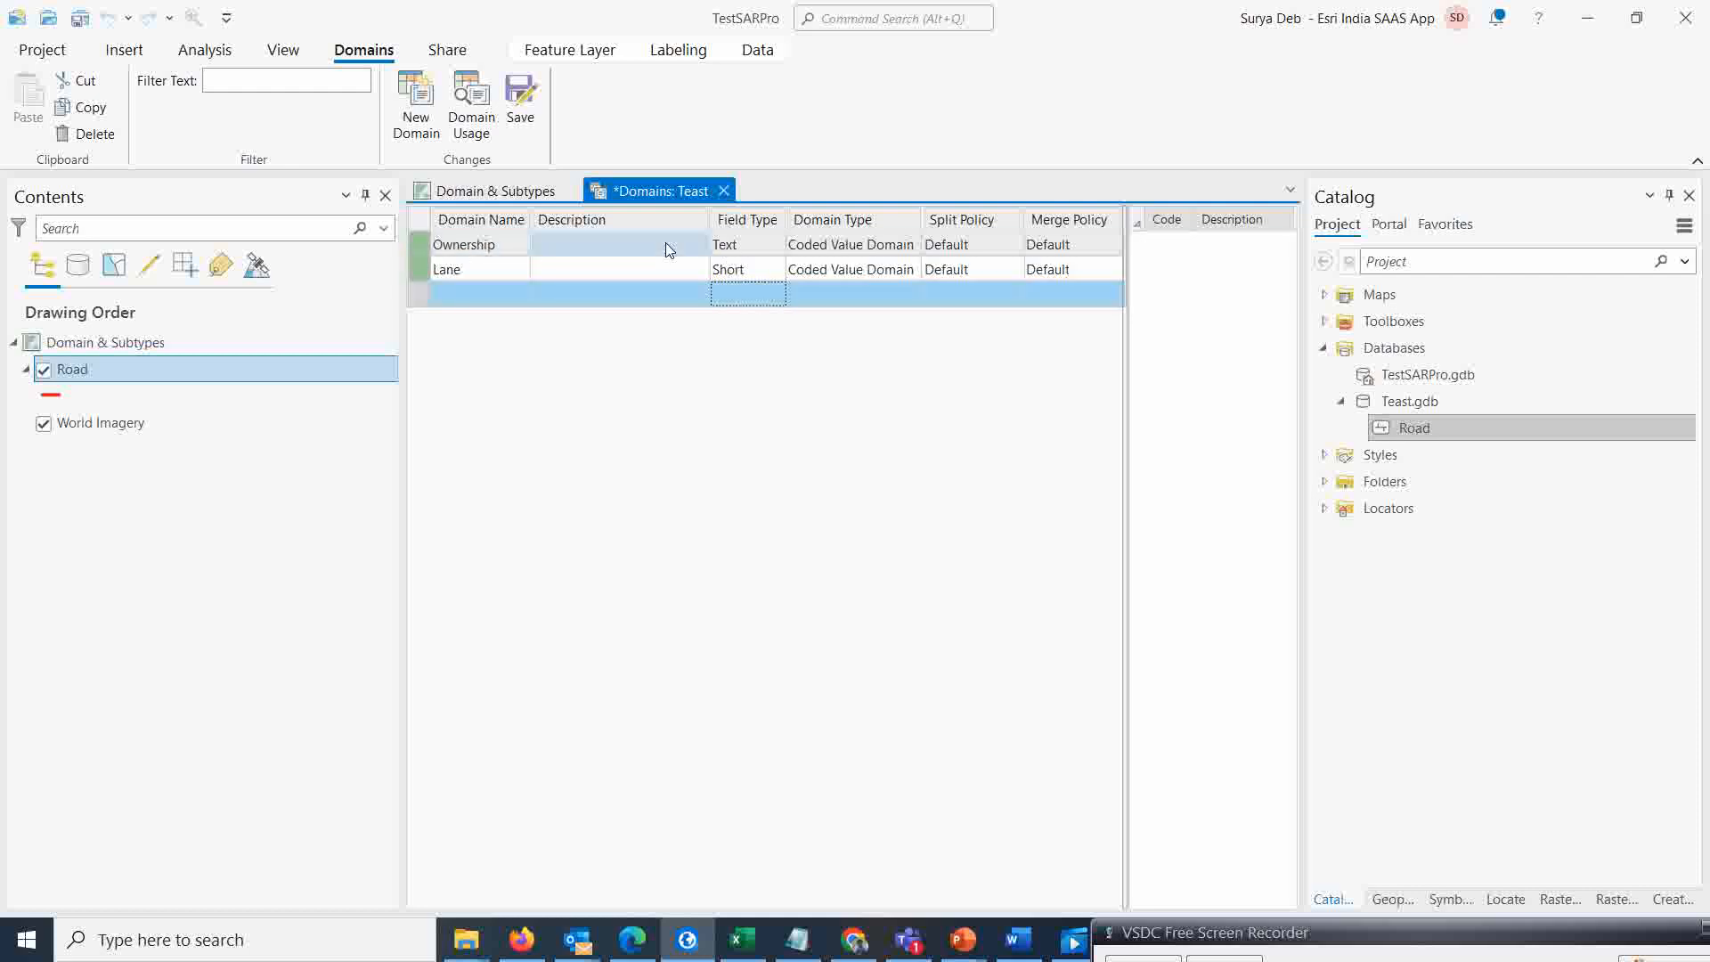
Keep the Ownership domain as a coded value domain and add code 1 with description NH
{"action": "left_click", "coordinate": [887, 250]}
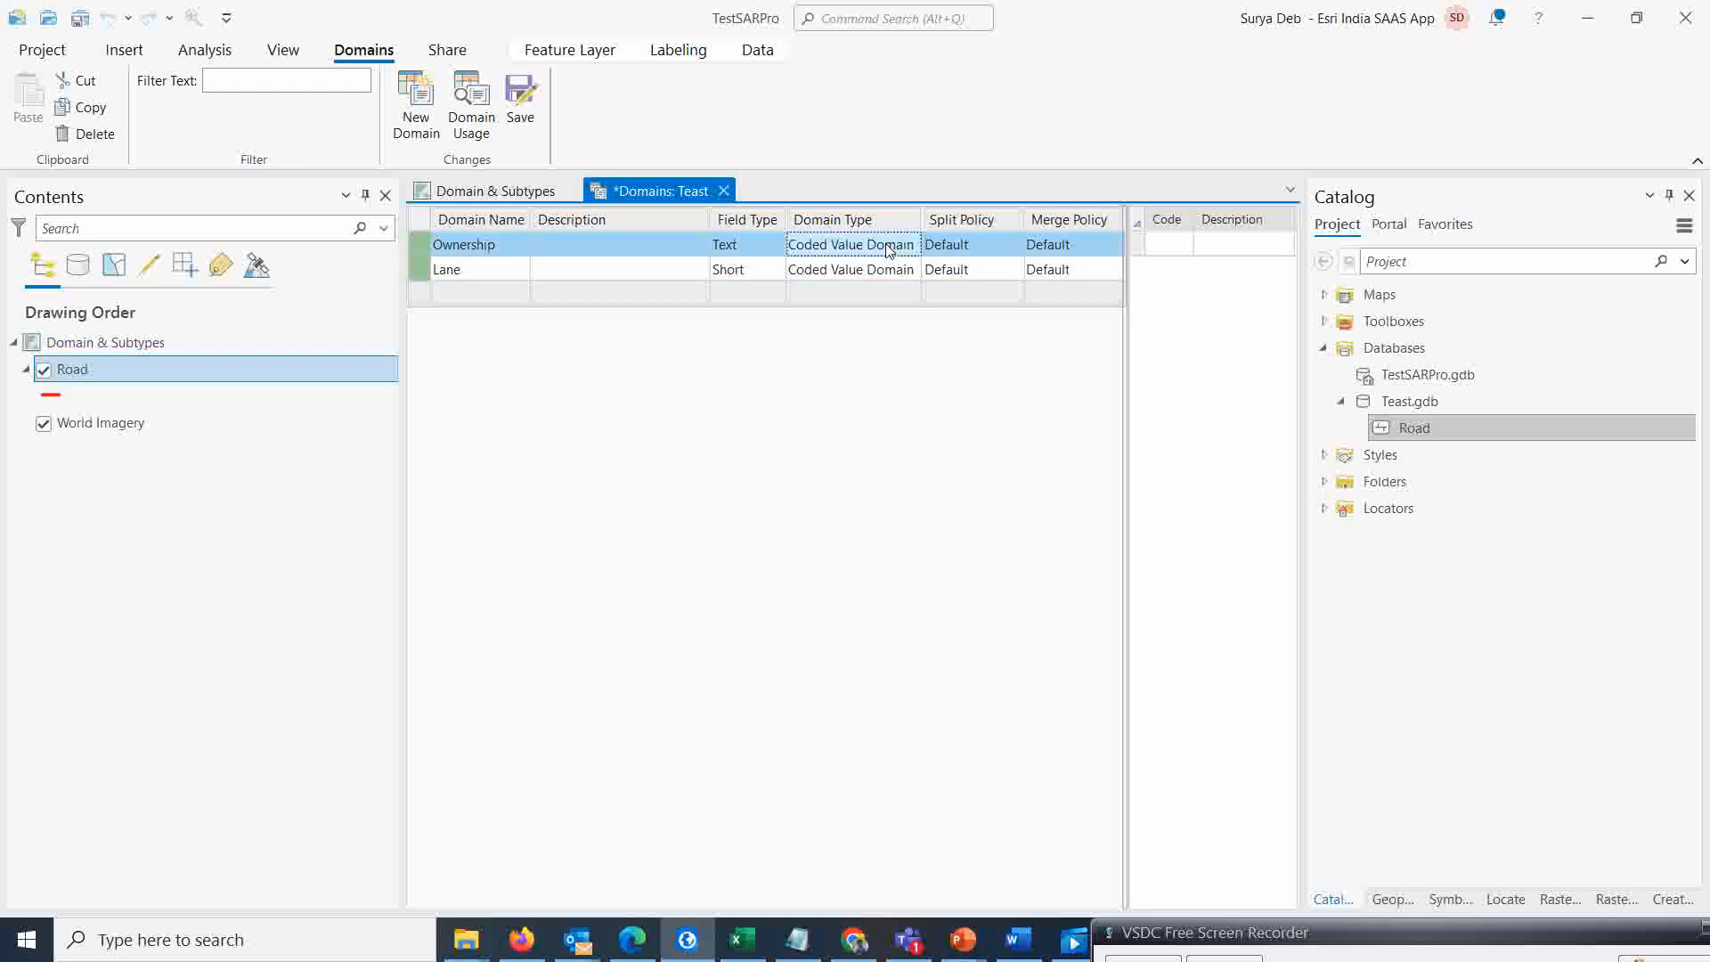
{"action": "left_click", "coordinate": [911, 248]}
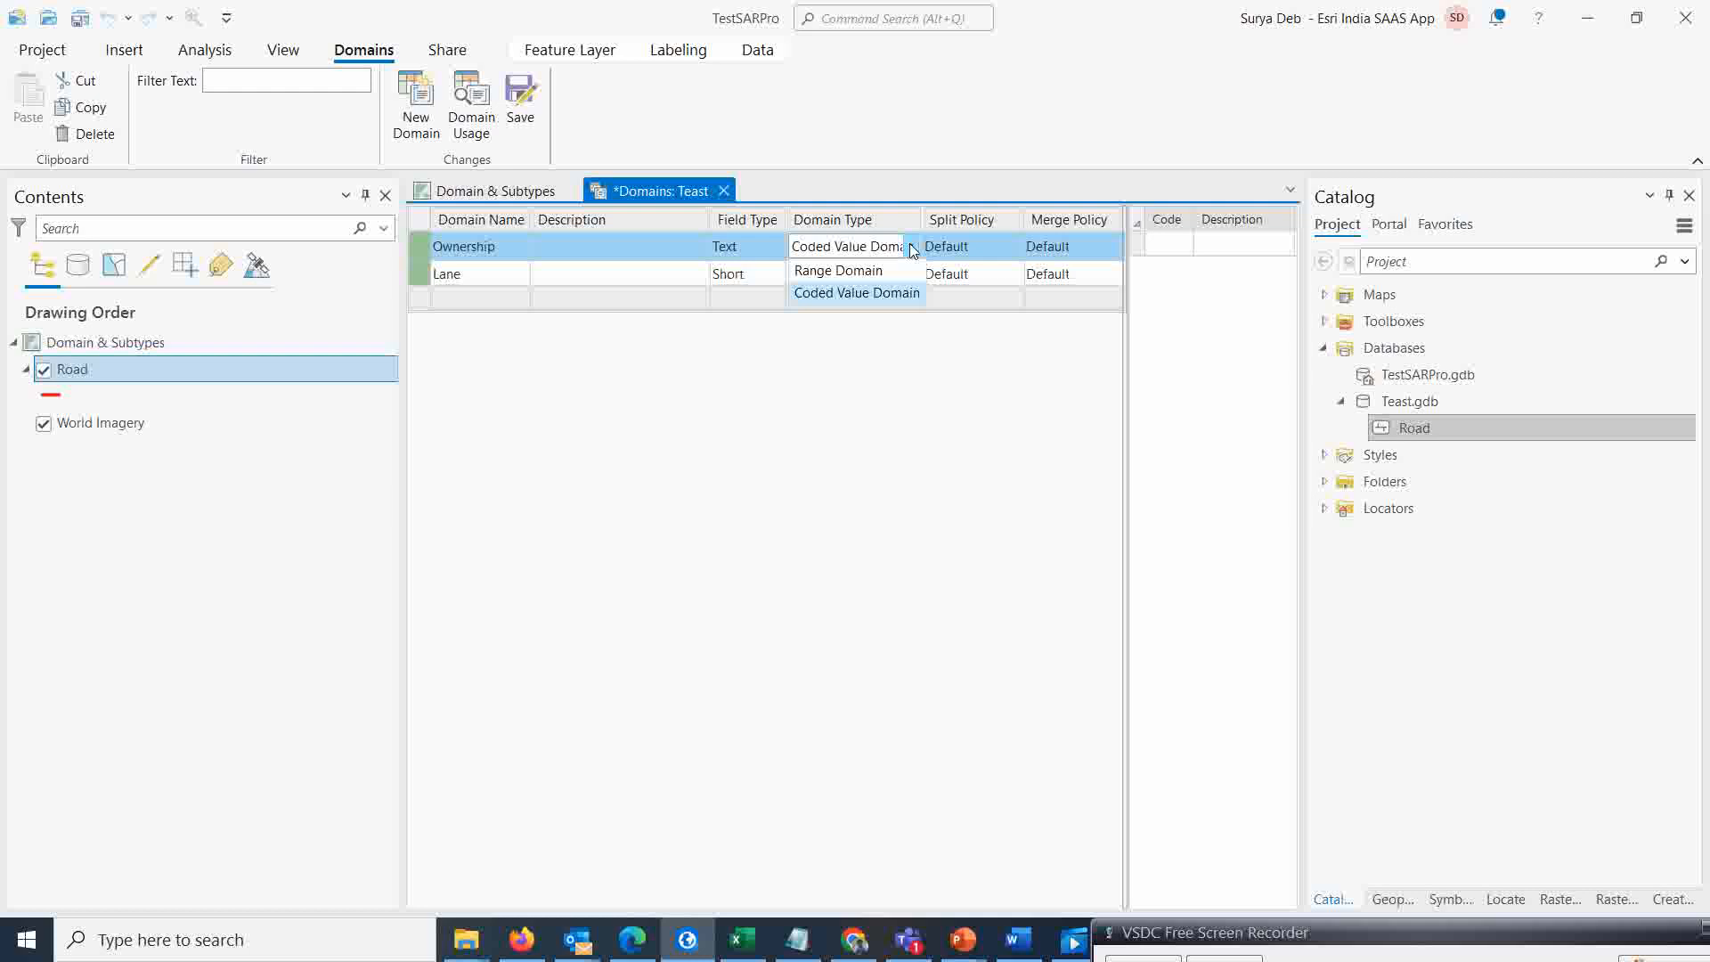
{"action": "left_click", "coordinate": [912, 250]}
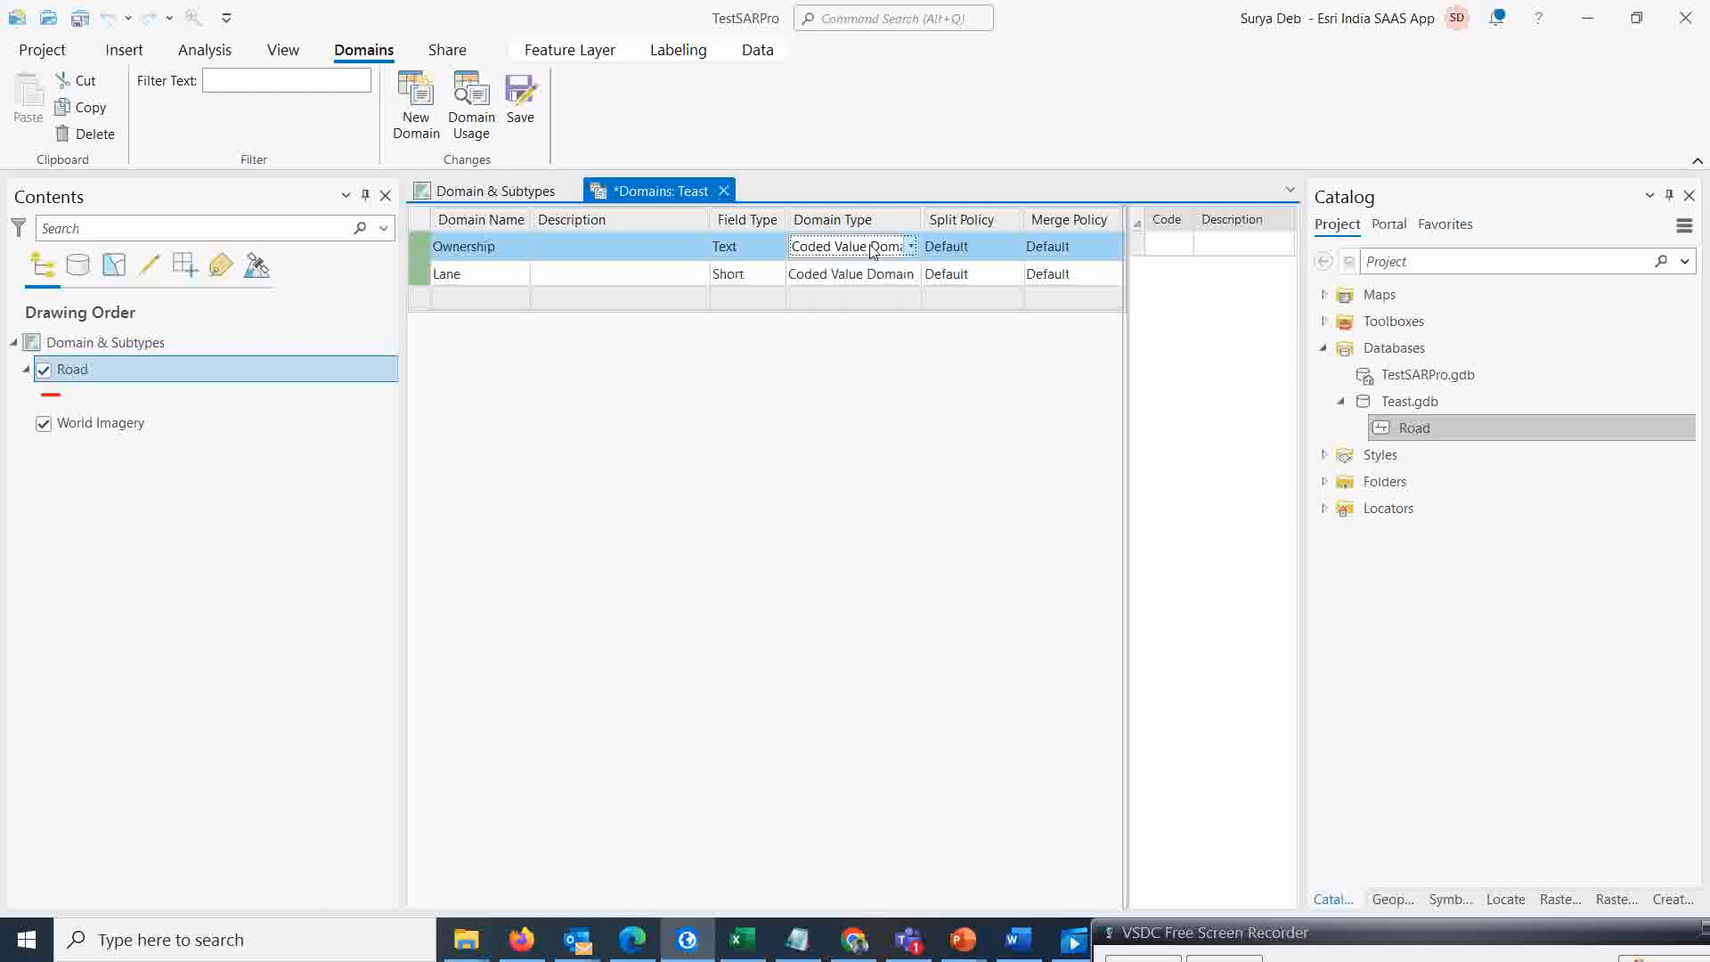
{"action": "left_click", "coordinate": [1167, 247]}
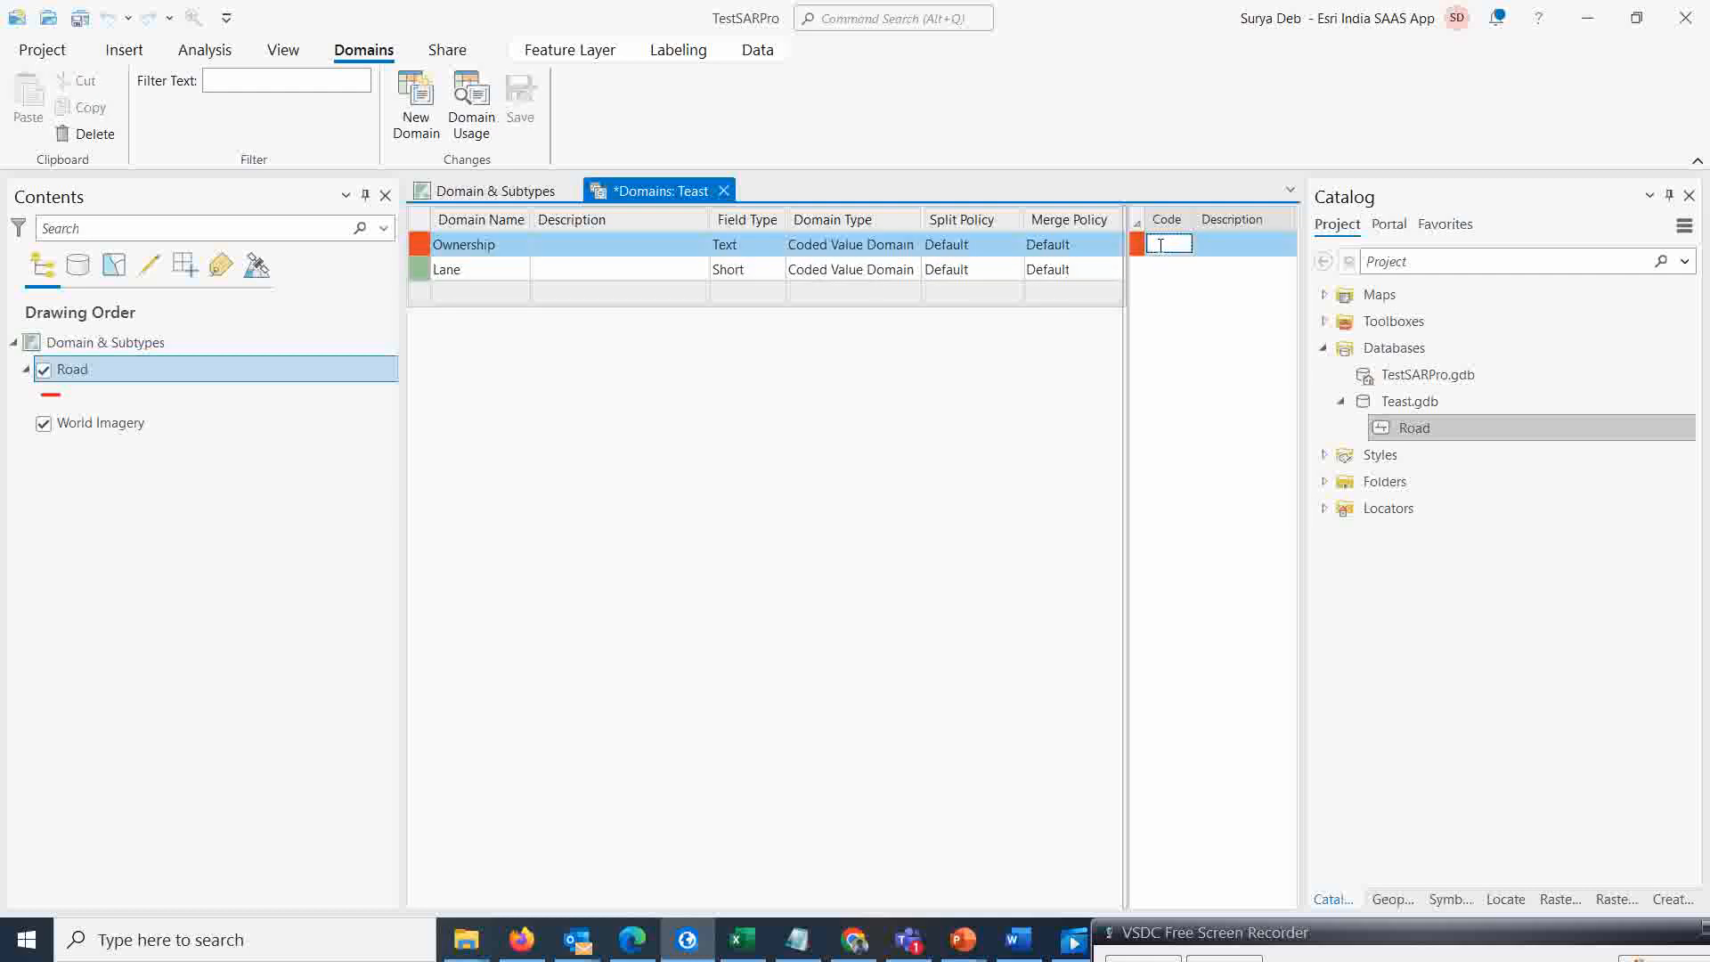
{"action": "type", "text": "1"}
{"action": "left_click", "coordinate": [1222, 247]}
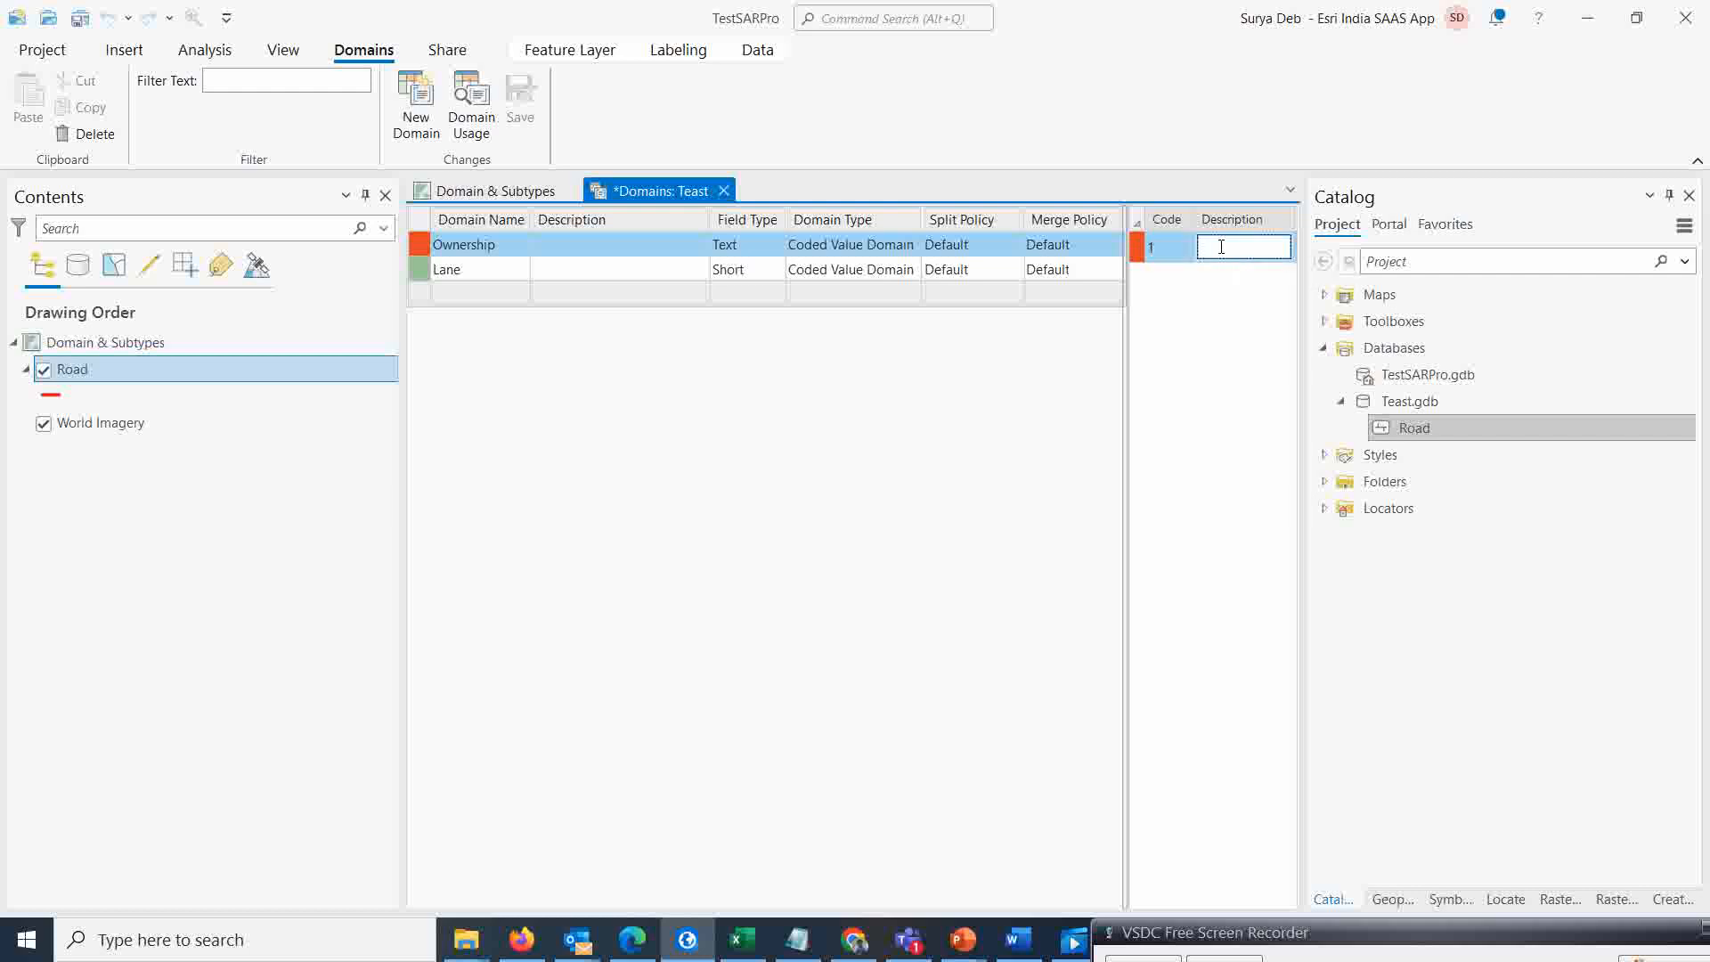
{"action": "type", "text": "NH"}
{"action": "key", "text": "Return"}
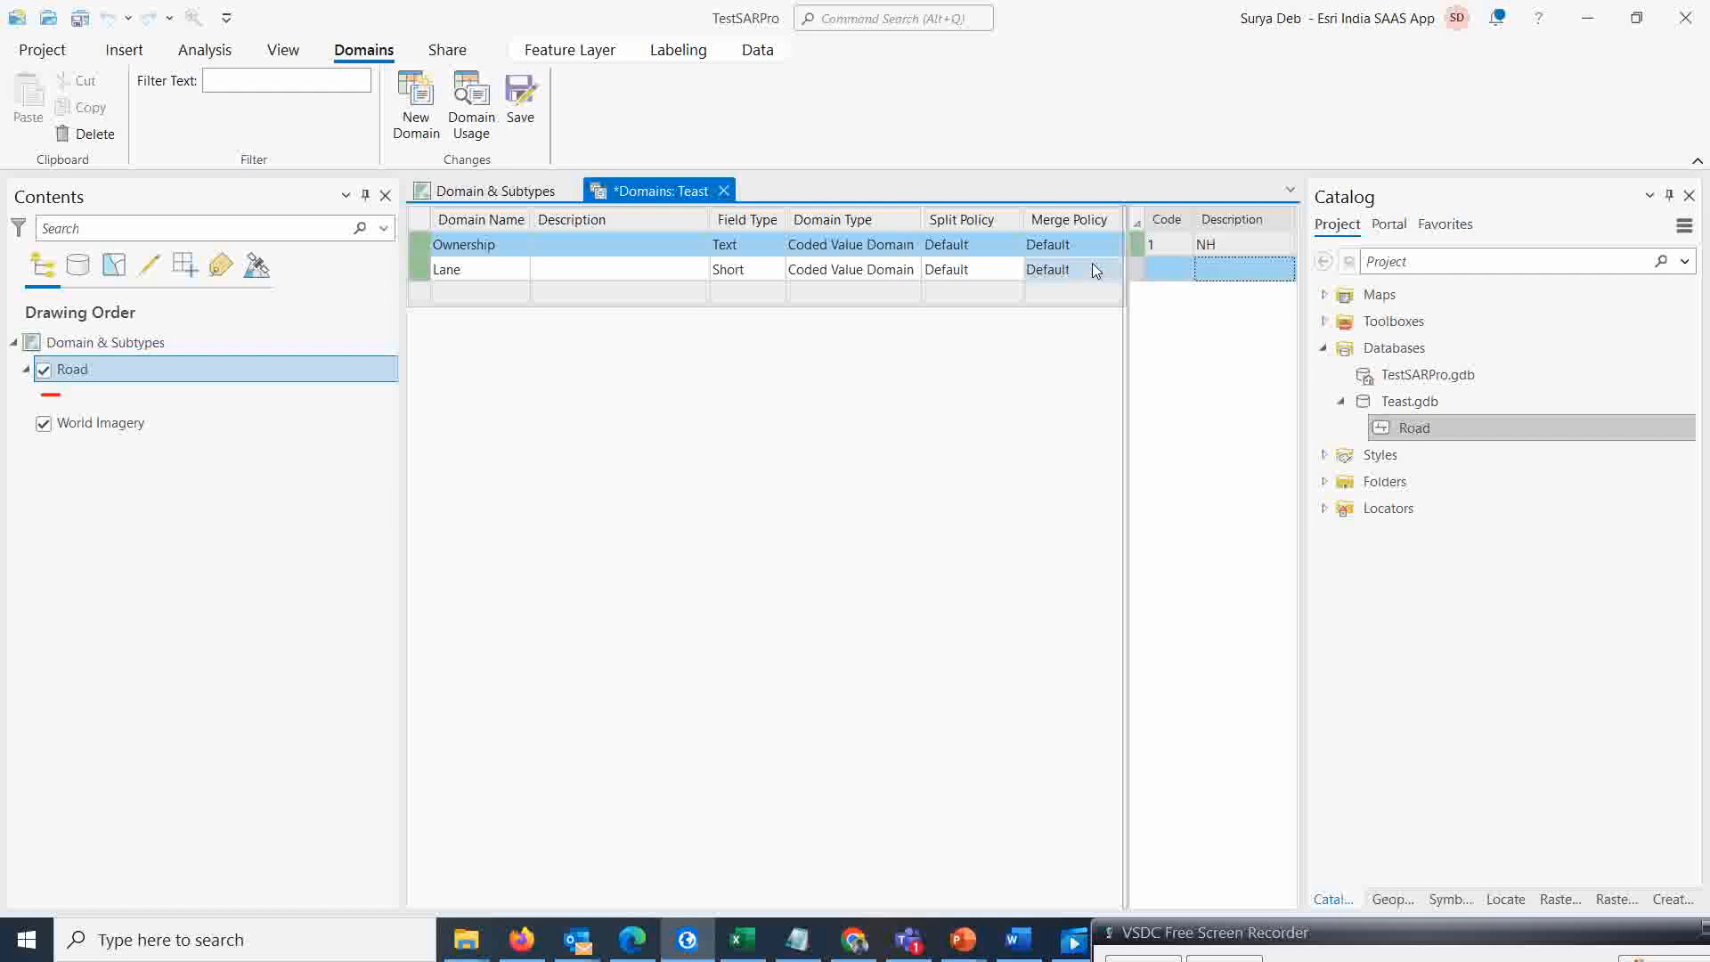
Add code 2 with description Private to the Ownership domain
{"action": "left_click", "coordinate": [1168, 271]}
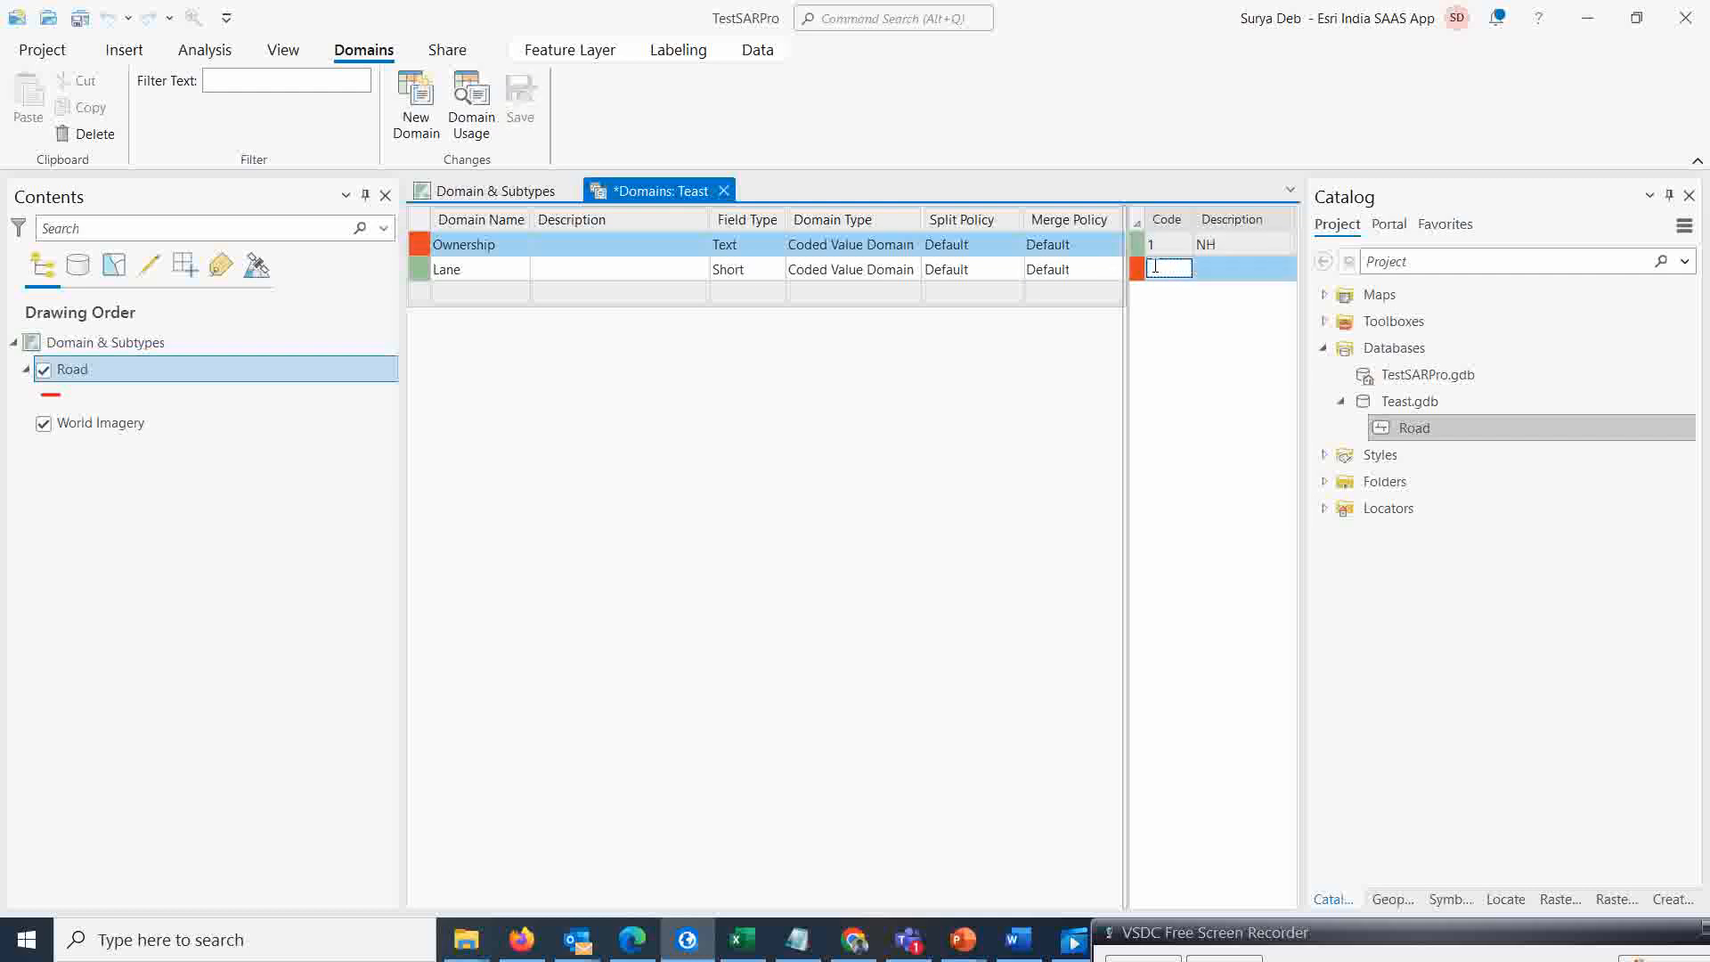
{"action": "type", "text": "2"}
{"action": "left_click", "coordinate": [1198, 268]}
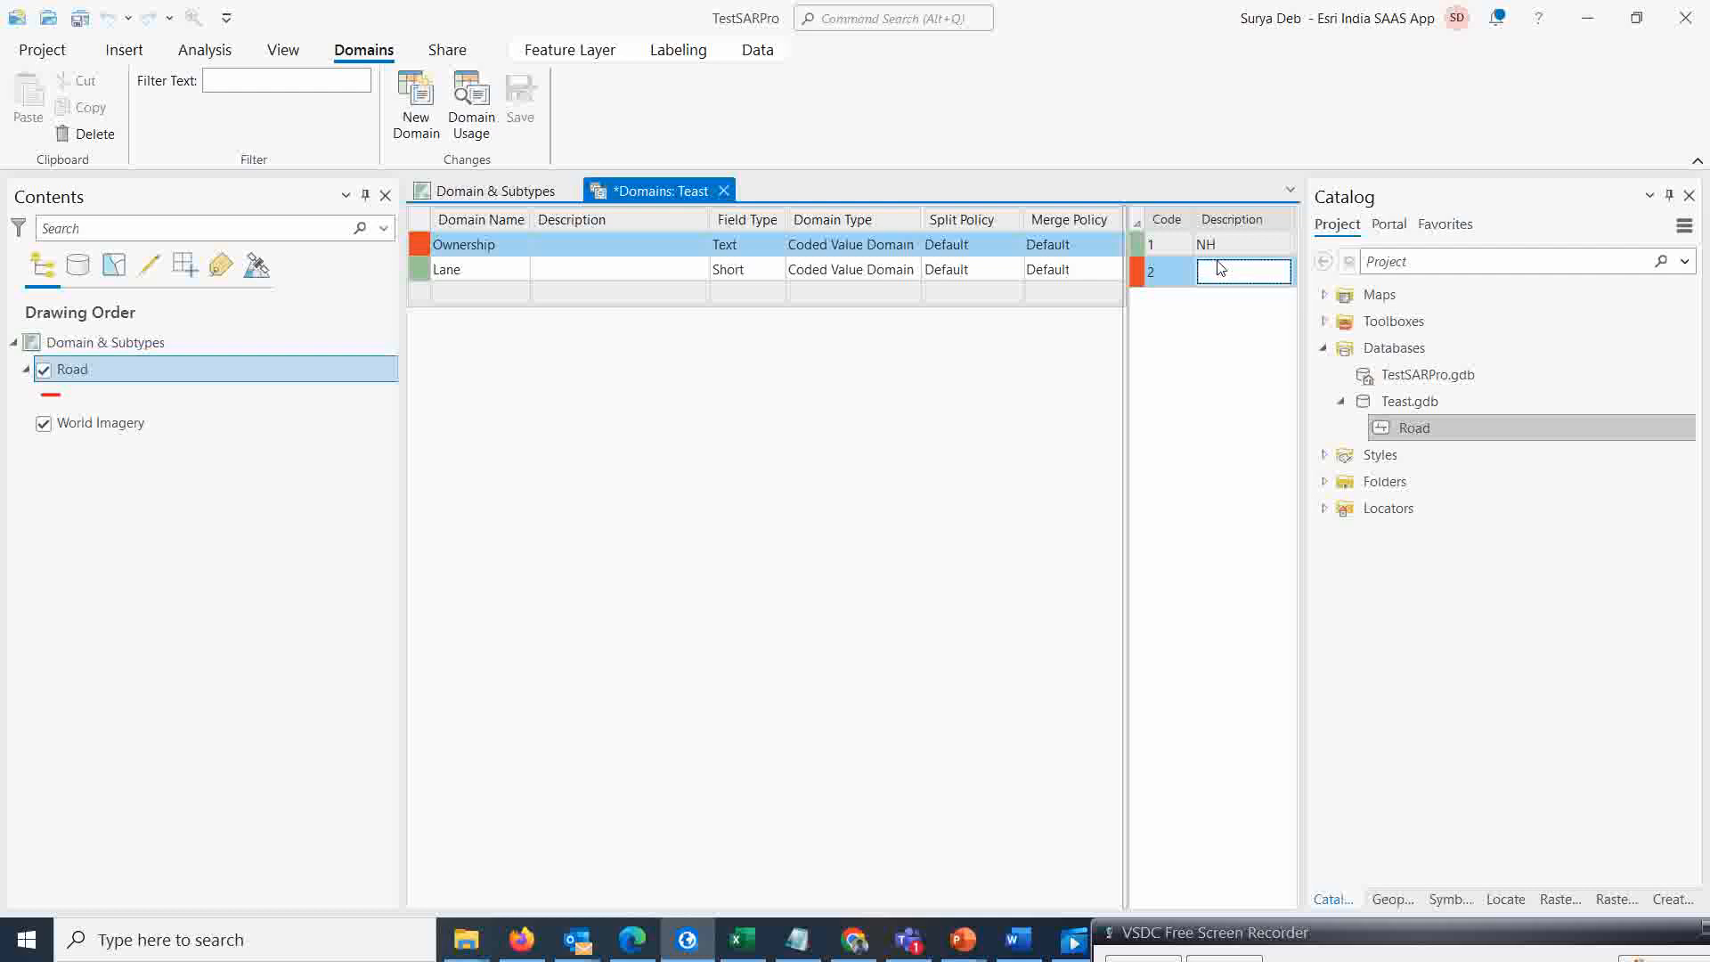
{"action": "type", "text": "Private"}
{"action": "key", "text": "Return"}
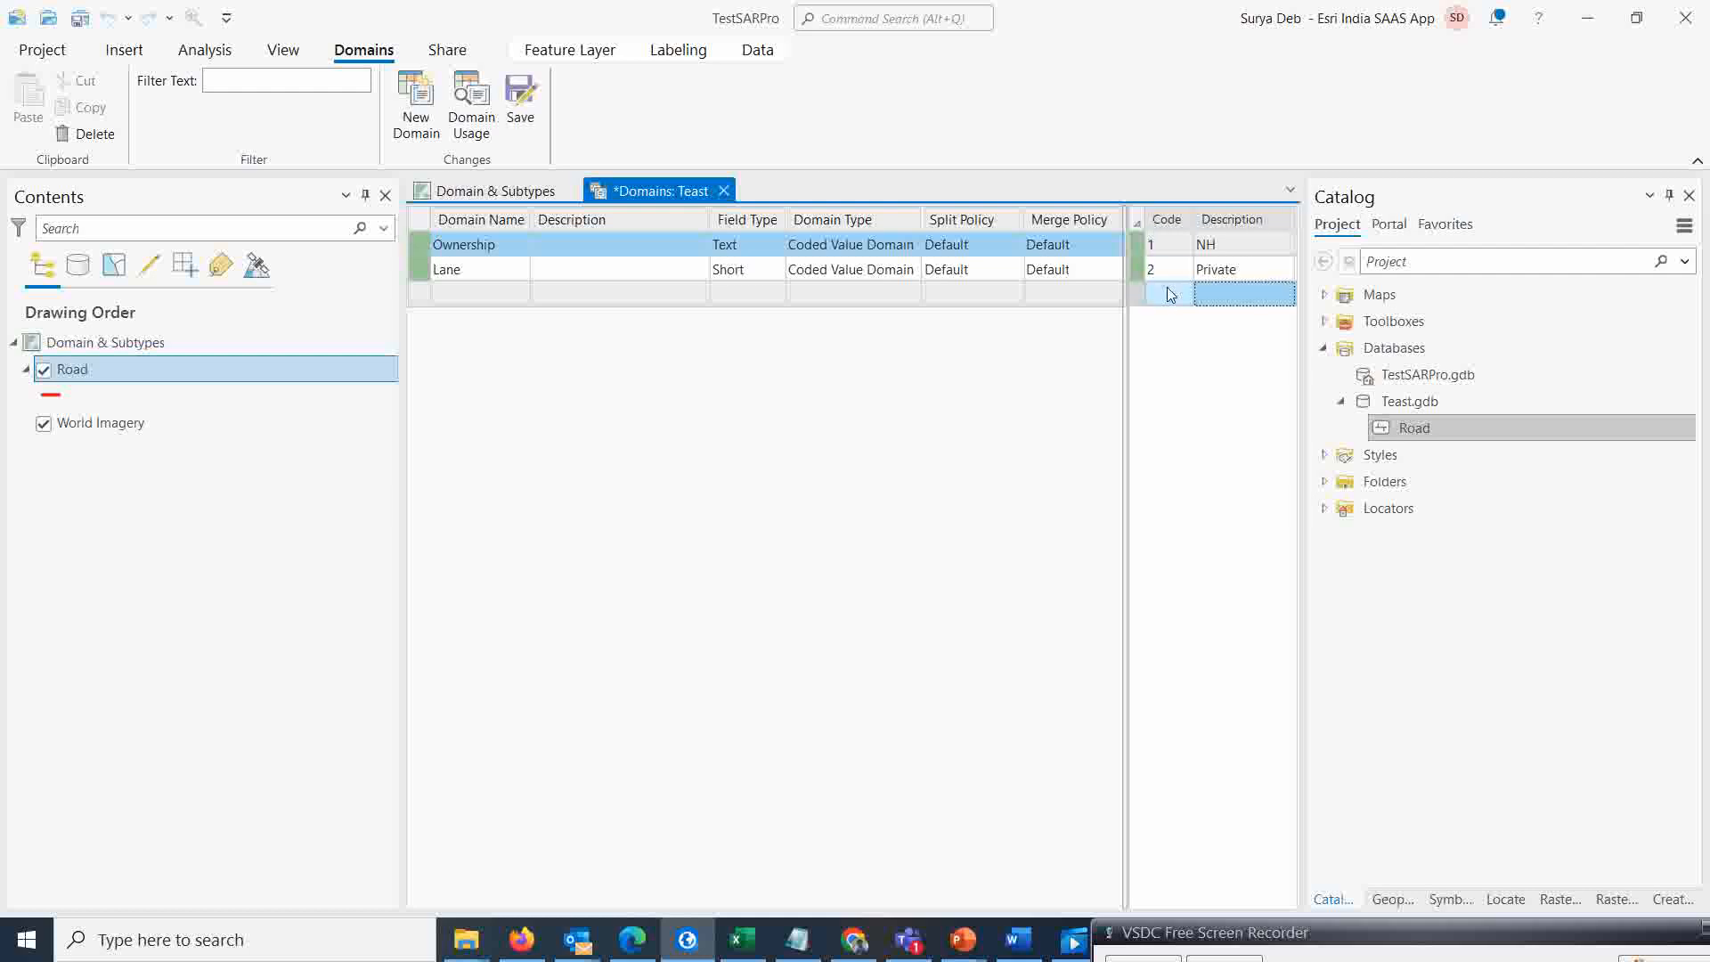
Add code 3 with description PPP to the Ownership domain
{"action": "left_click", "coordinate": [1165, 293]}
{"action": "type", "text": "3"}
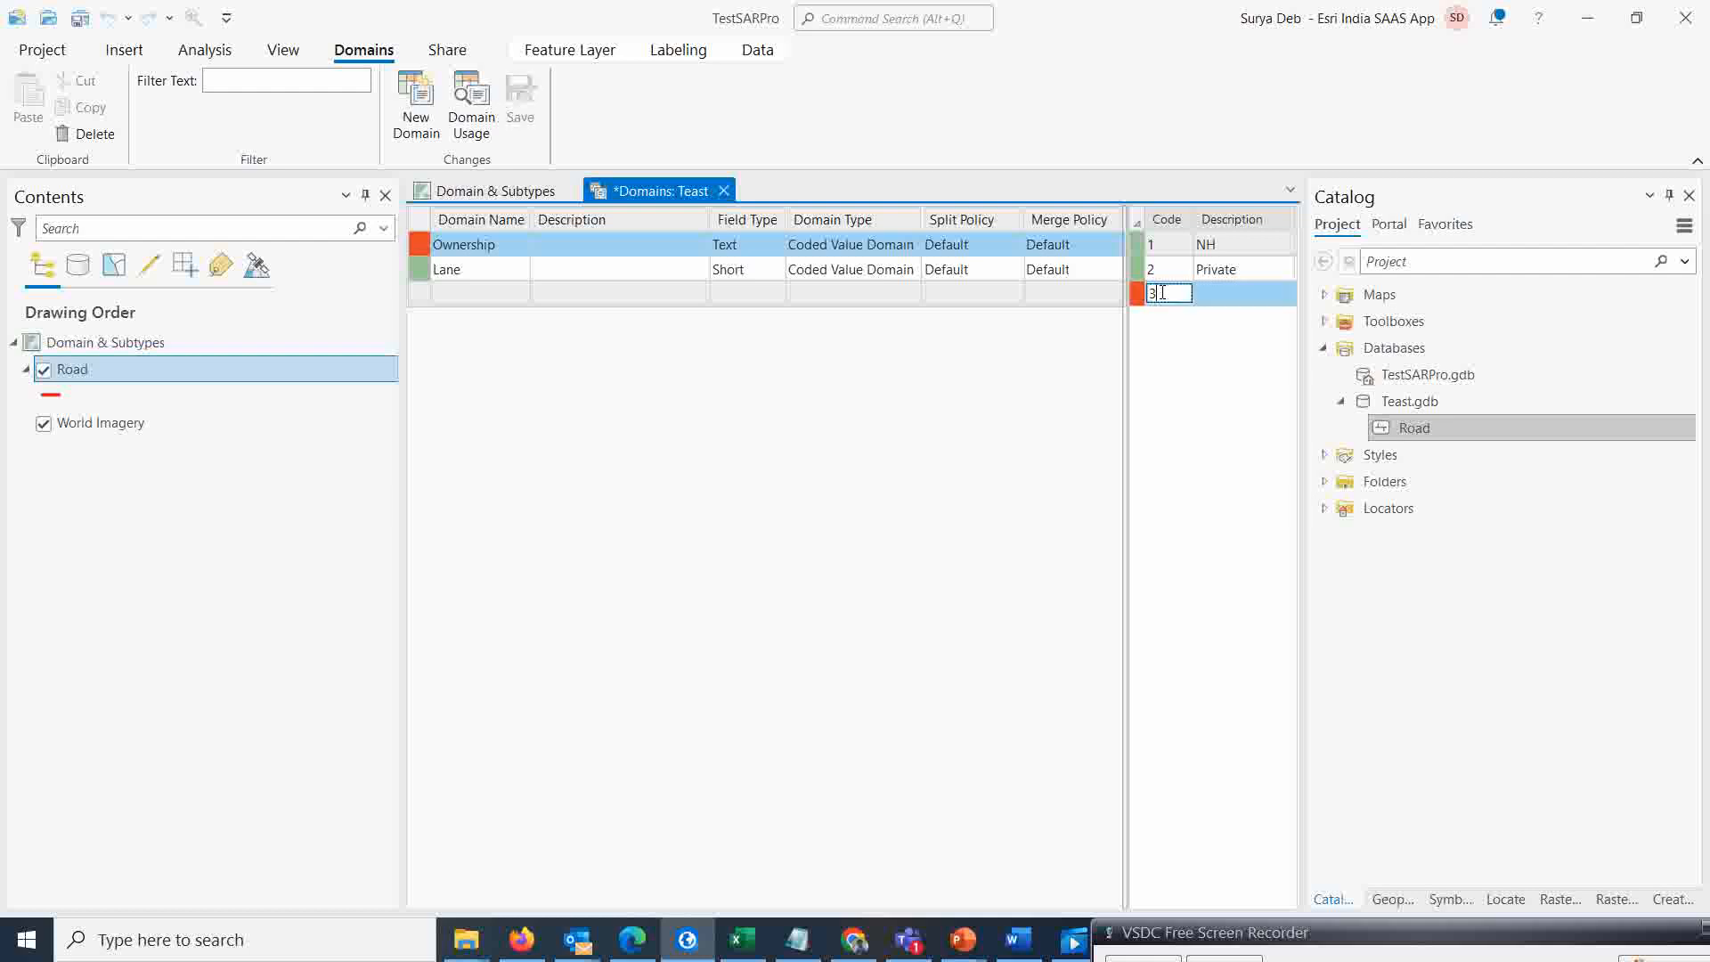
{"action": "left_click", "coordinate": [1233, 294]}
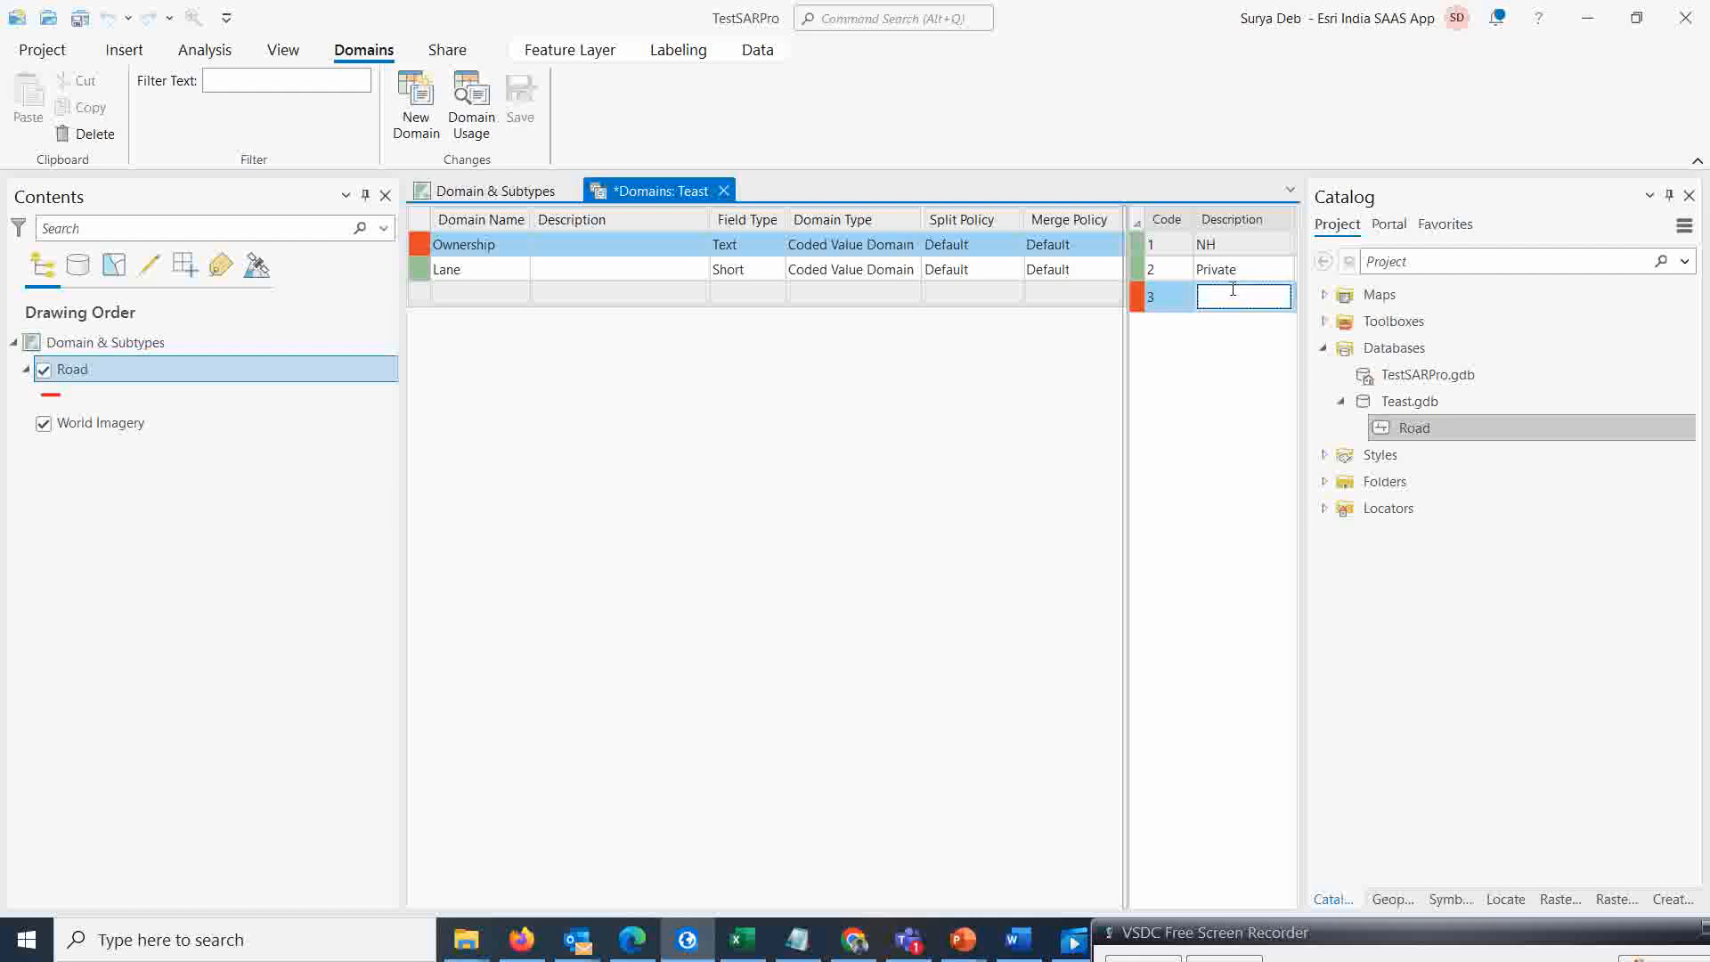
{"action": "type", "text": "ppp"}
{"action": "key", "text": "BackSpace"}
{"action": "key", "text": "BackSpace"}
{"action": "key", "text": "BackSpace"}
{"action": "type", "text": "PPP"}
{"action": "key", "text": "Return"}
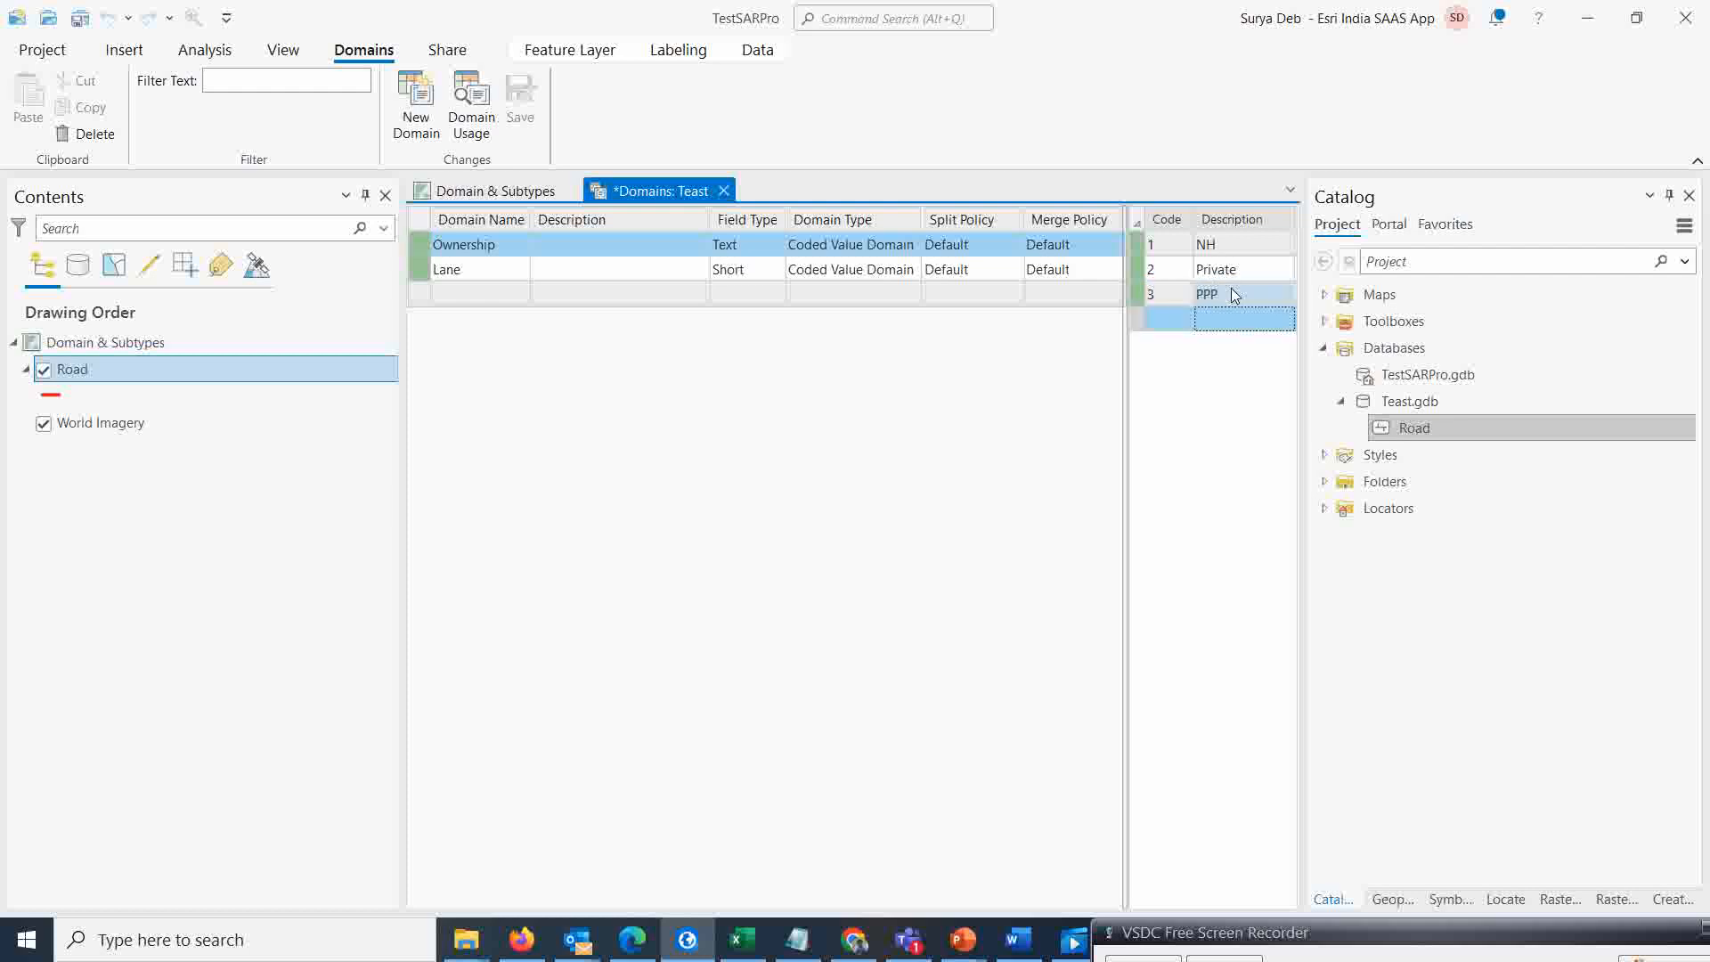
Add code 4 with description LA to the Ownership domain
{"action": "left_click", "coordinate": [1168, 319]}
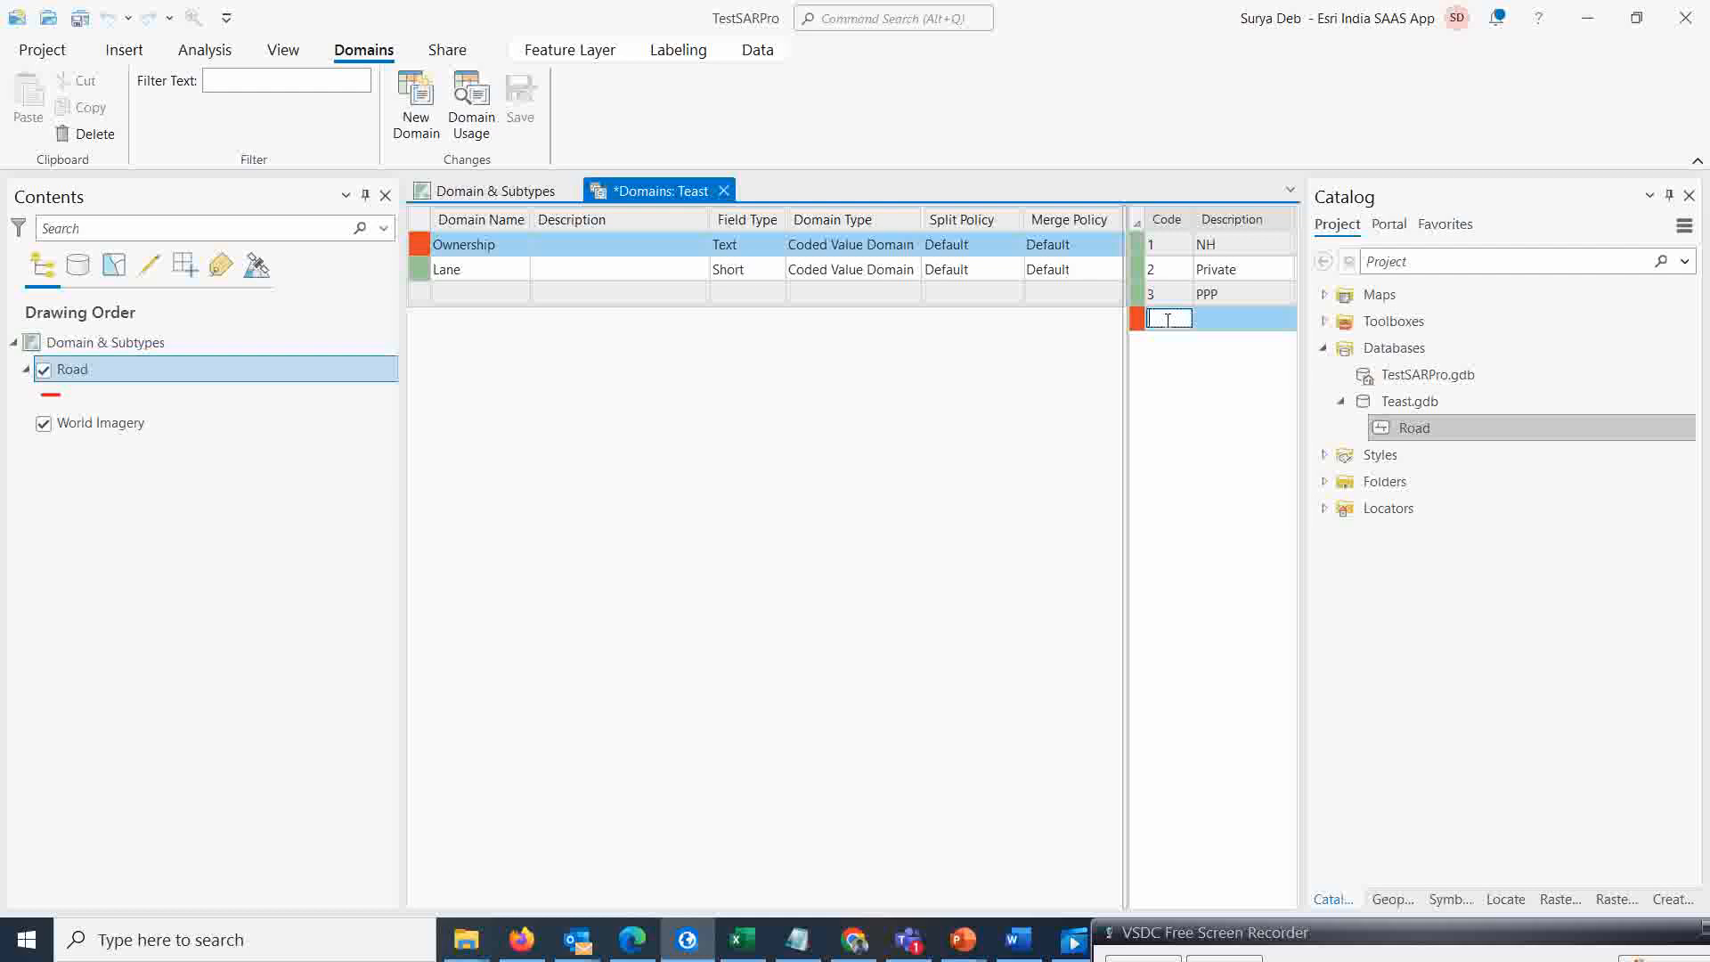
{"action": "type", "text": "4"}
{"action": "left_click", "coordinate": [1205, 321]}
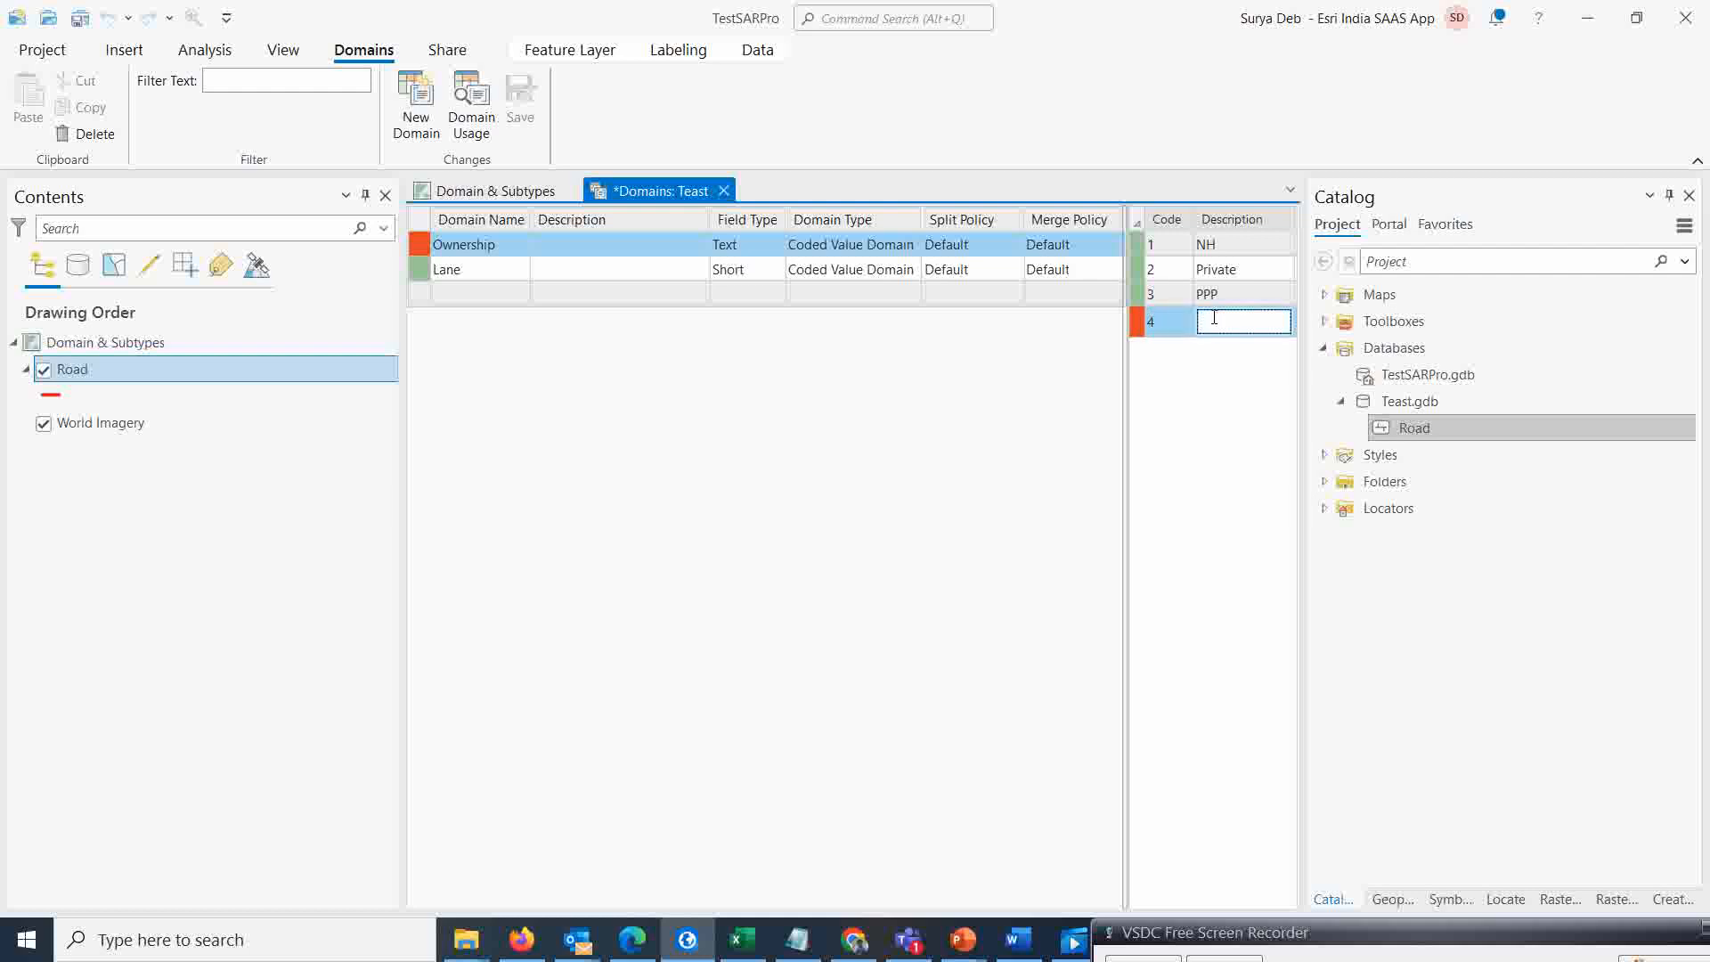
{"action": "type", "text": "L"}
{"action": "type", "text": "H"}
{"action": "key", "text": "BackSpace"}
{"action": "type", "text": "A"}
{"action": "key", "text": "Return"}
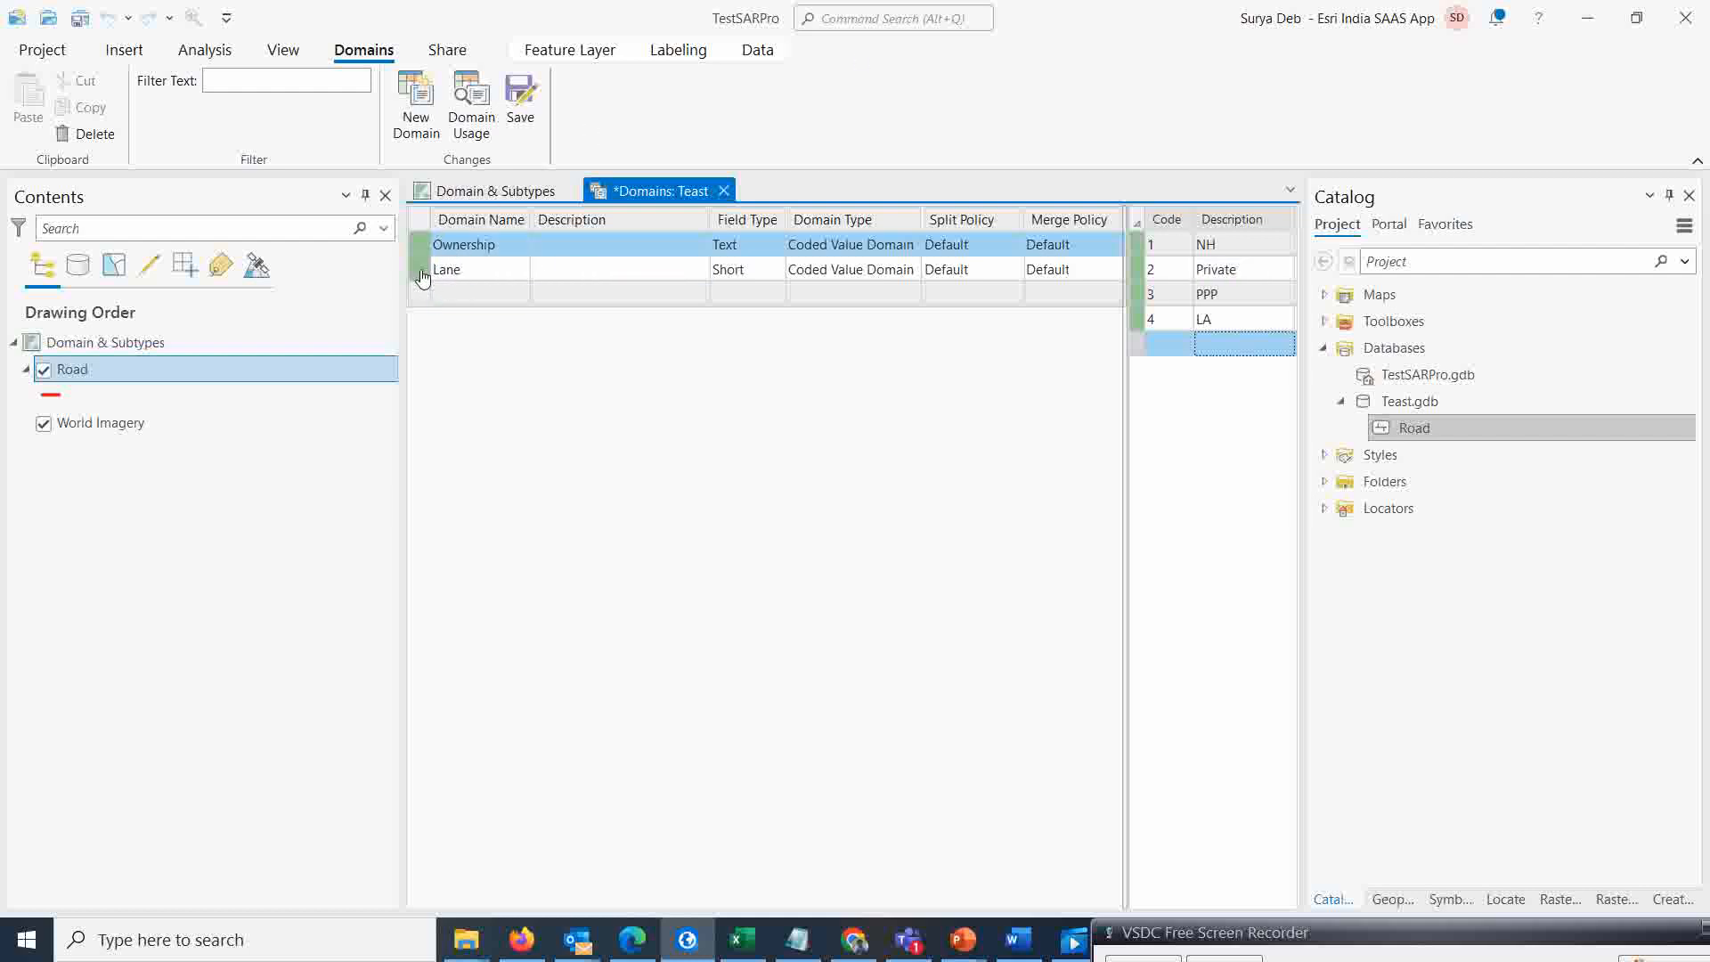
Change the Lane domain's type to Range Domain
{"action": "left_click", "coordinate": [450, 272]}
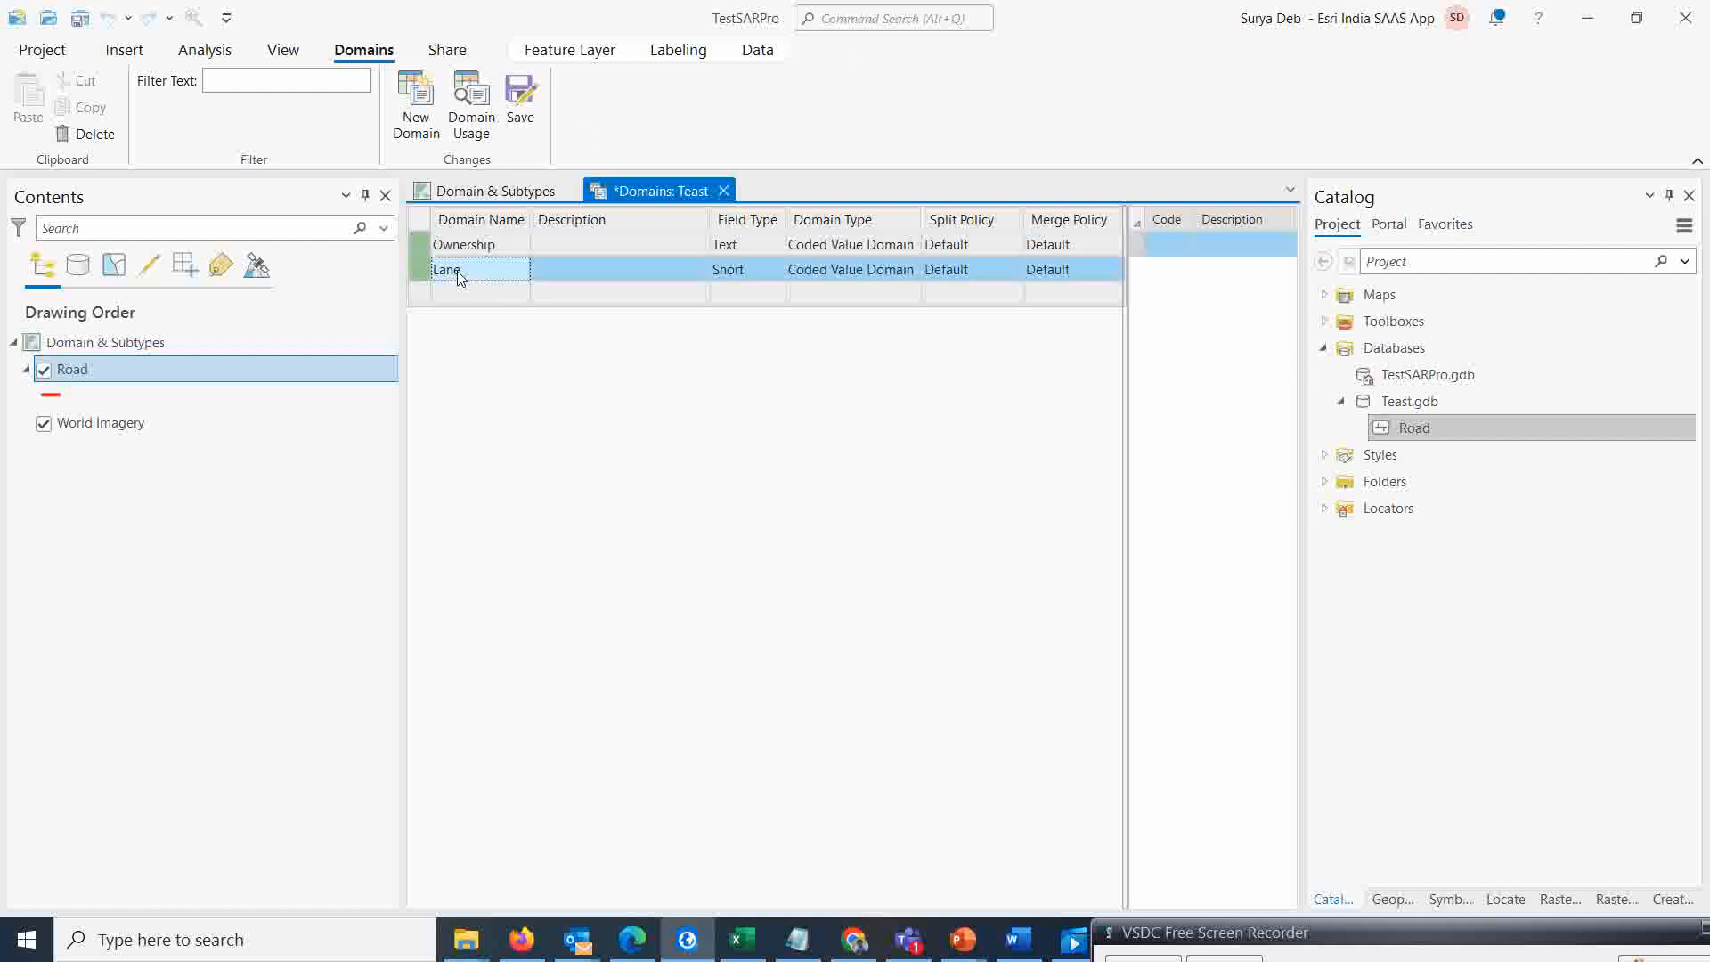
{"action": "left_click", "coordinate": [910, 269]}
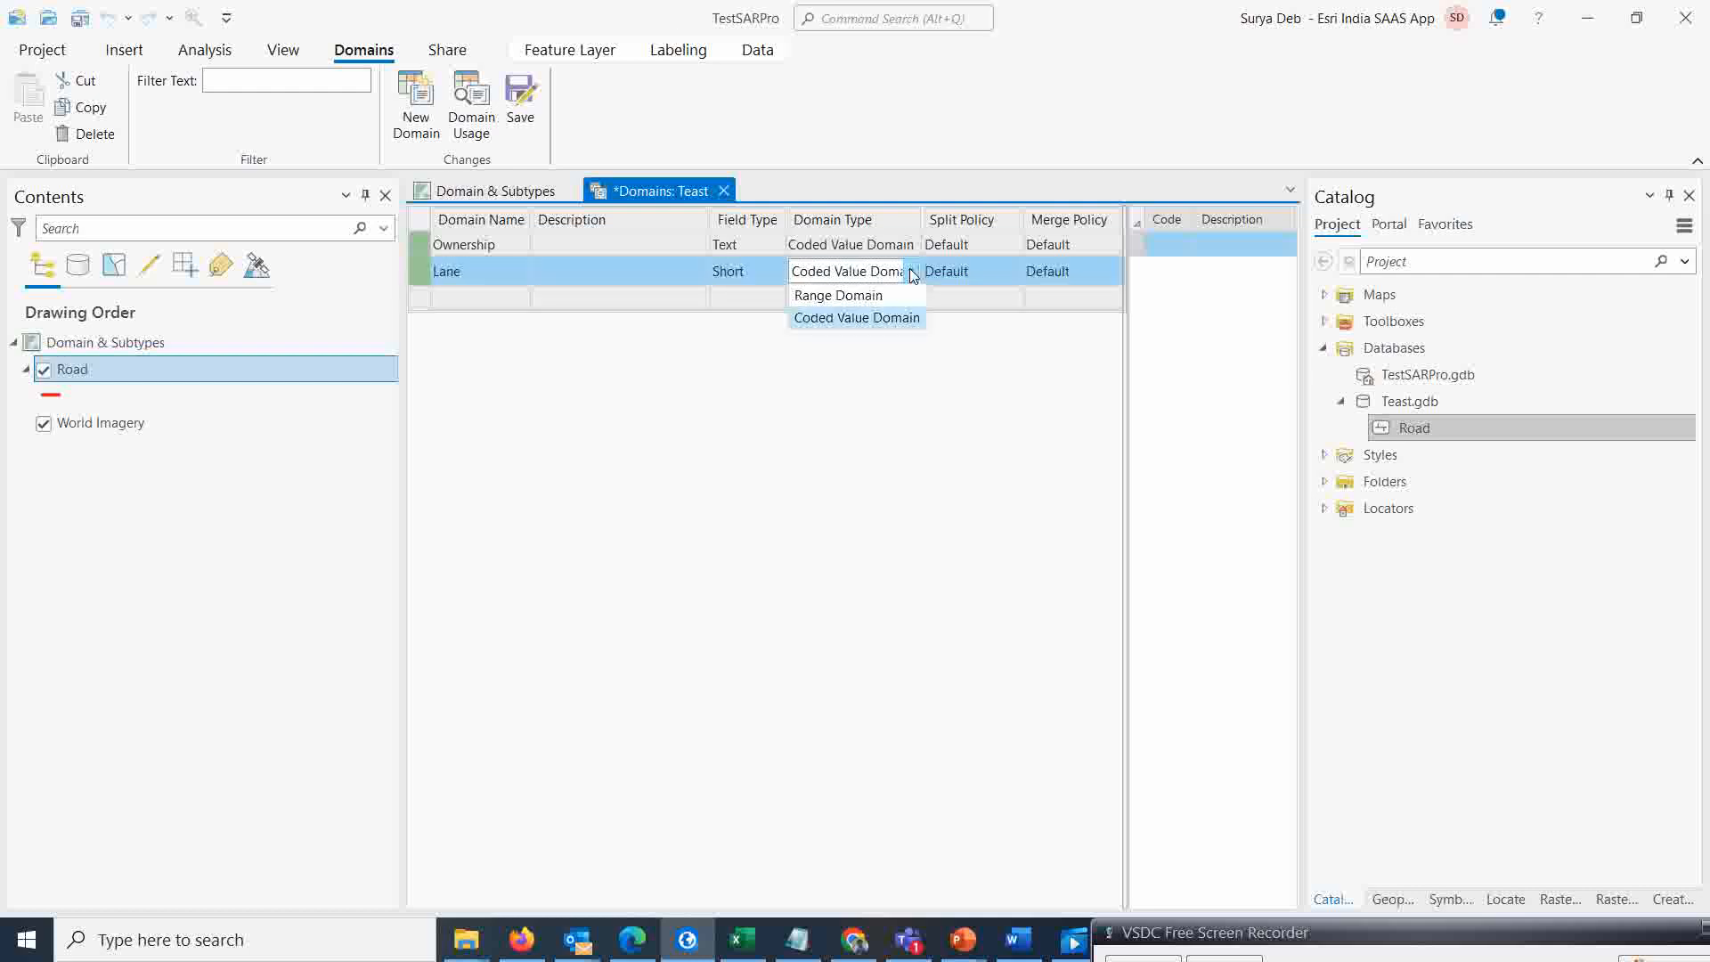
{"action": "left_click", "coordinate": [873, 296]}
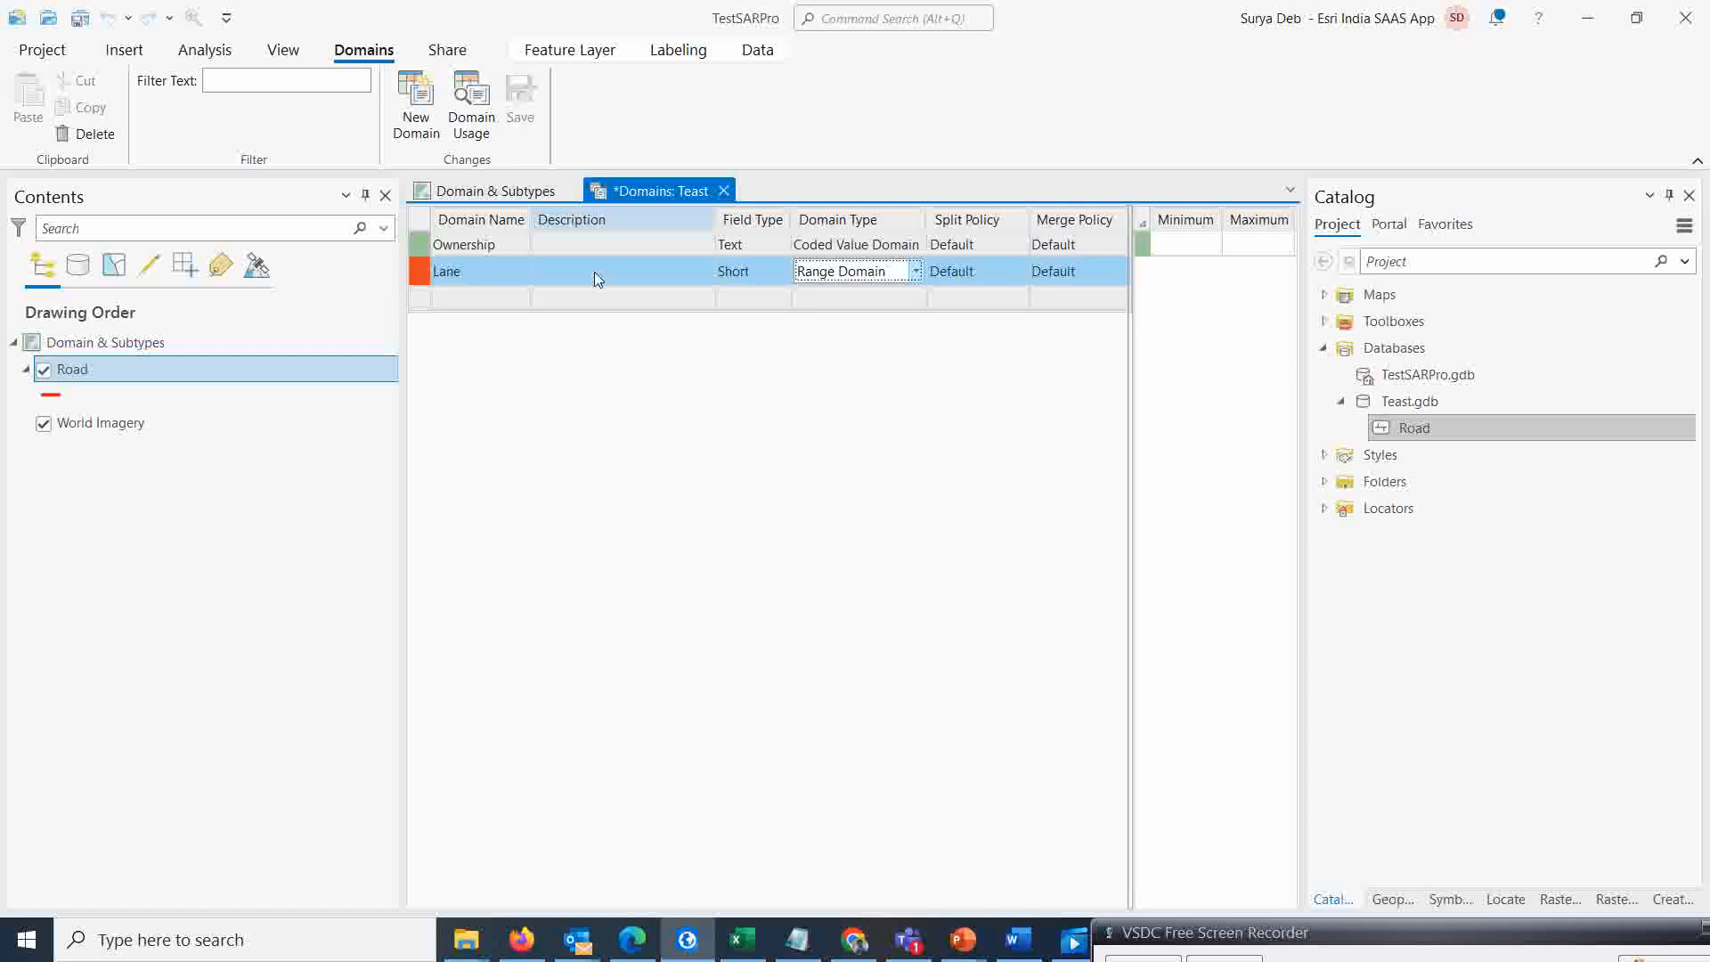
{"action": "left_click", "coordinate": [1342, 941]}
{"action": "mouse_move", "coordinate": [1340, 936]}
{"action": "left_mouse_down"}
{"action": "mouse_move", "coordinate": [1318, 927]}
{"action": "mouse_move", "coordinate": [1320, 951]}
{"action": "left_mouse_up"}
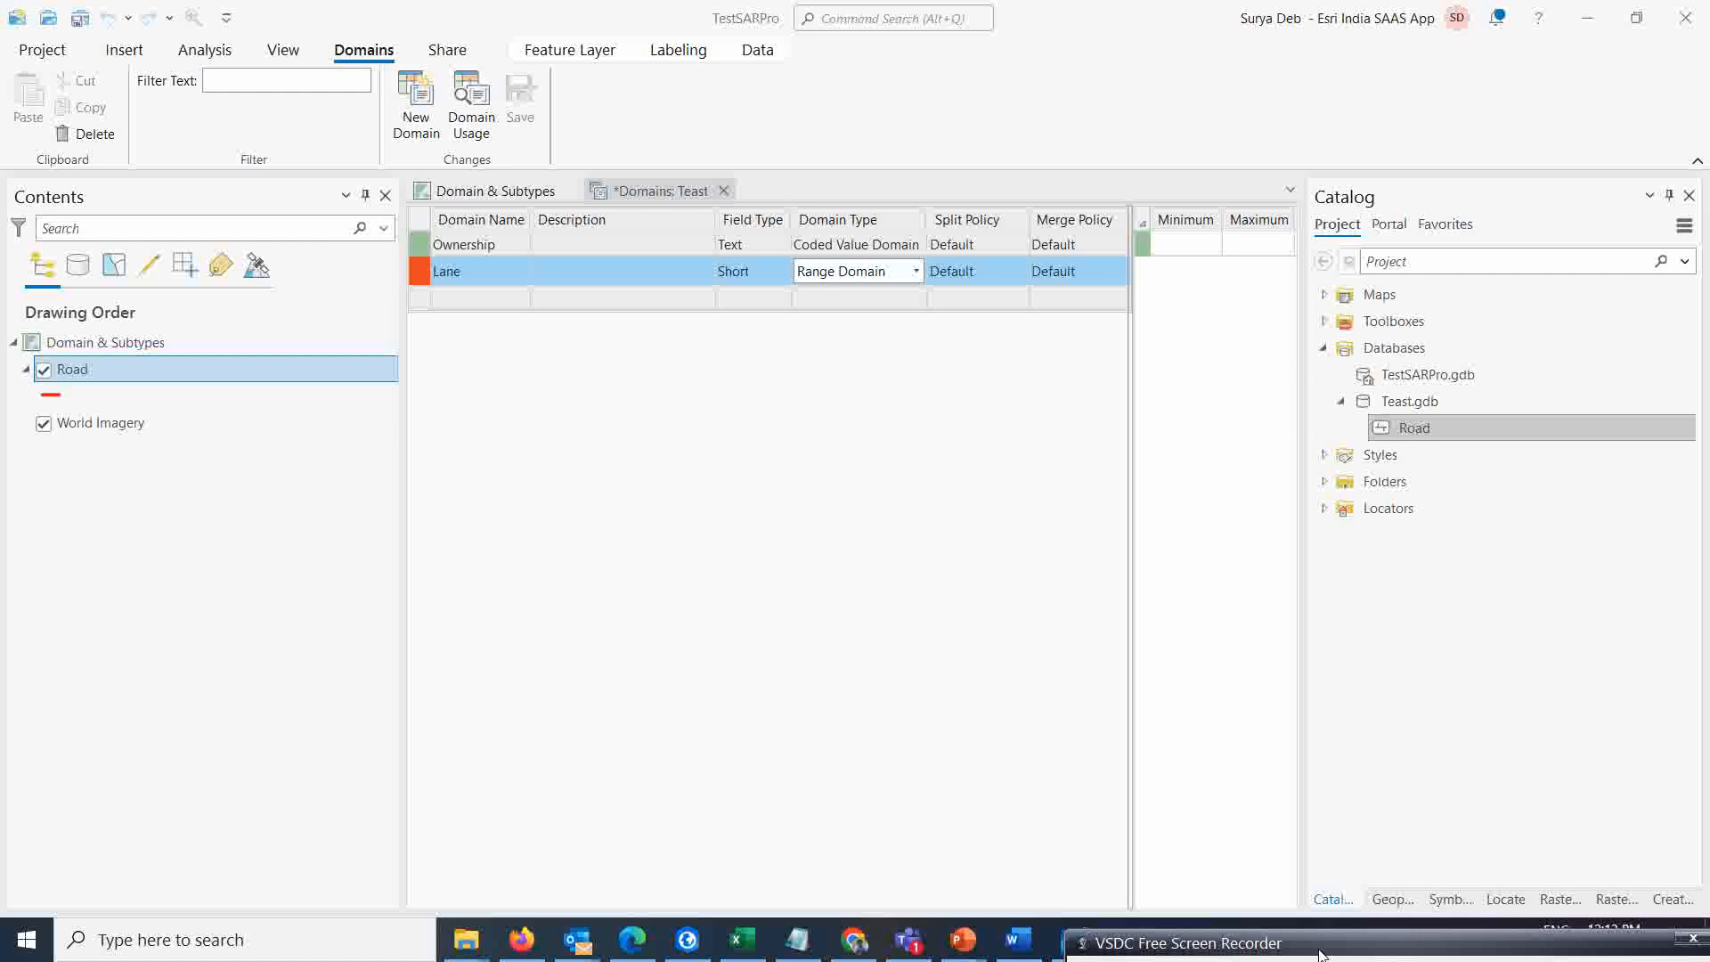
{"action": "mouse_move", "coordinate": [1321, 954]}
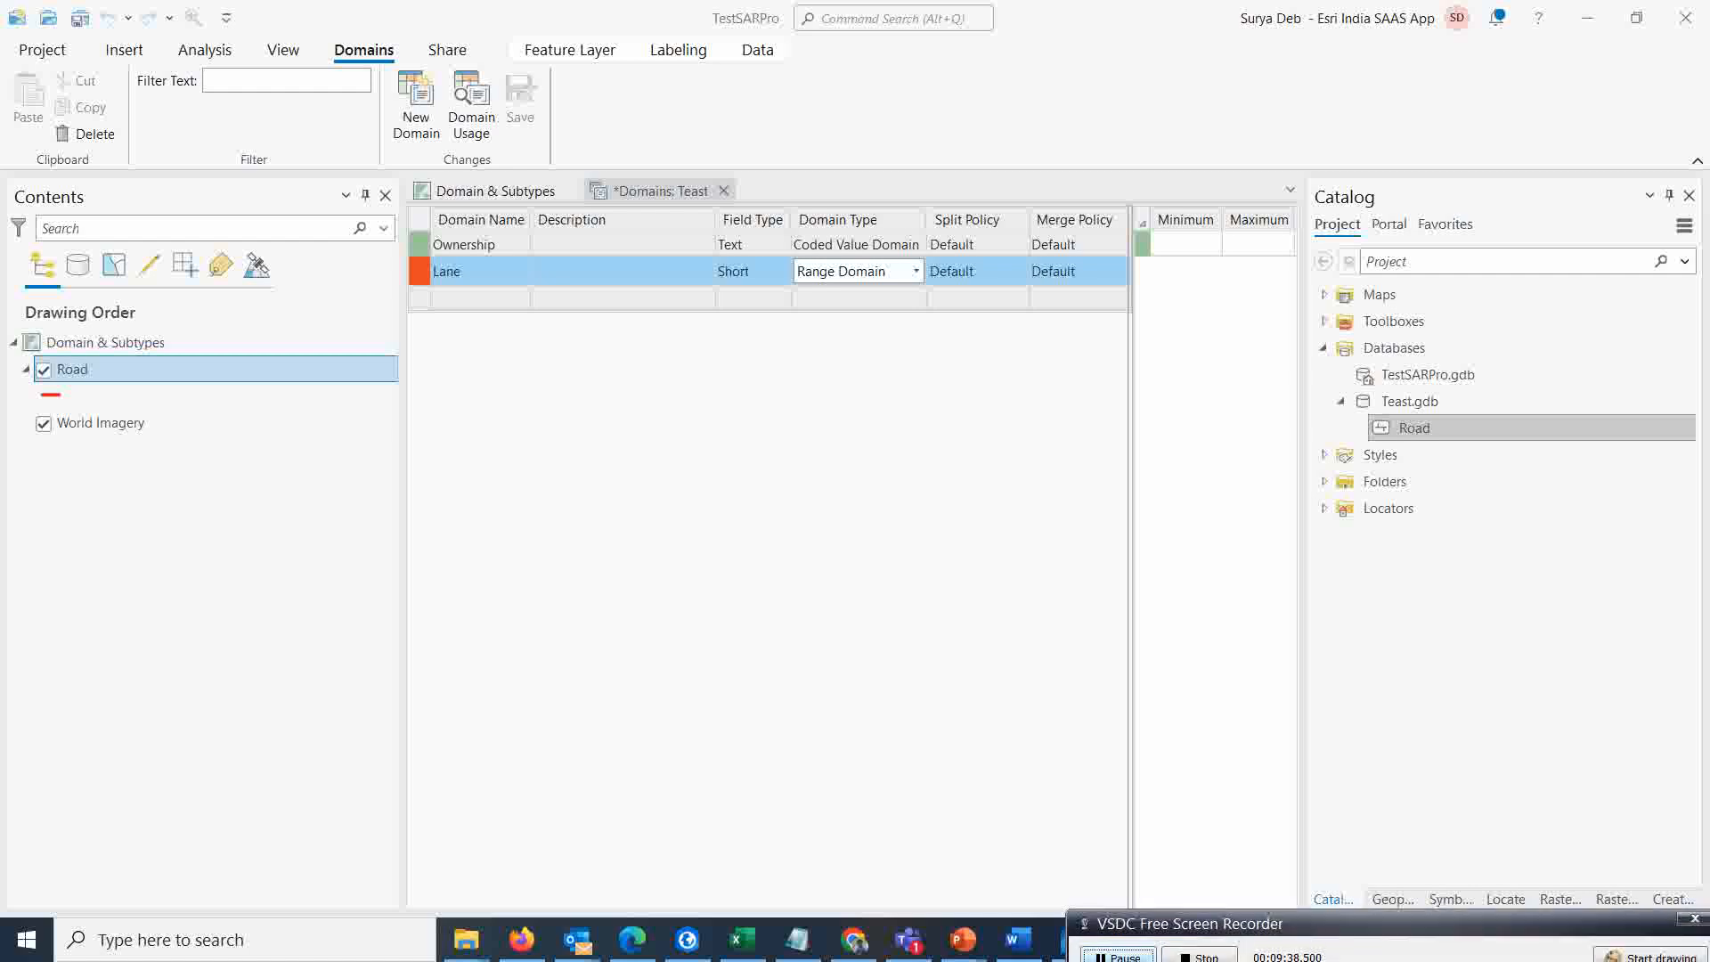
{"action": "left_click_drag", "start_coordinate": [1232, 928], "coordinate": [1308, 926]}
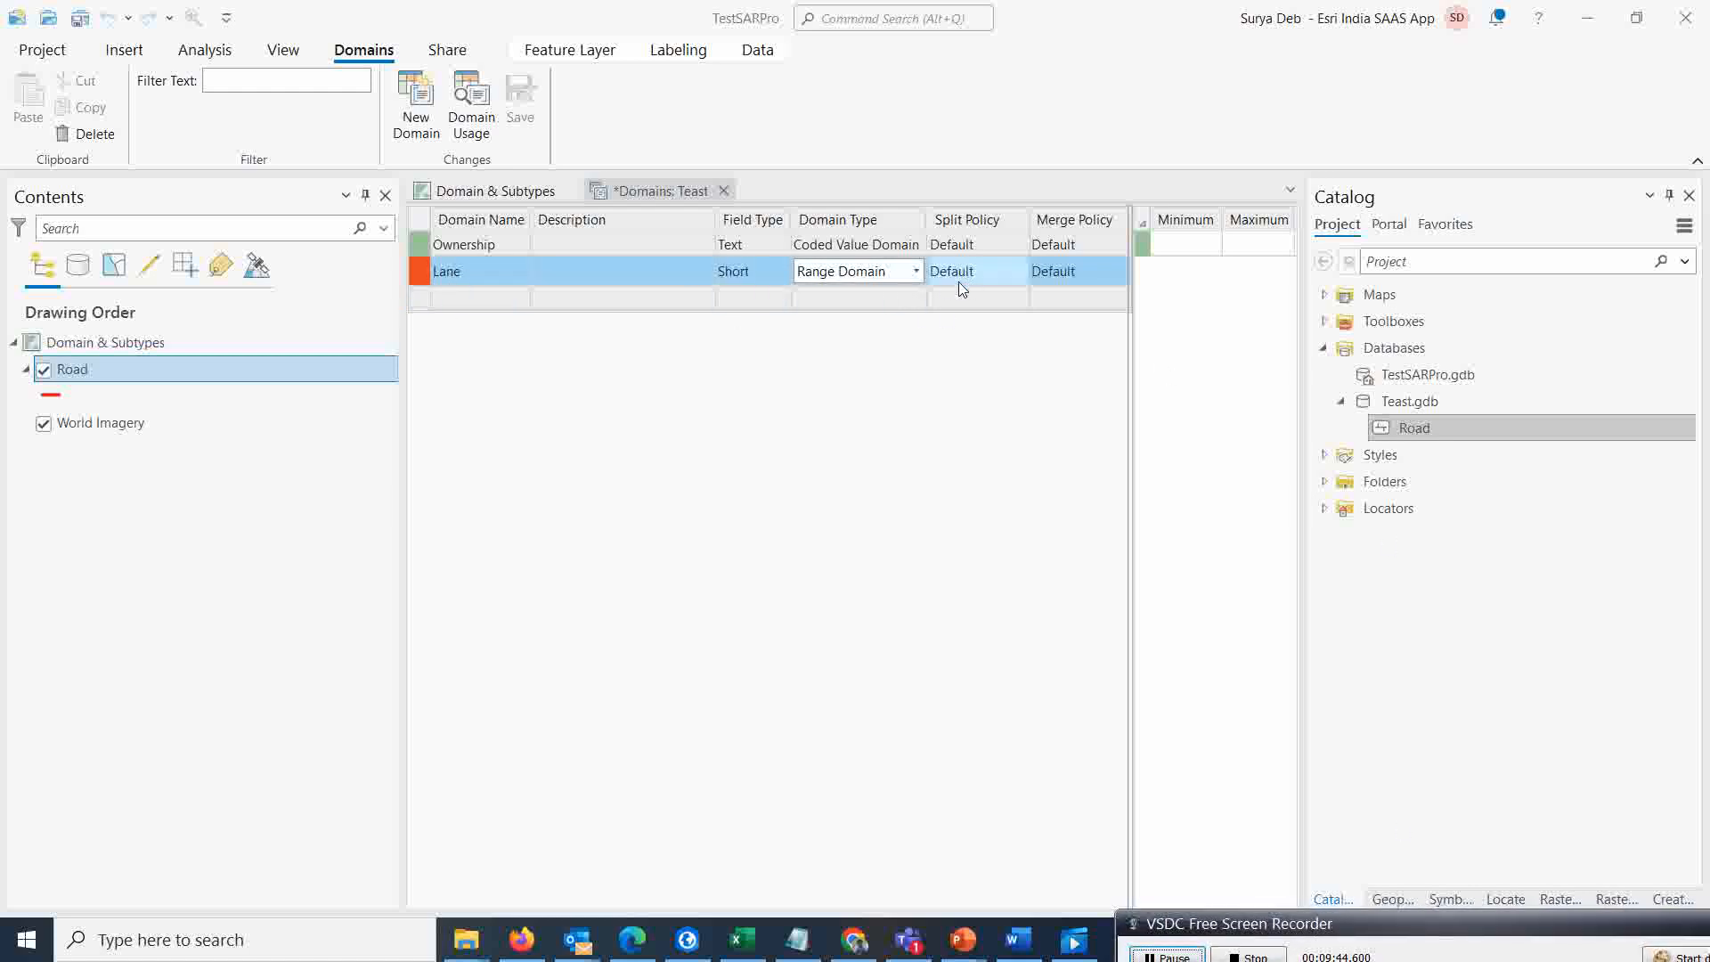
Set the Lane range domain's minimum to 2 and maximum to 6
{"action": "left_click", "coordinate": [1126, 315]}
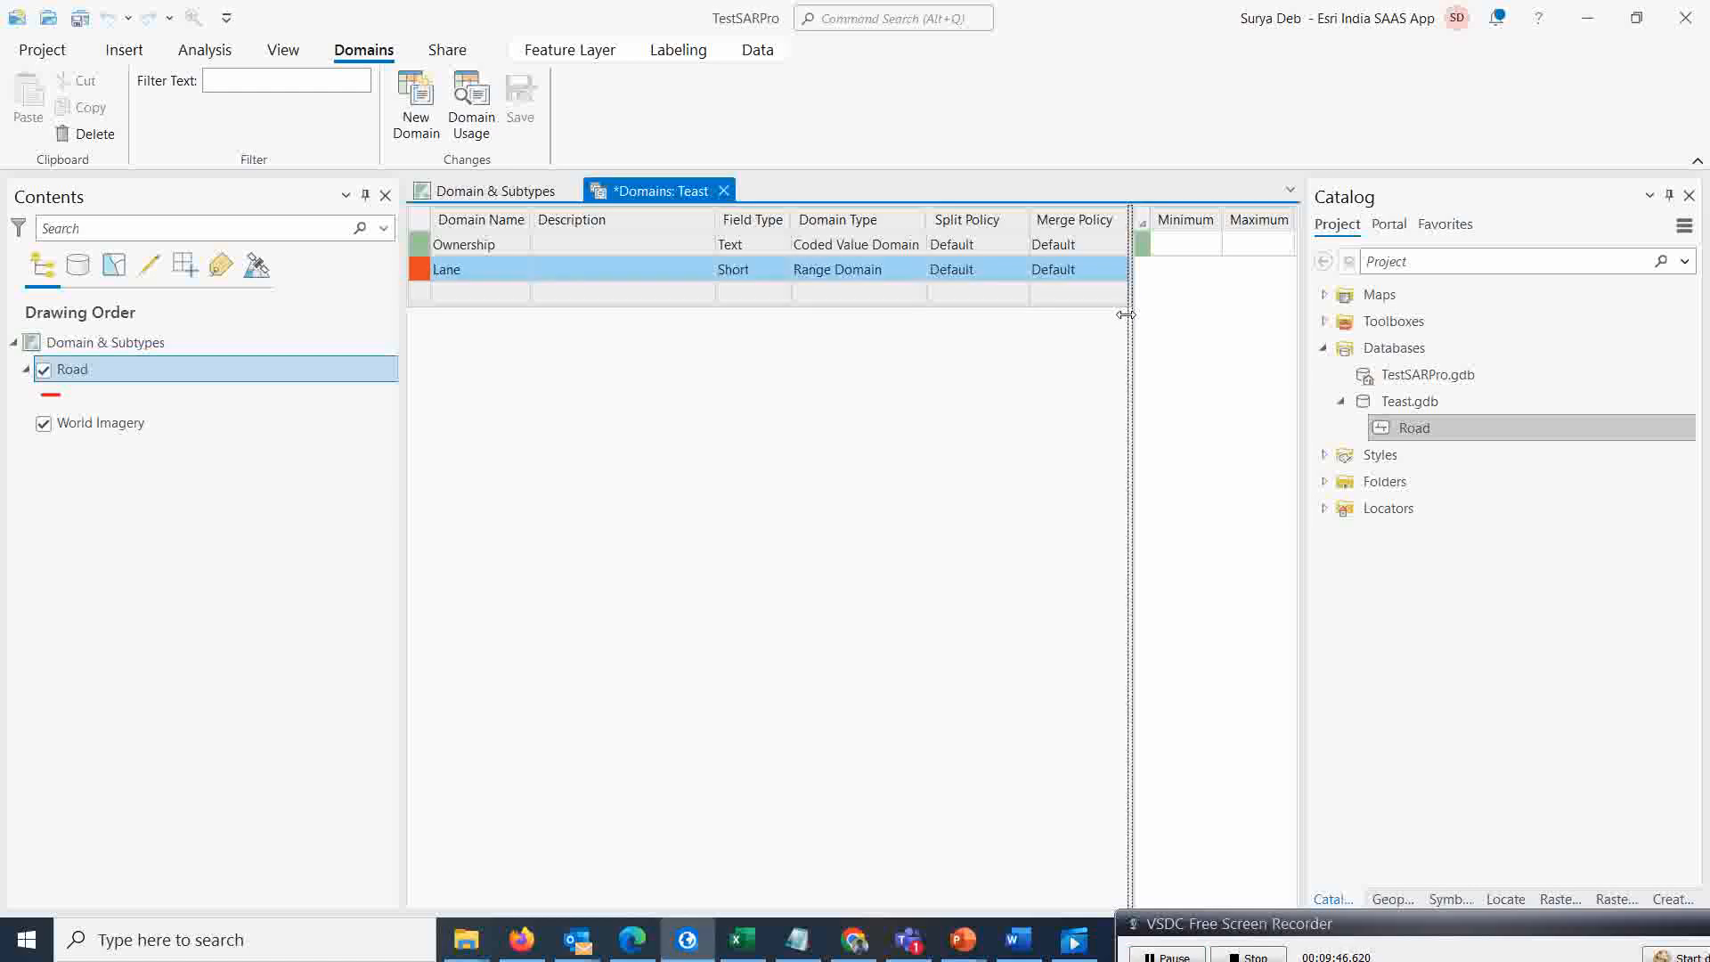
{"action": "left_click_drag", "start_coordinate": [1126, 315], "coordinate": [1040, 316]}
{"action": "left_click", "coordinate": [1098, 239]}
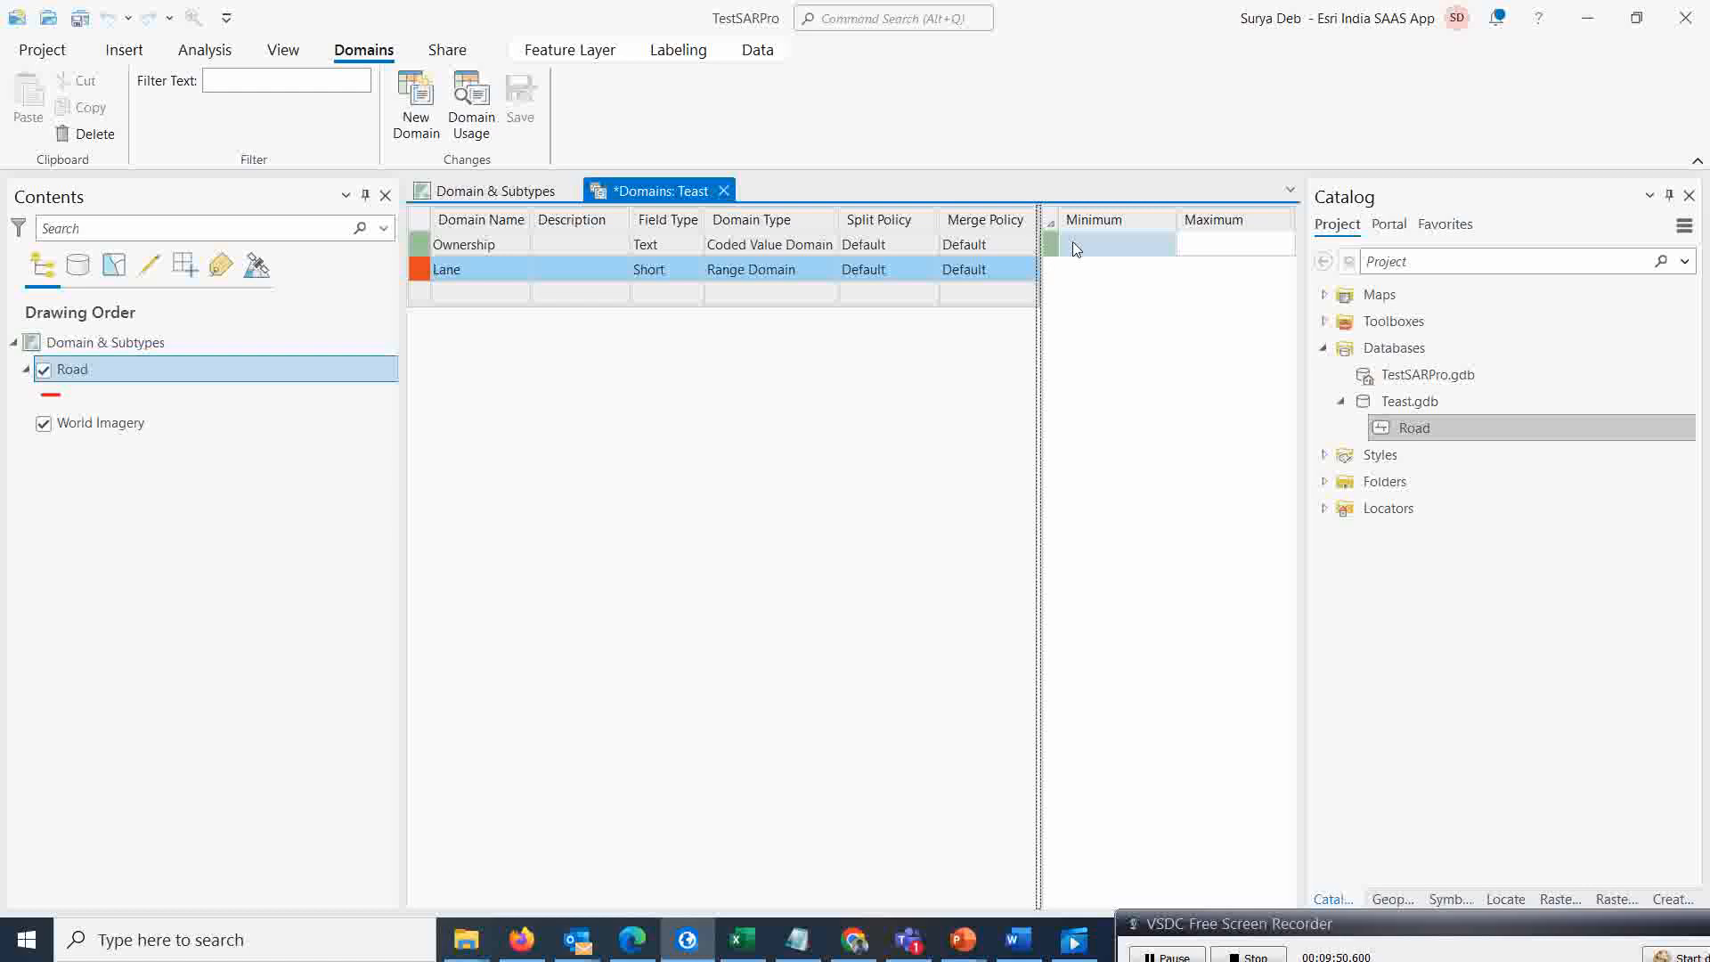
{"action": "left_click", "coordinate": [1078, 243]}
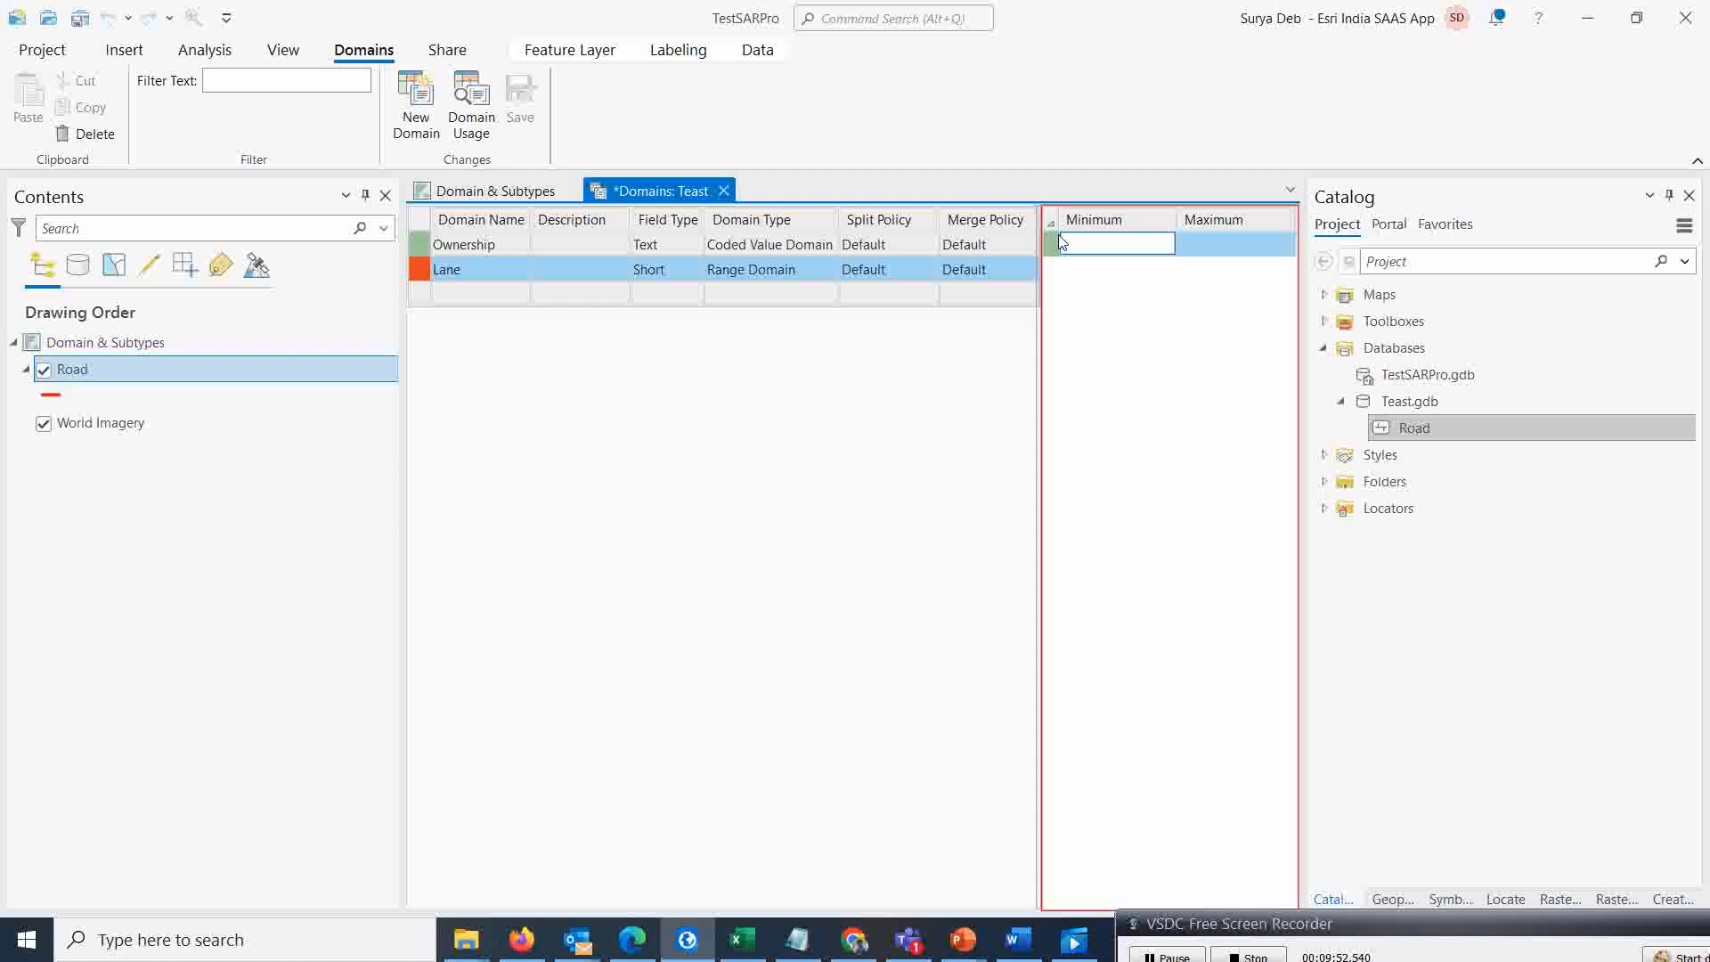
{"action": "type", "text": "2"}
{"action": "left_click", "coordinate": [1206, 245]}
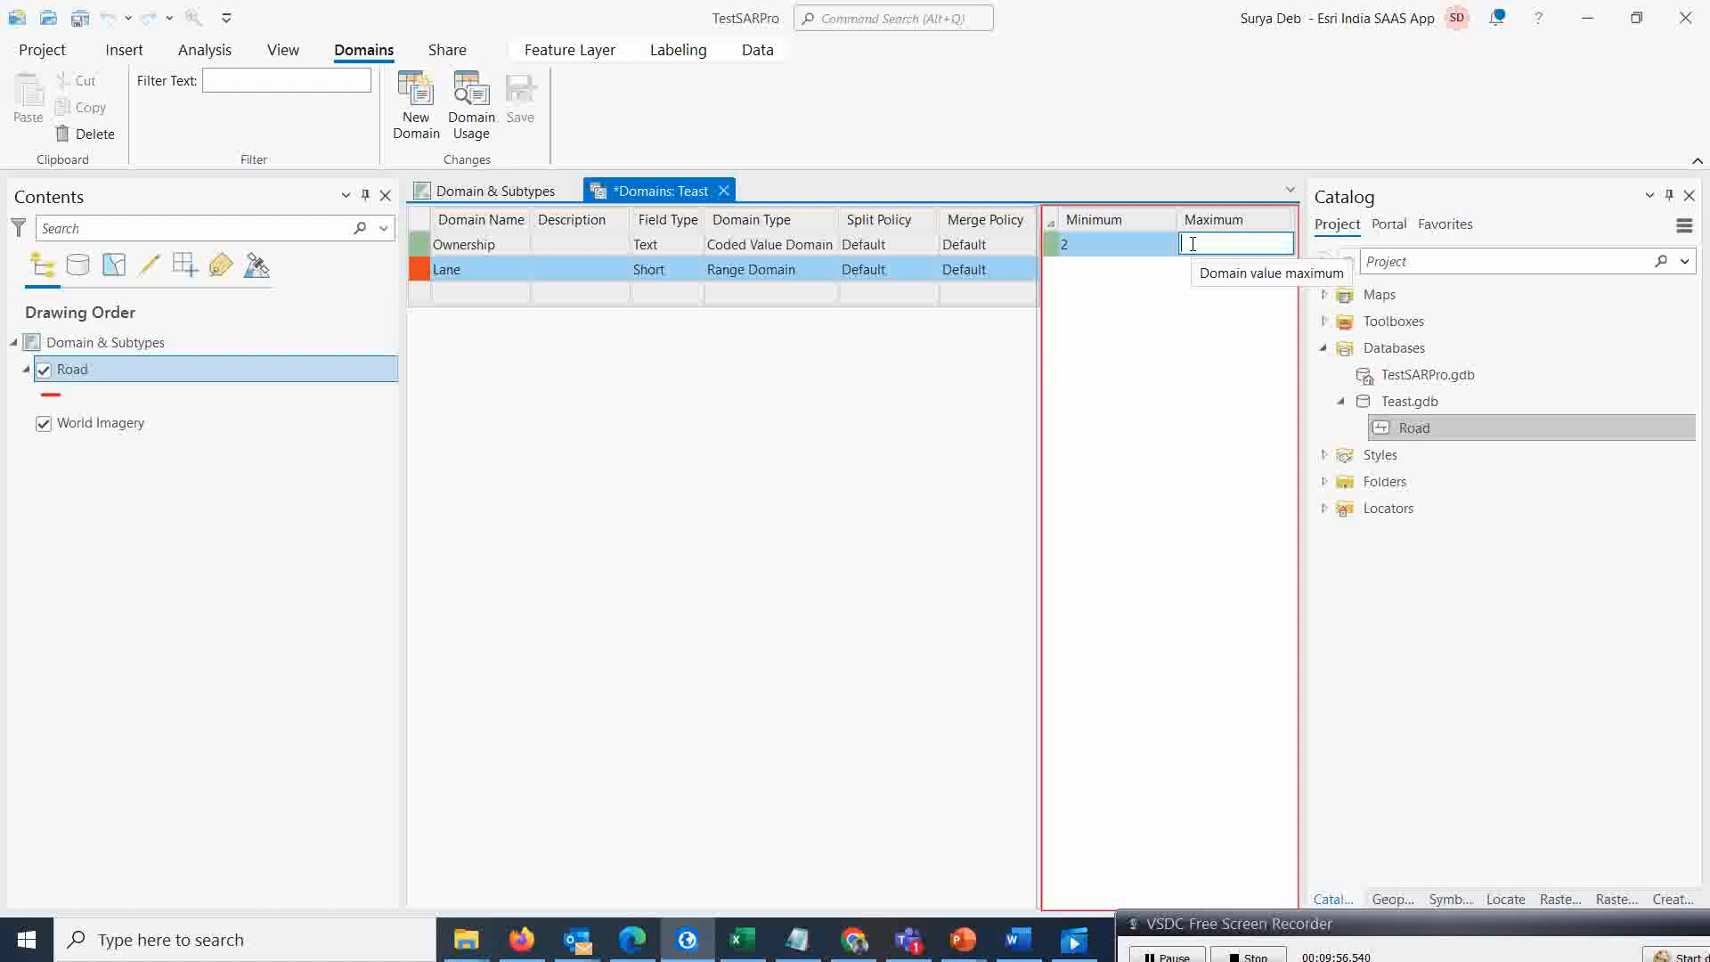
{"action": "type", "text": "6"}
{"action": "key", "text": "Return"}
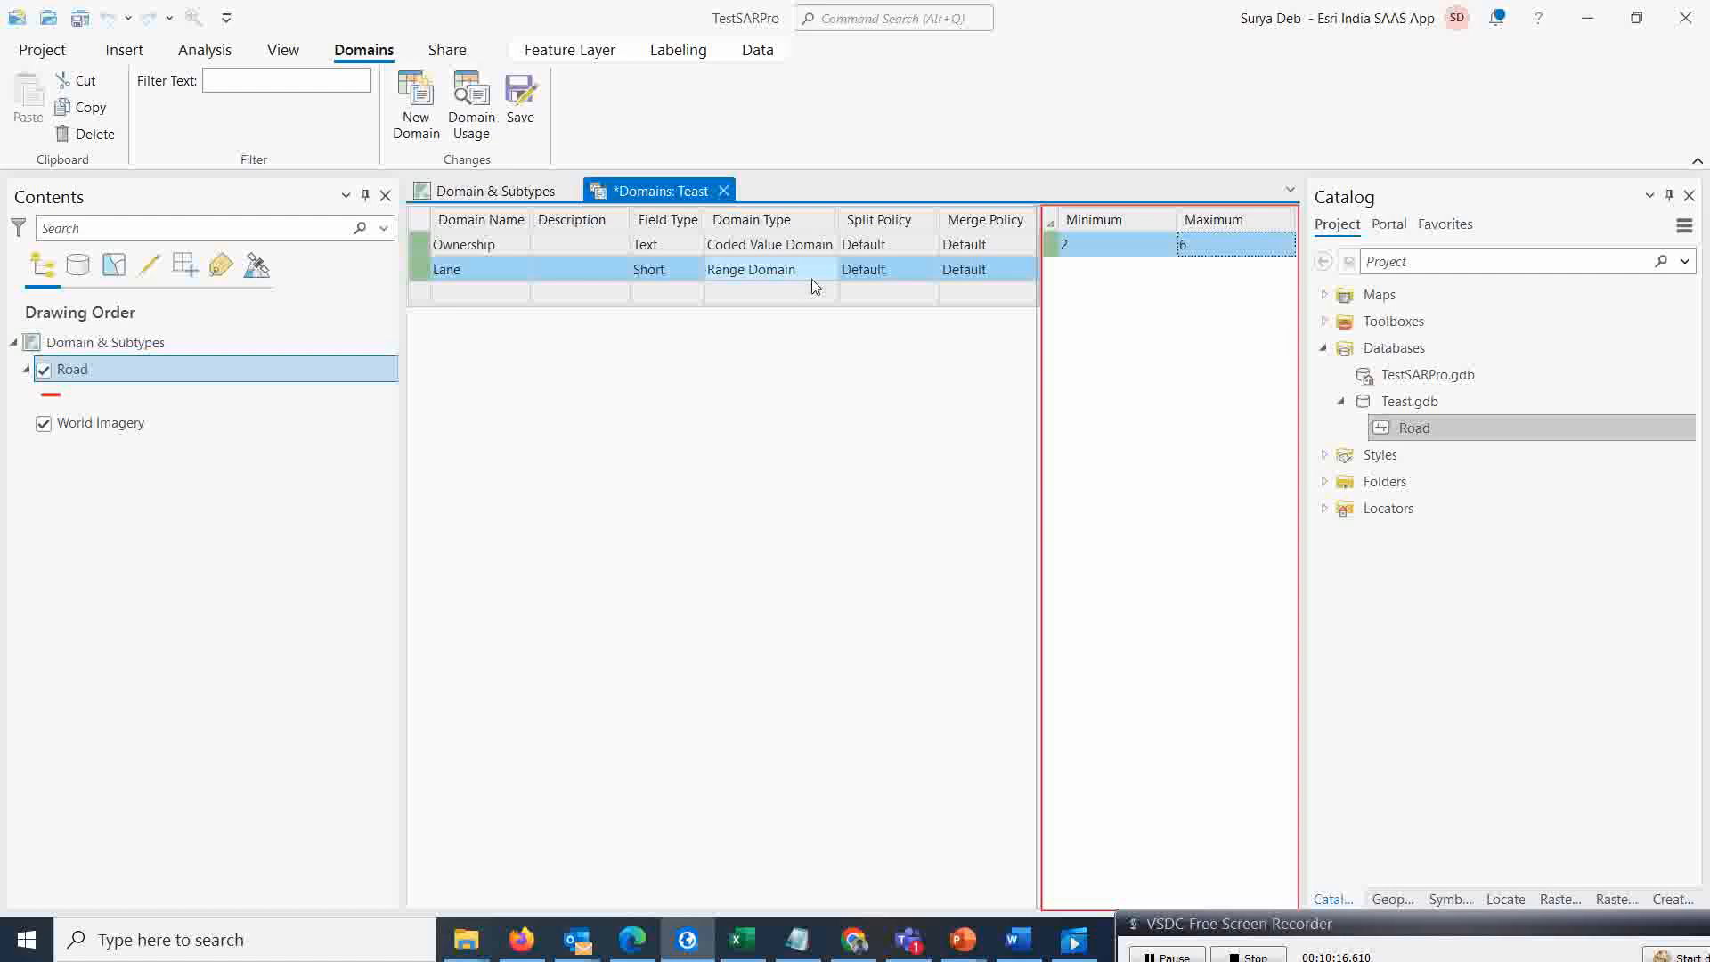
Save the domain changes and close the domains view
{"action": "left_click", "coordinate": [521, 113]}
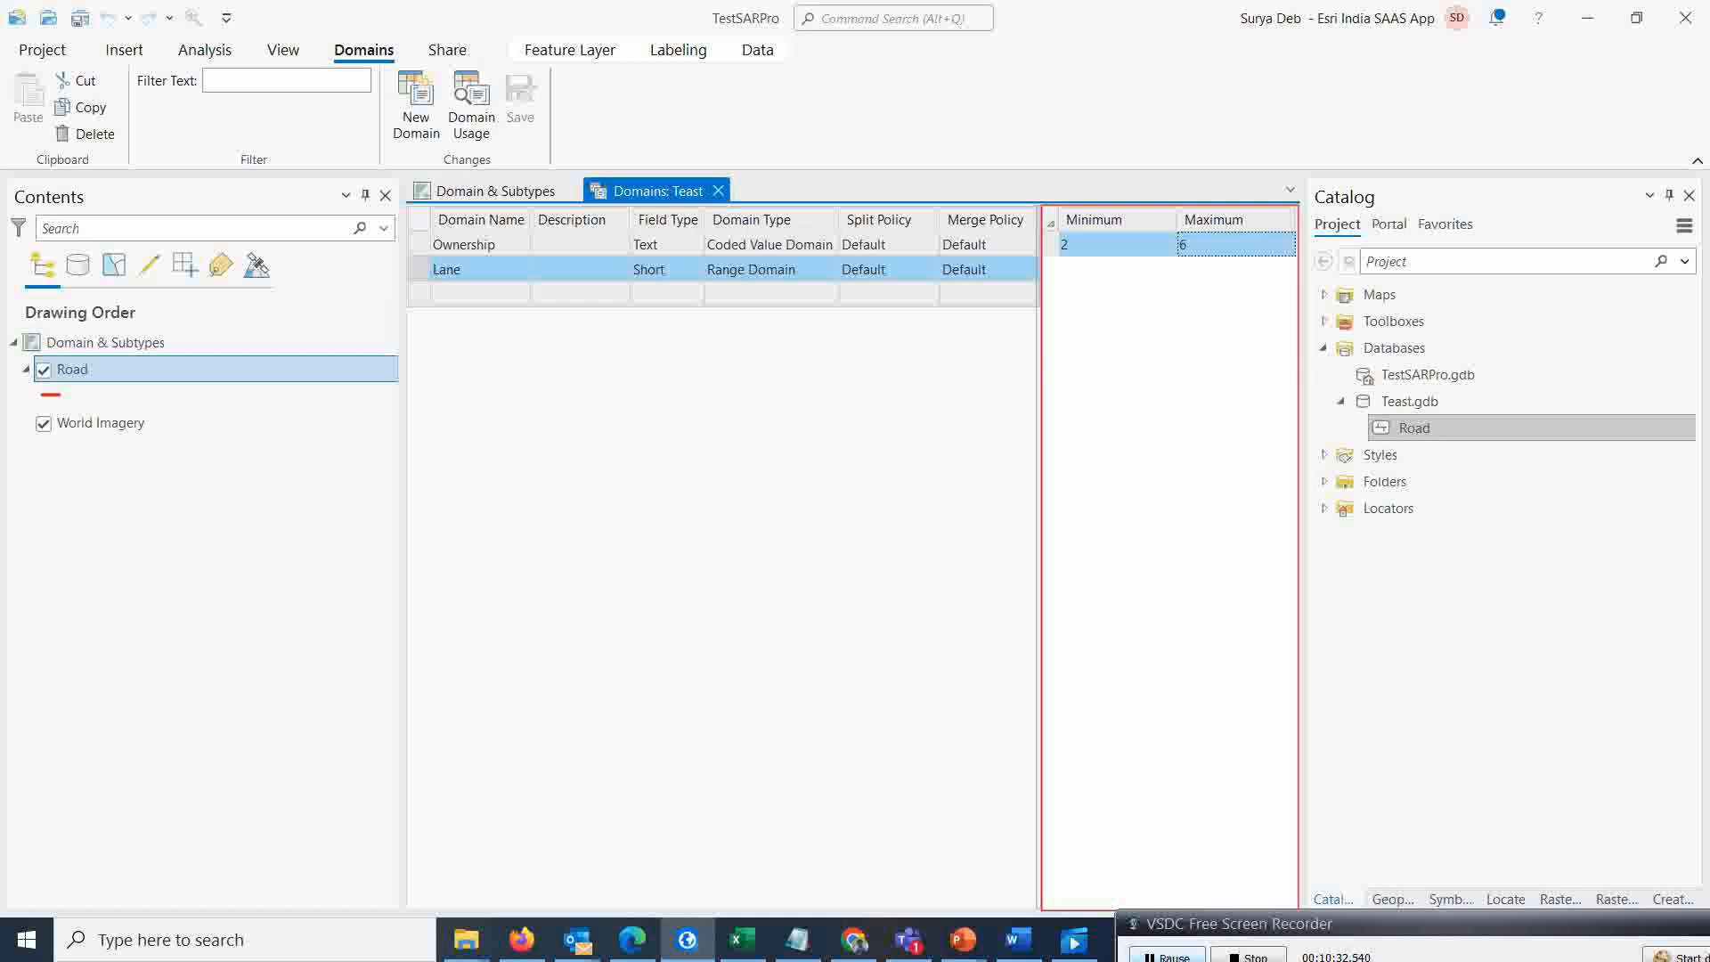
{"action": "left_click", "coordinate": [1167, 957]}
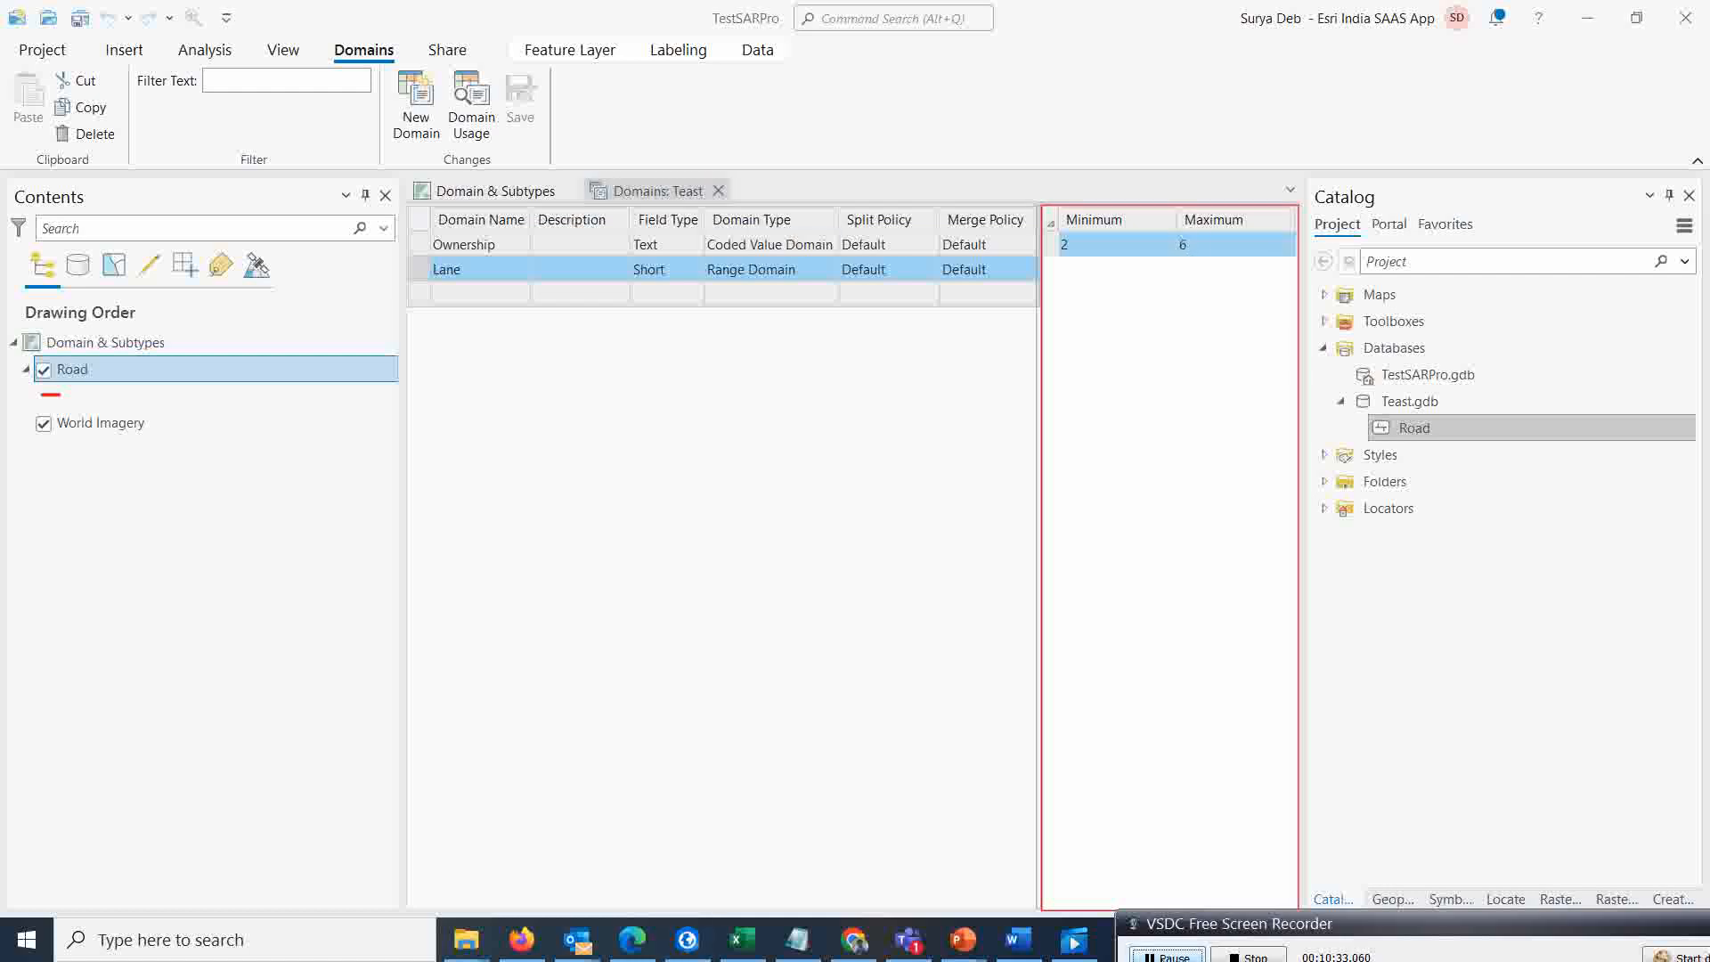
{"action": "left_click", "coordinate": [718, 191]}
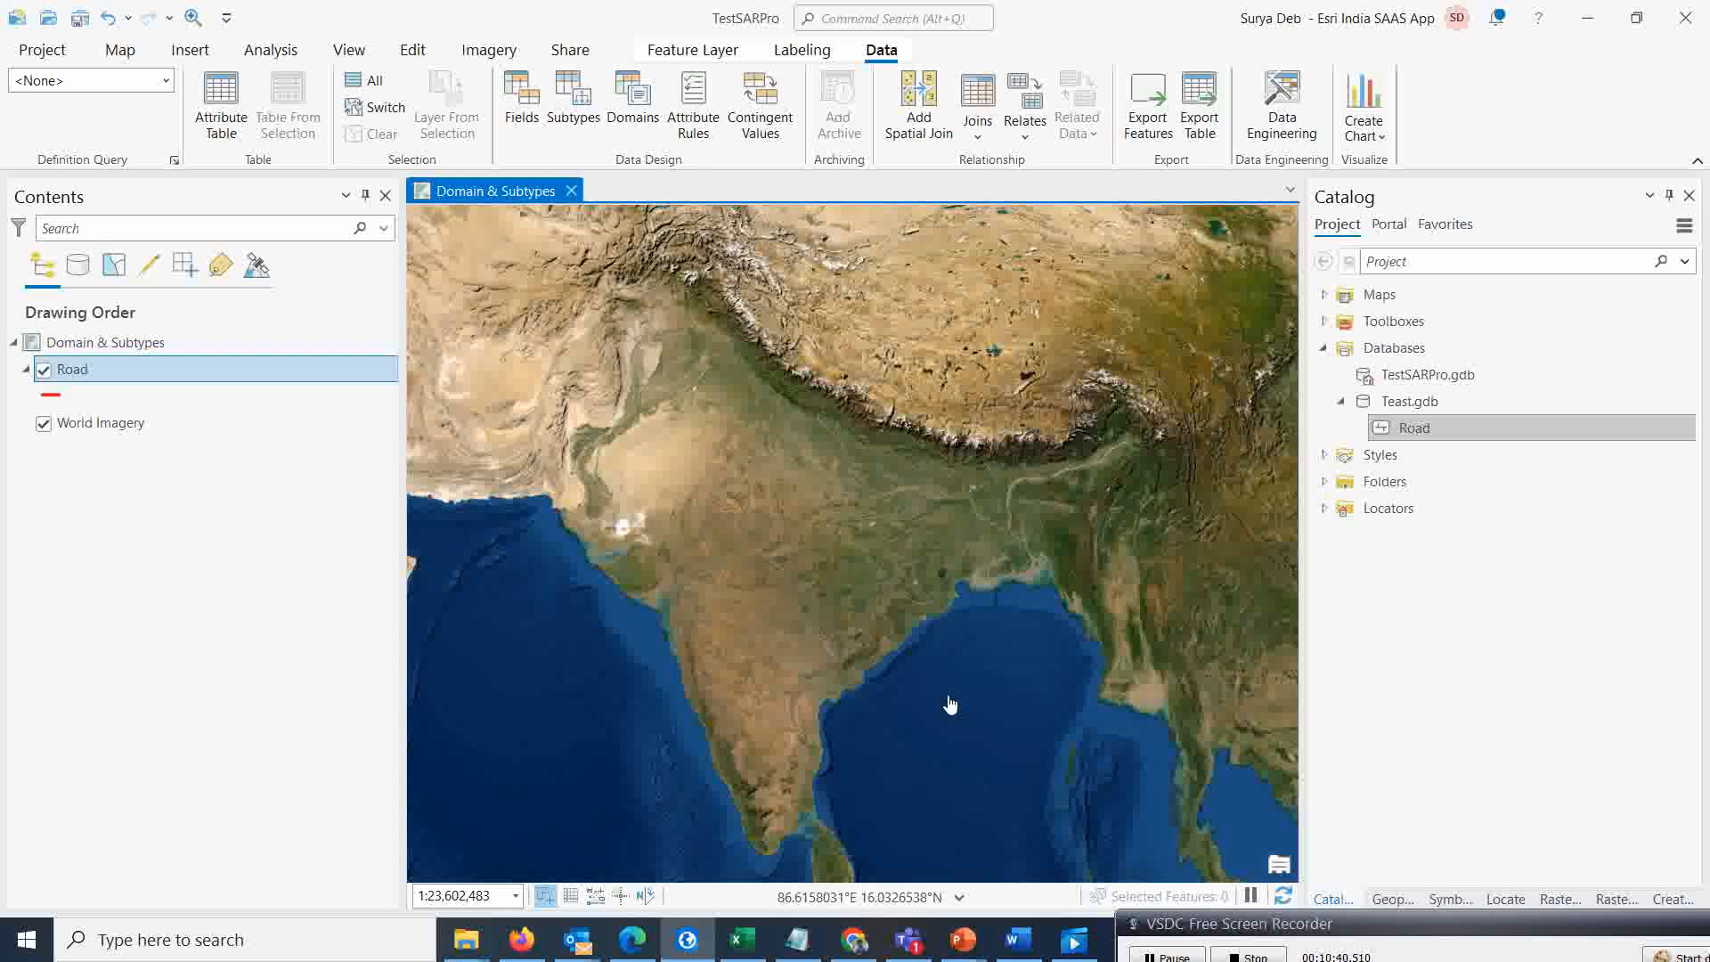
Search for the location Garfa olkata and move the map view around the found place
{"action": "left_click", "coordinate": [120, 50]}
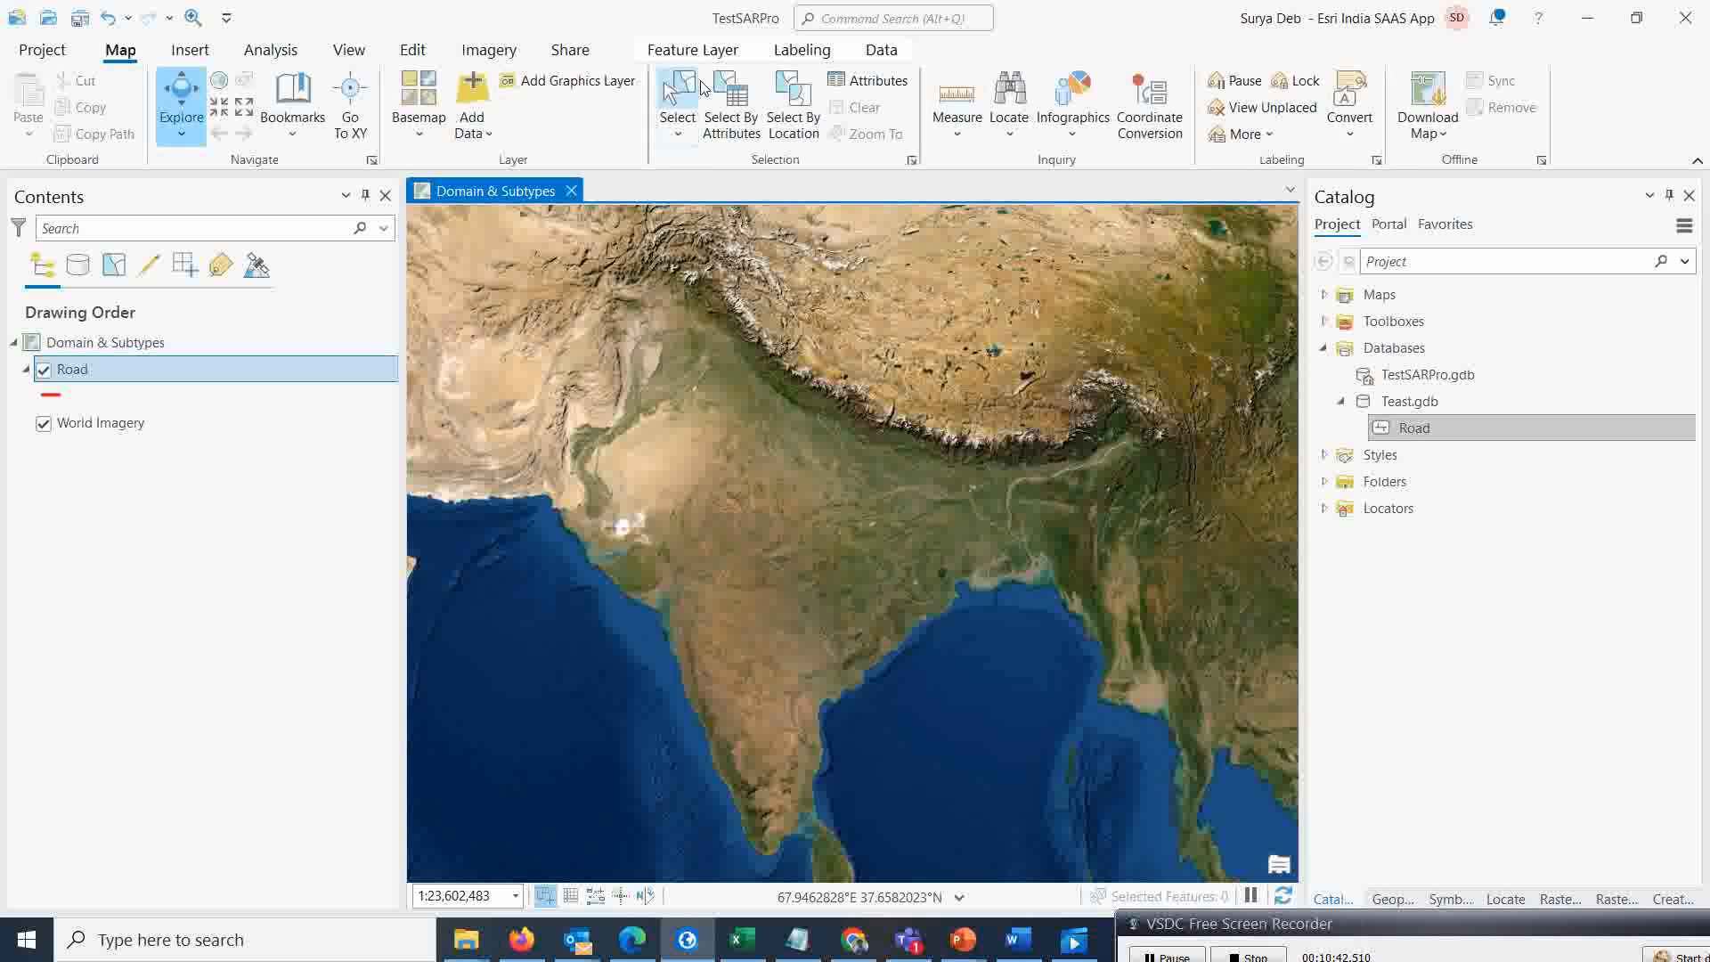
{"action": "left_click", "coordinate": [1009, 96]}
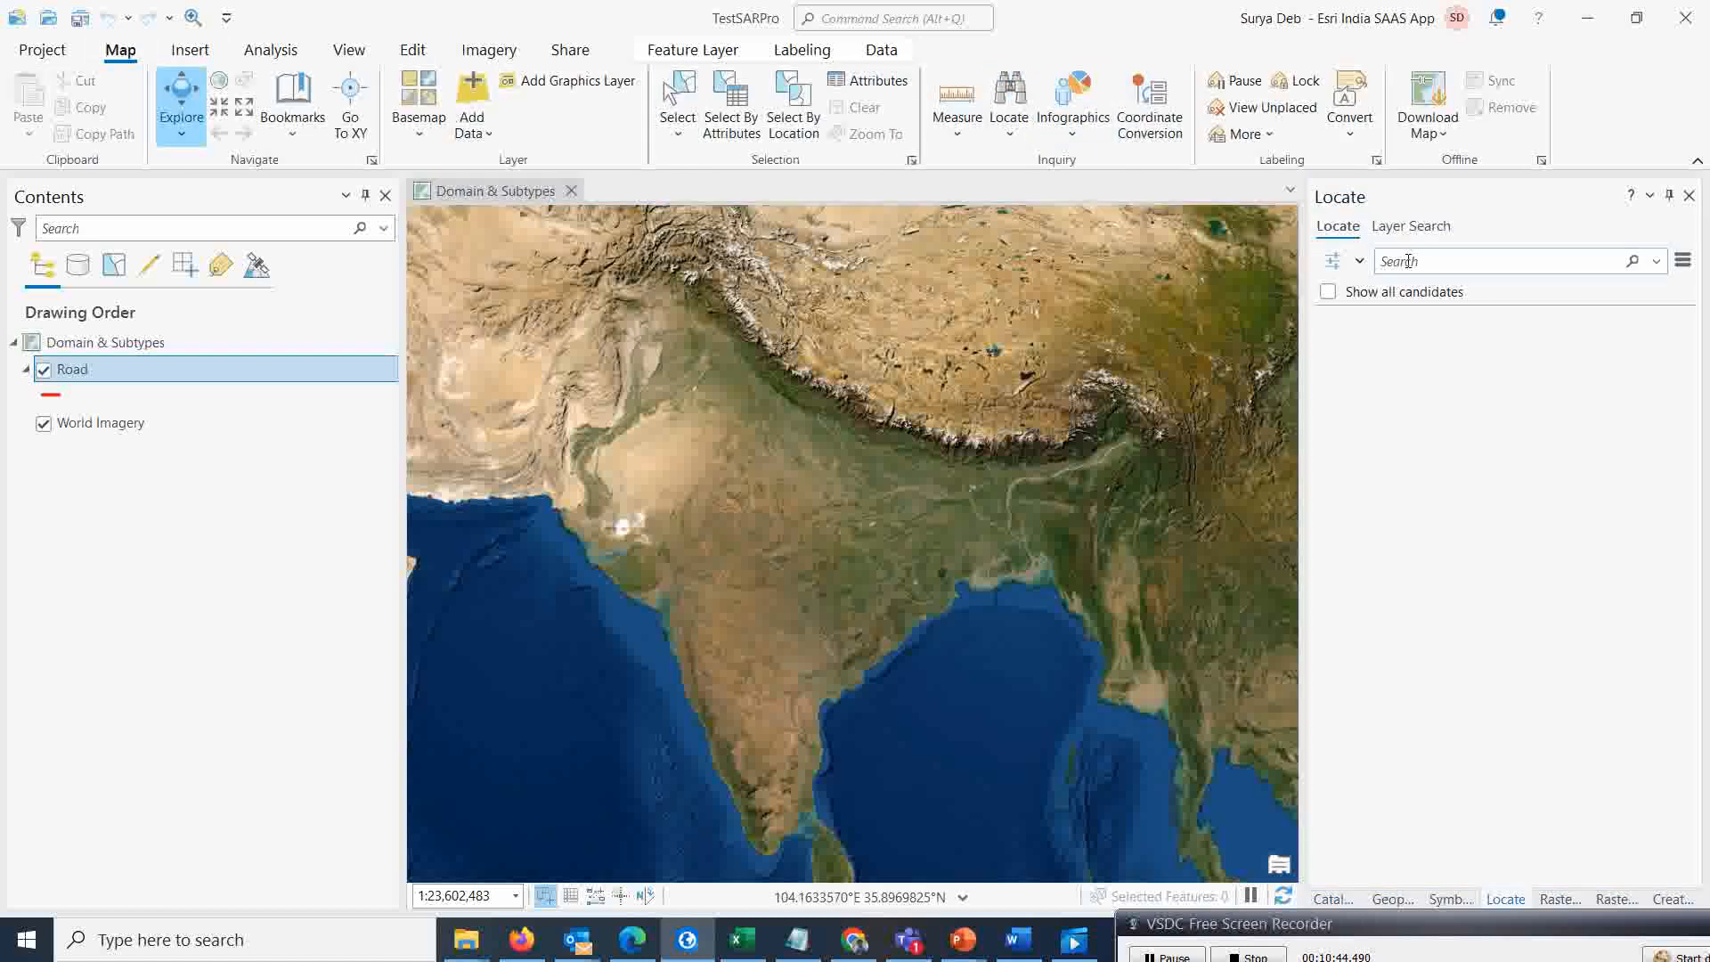
{"action": "left_click", "coordinate": [1396, 262]}
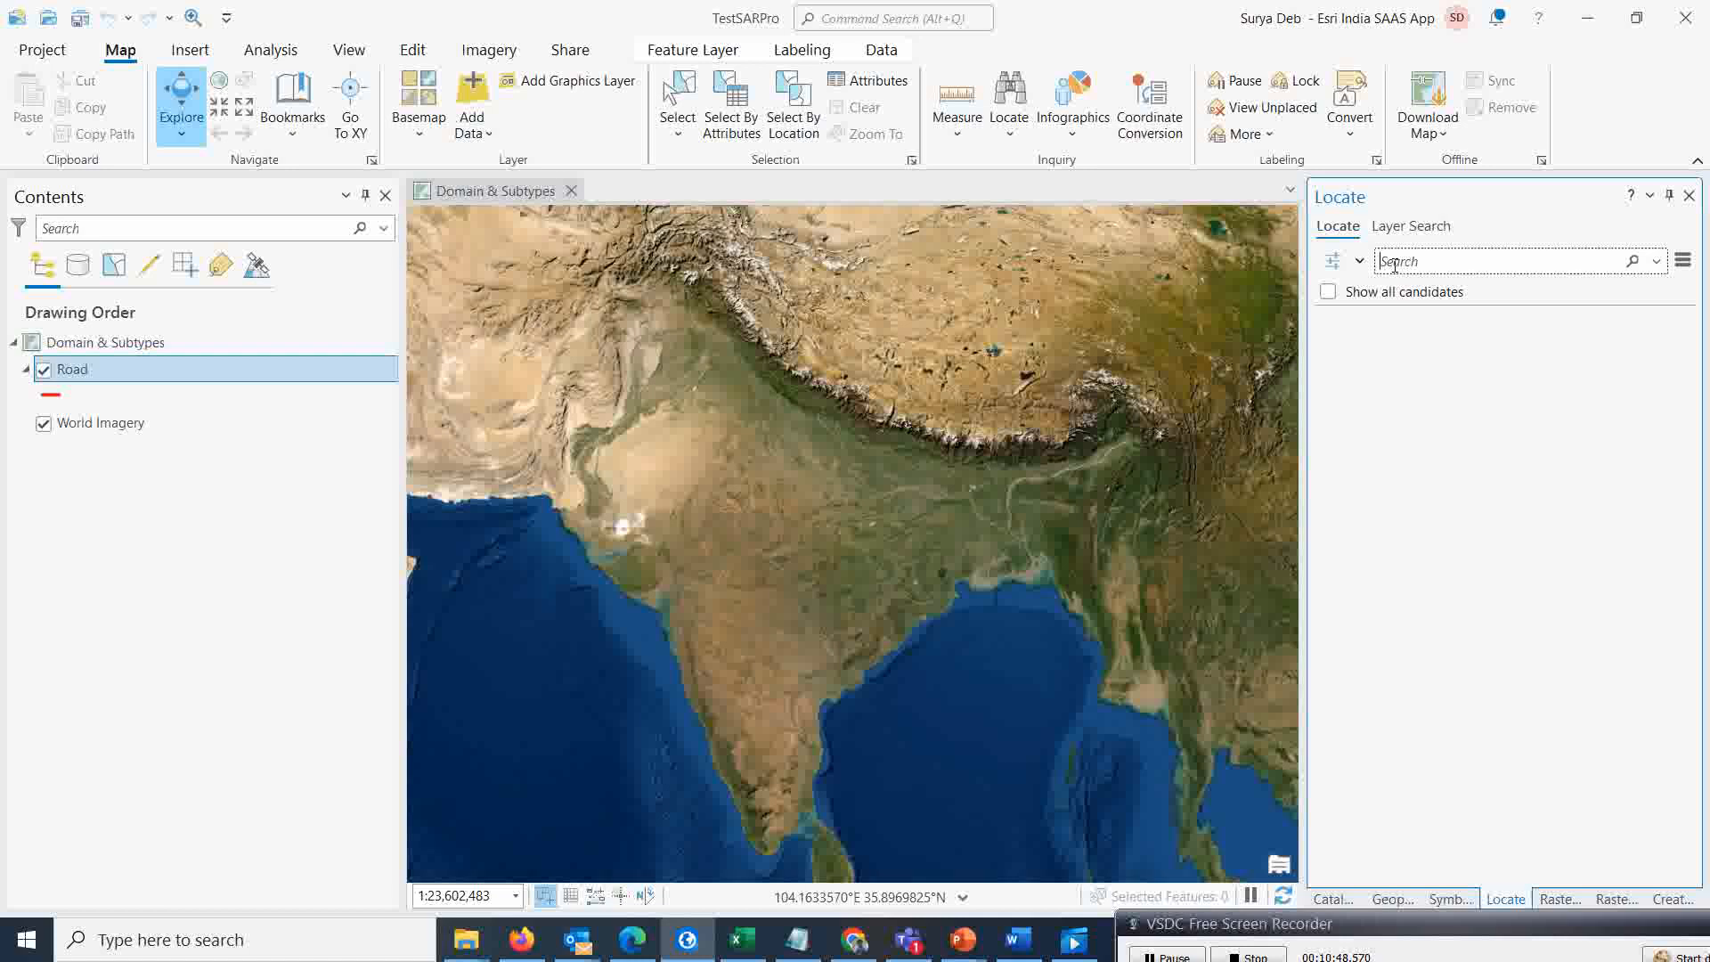
{"action": "type", "text": "Garfa olkata"}
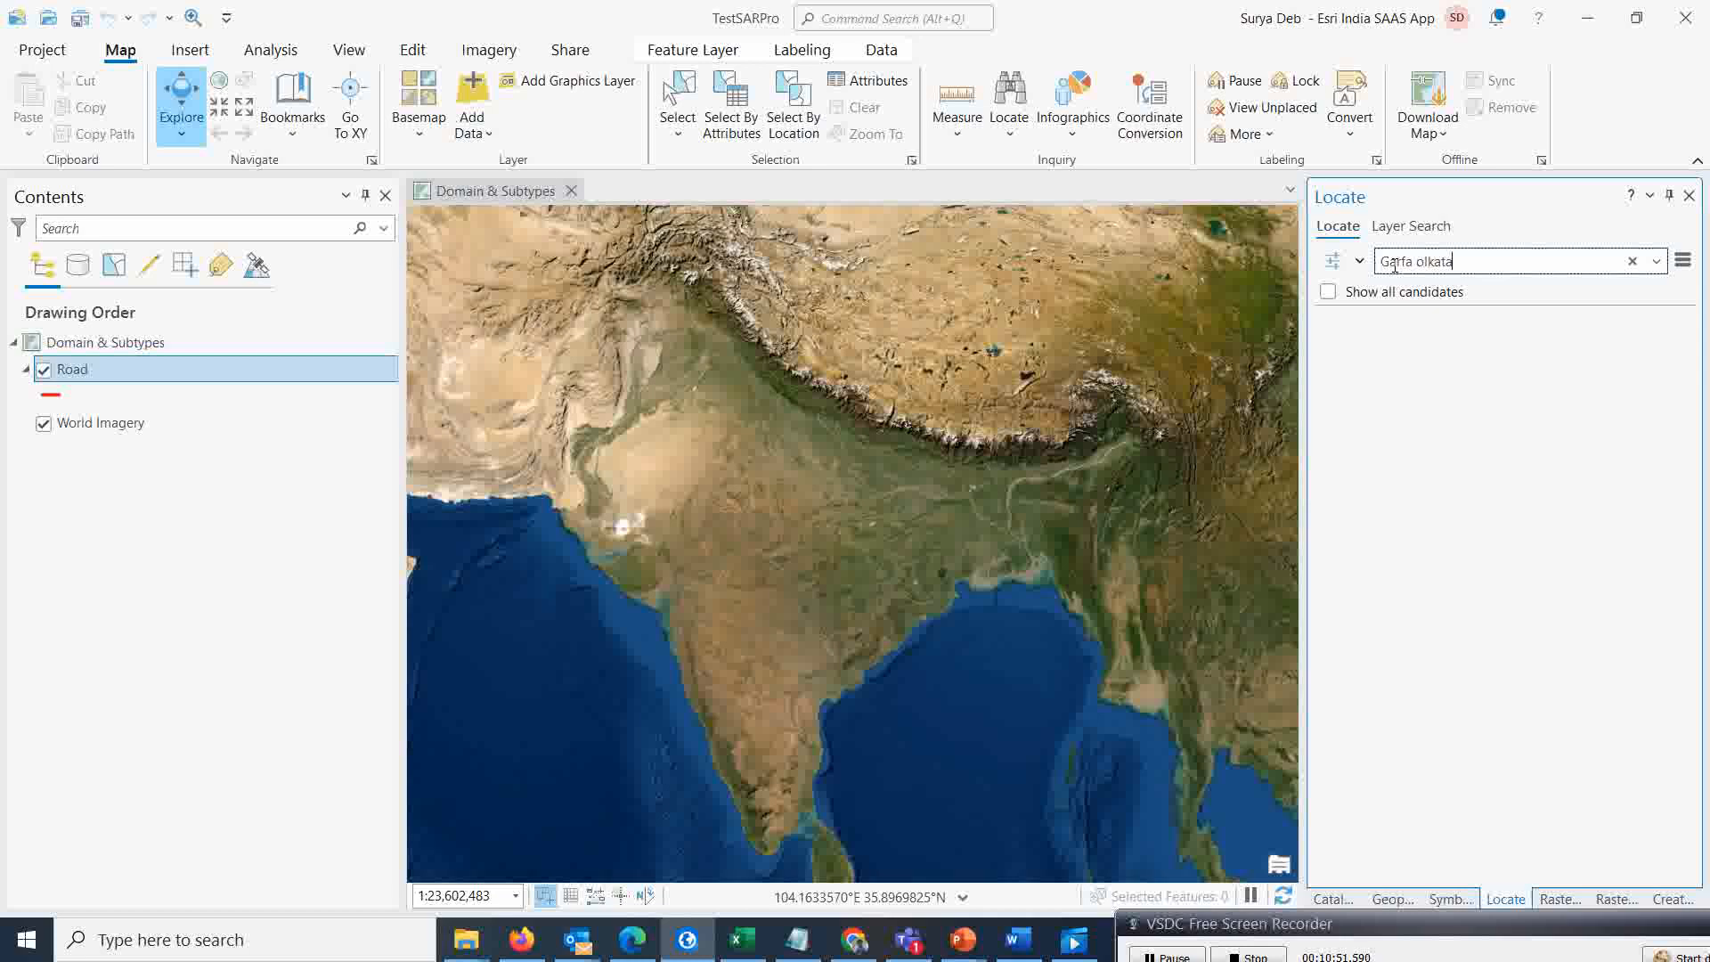
{"action": "key", "text": "Return"}
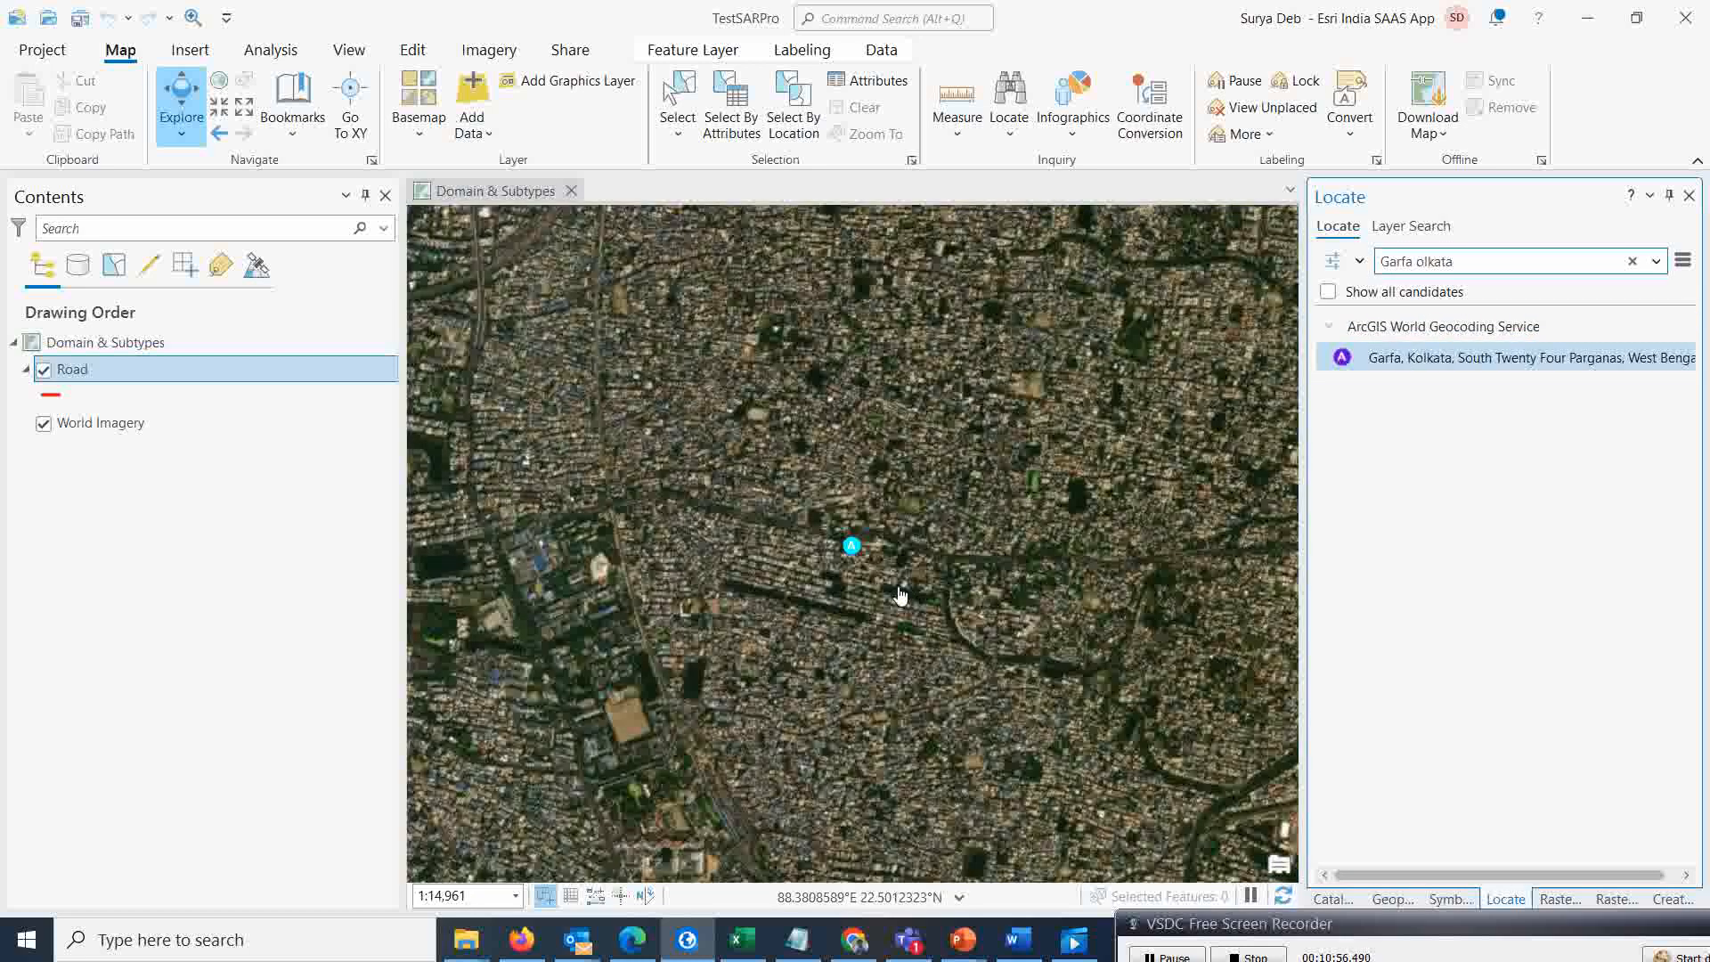
{"action": "left_click_drag", "start_coordinate": [900, 599], "coordinate": [837, 455]}
{"action": "scroll", "coordinate": [837, 467], "scroll_direction": "down", "scroll_amount": 2}
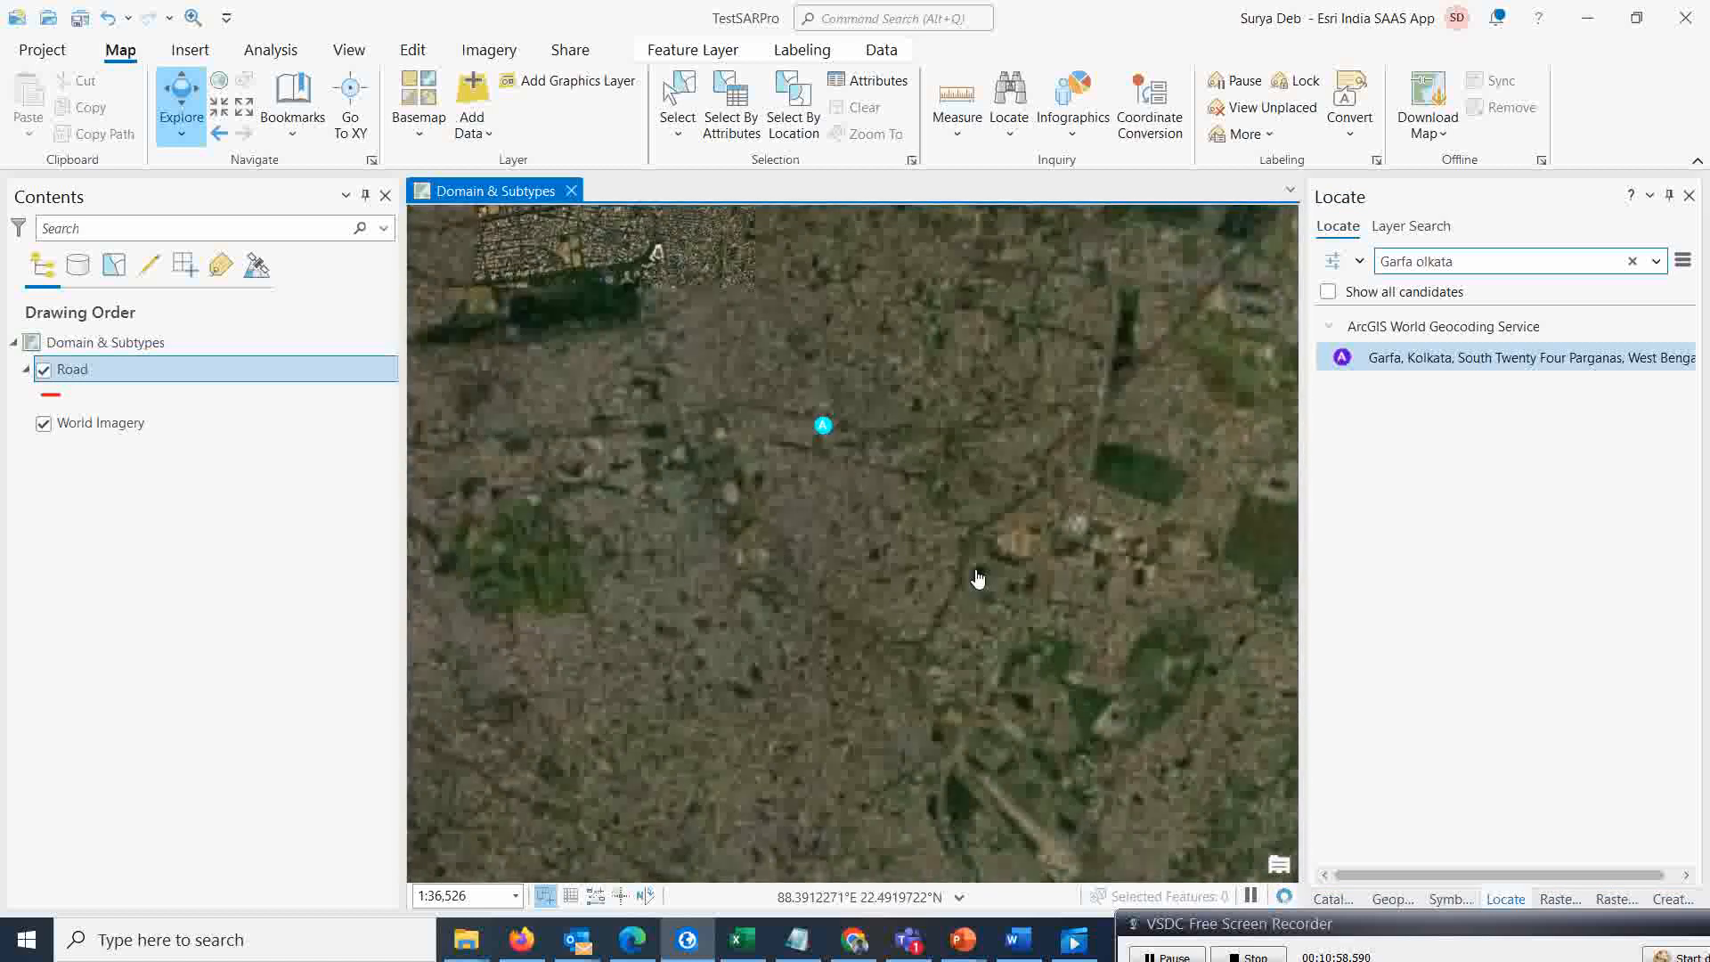
Pan and zoom the imagery around Garfa to find a road to digitize
{"action": "left_click_drag", "start_coordinate": [978, 581], "coordinate": [815, 593]}
{"action": "scroll", "coordinate": [886, 570], "scroll_direction": "up", "scroll_amount": 4}
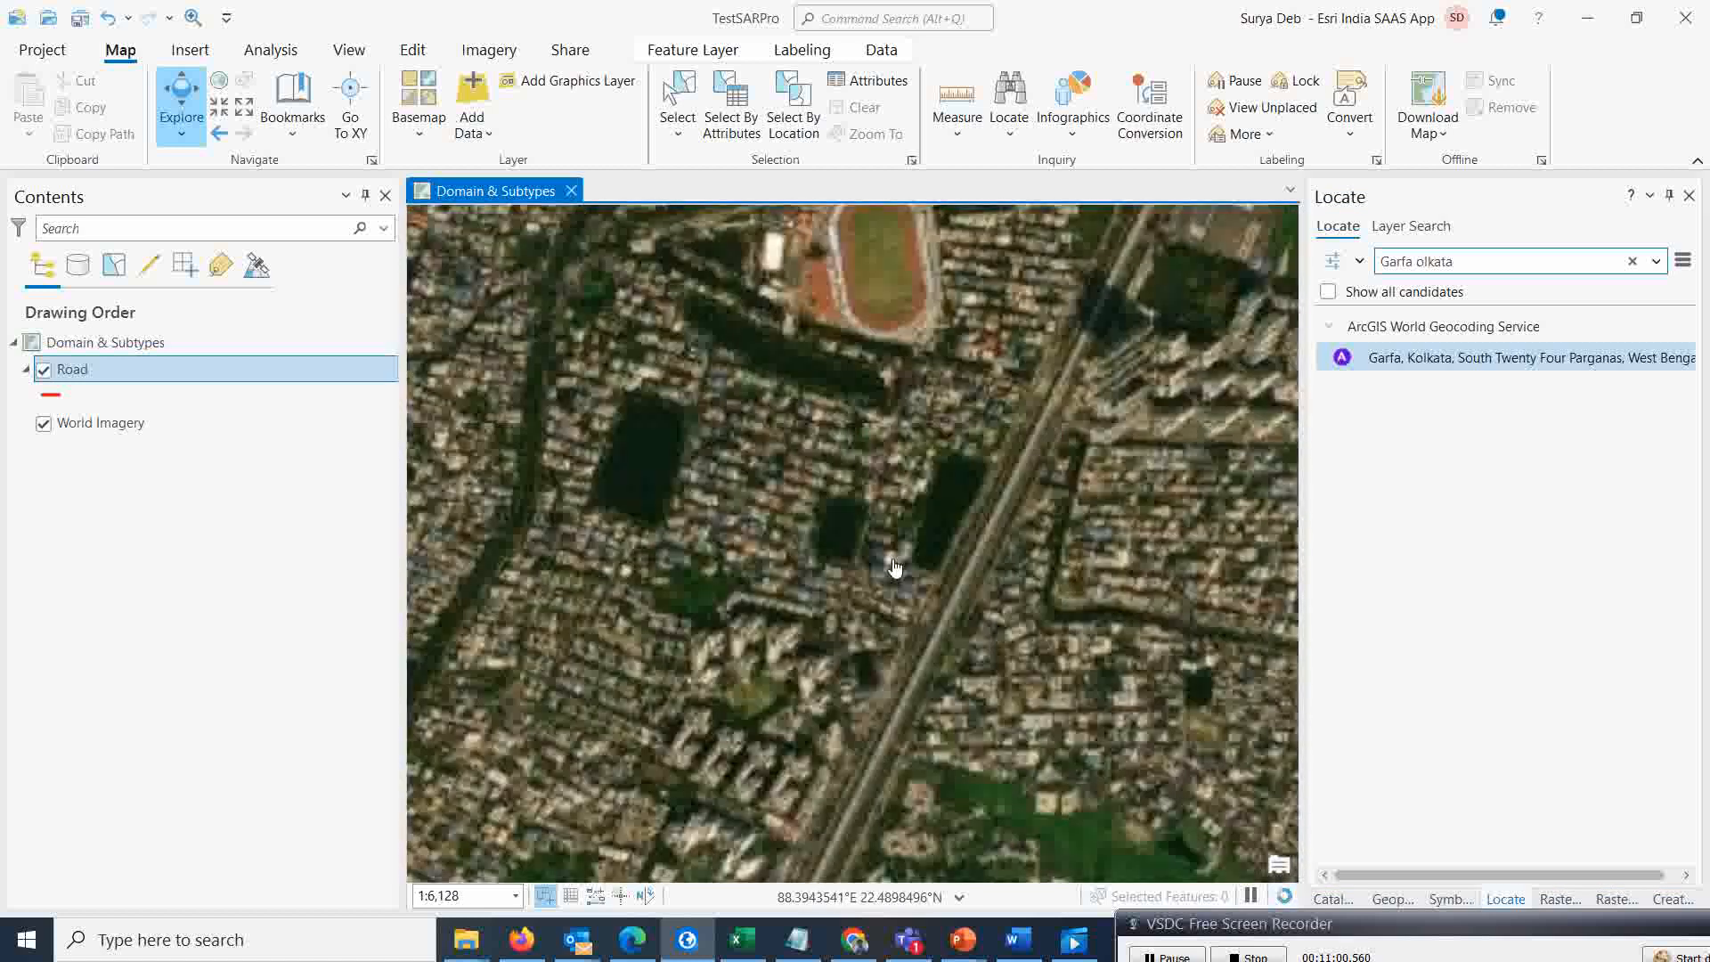
{"action": "scroll", "coordinate": [958, 397], "scroll_direction": "down", "scroll_amount": 2}
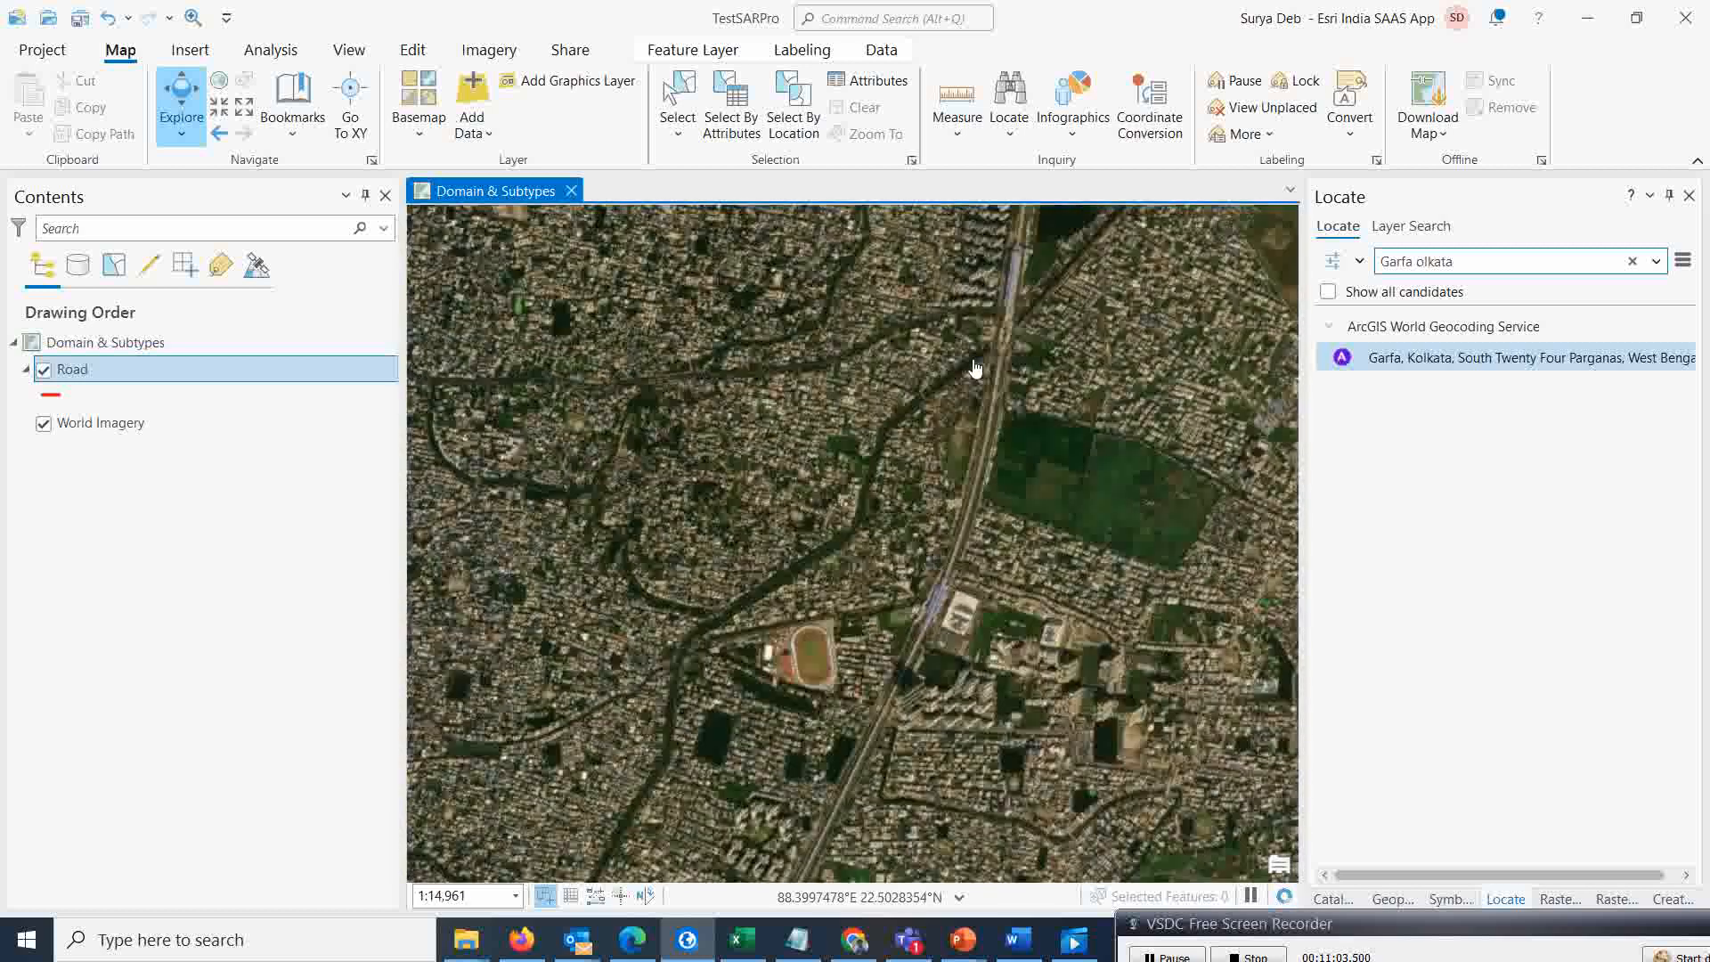
{"action": "left_click_drag", "start_coordinate": [976, 368], "coordinate": [951, 555]}
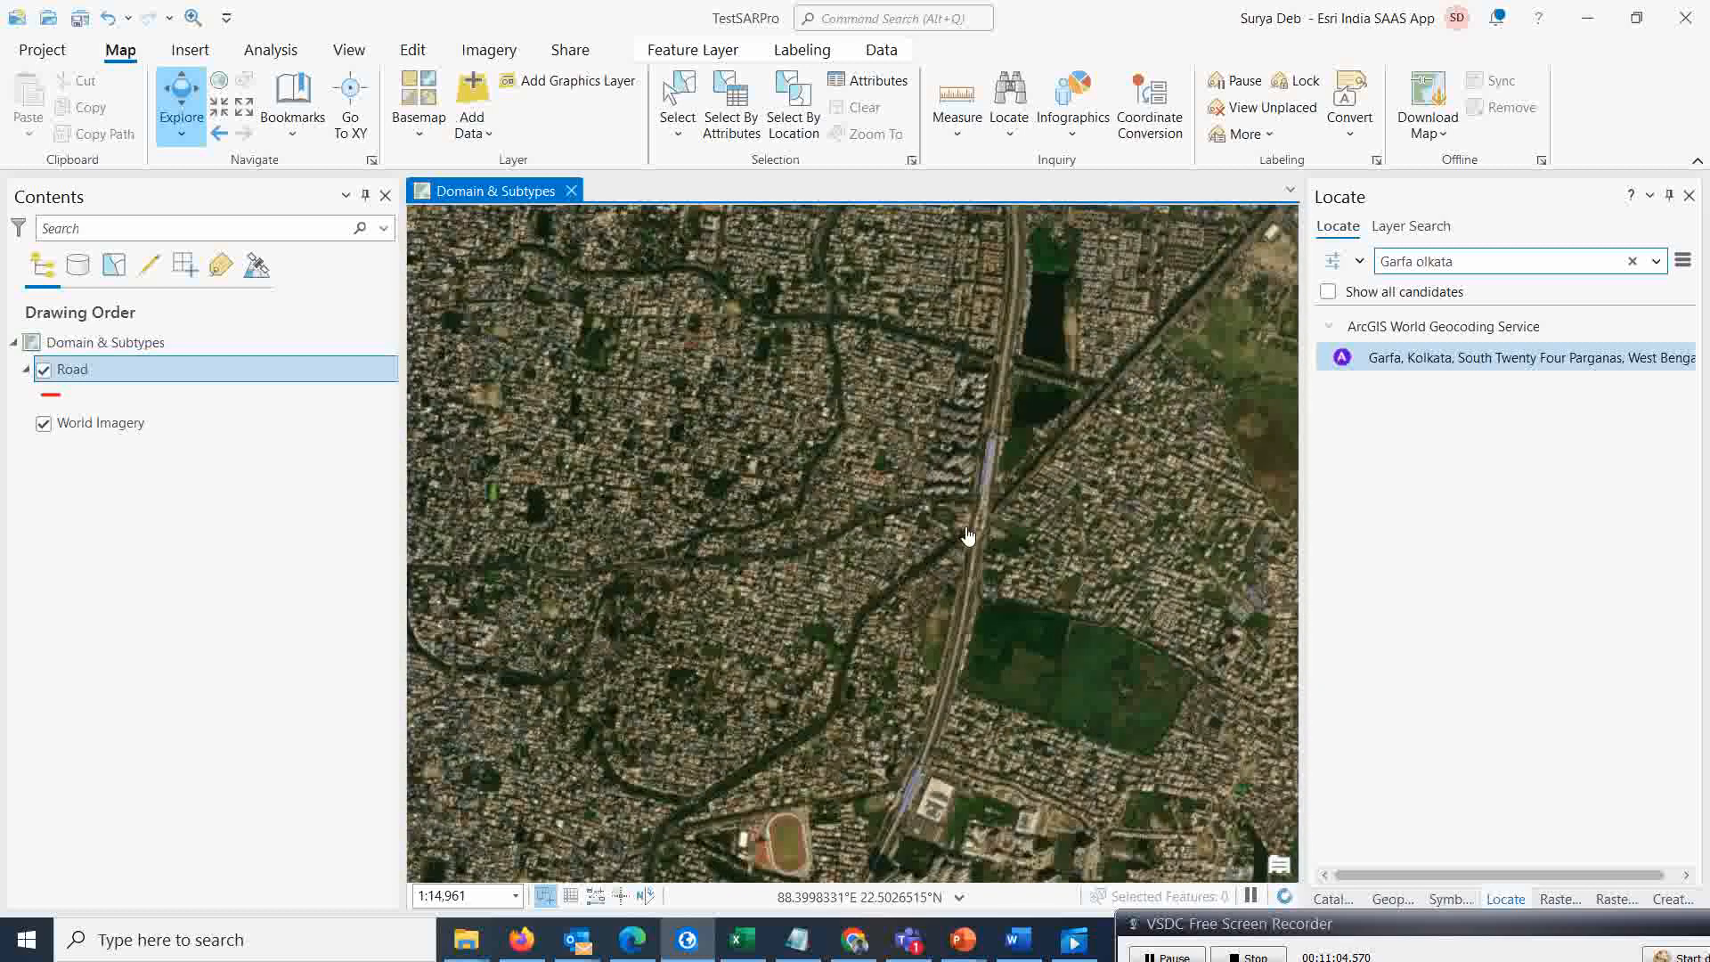
{"action": "scroll", "coordinate": [972, 539], "scroll_direction": "up", "scroll_amount": 2}
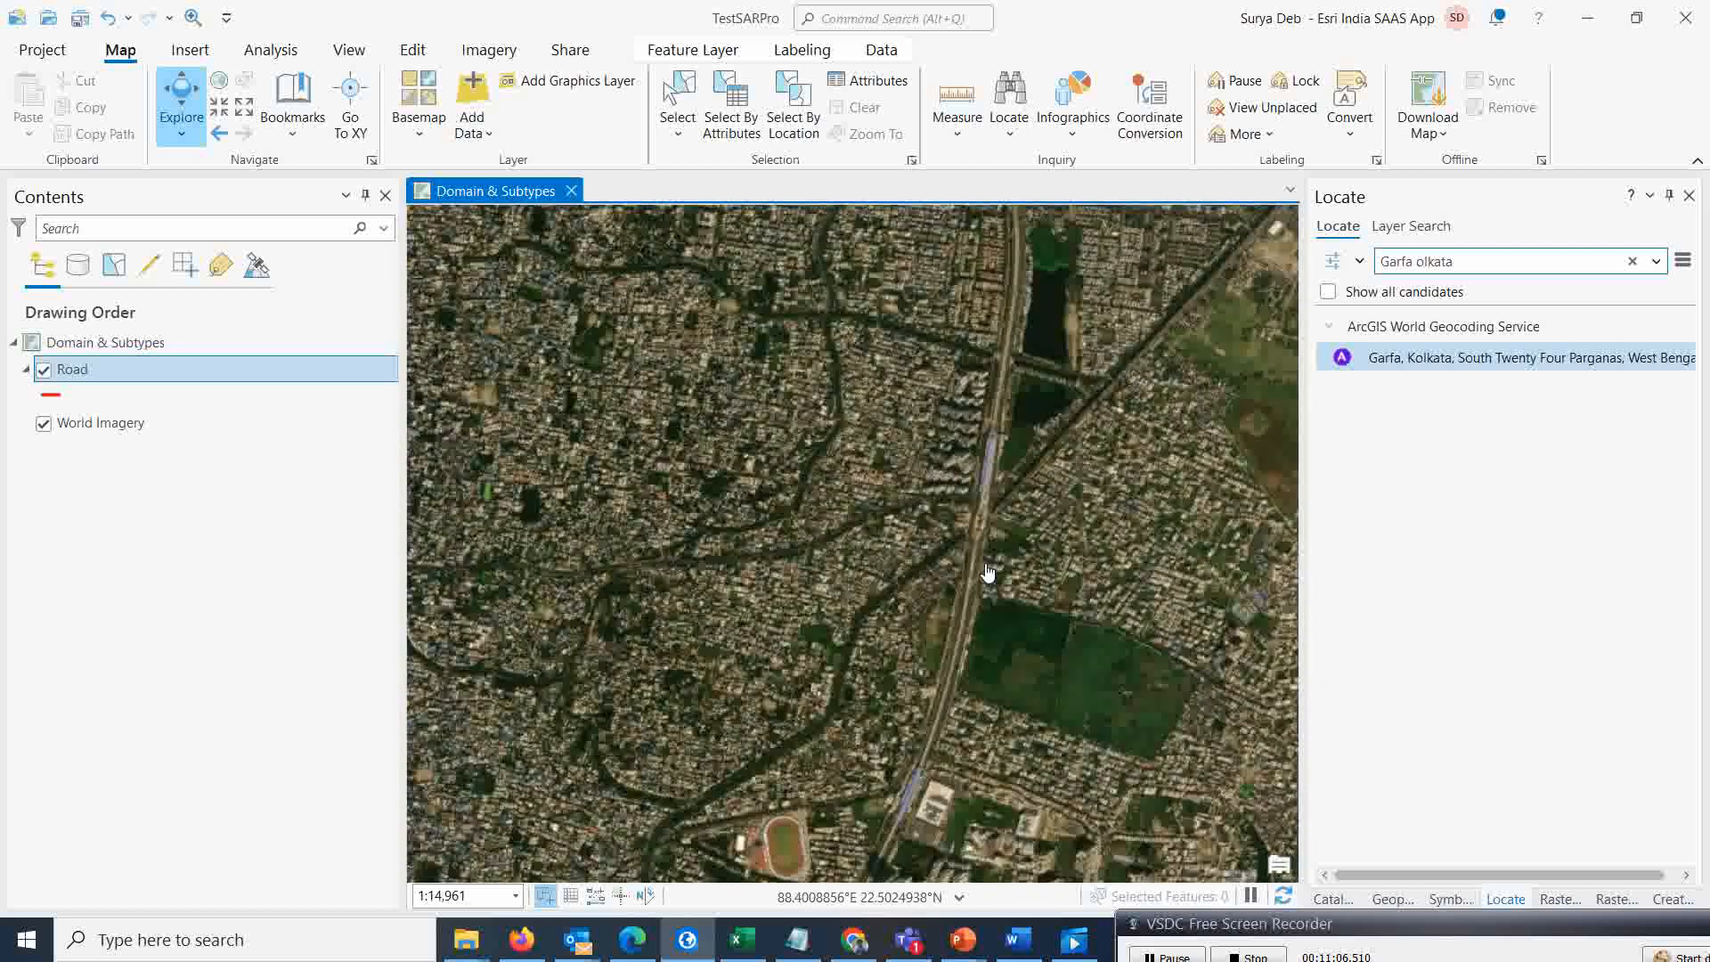
{"action": "left_click_drag", "start_coordinate": [980, 533], "coordinate": [950, 612]}
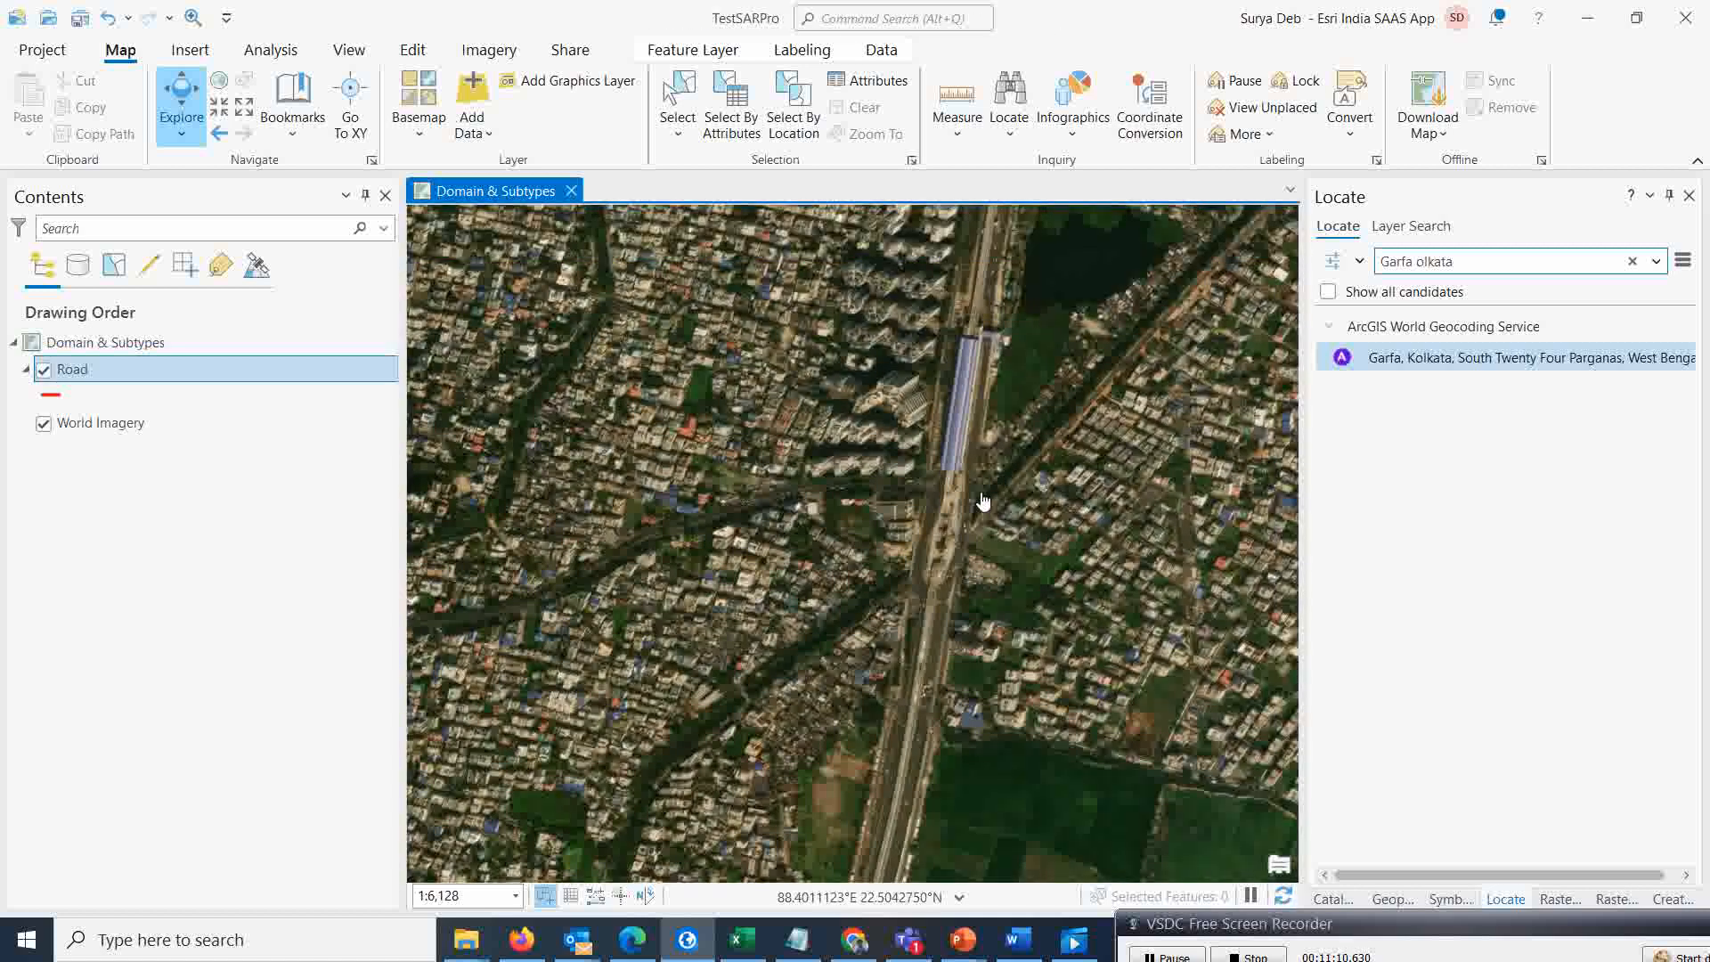
{"action": "left_click_drag", "start_coordinate": [933, 549], "coordinate": [883, 517]}
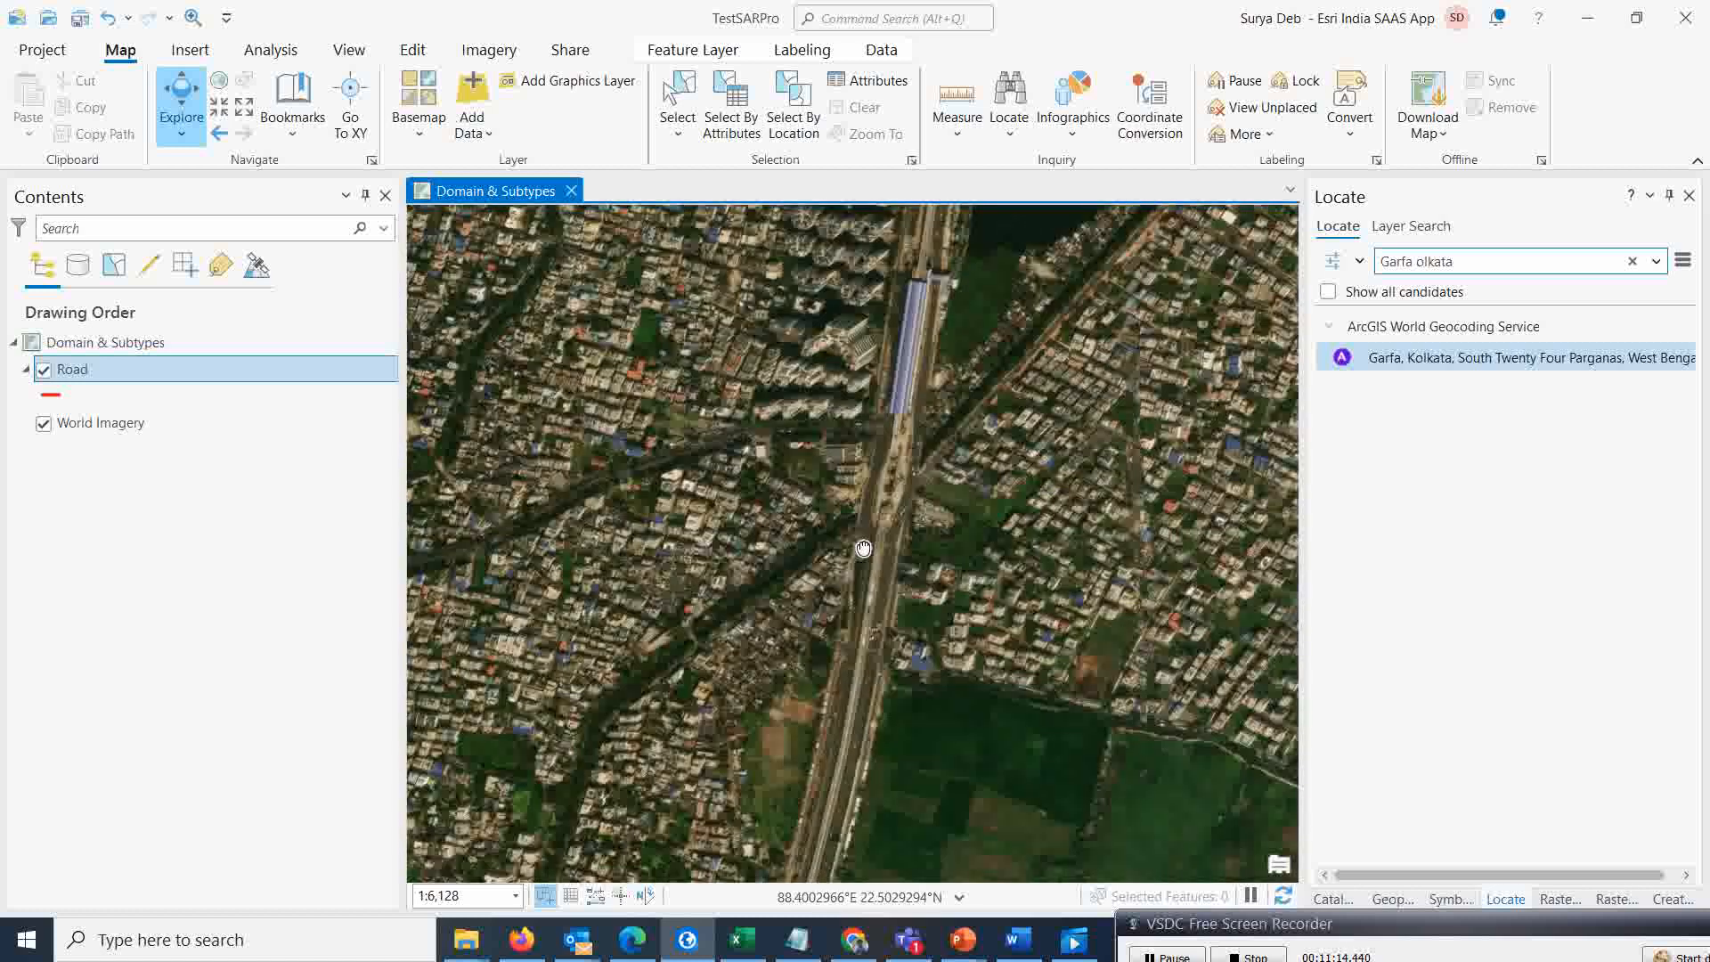
{"action": "left_click_drag", "start_coordinate": [896, 465], "coordinate": [887, 563]}
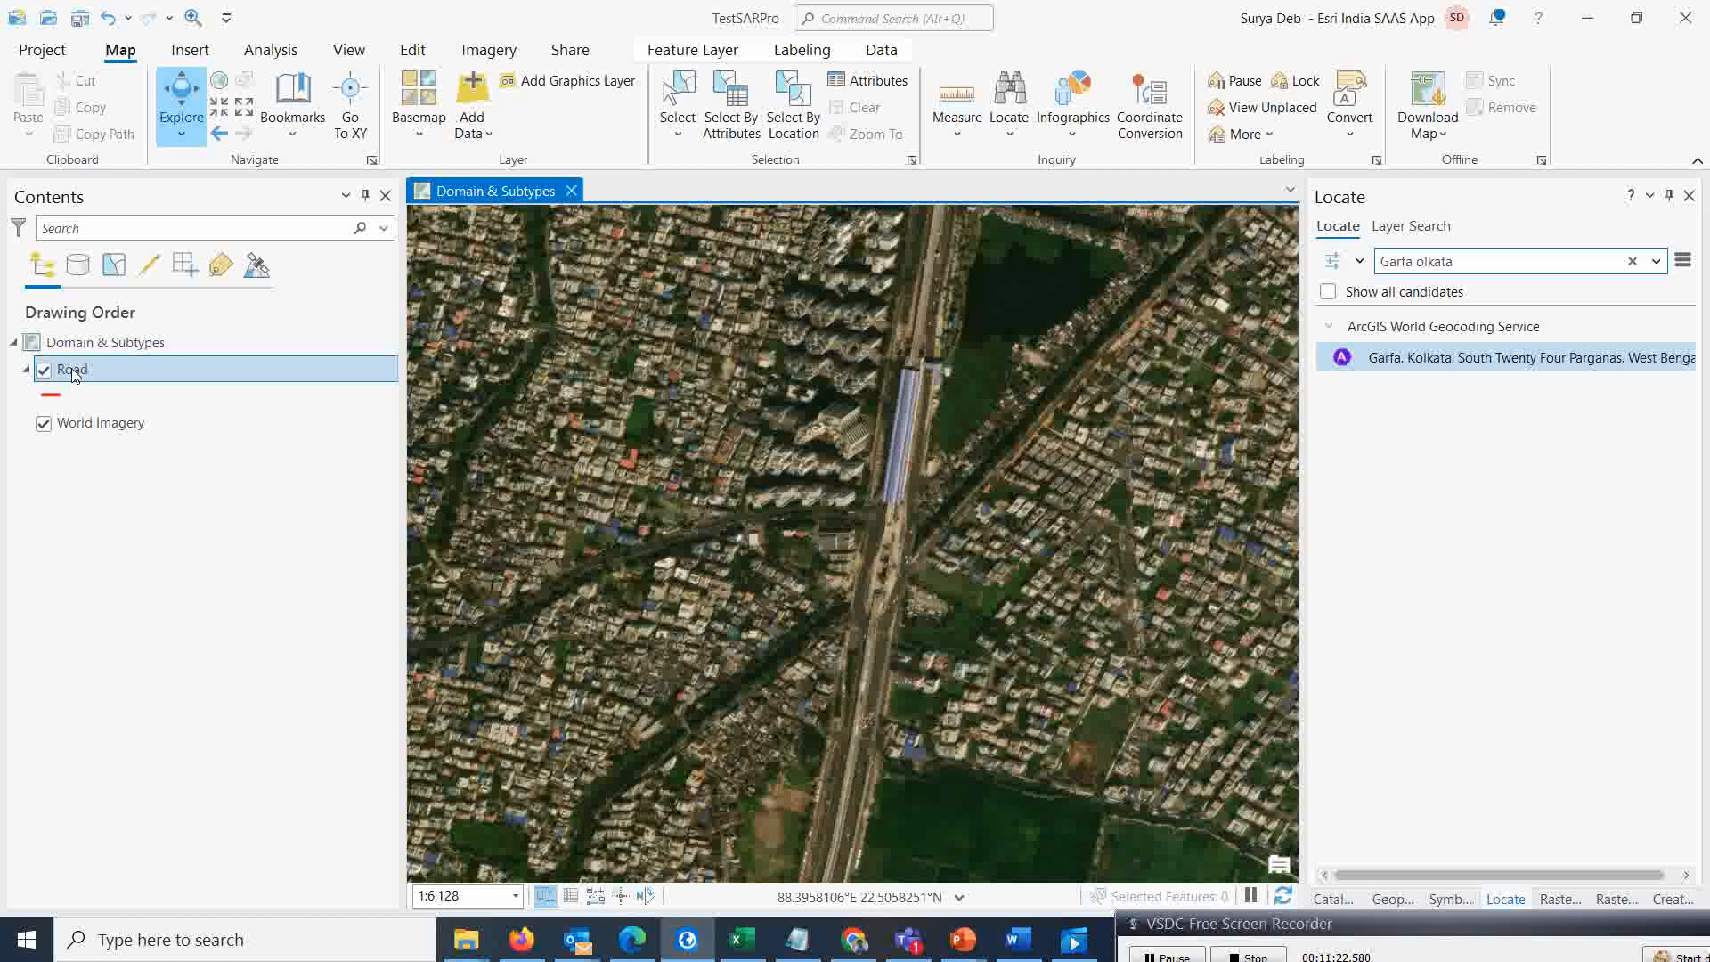
Open the Road layer's fields view and assign the Lane domain to the Lane field
{"action": "left_click", "coordinate": [443, 51]}
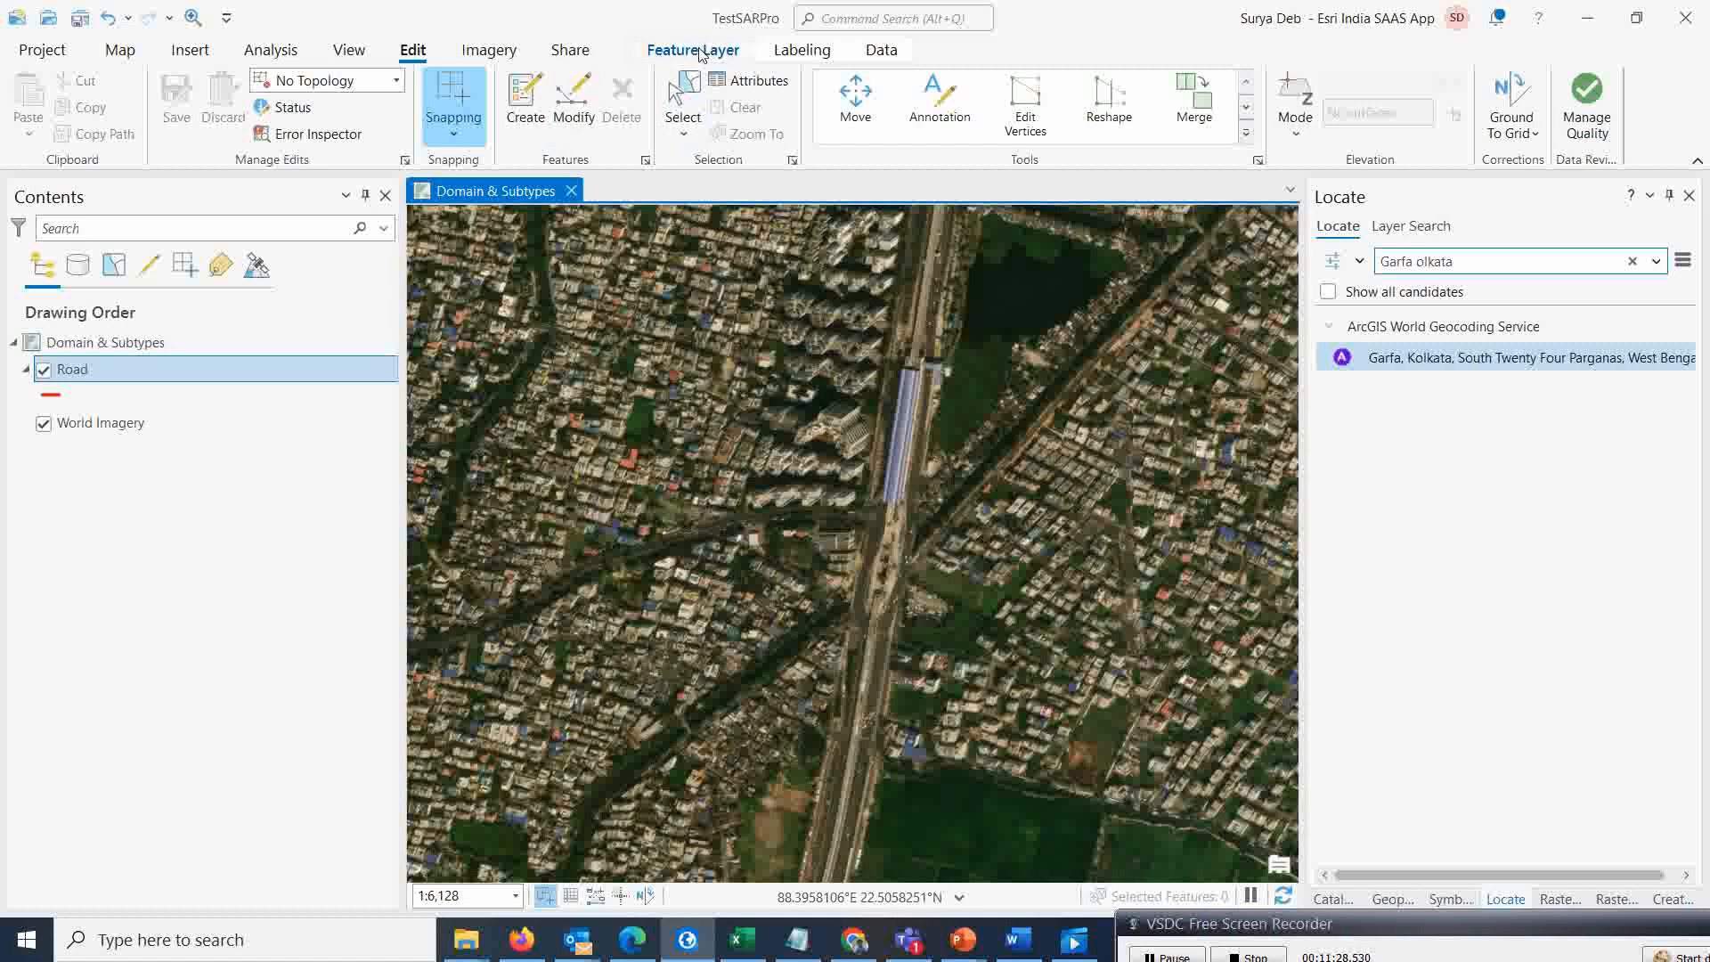
{"action": "left_click", "coordinate": [881, 51]}
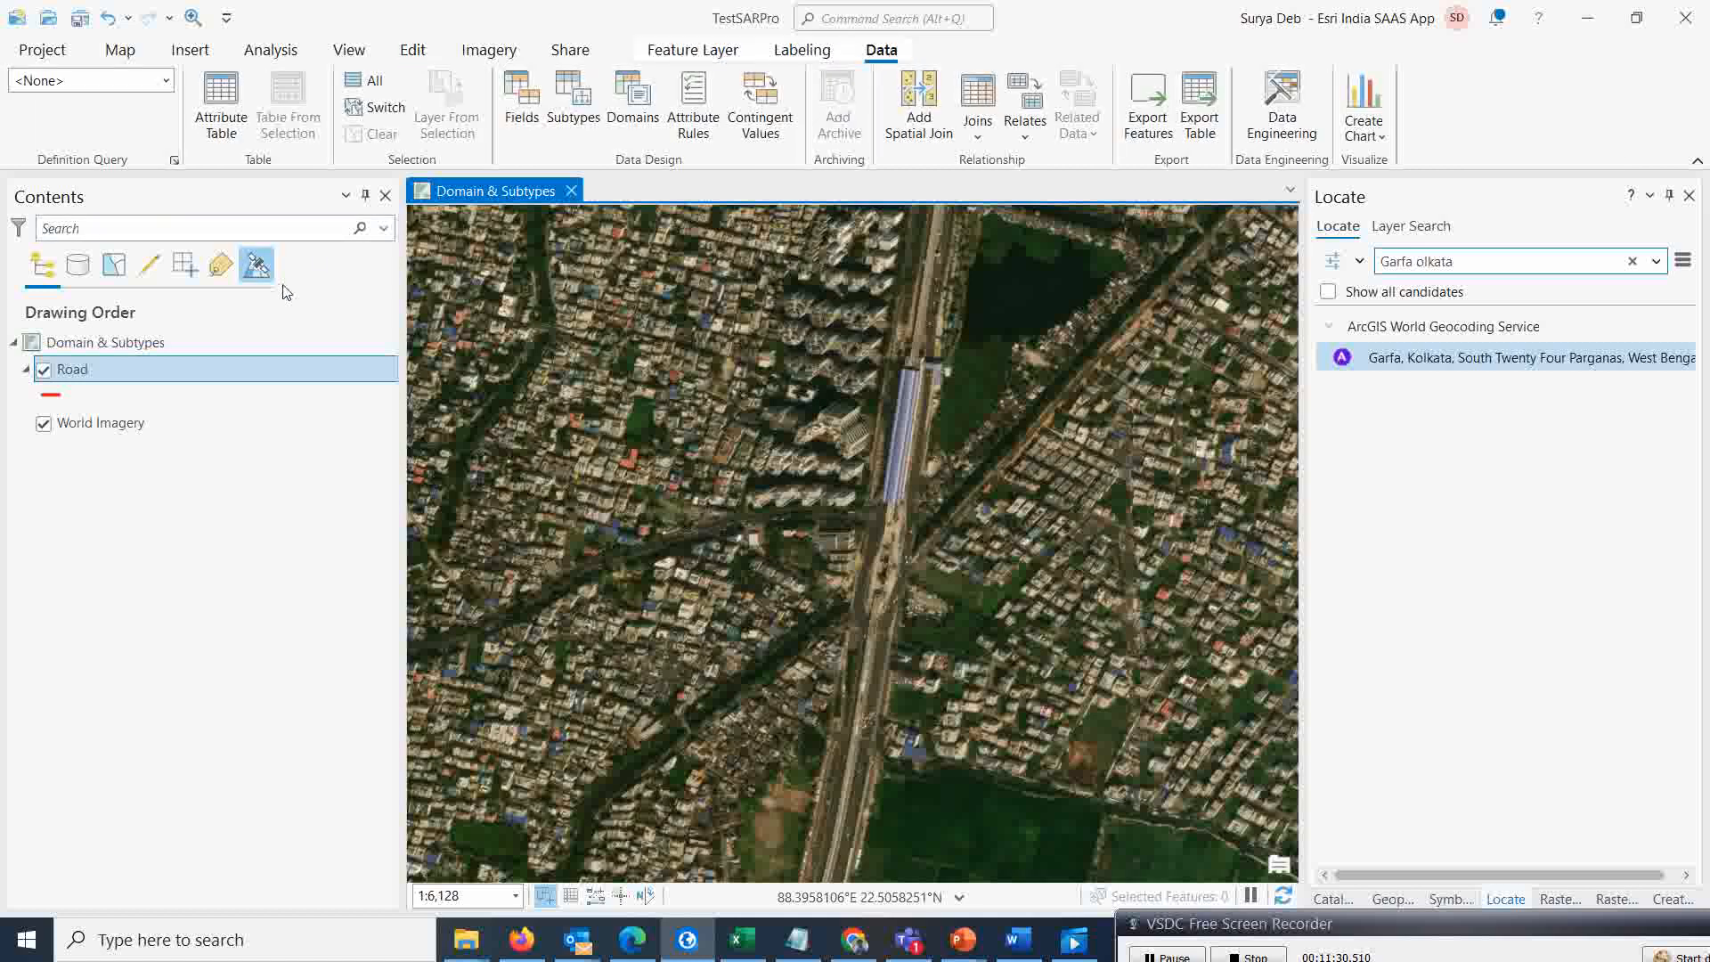
{"action": "left_click", "coordinate": [537, 120]}
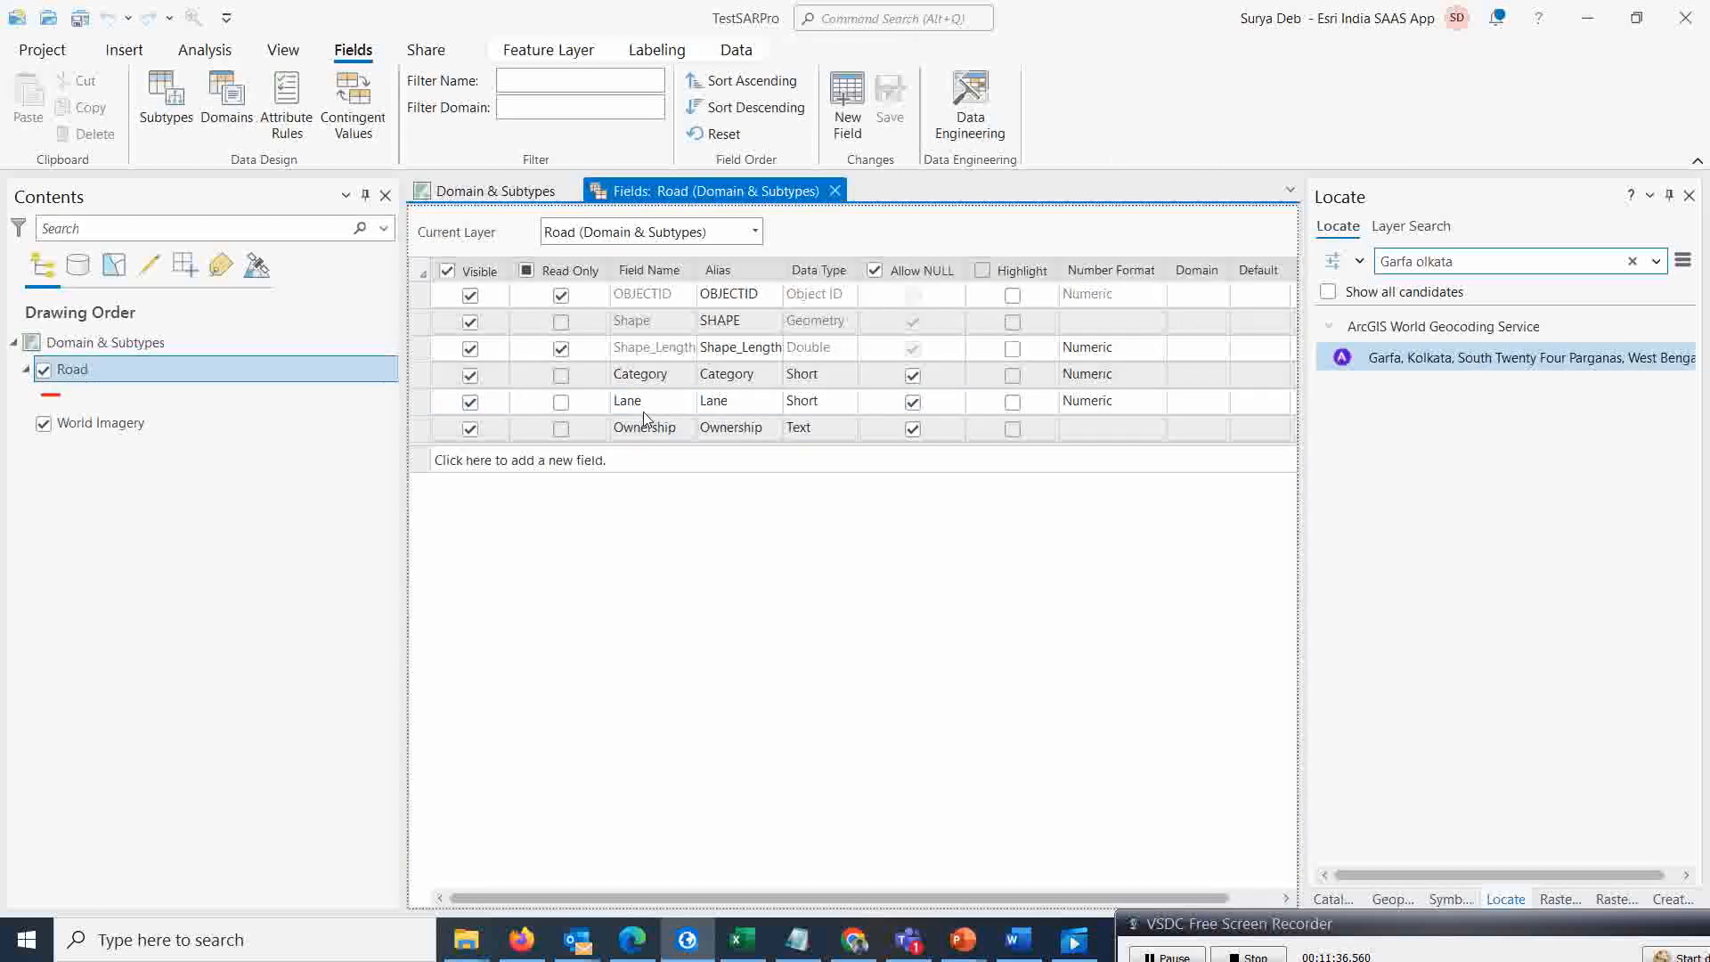
{"action": "left_click", "coordinate": [734, 404]}
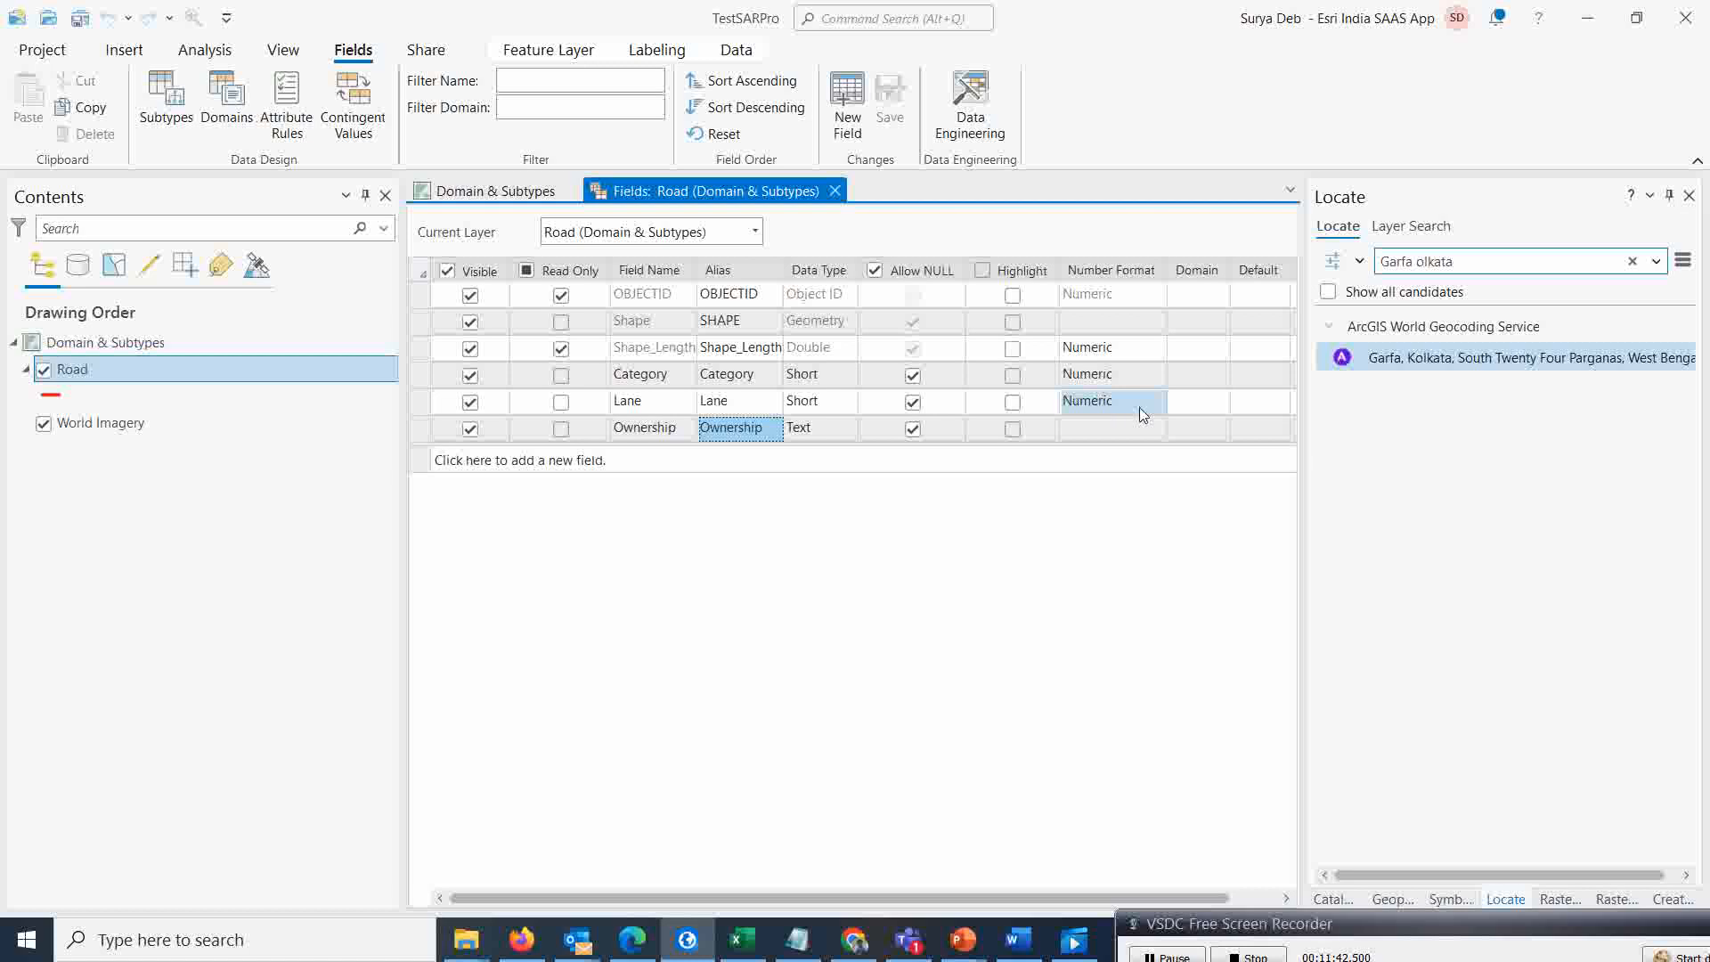
{"action": "left_click", "coordinate": [1218, 404]}
{"action": "left_click", "coordinate": [1221, 405]}
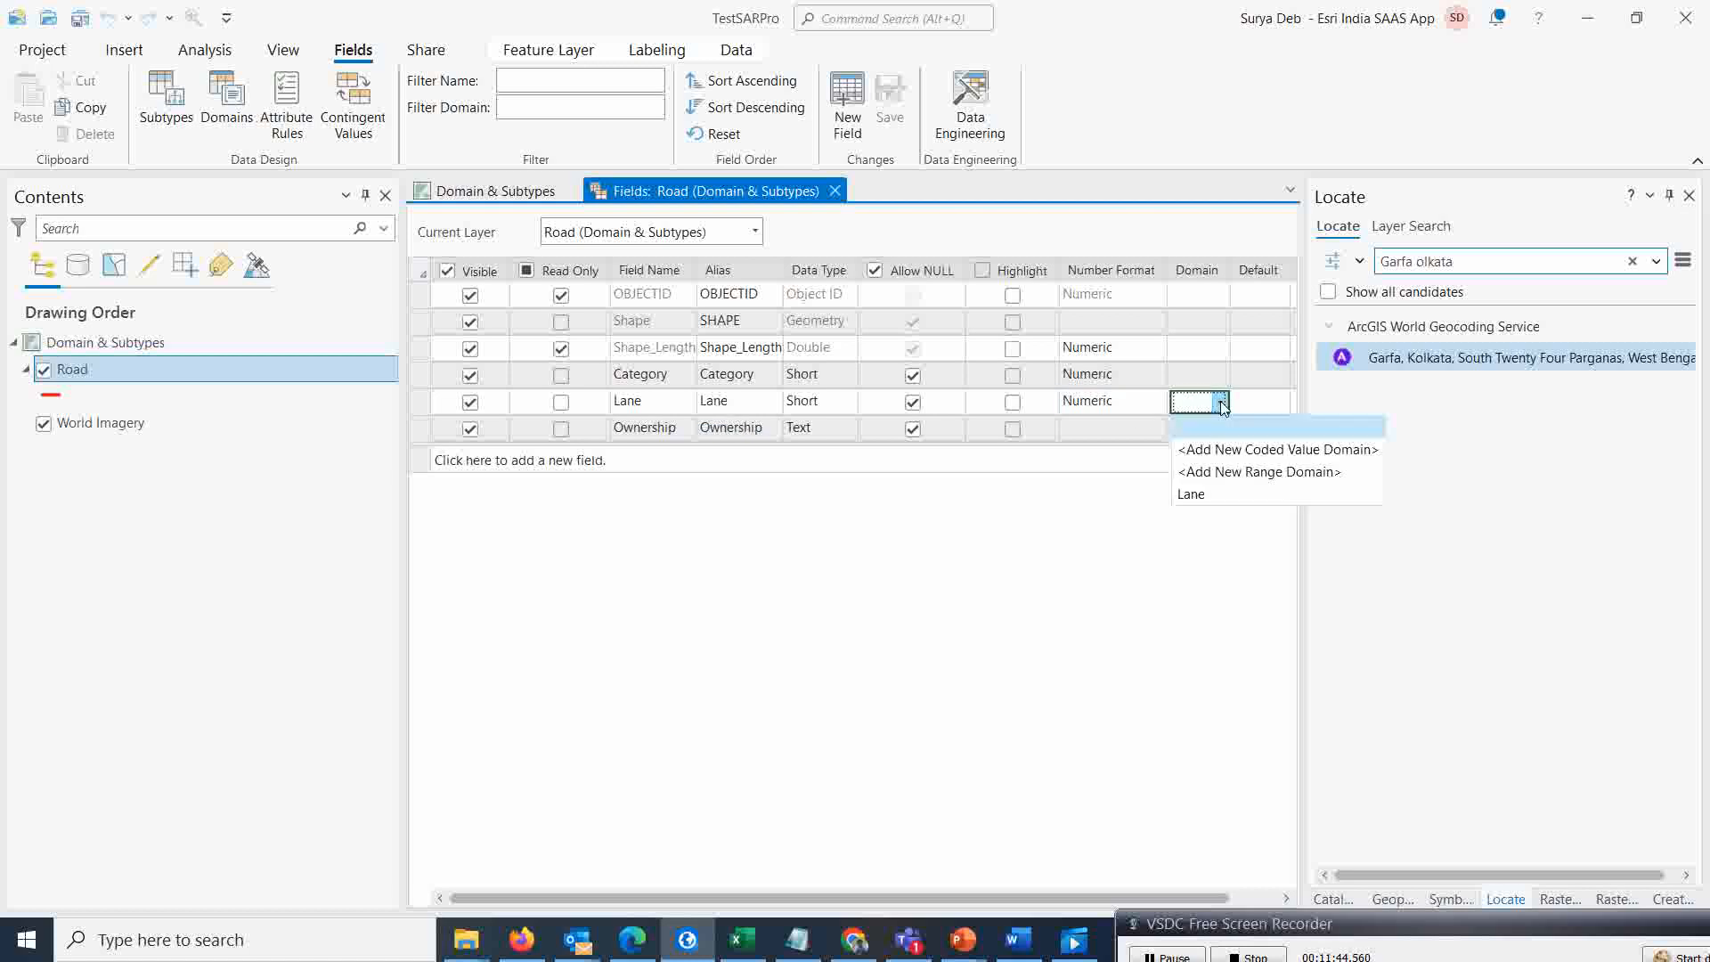
{"action": "left_click", "coordinate": [1191, 495]}
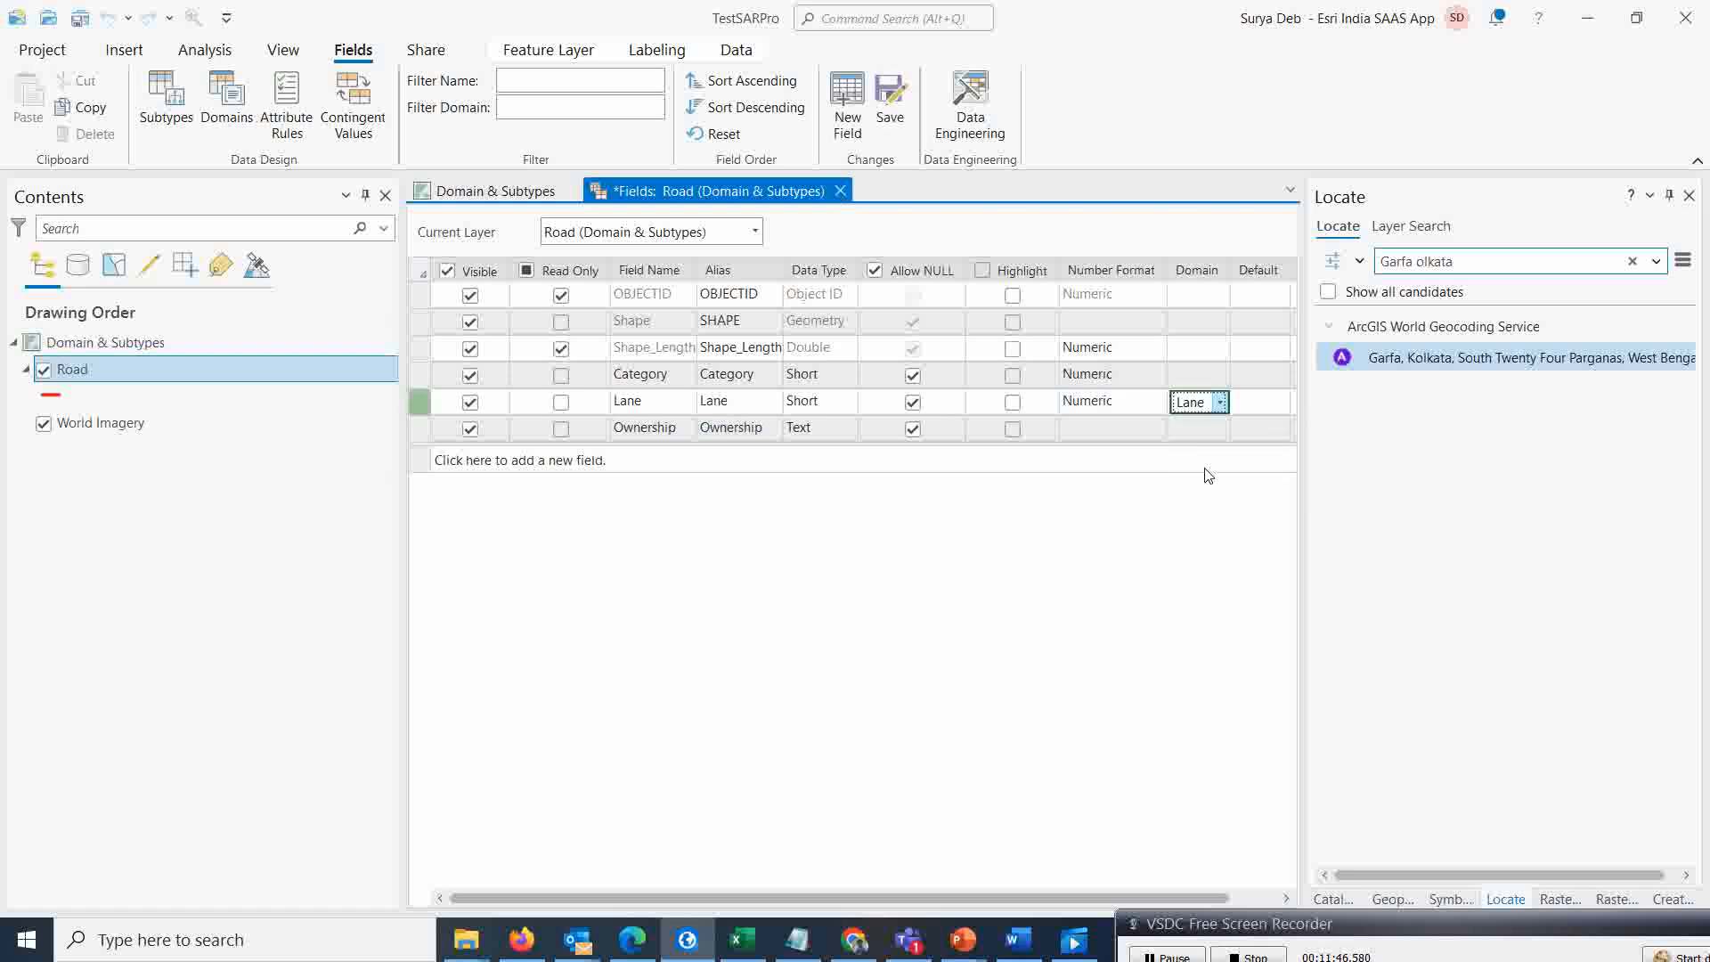
Assign the Ownership domain to the Ownership field, save the field changes and close the fields view
{"action": "left_click", "coordinate": [1216, 425]}
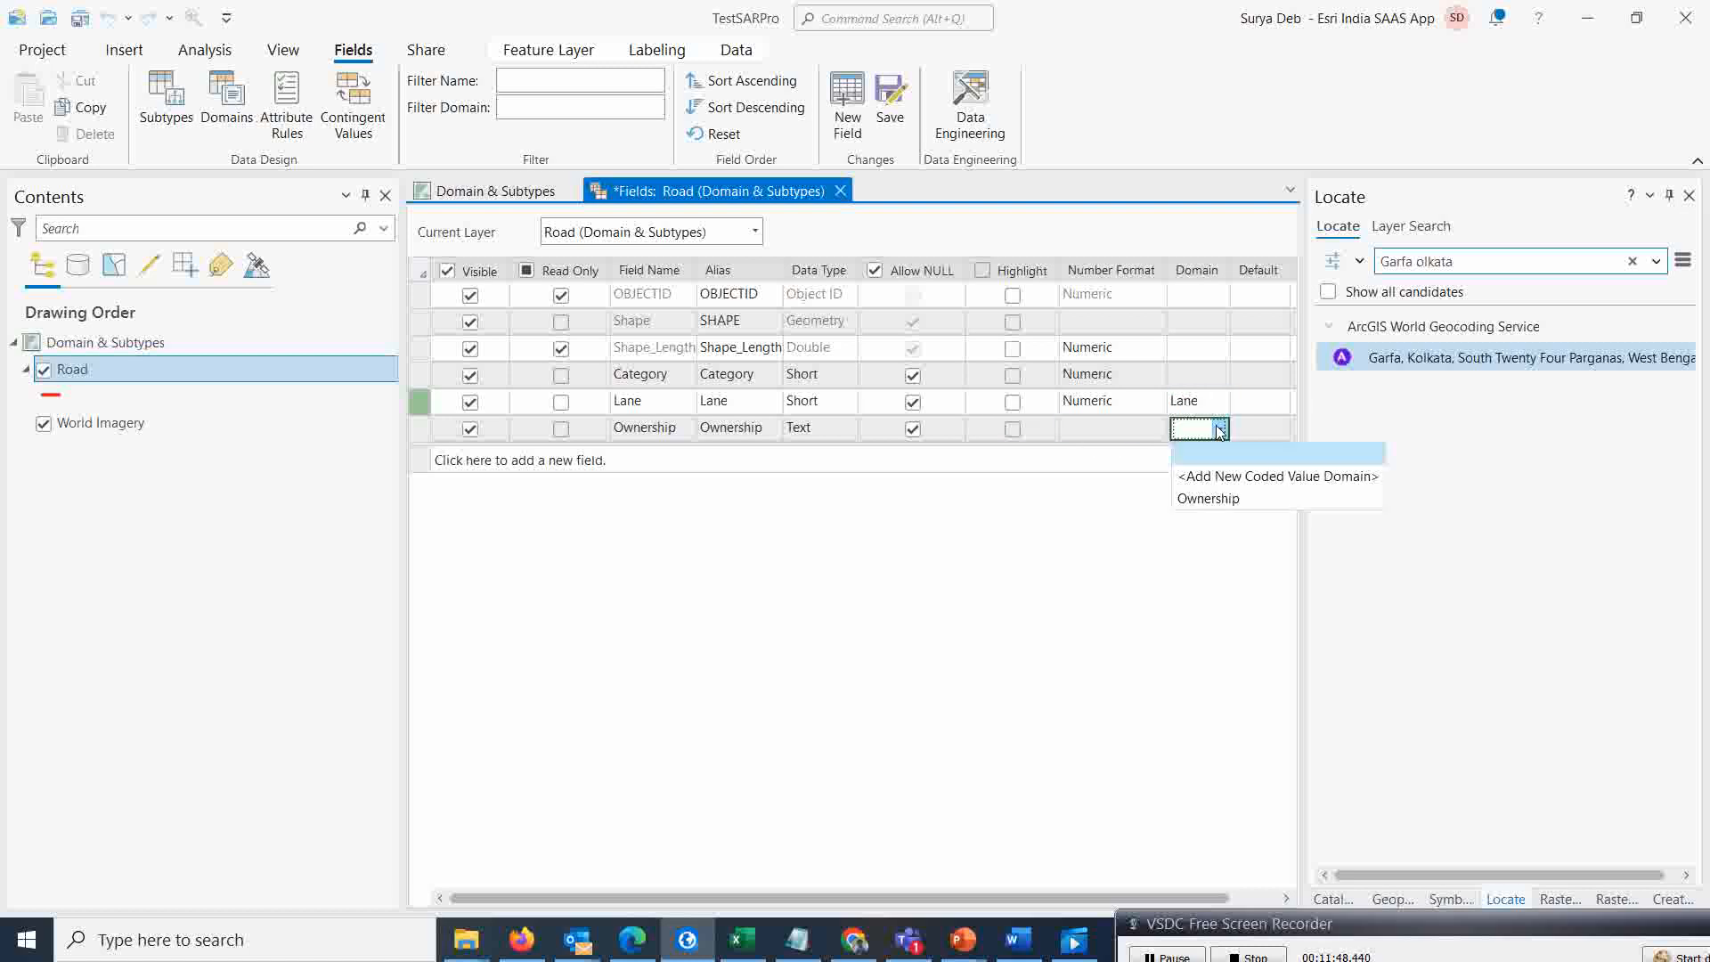
{"action": "left_click", "coordinate": [1216, 496]}
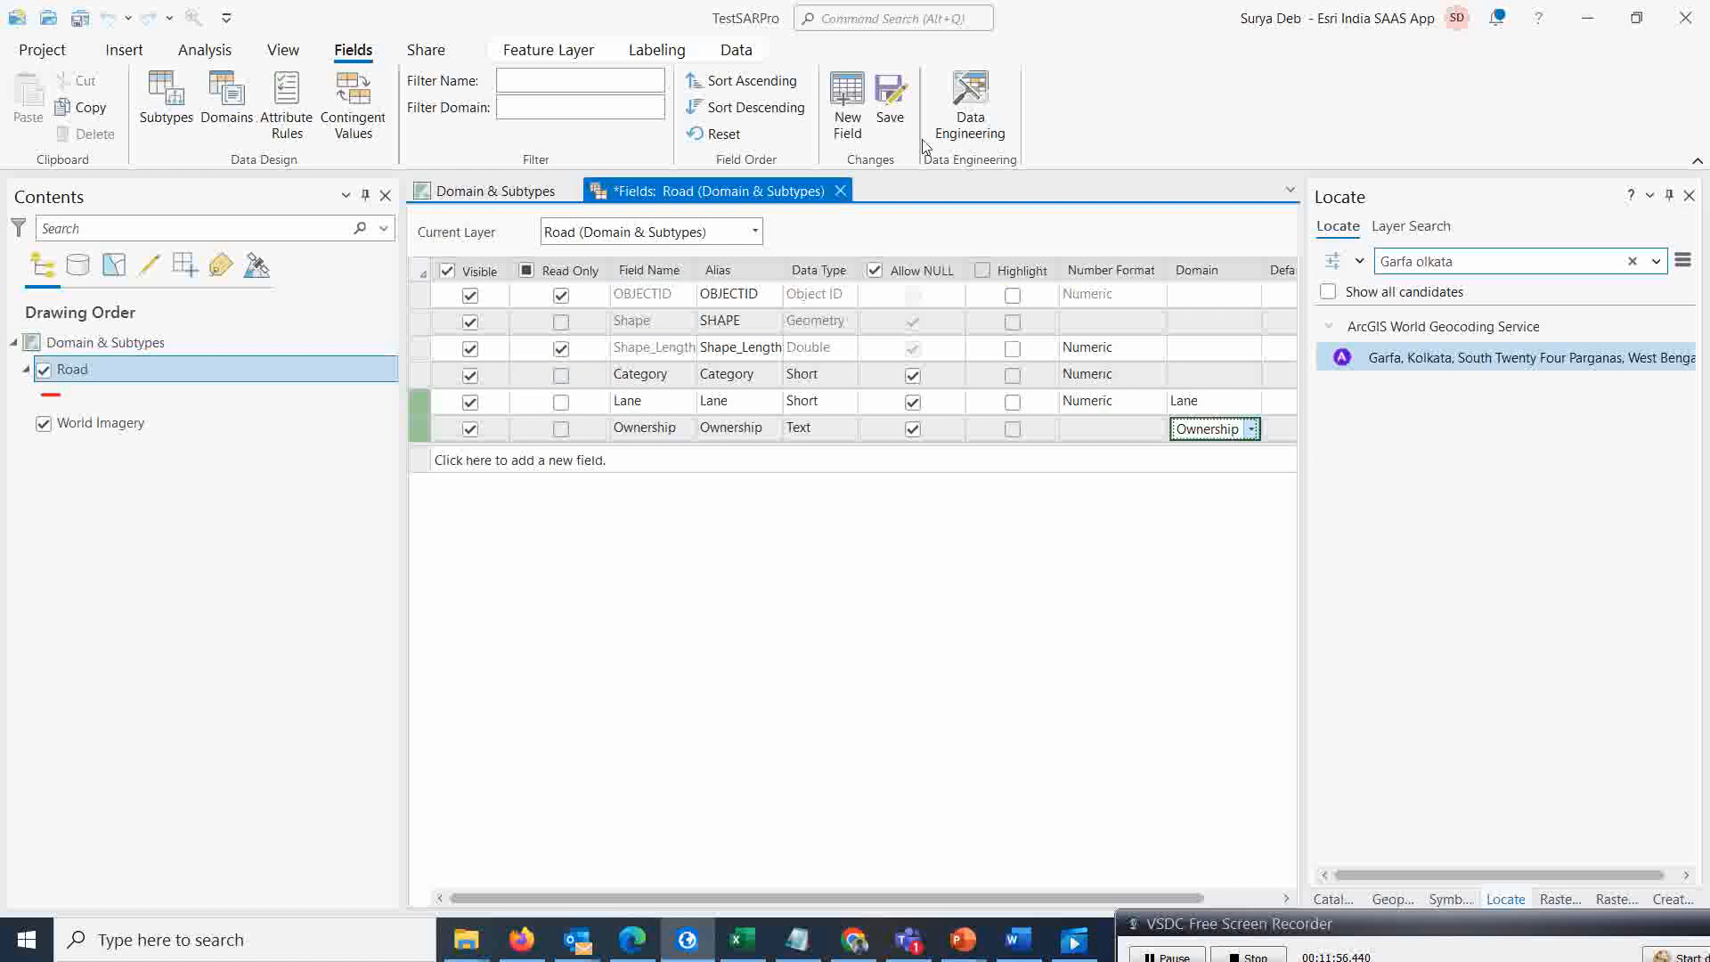
{"action": "left_click", "coordinate": [891, 105]}
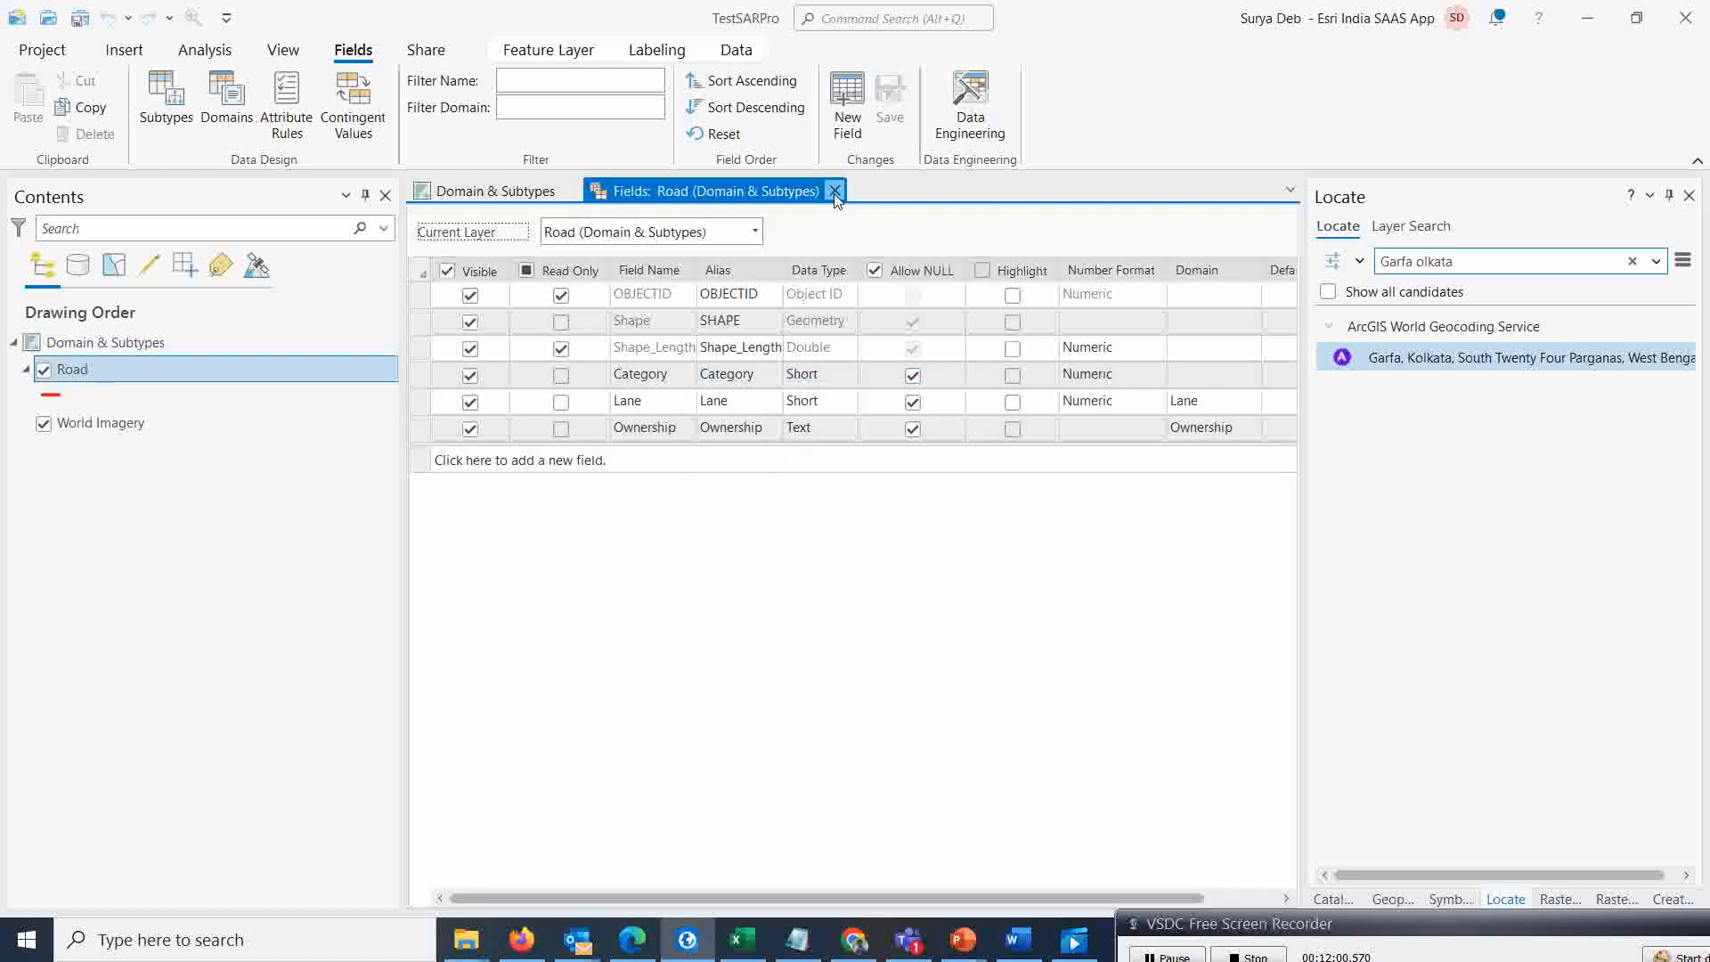
{"action": "left_click", "coordinate": [833, 192]}
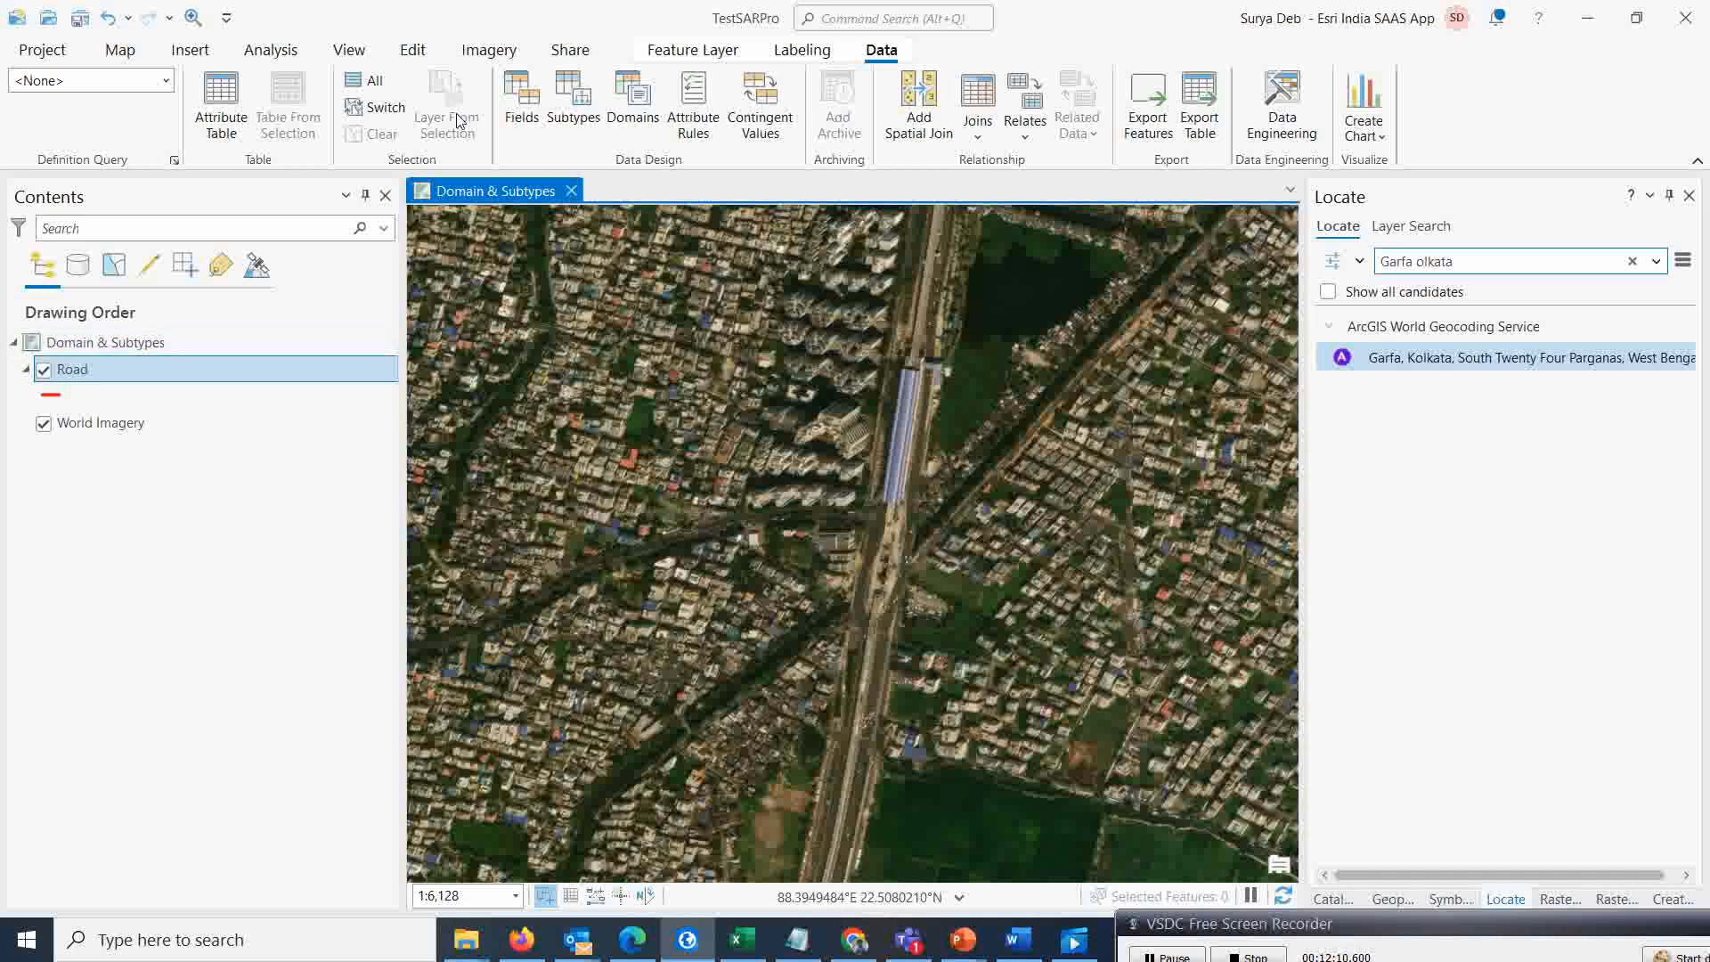
Digitize a new Road line along the main road beside the railway using the Road template
{"action": "left_click", "coordinate": [412, 50]}
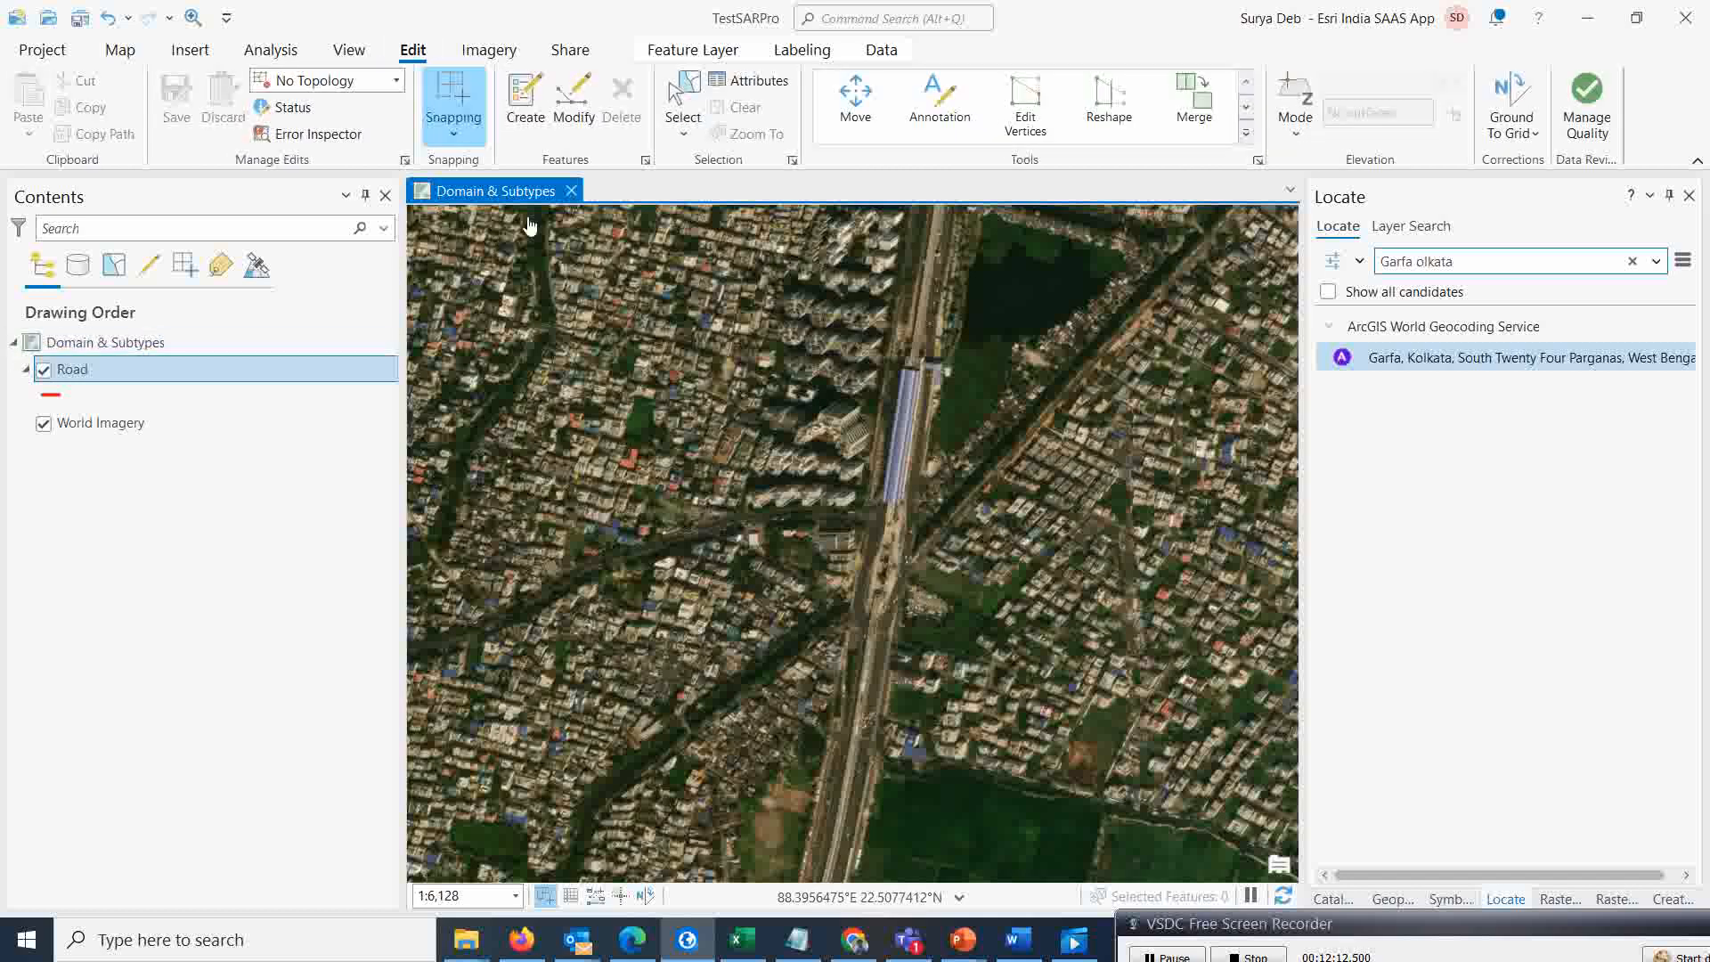
{"action": "left_click", "coordinate": [523, 105]}
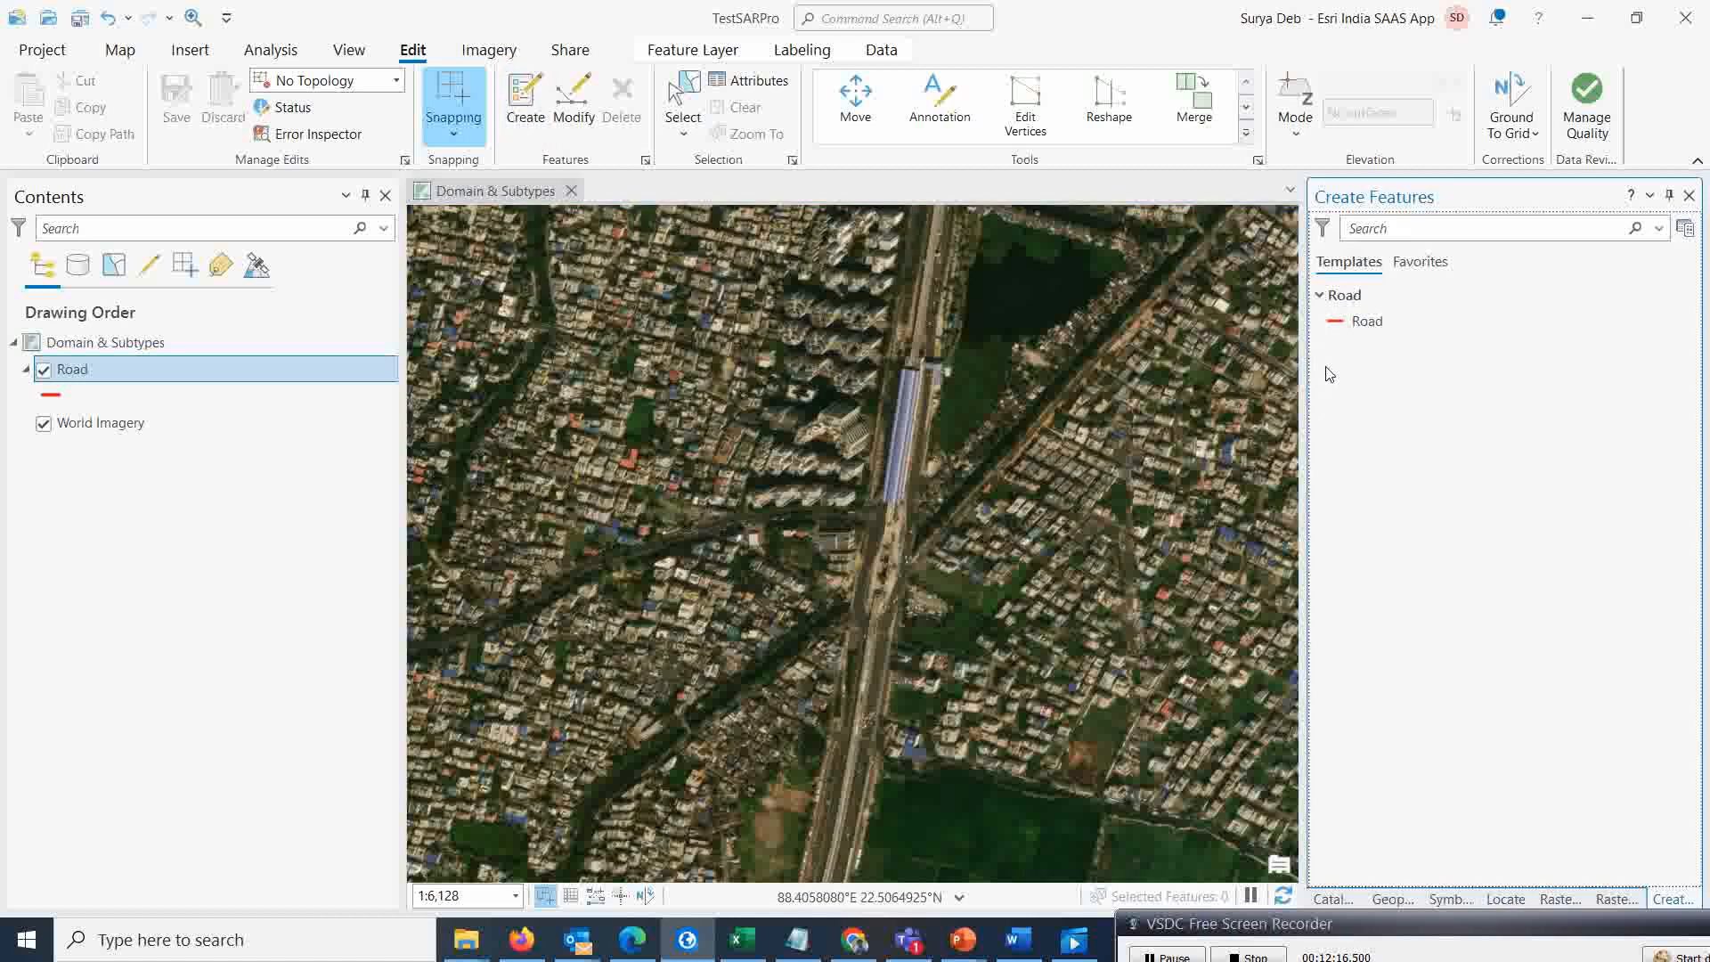
{"action": "left_click", "coordinate": [1340, 324]}
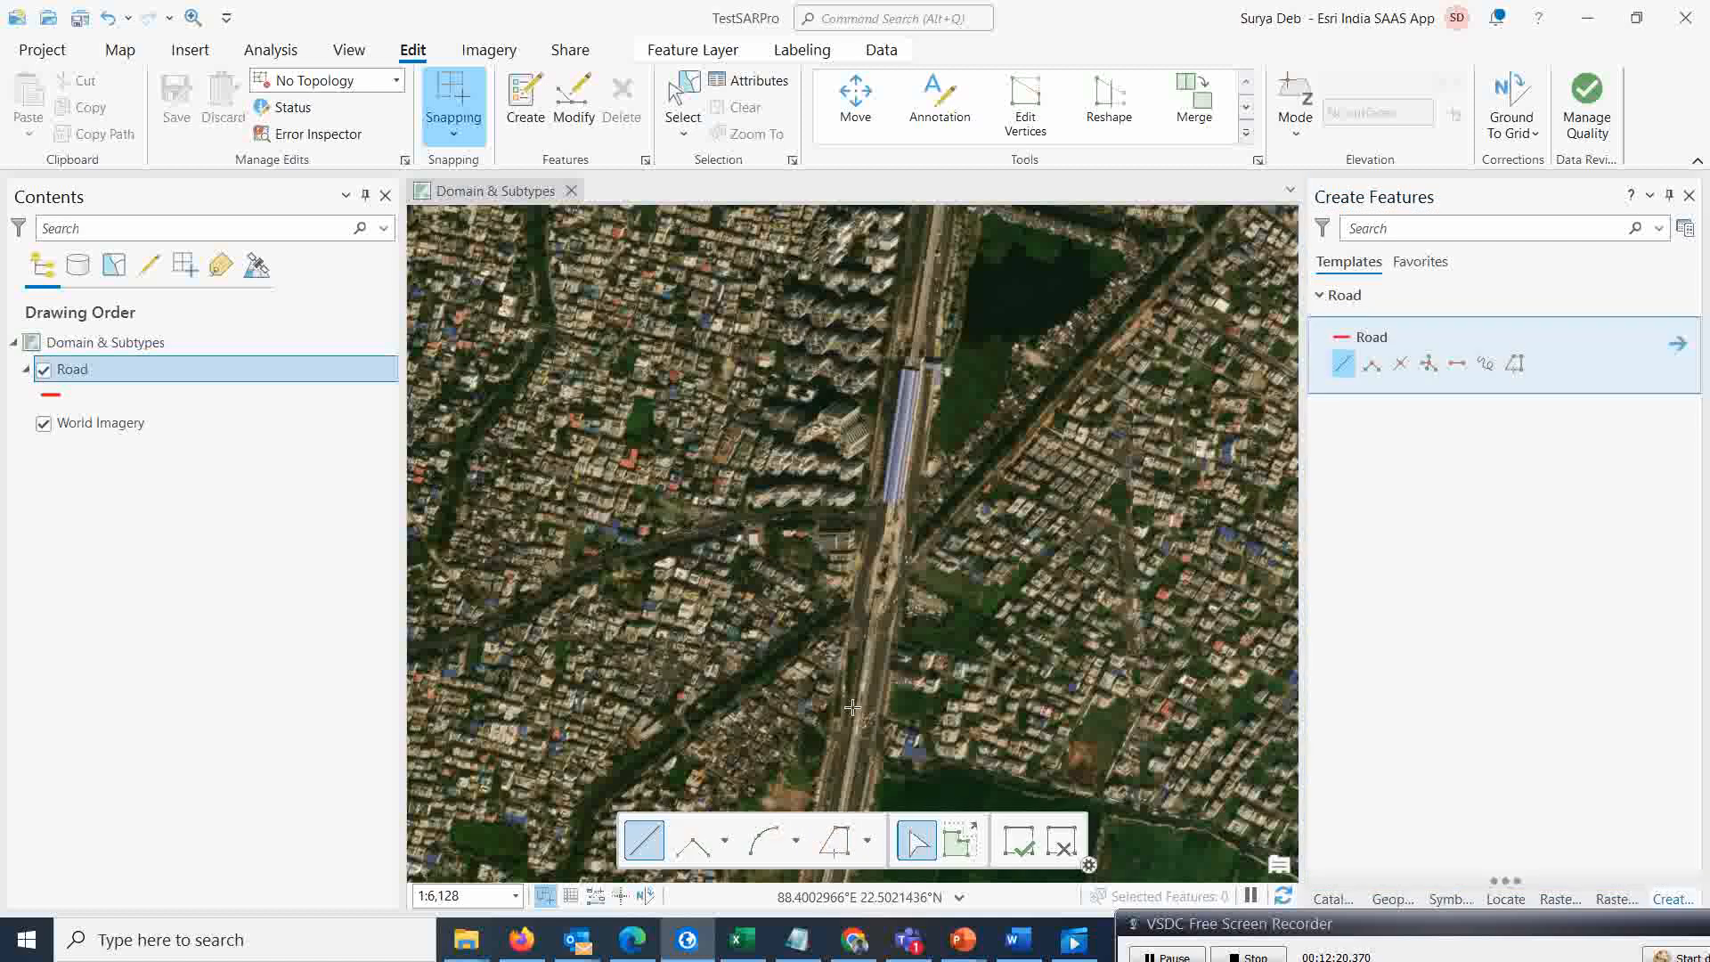
{"action": "left_click", "coordinate": [862, 745]}
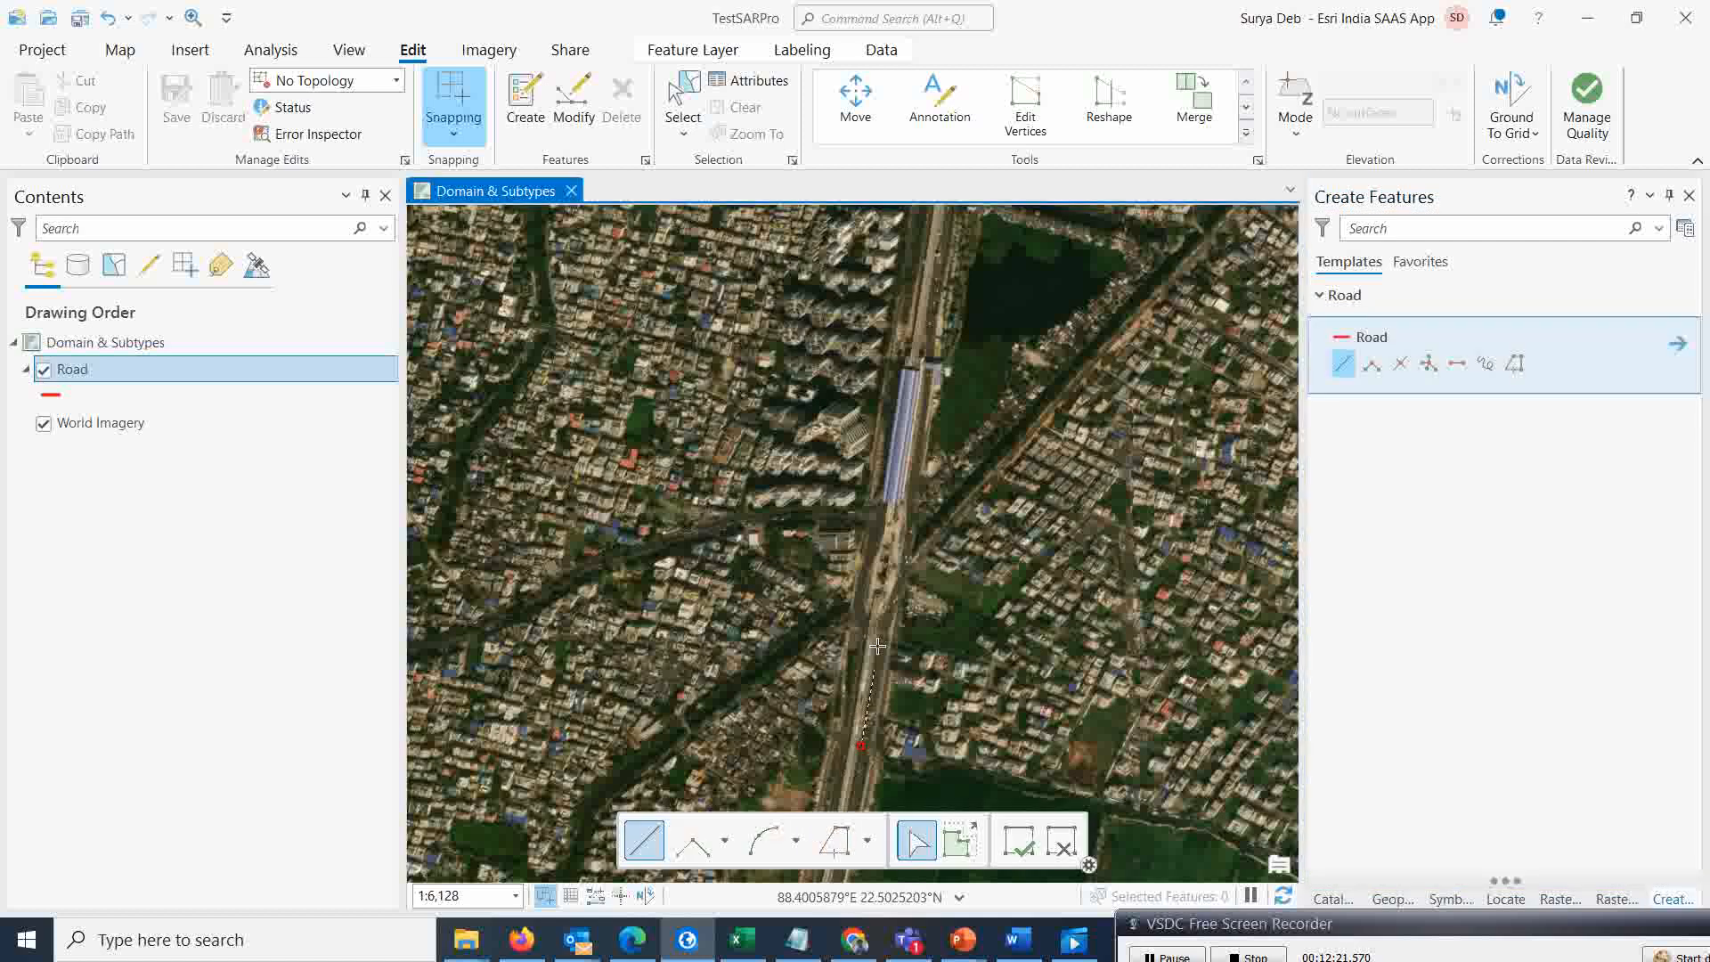
{"action": "left_click", "coordinate": [887, 586]}
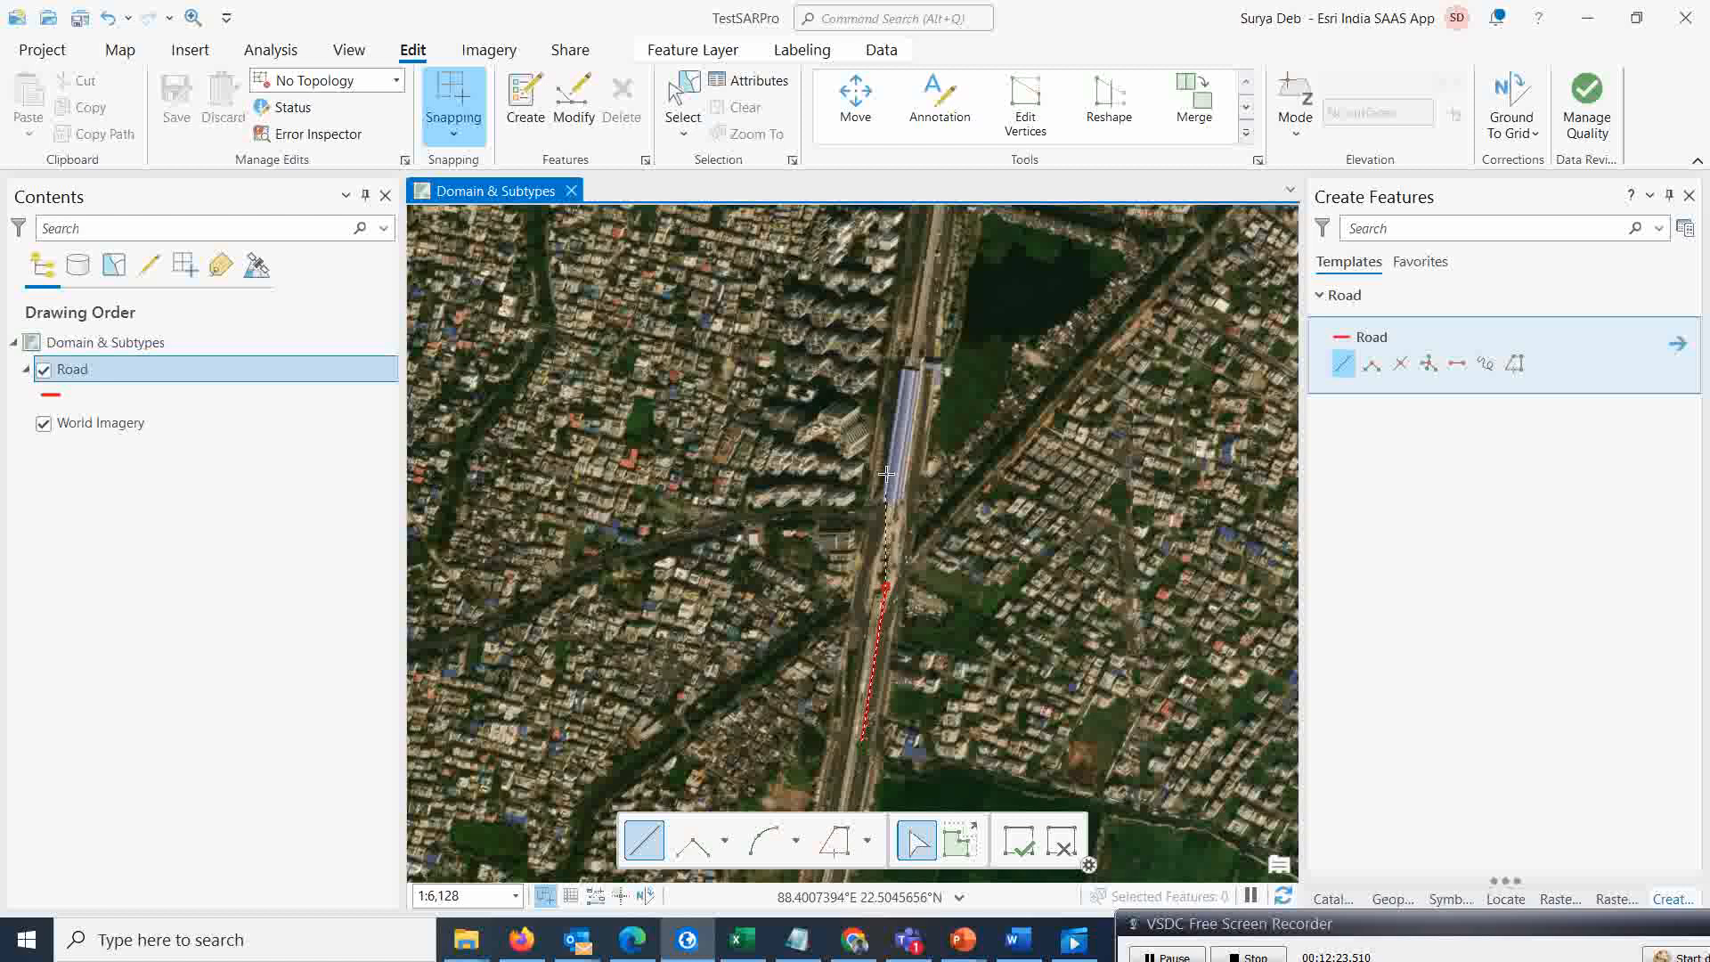
{"action": "left_click", "coordinate": [923, 296]}
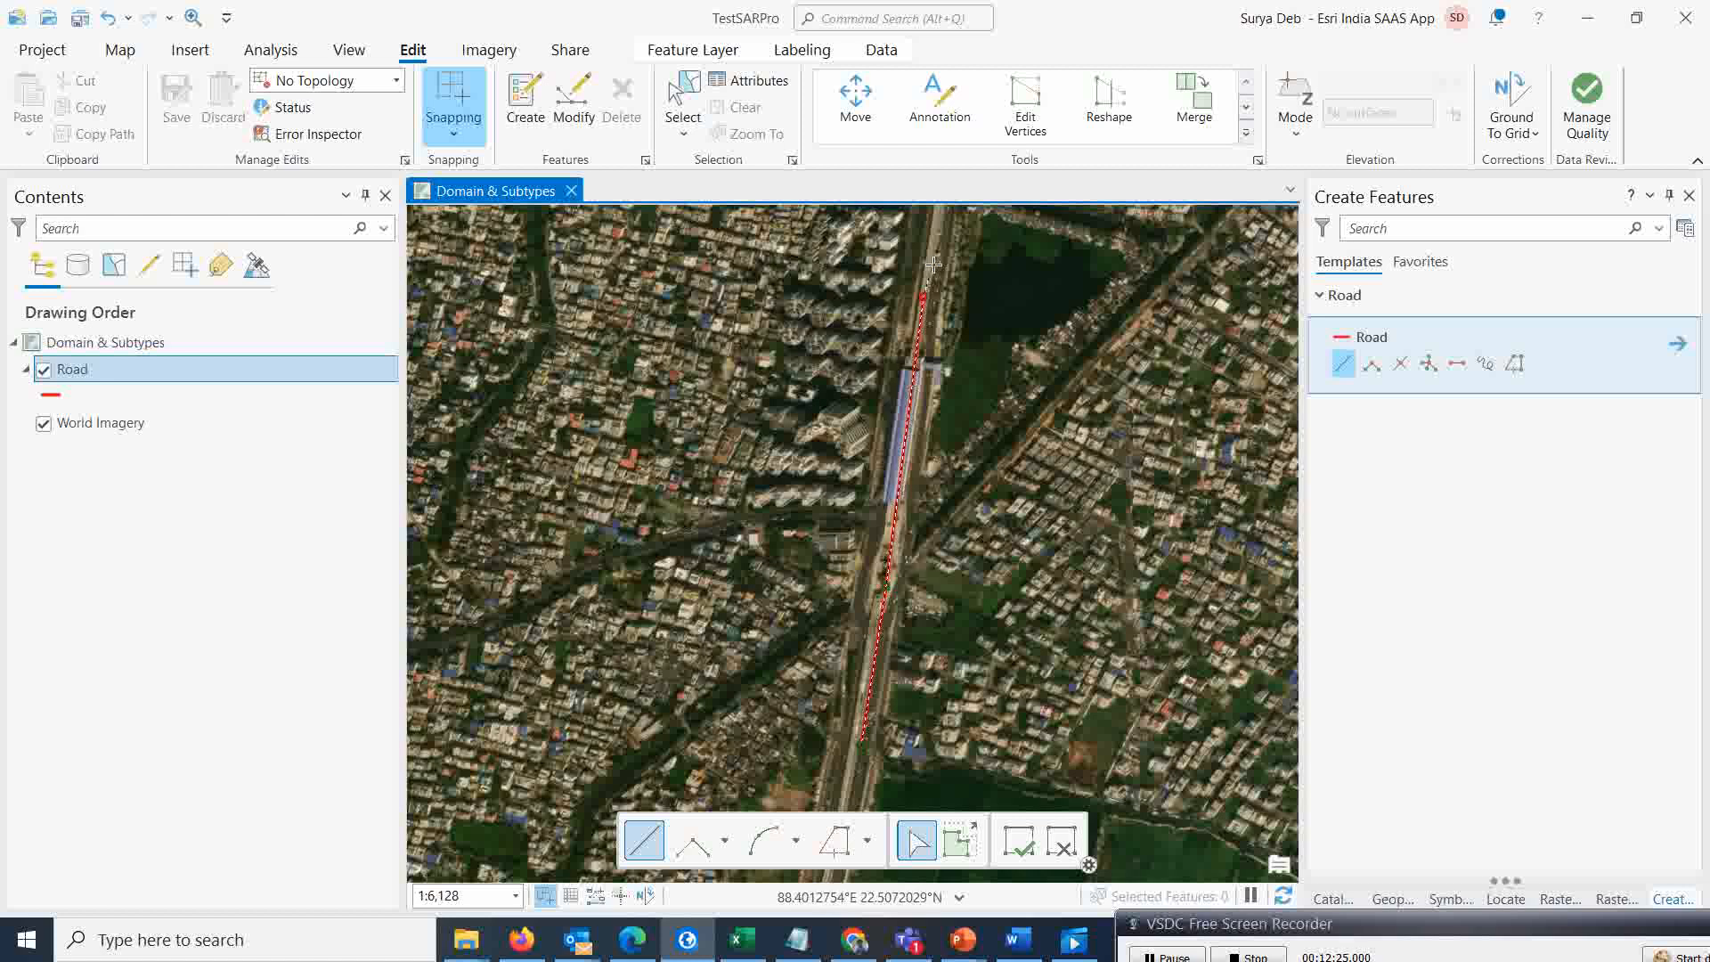
{"action": "double_click", "coordinate": [937, 220]}
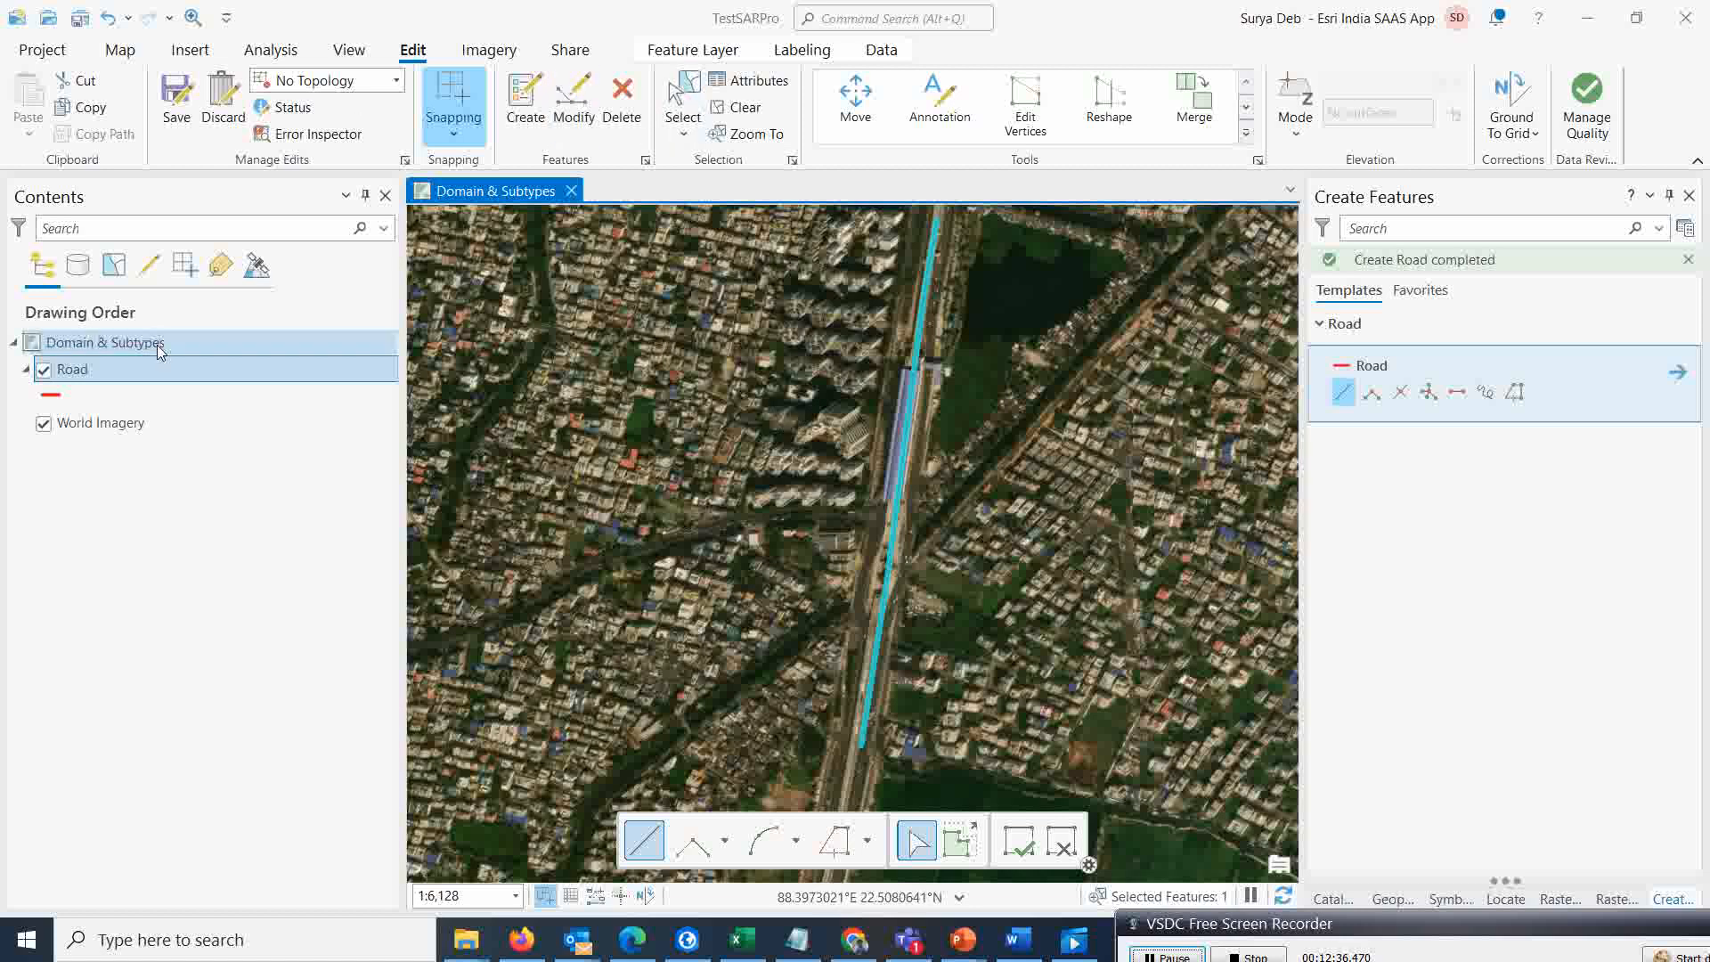
Open the attributes of the newly drawn road feature
{"action": "left_click", "coordinate": [735, 85]}
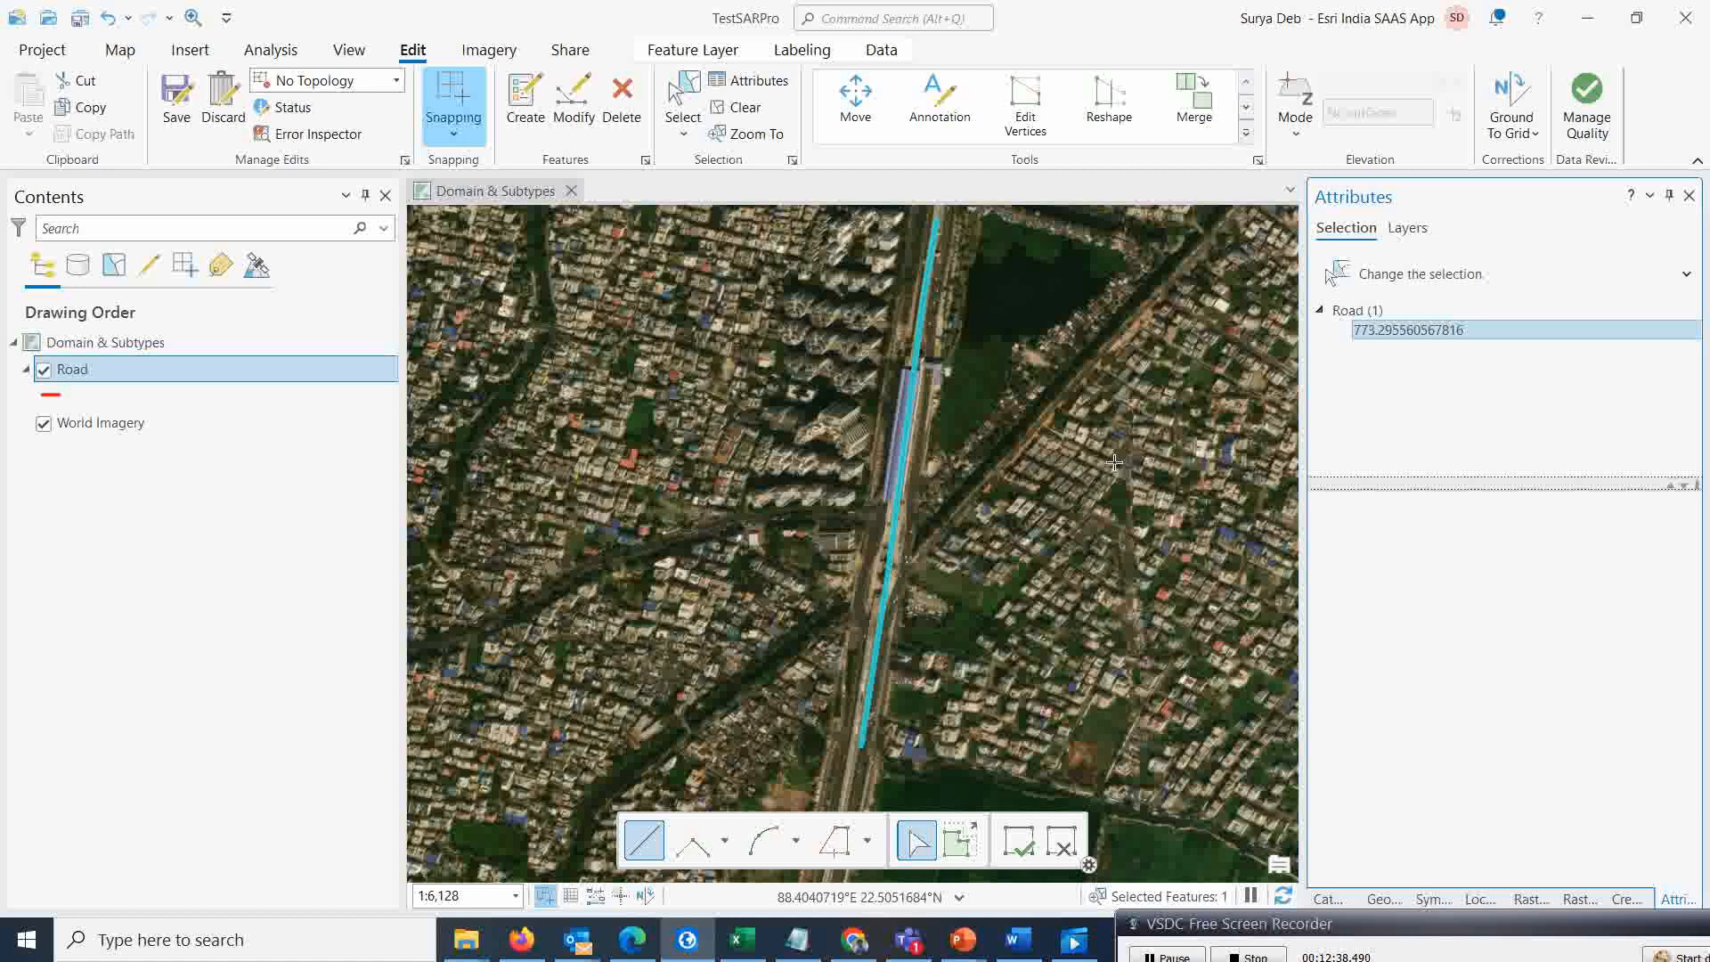
{"action": "left_click", "coordinate": [1561, 597]}
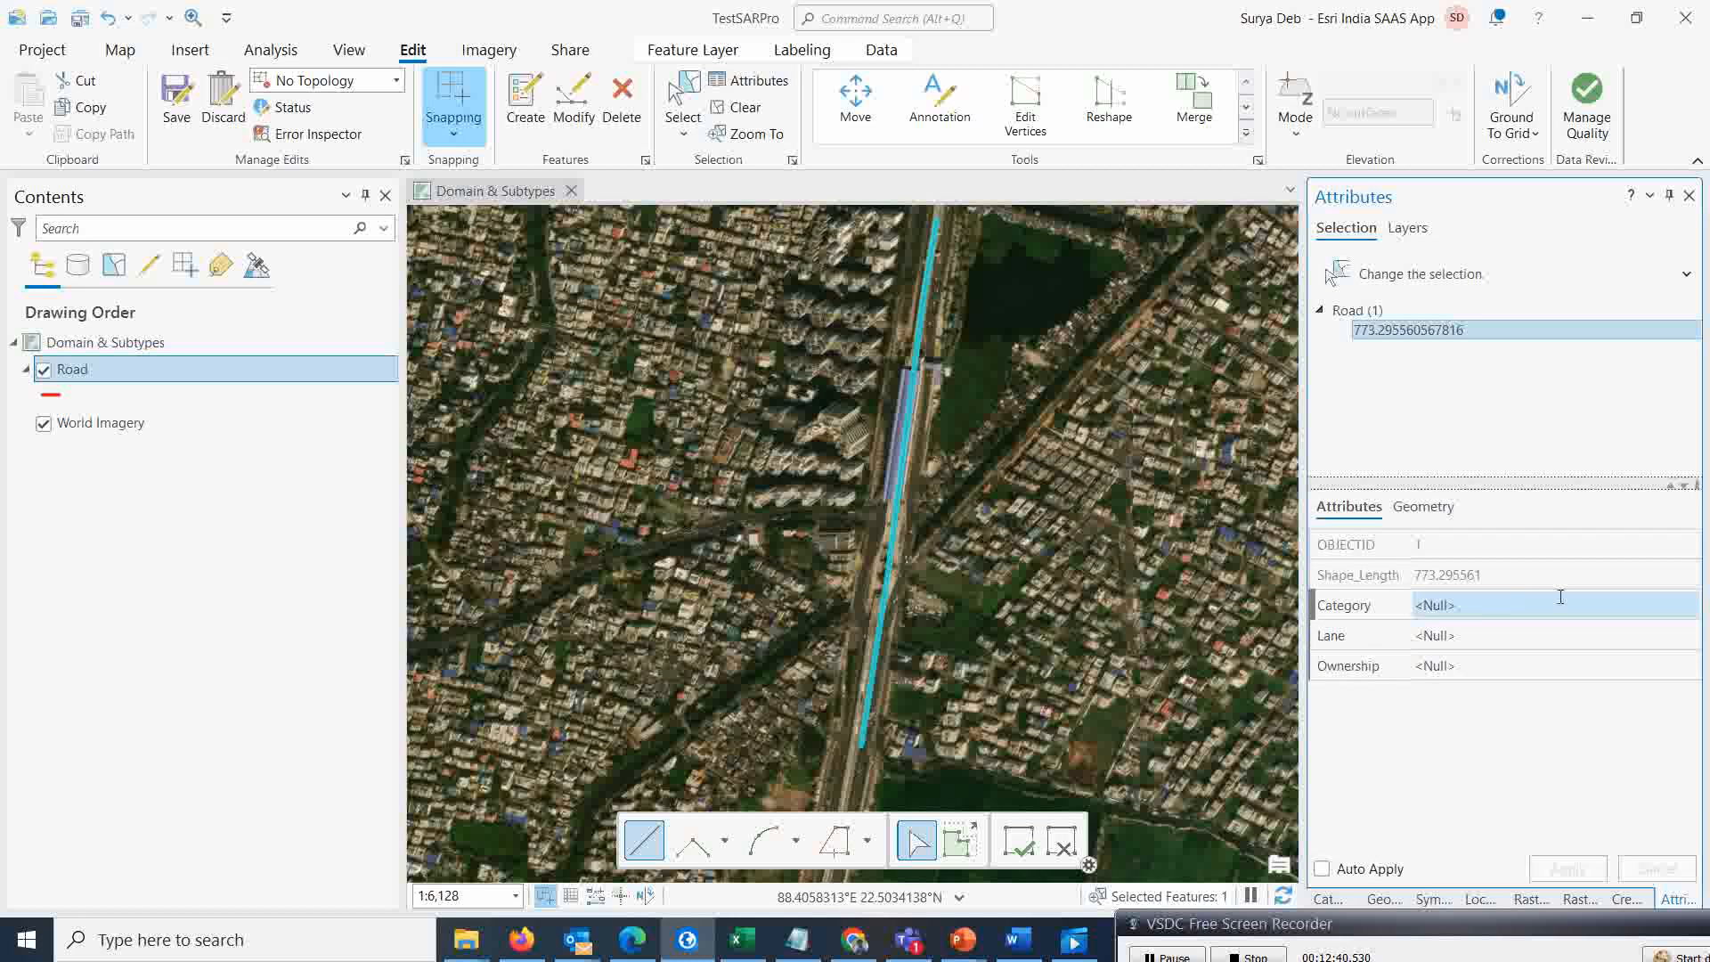
{"action": "left_click", "coordinate": [1607, 606]}
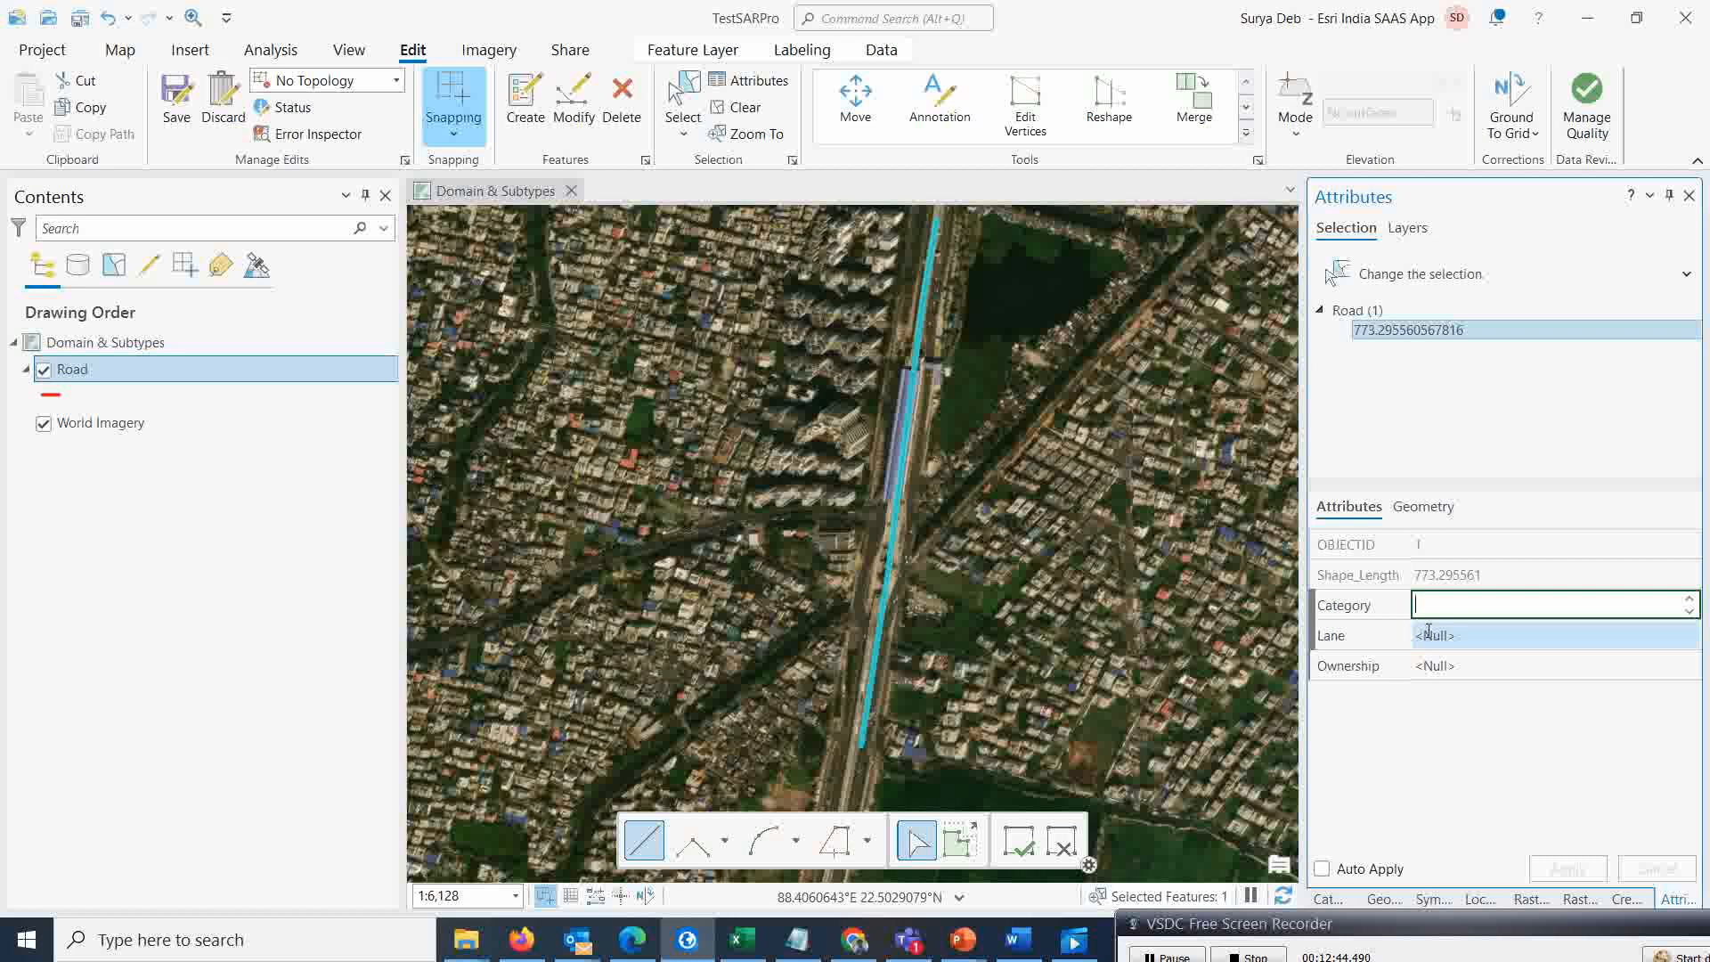
Try setting the new road's Lane value to 1
{"action": "mouse_move", "coordinate": [1369, 606]}
{"action": "left_click", "coordinate": [1552, 638]}
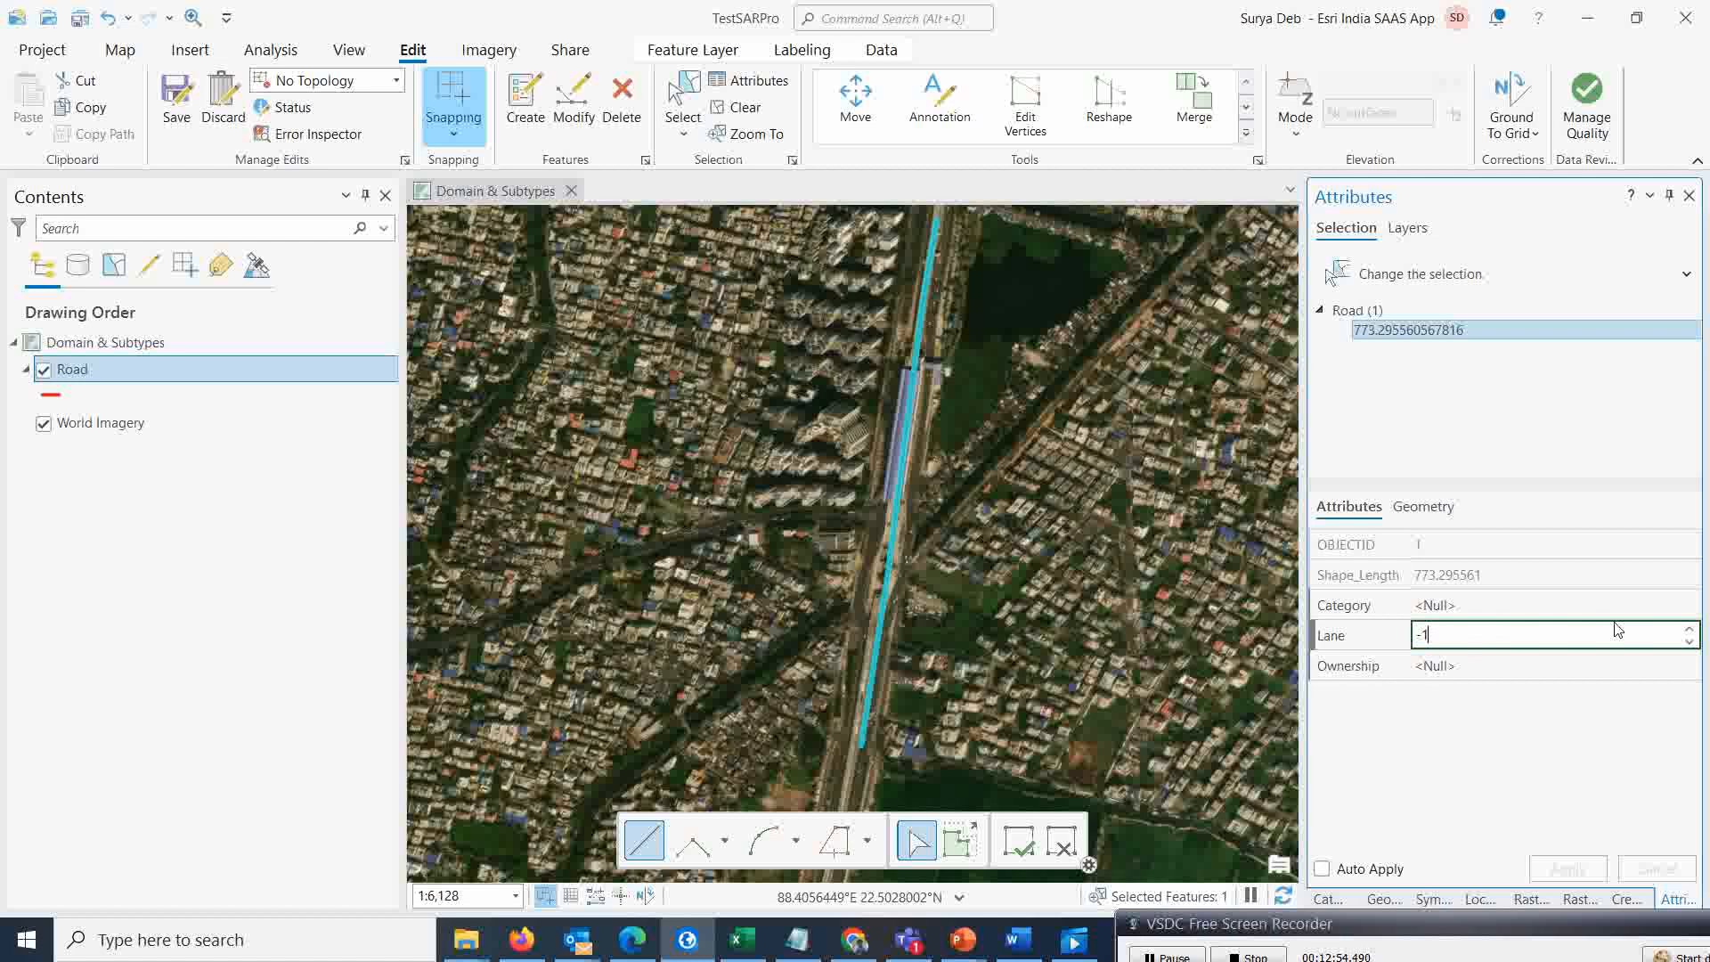
{"action": "left_click", "coordinate": [1689, 628]}
{"action": "left_click", "coordinate": [1689, 628]}
{"action": "key", "text": "Tab"}
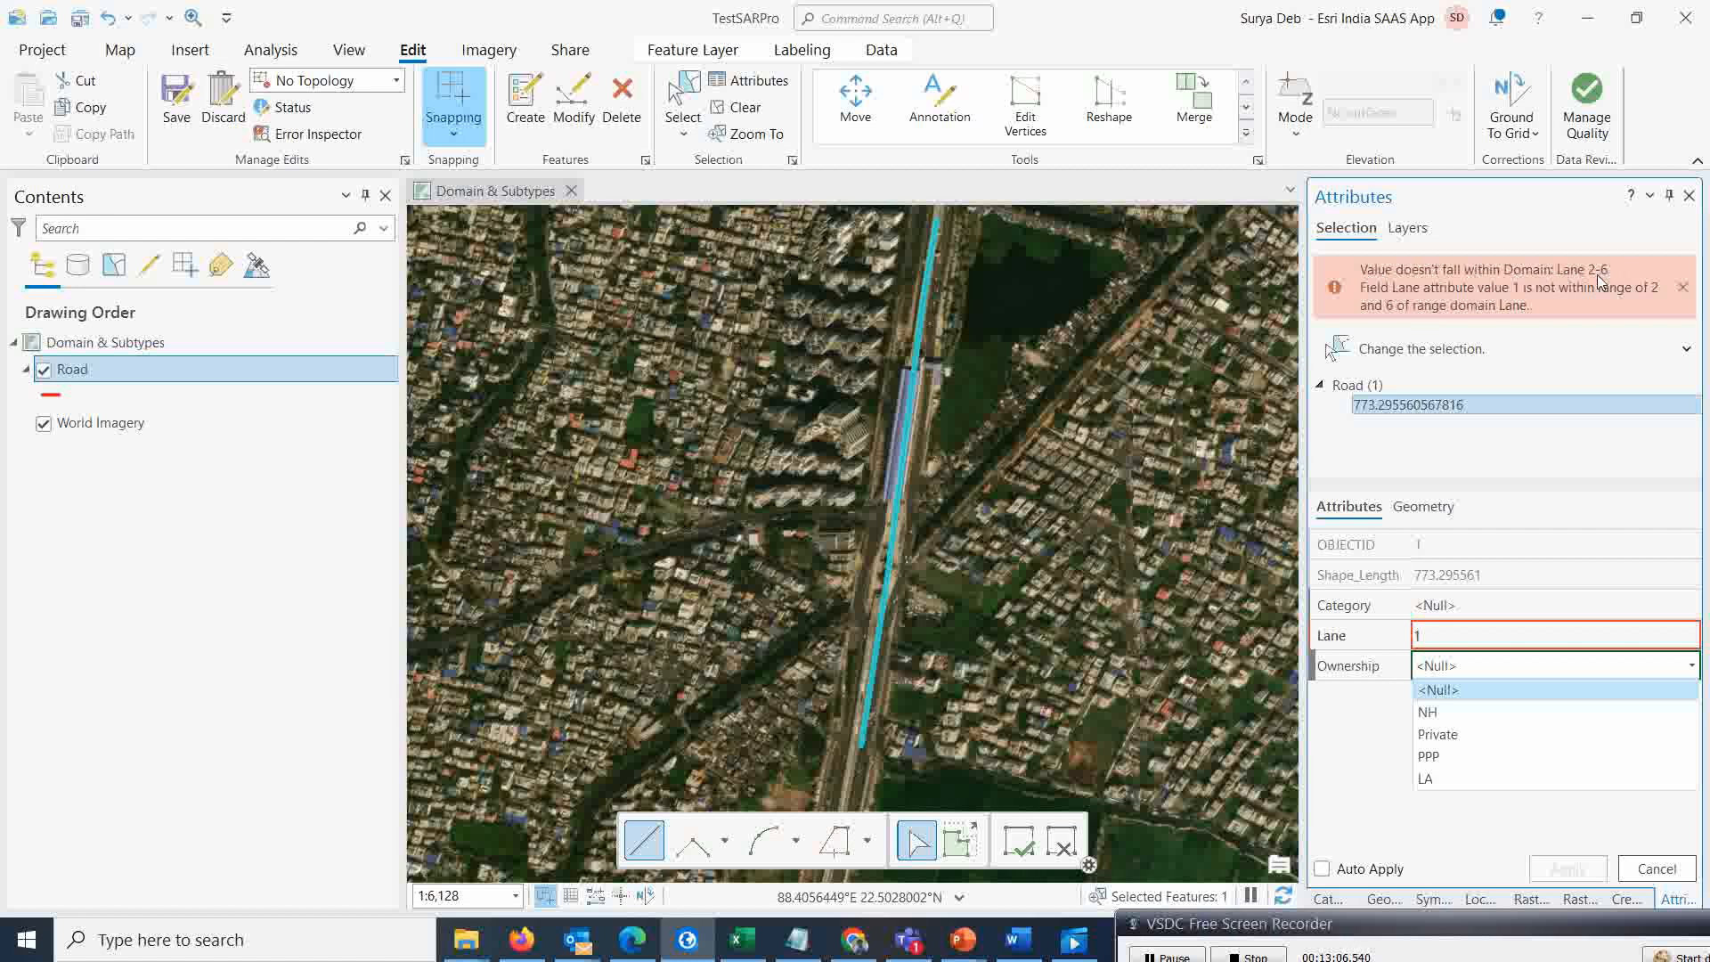
Set the new road's Lane value to 4
{"action": "left_click", "coordinate": [1435, 639]}
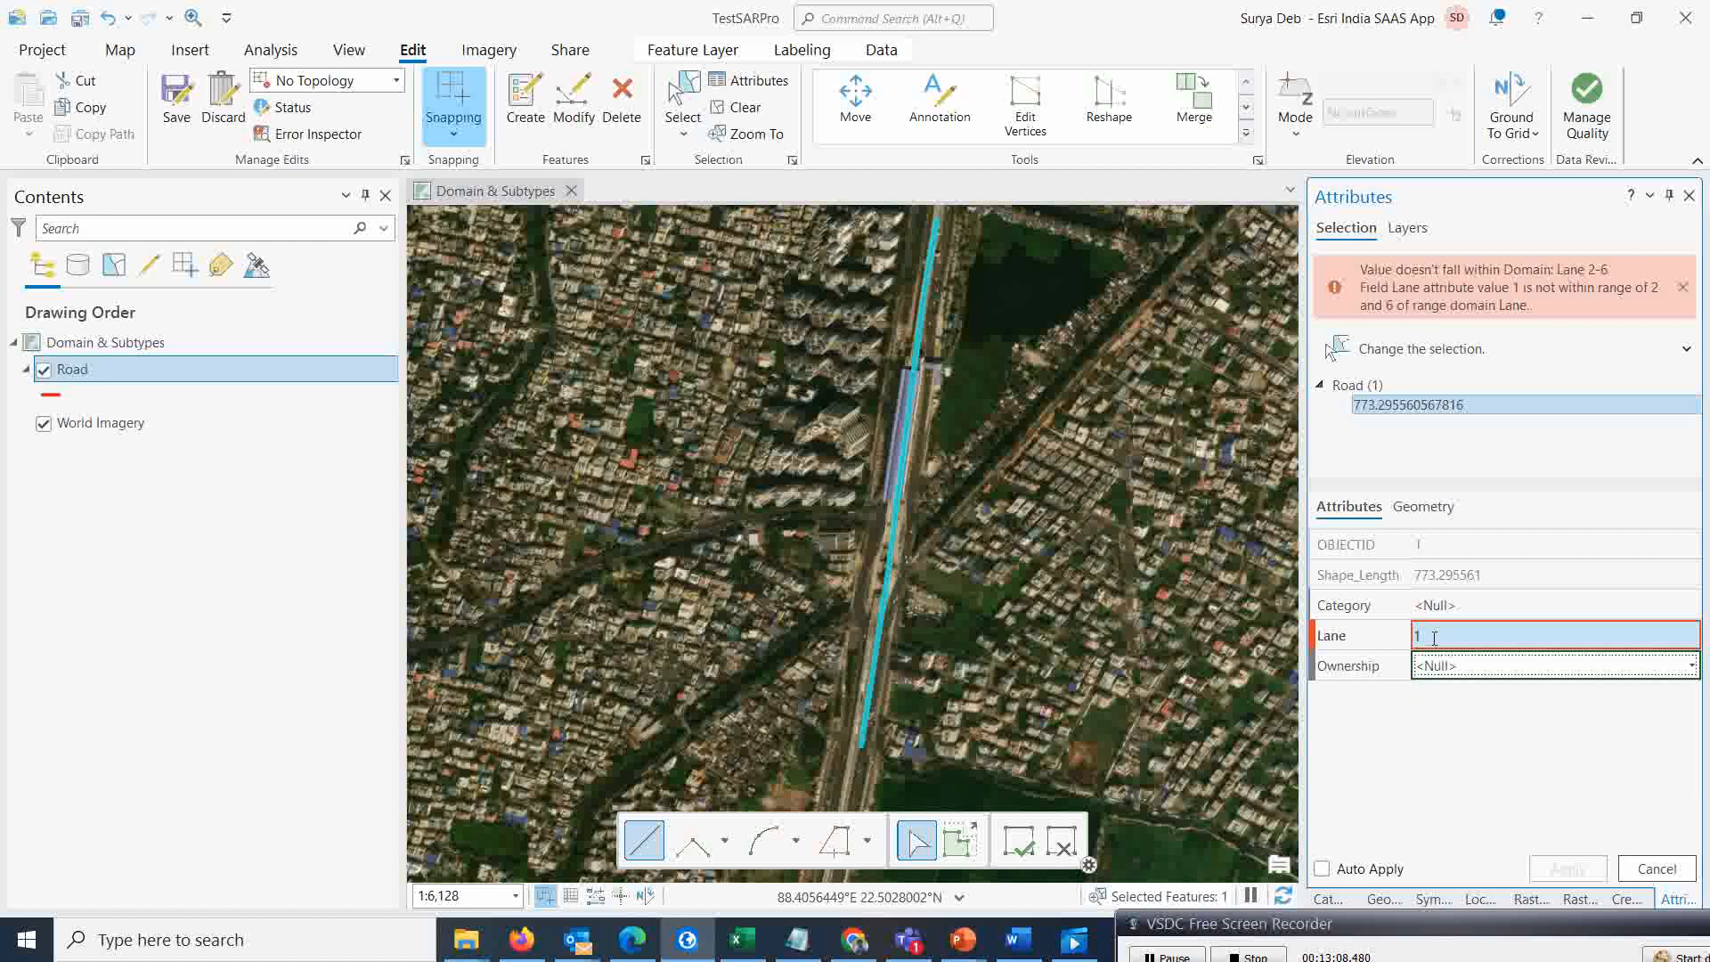
{"action": "left_click", "coordinate": [1395, 635]}
{"action": "left_click", "coordinate": [1477, 613]}
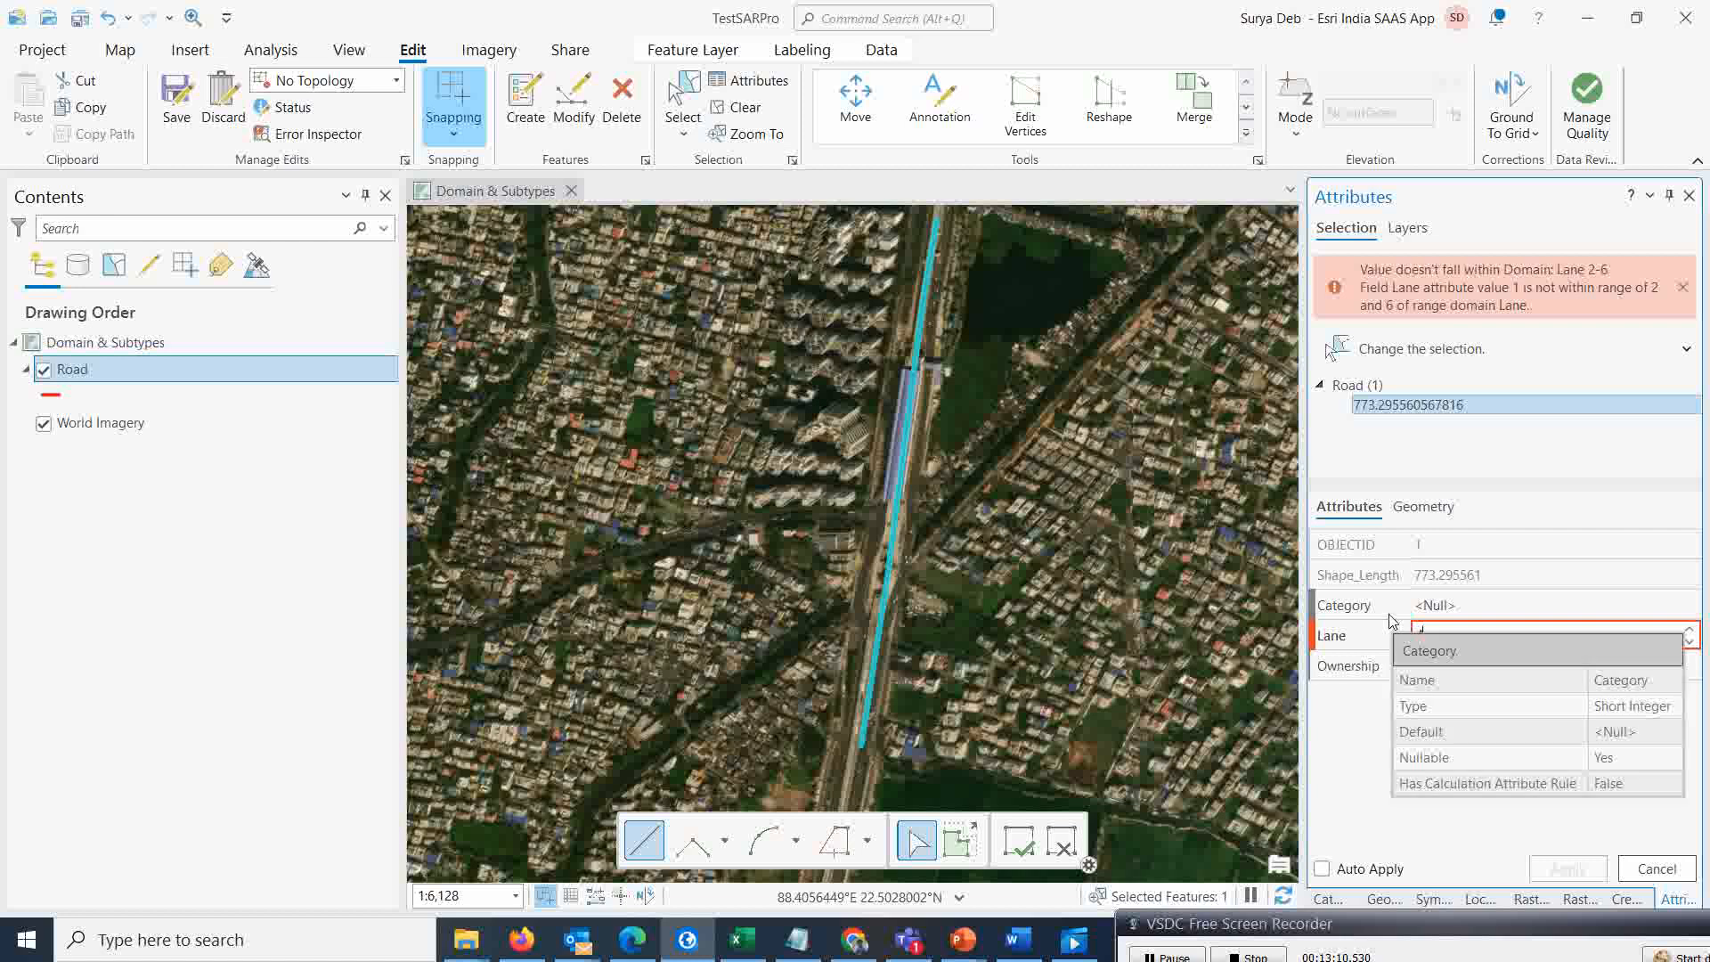
{"action": "left_click", "coordinate": [1434, 629]}
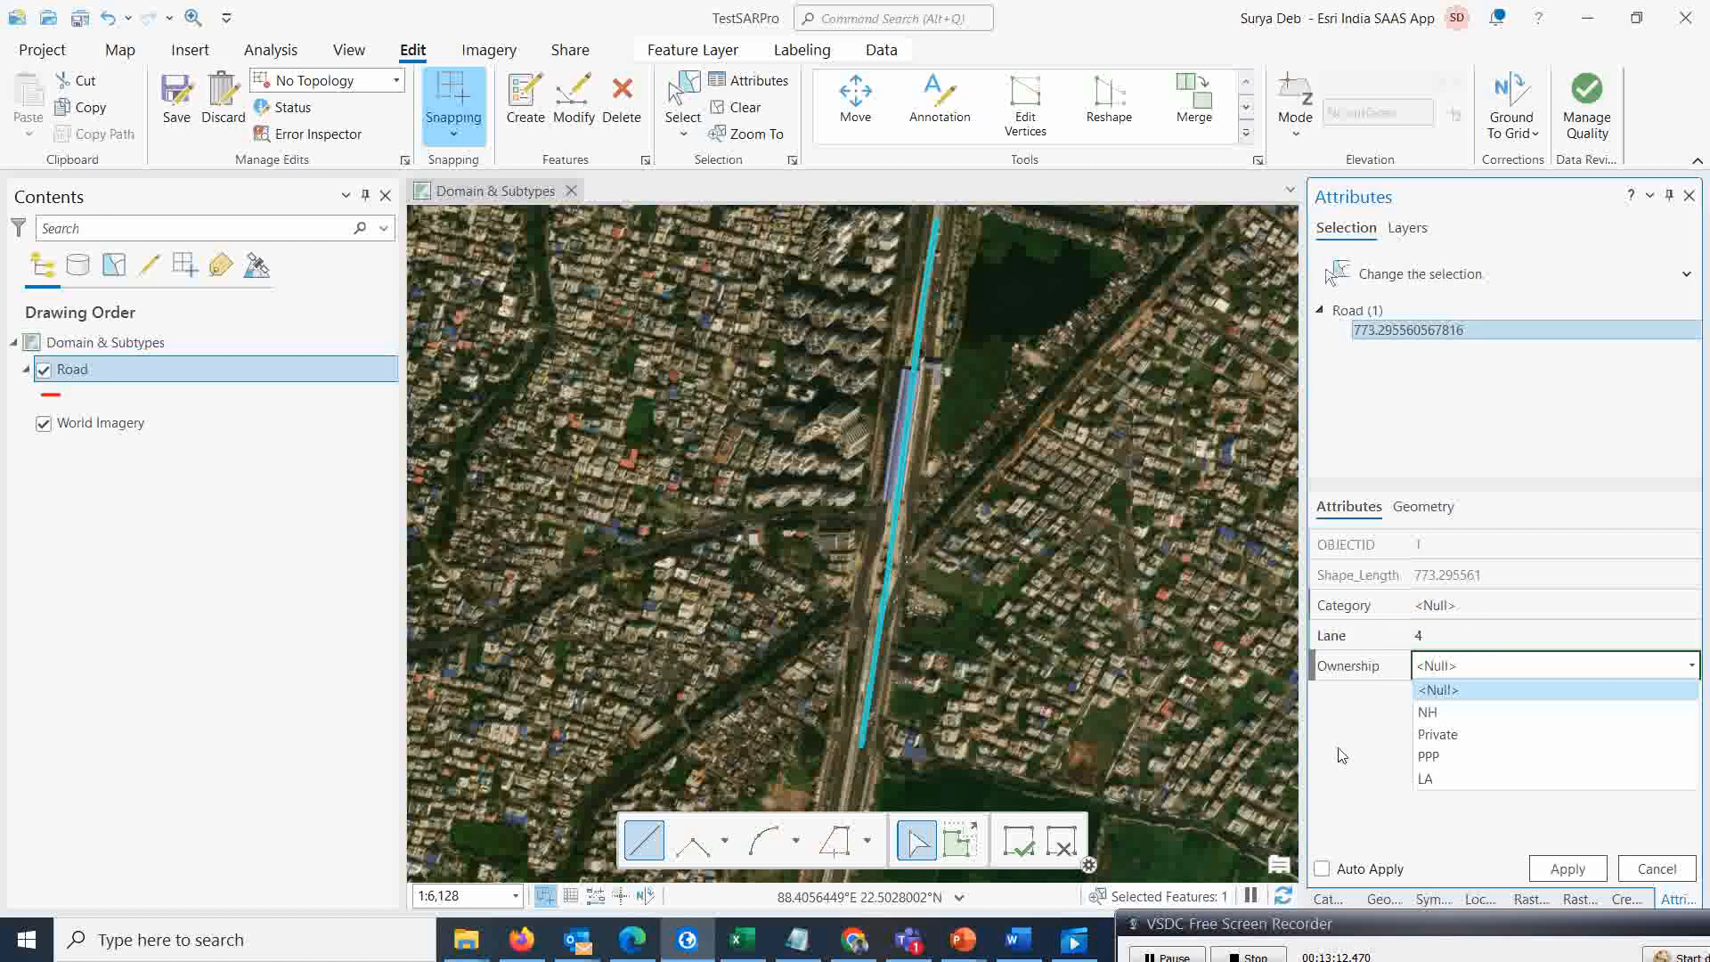
Try setting the road's Lane value to 7
{"action": "left_click", "coordinate": [1443, 633]}
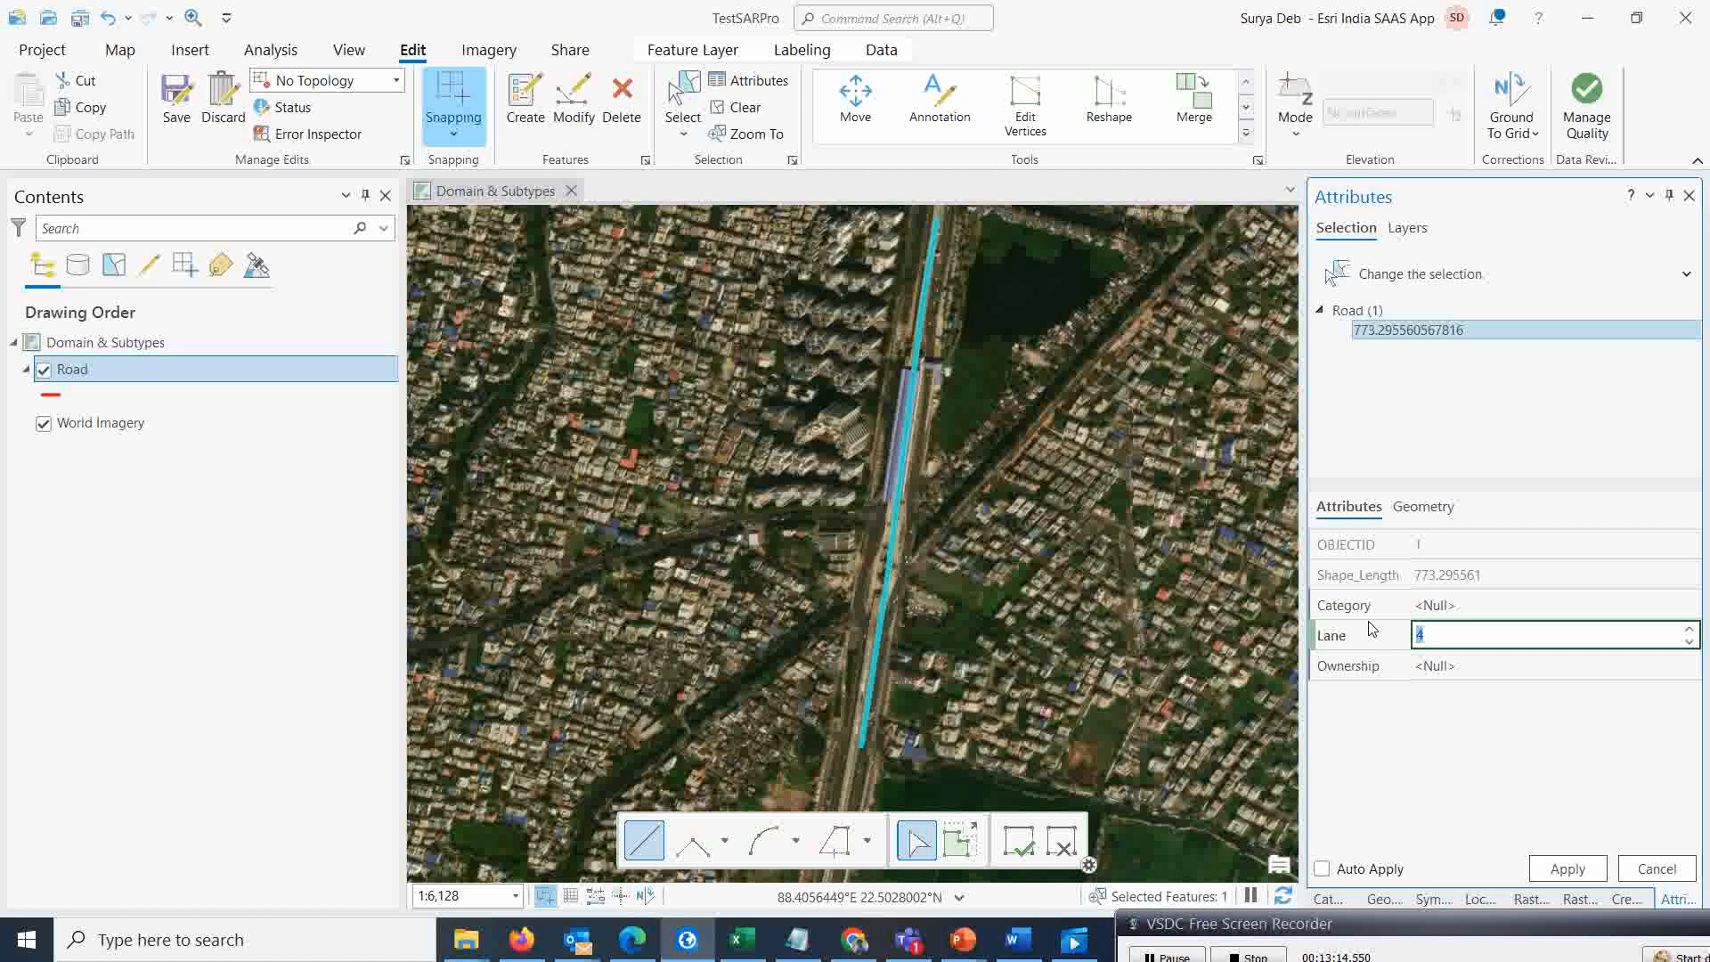
{"action": "type", "text": "7"}
{"action": "key", "text": "Tab"}
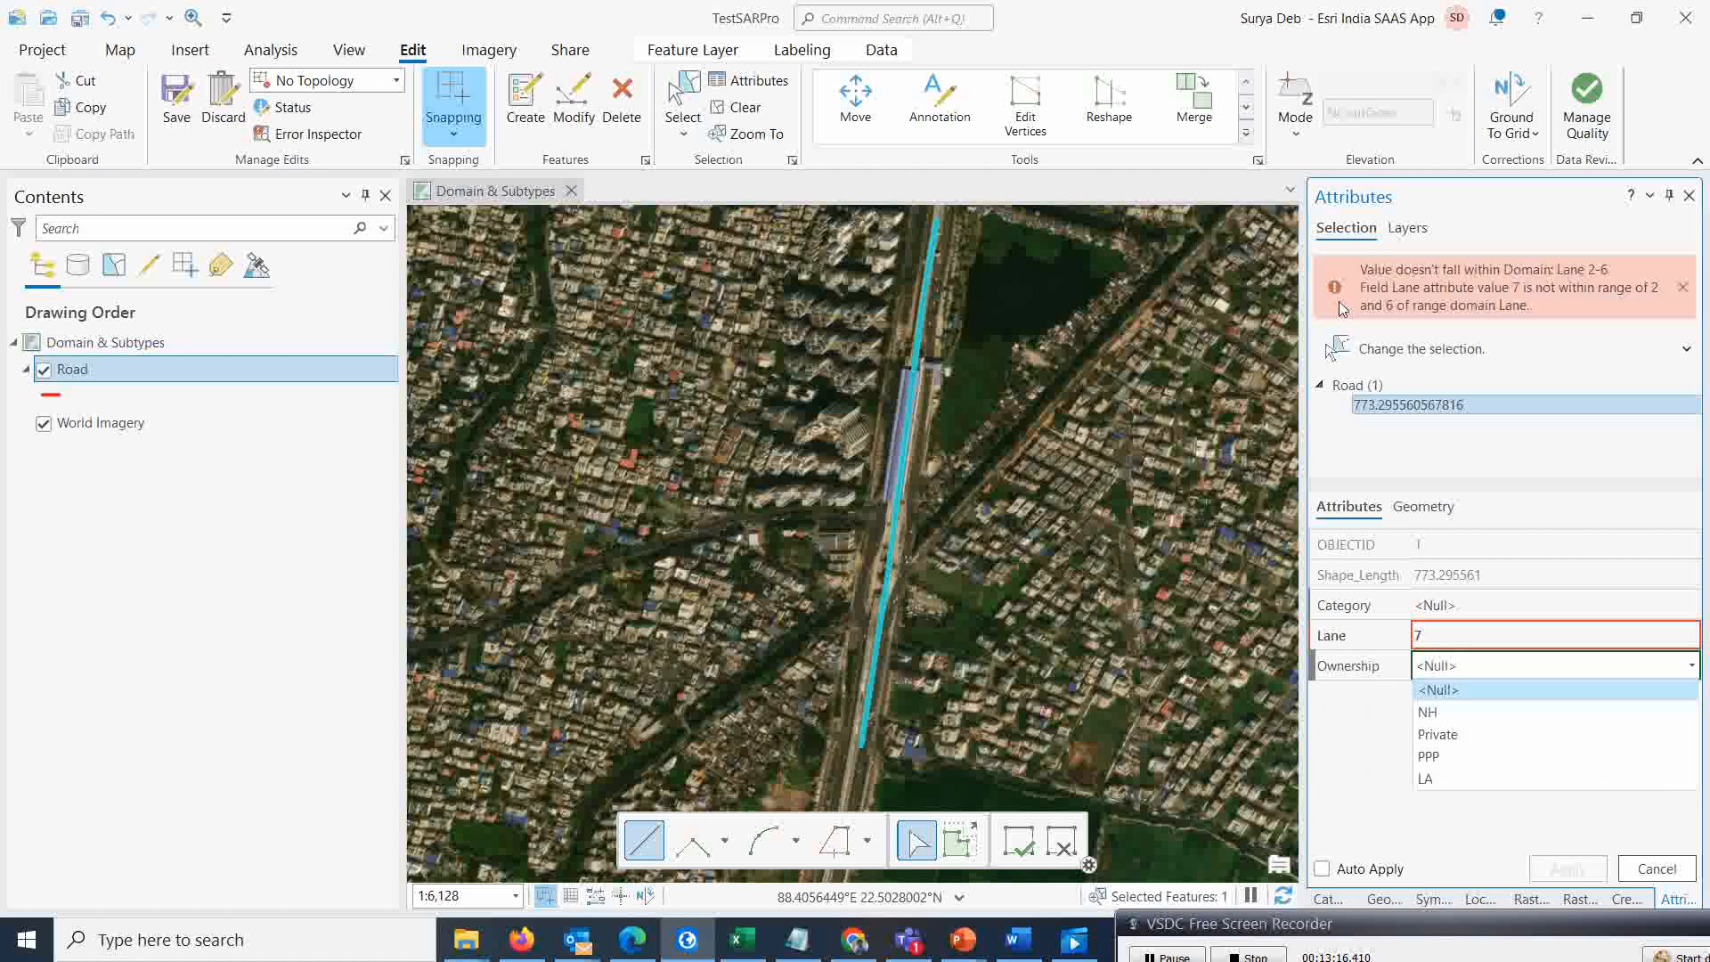
Enter 4 as the road's Lane value and open the Ownership choices
{"action": "left_click", "coordinate": [1422, 635]}
{"action": "left_click", "coordinate": [1425, 635]}
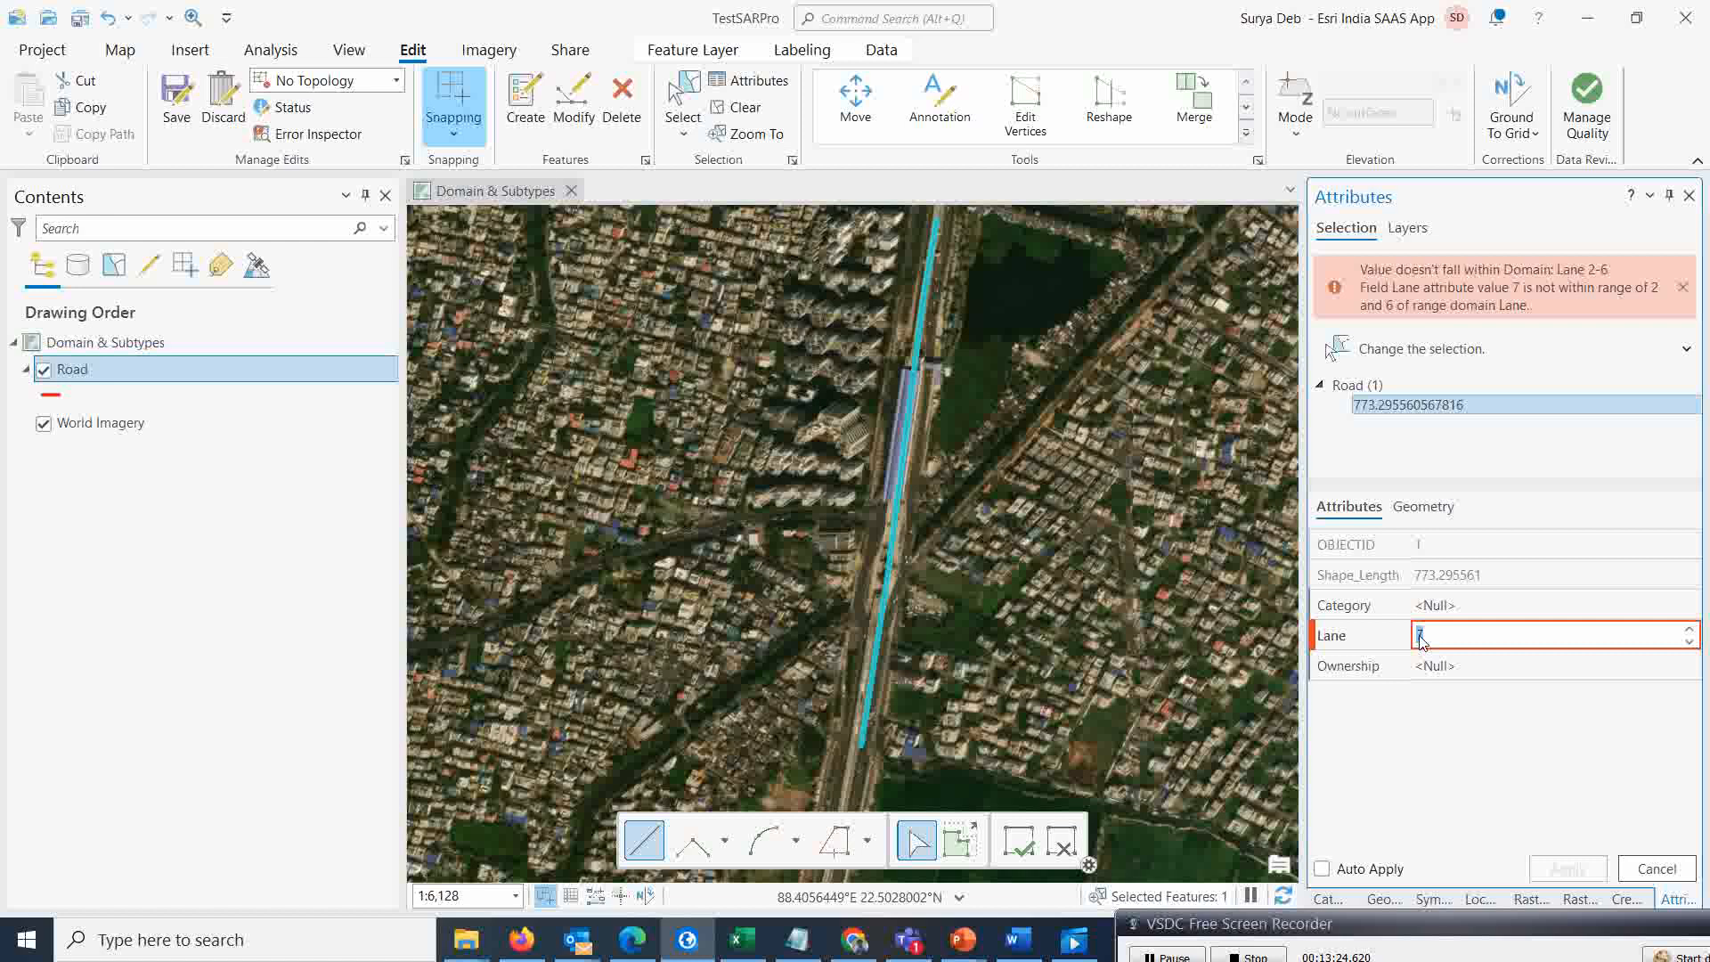
{"action": "key", "text": "Tab"}
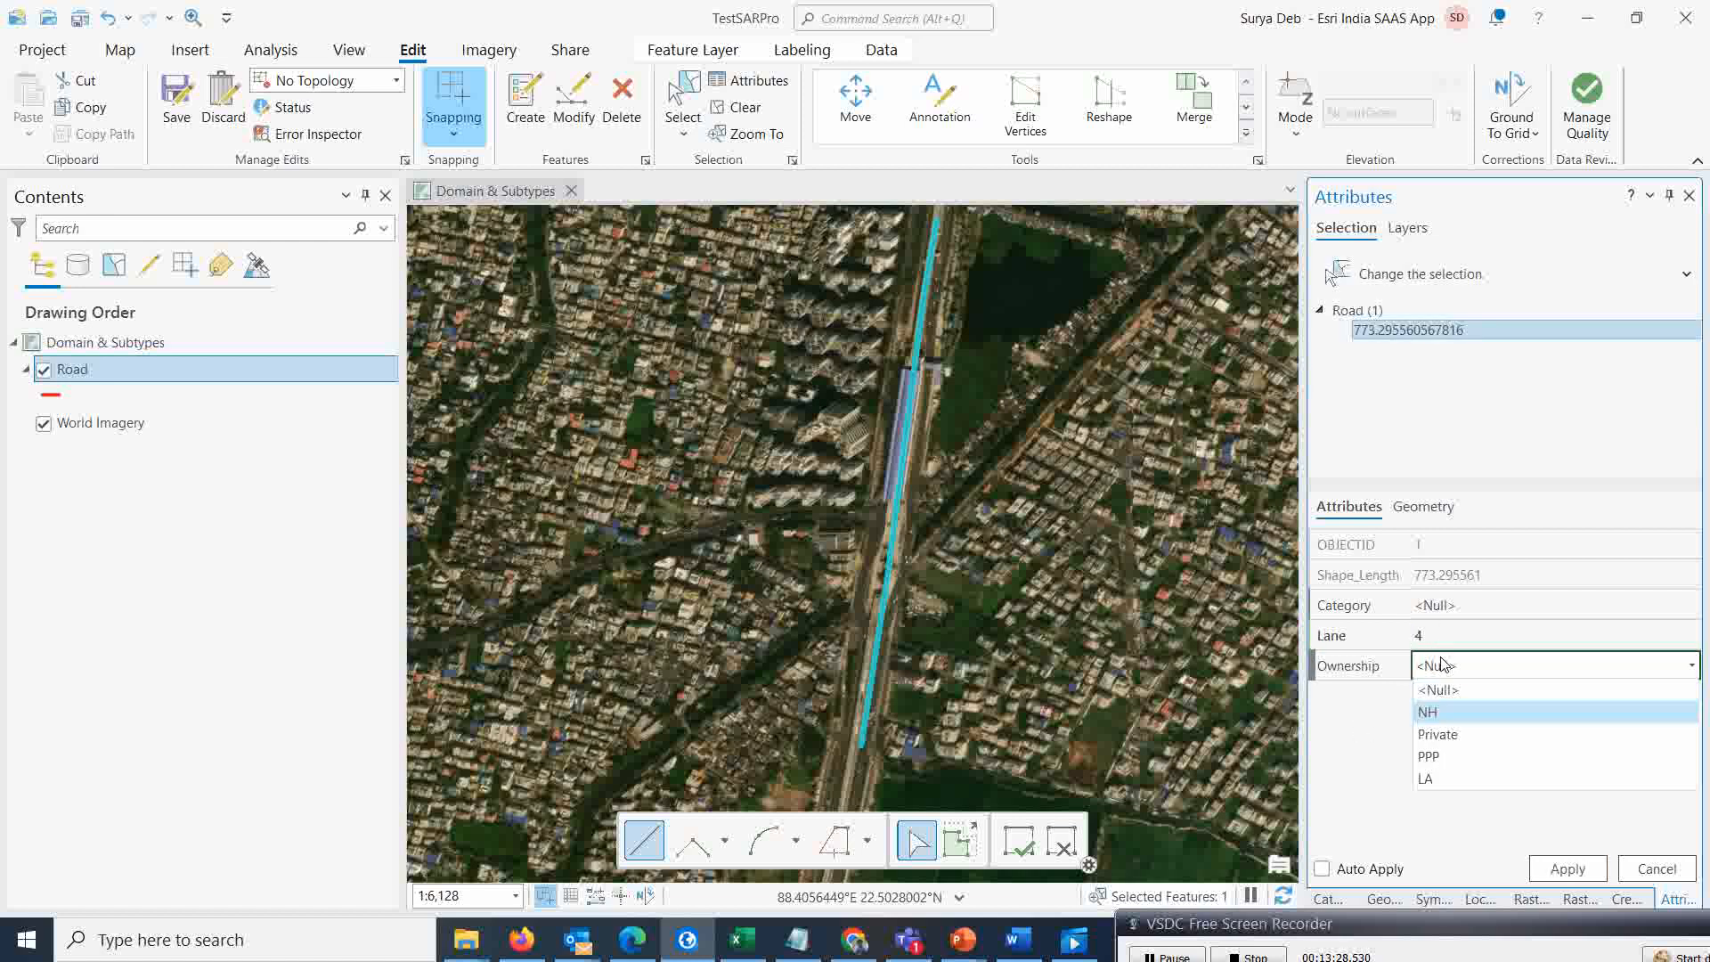
Choose NH as the new road's Ownership, then cancel the pending attribute changes
{"action": "left_click", "coordinate": [1437, 717]}
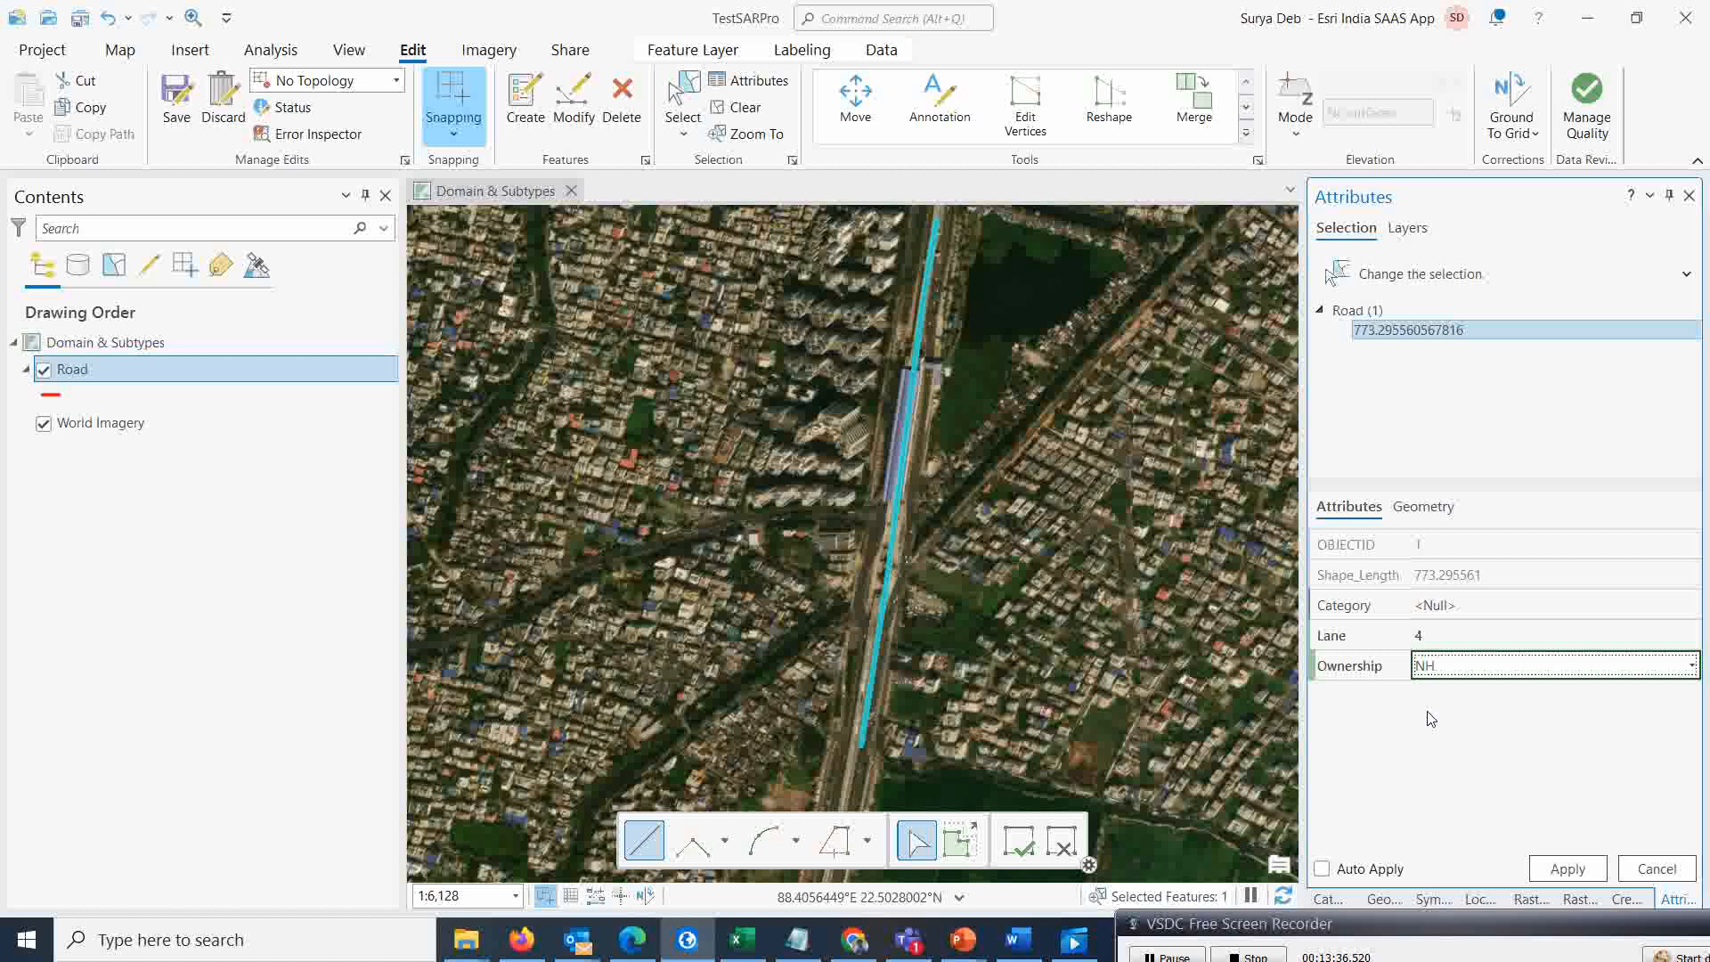
{"action": "left_click", "coordinate": [1652, 871]}
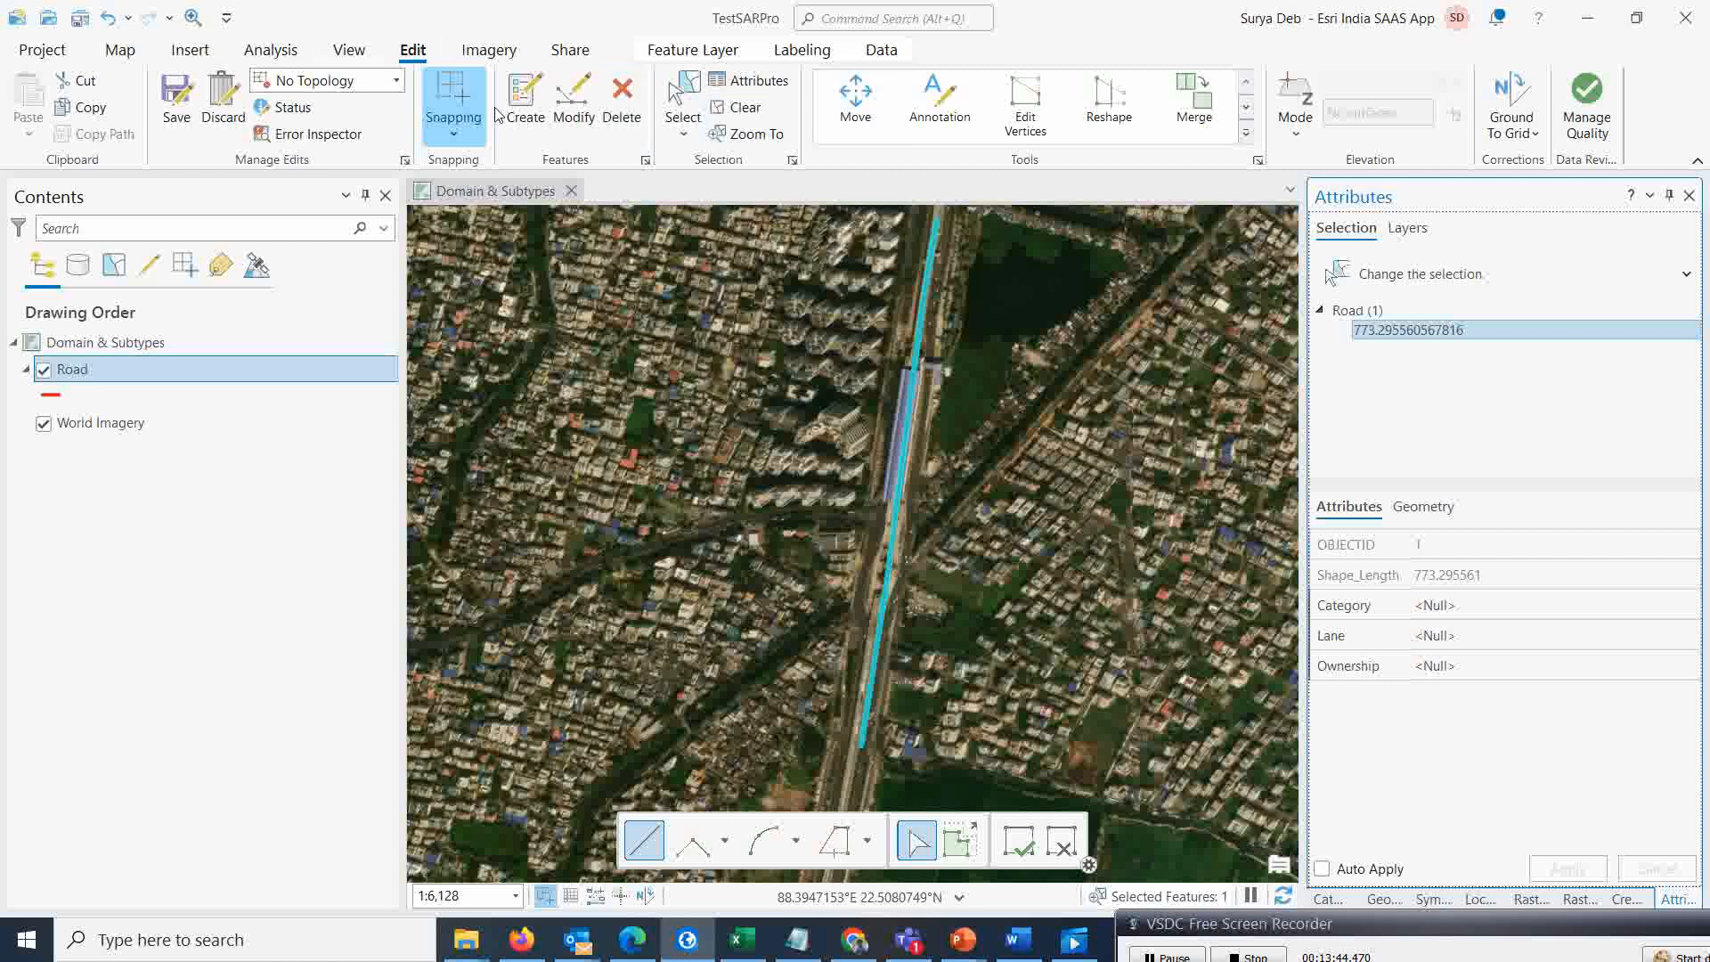
Clear the selection and discard all edits made to the Road layer
{"action": "left_click", "coordinate": [726, 108]}
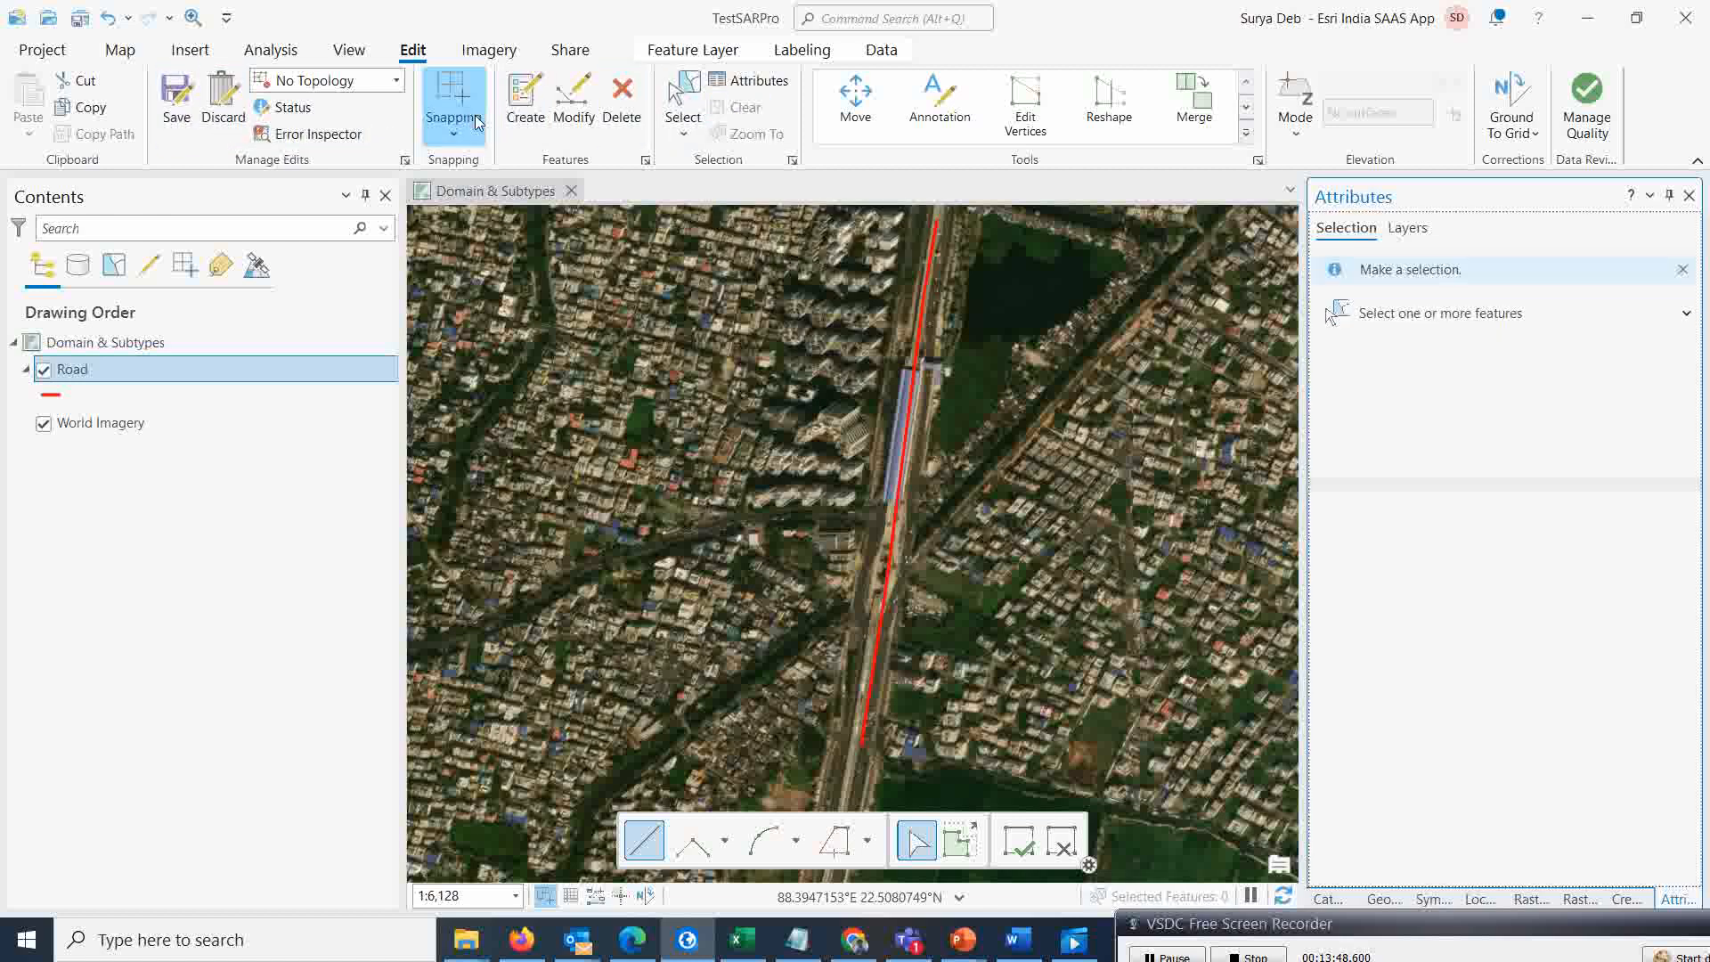
{"action": "left_click", "coordinate": [223, 102]}
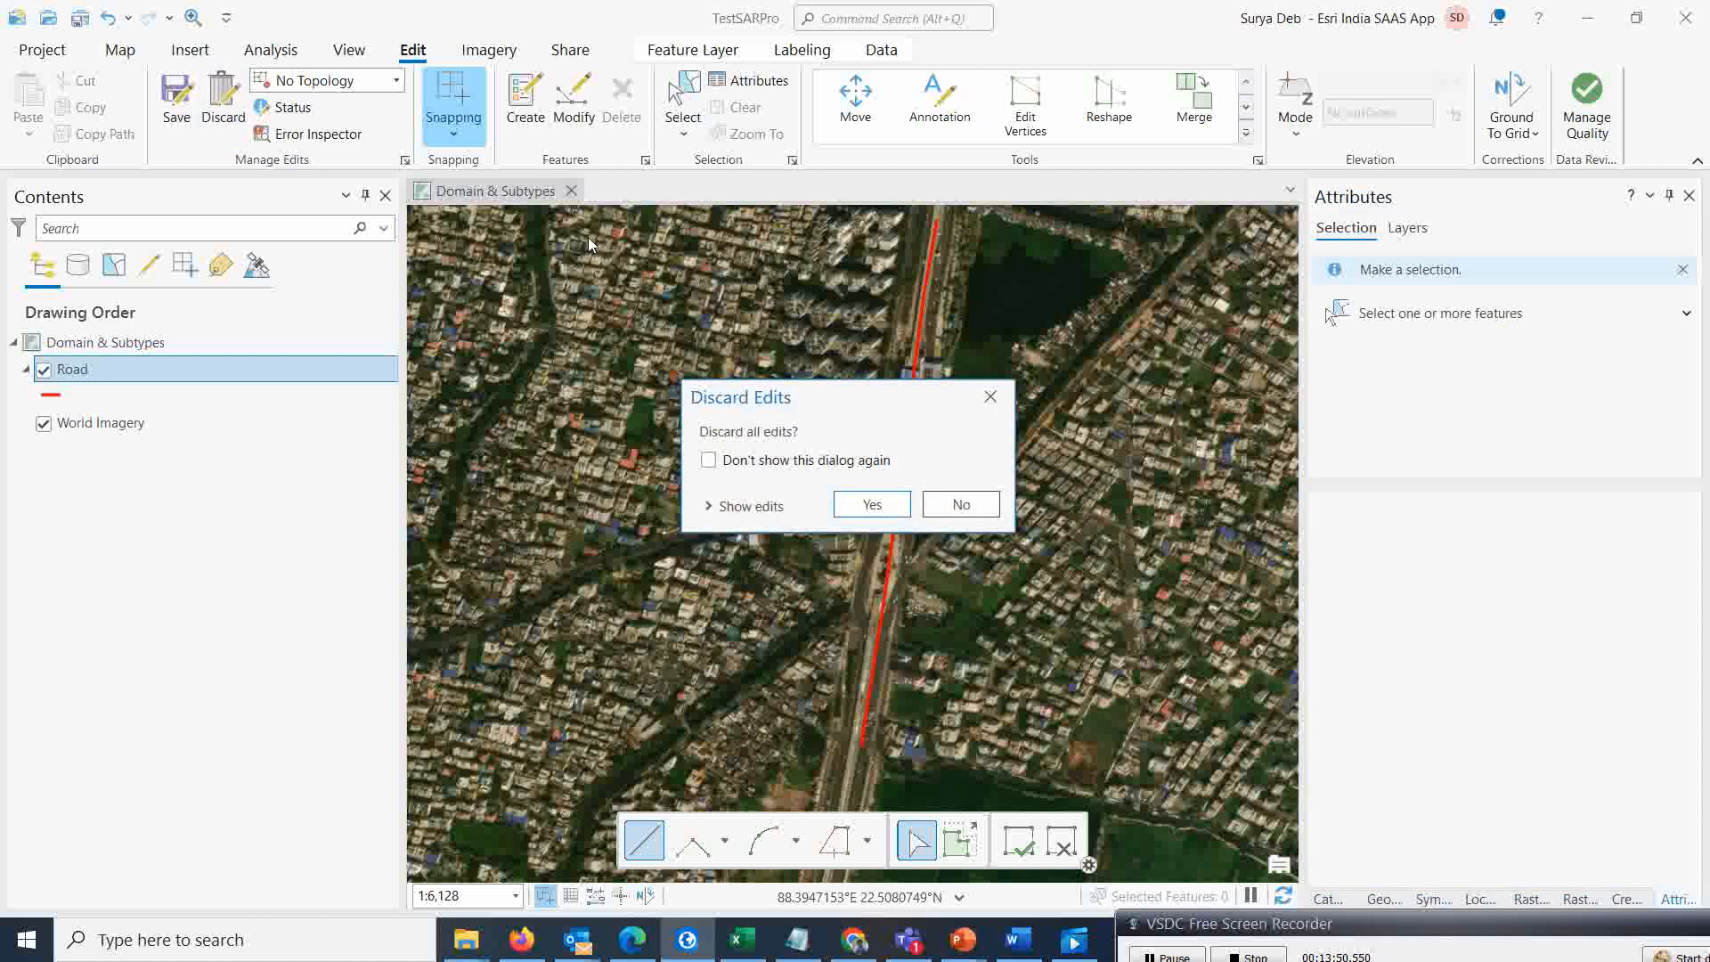
{"action": "left_click", "coordinate": [877, 506]}
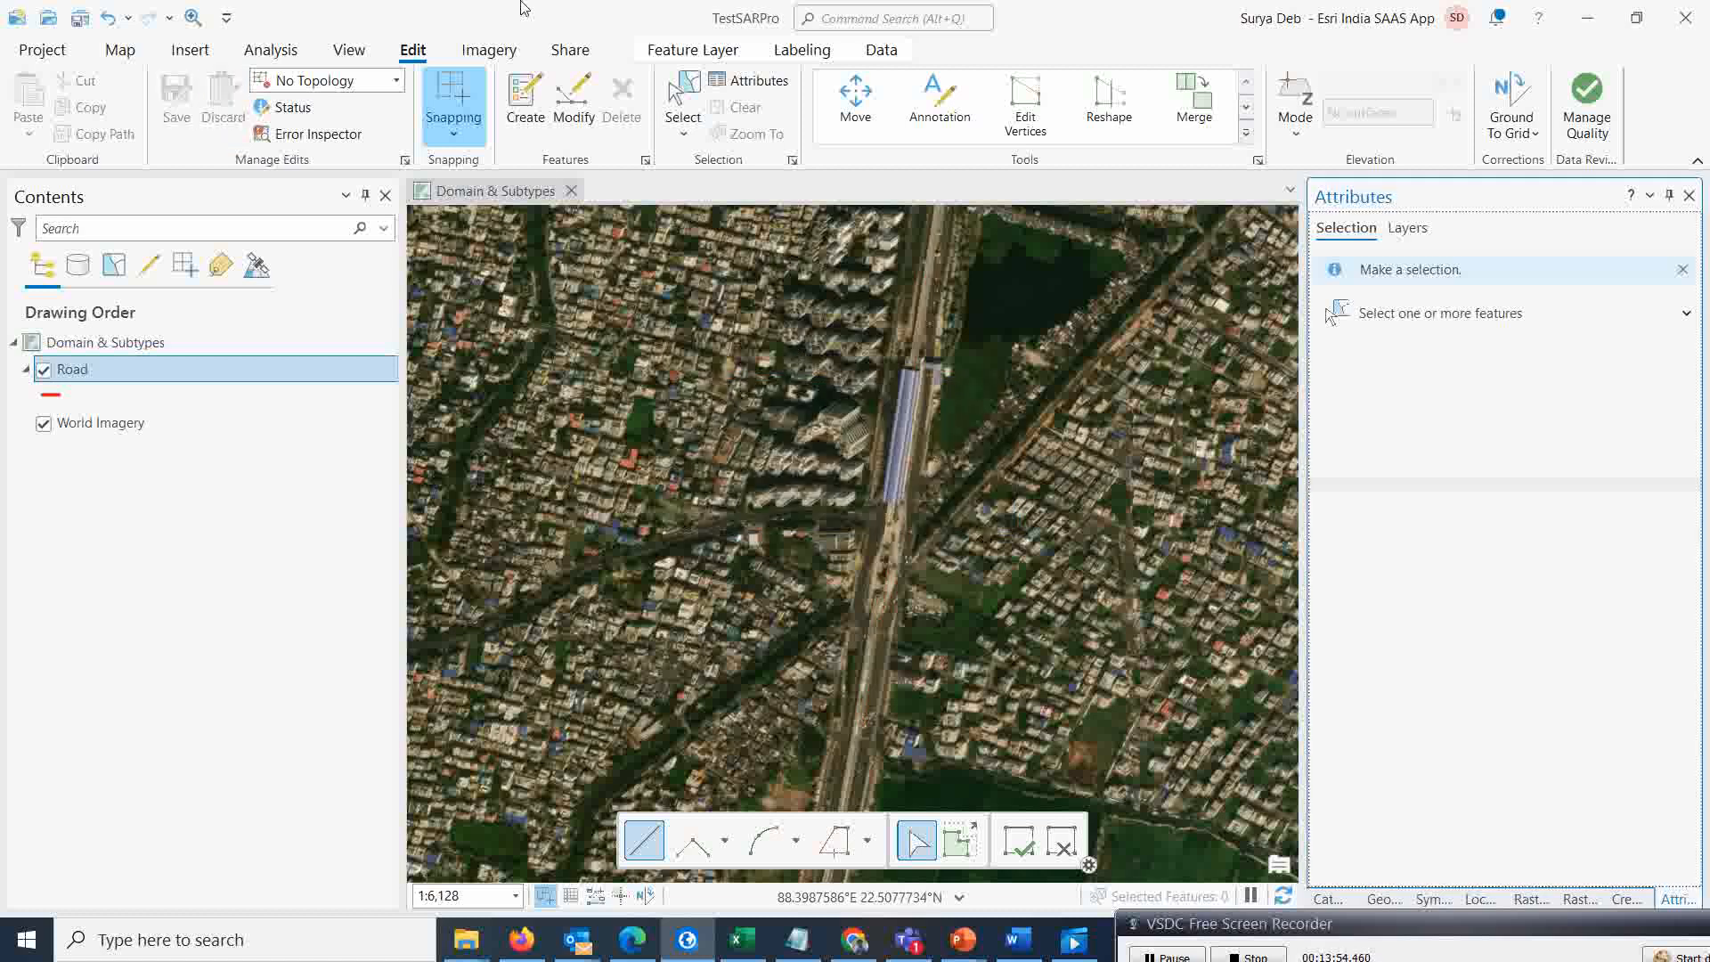
Switch to the Explore tool and close the Attributes pane
{"action": "left_click", "coordinate": [122, 52]}
{"action": "left_click", "coordinate": [183, 93]}
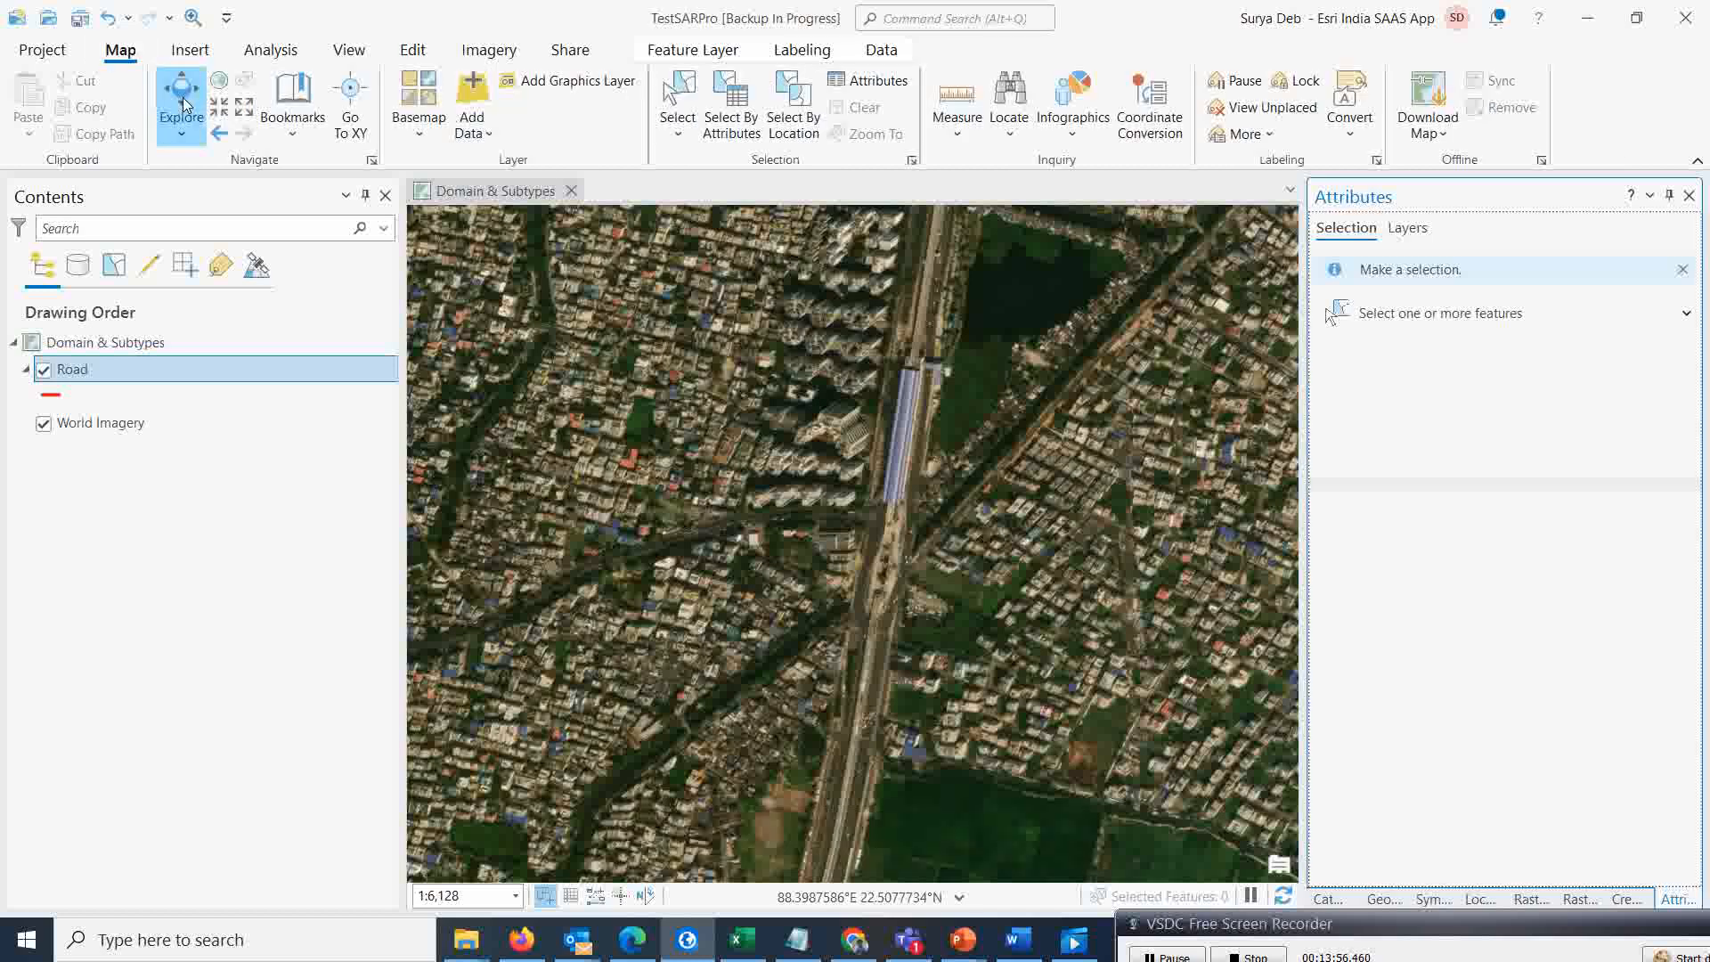
{"action": "left_click", "coordinate": [99, 379]}
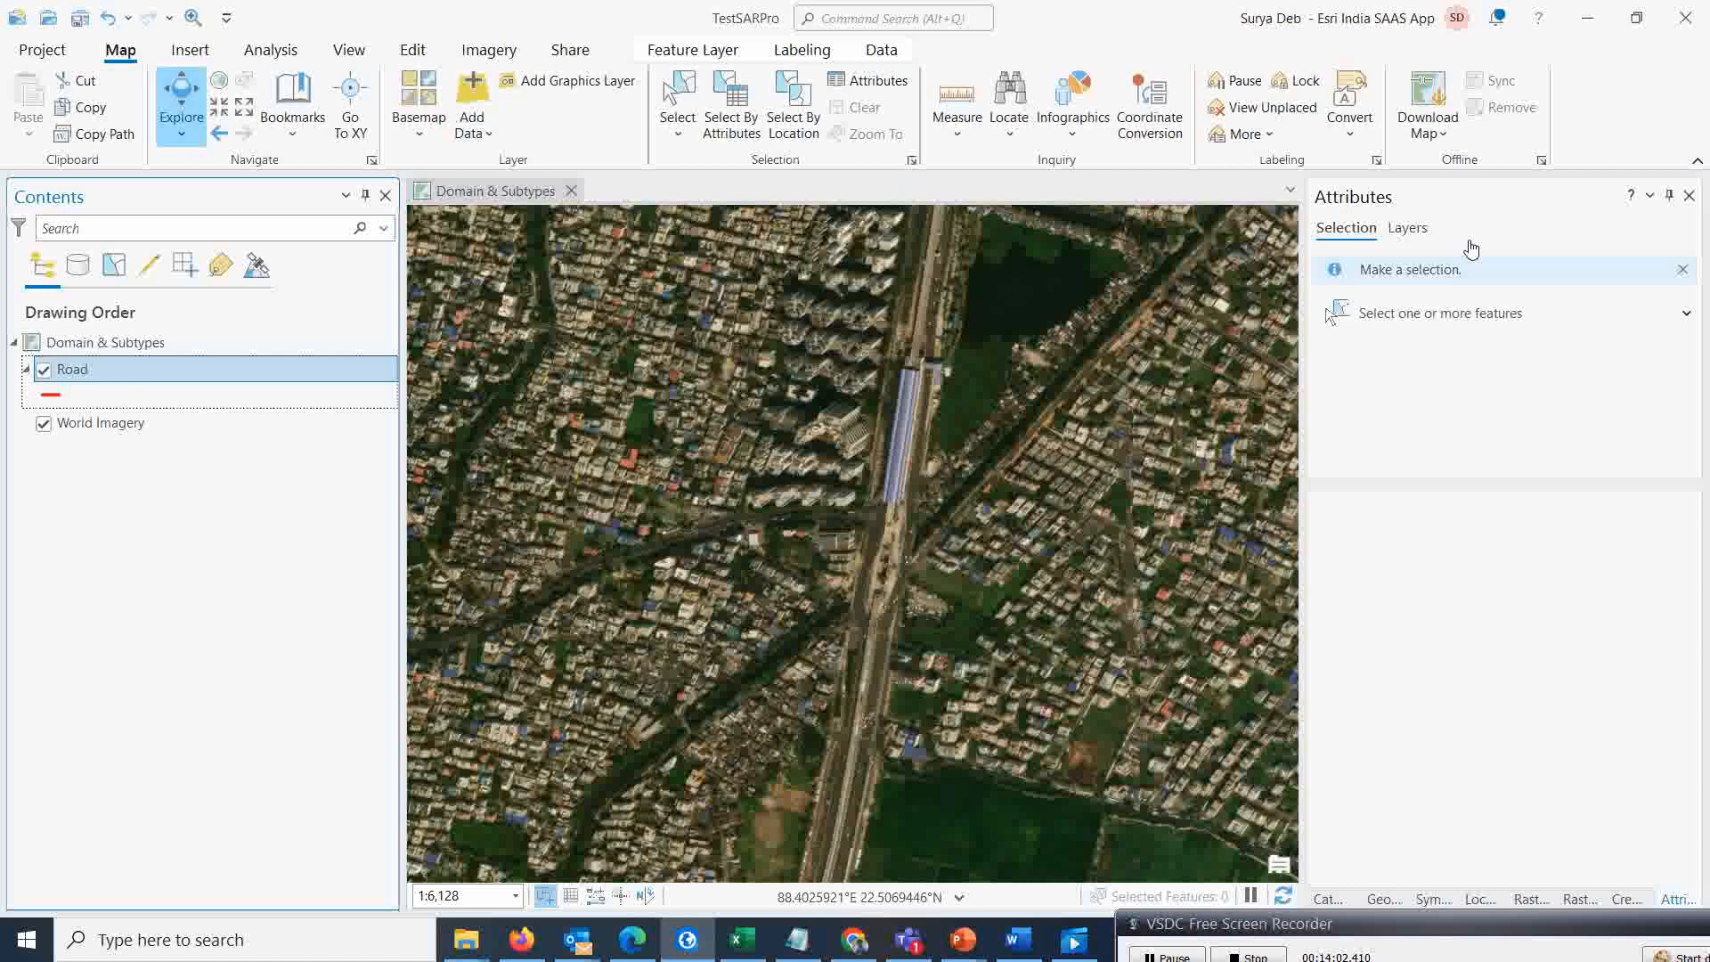
{"action": "left_click", "coordinate": [1689, 195]}
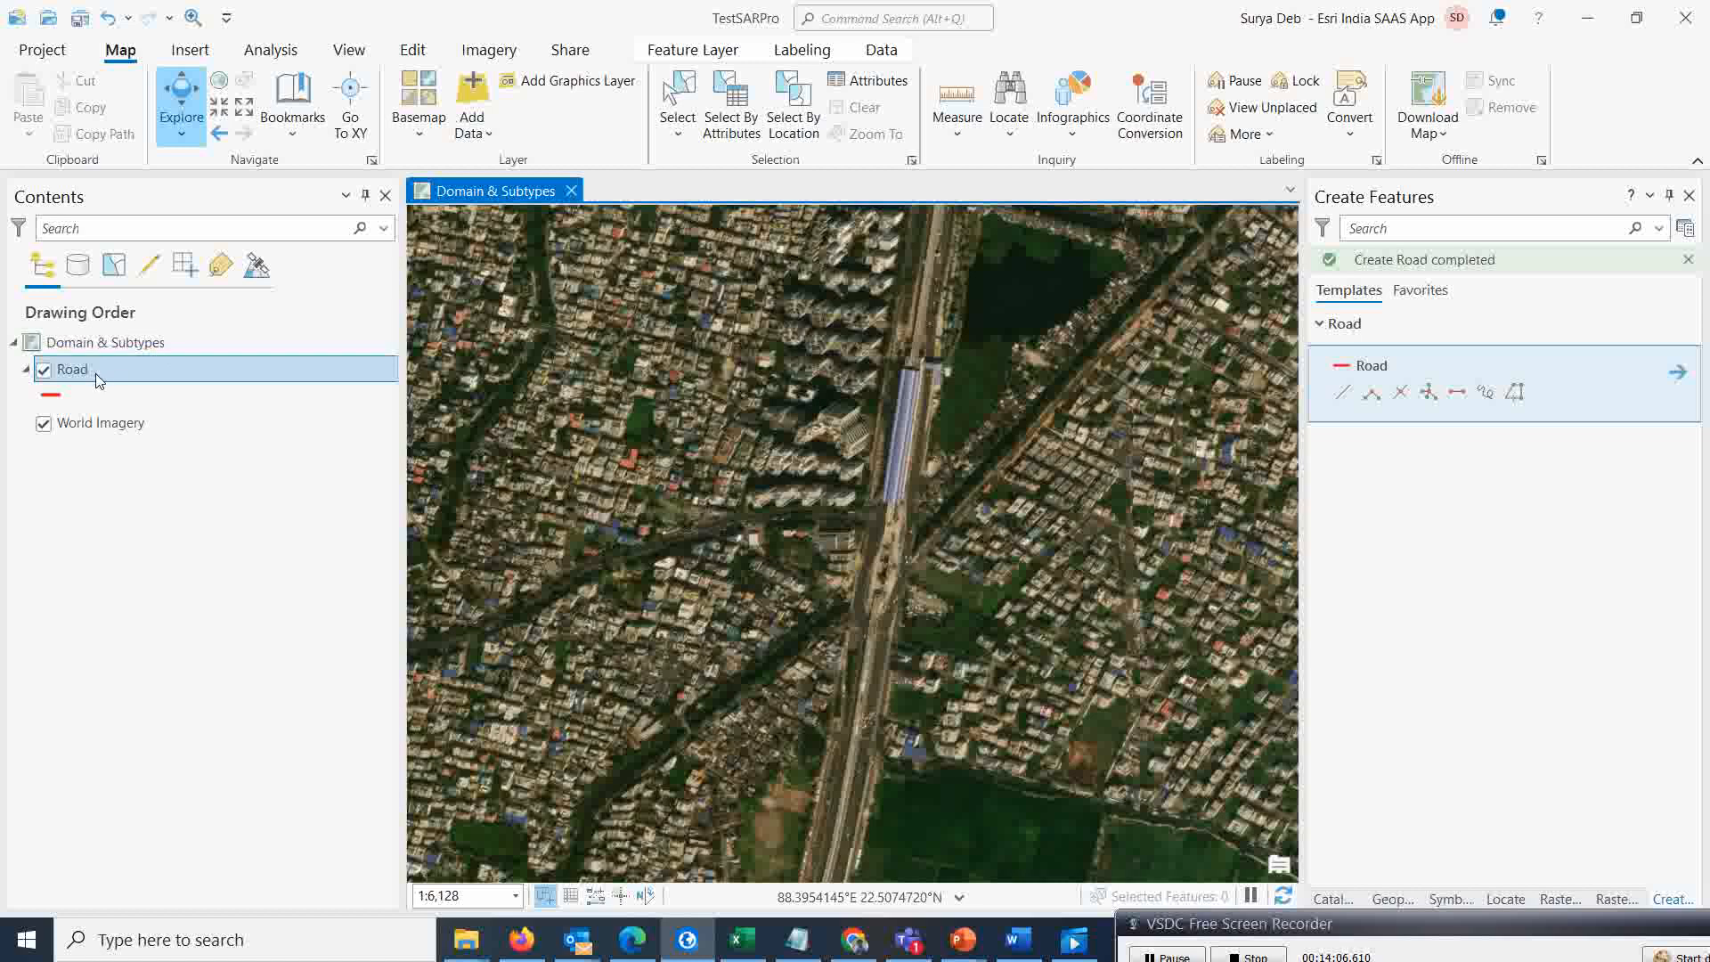
Open the Teast geodatabase's domains and review the Lane and Ownership domain definitions
{"action": "left_click", "coordinate": [882, 51]}
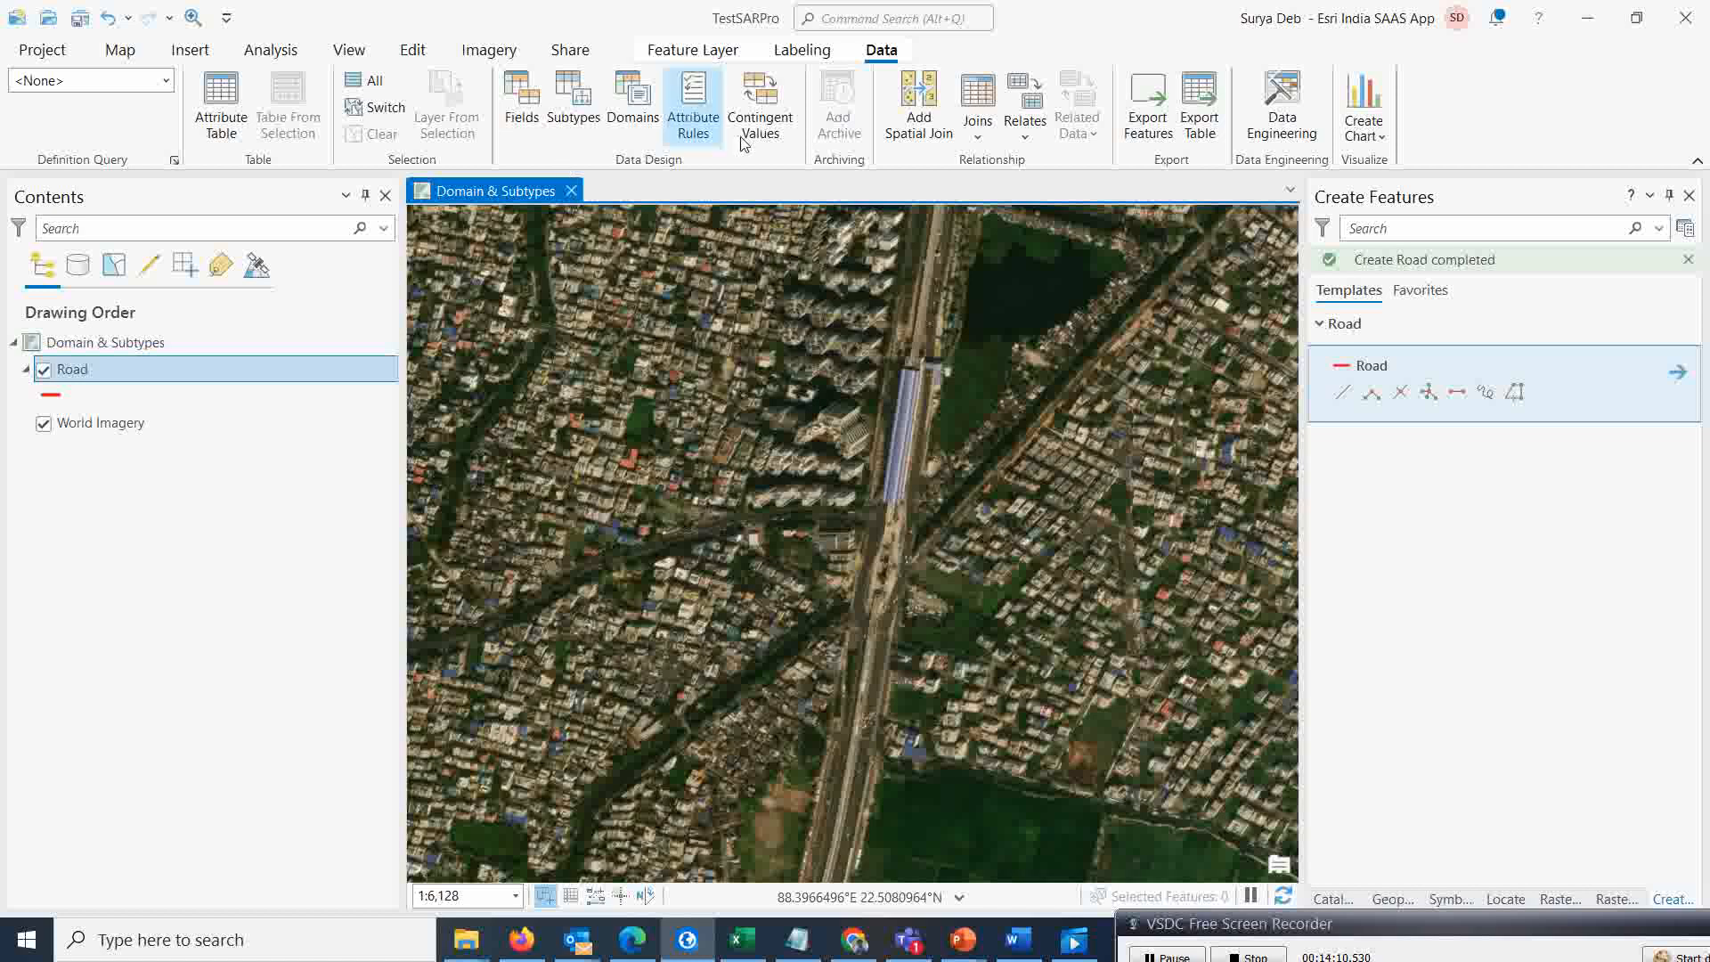
{"action": "left_click", "coordinate": [657, 123]}
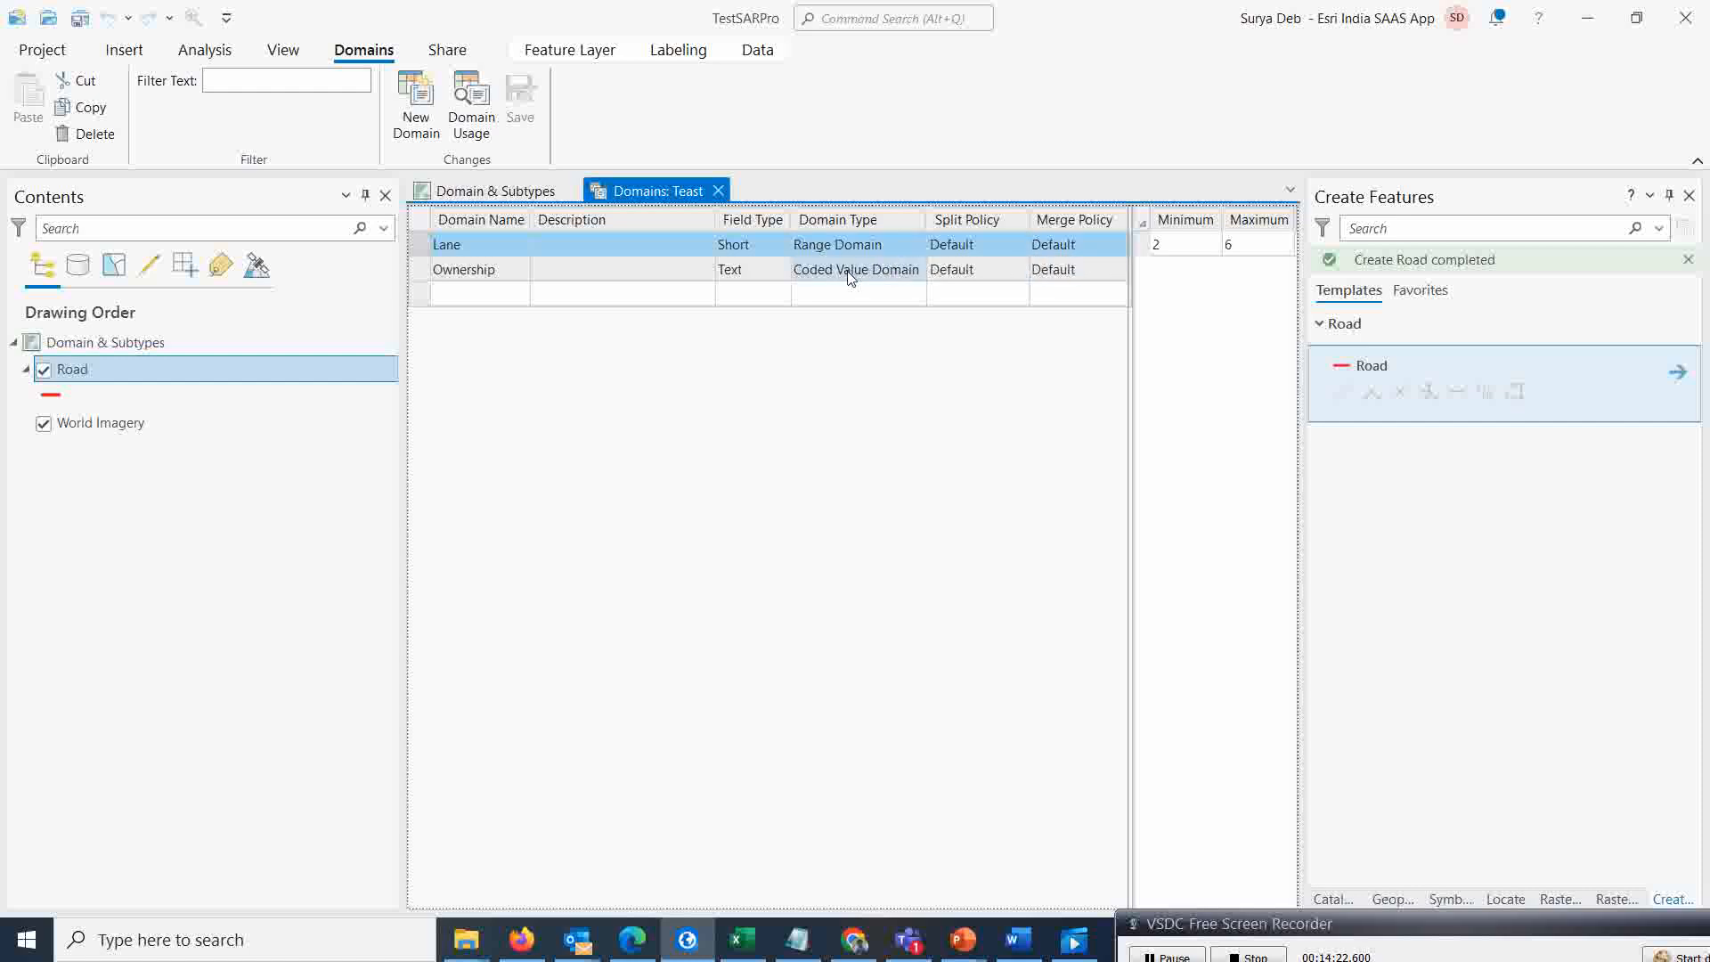
{"action": "left_click", "coordinate": [421, 274]}
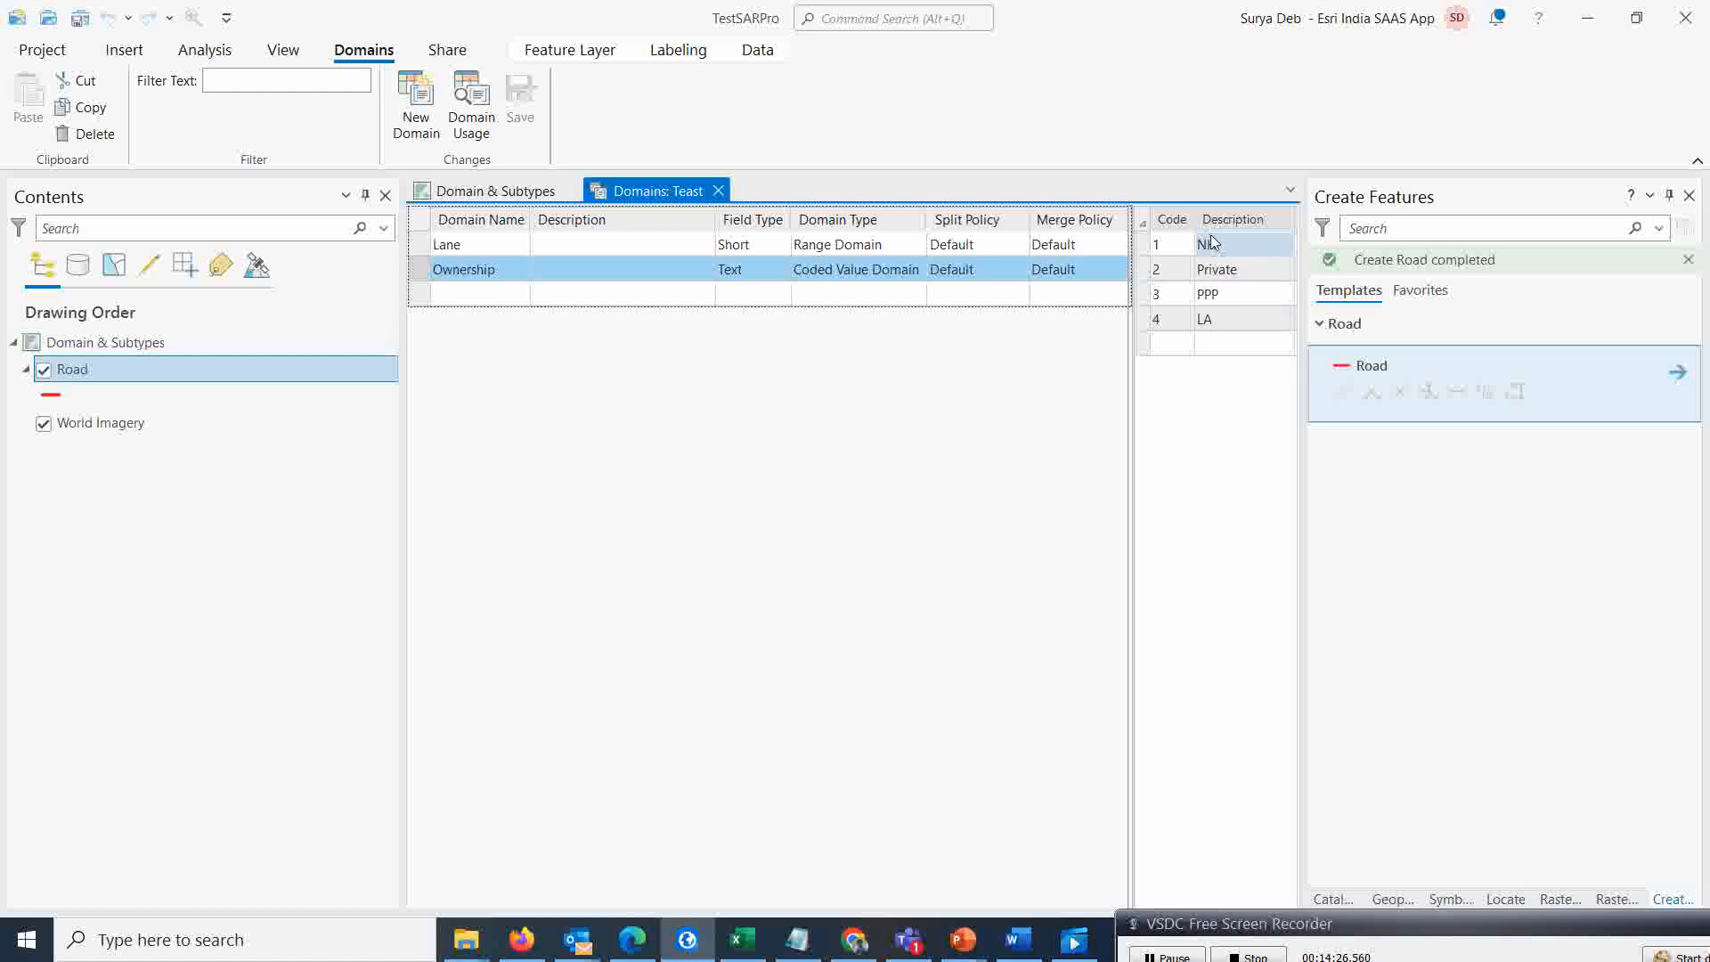
{"action": "left_click", "coordinate": [430, 249]}
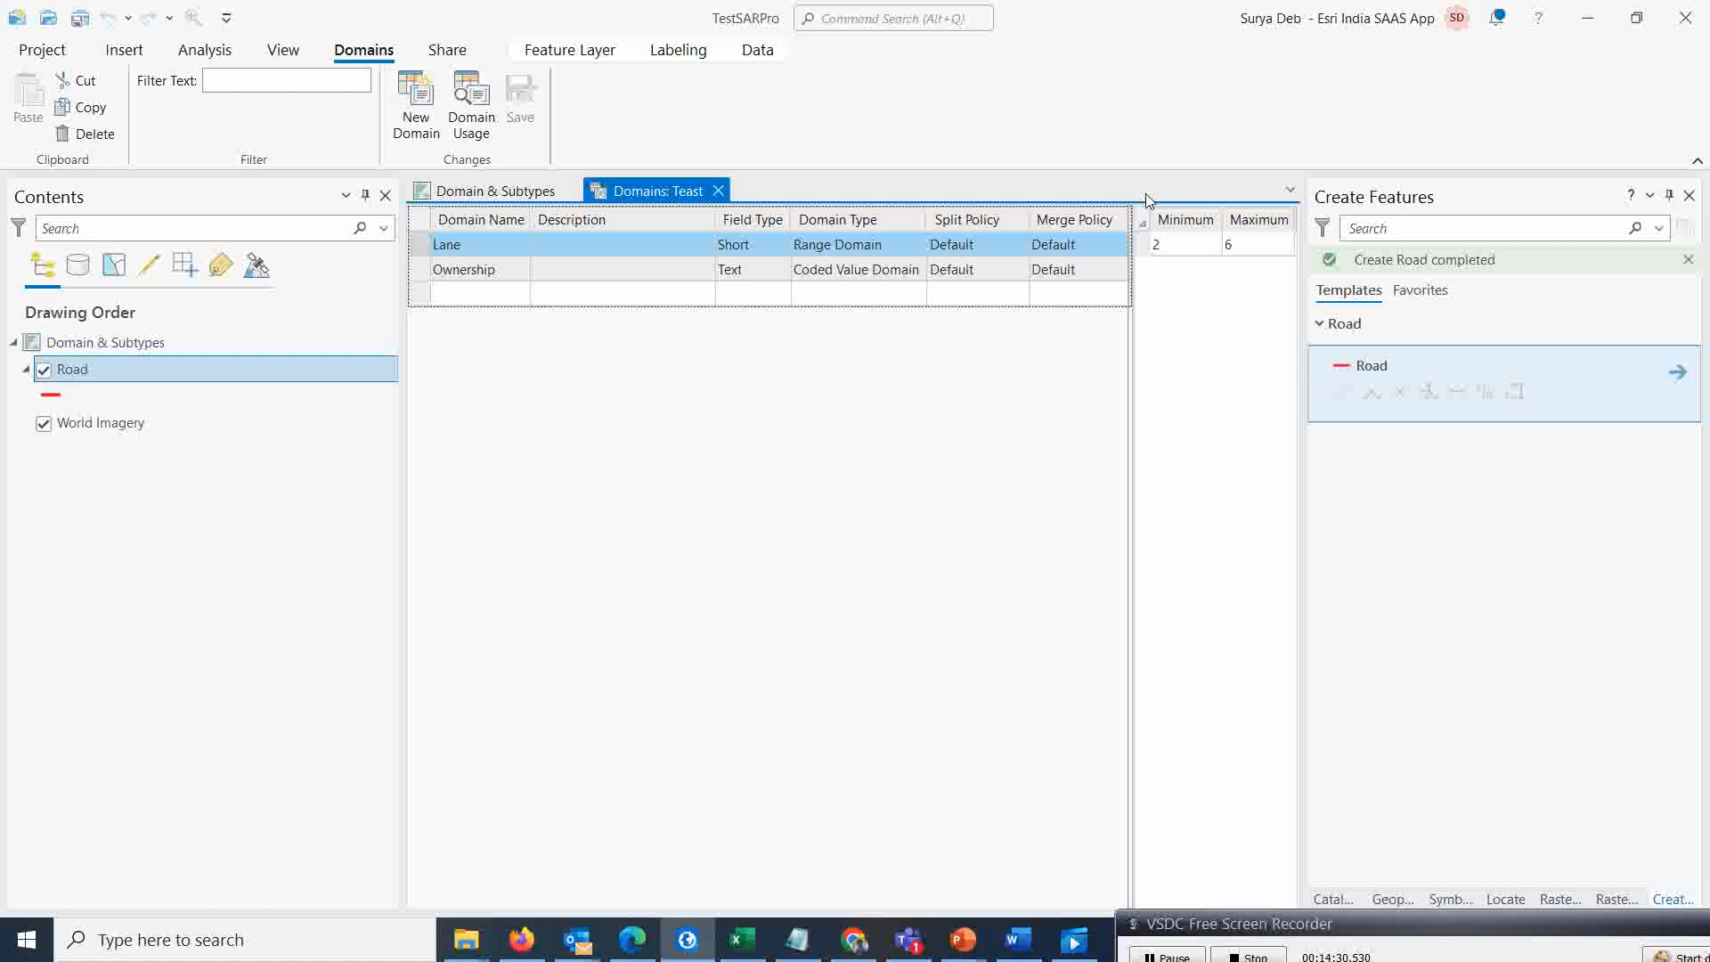
{"action": "left_click", "coordinate": [718, 191]}
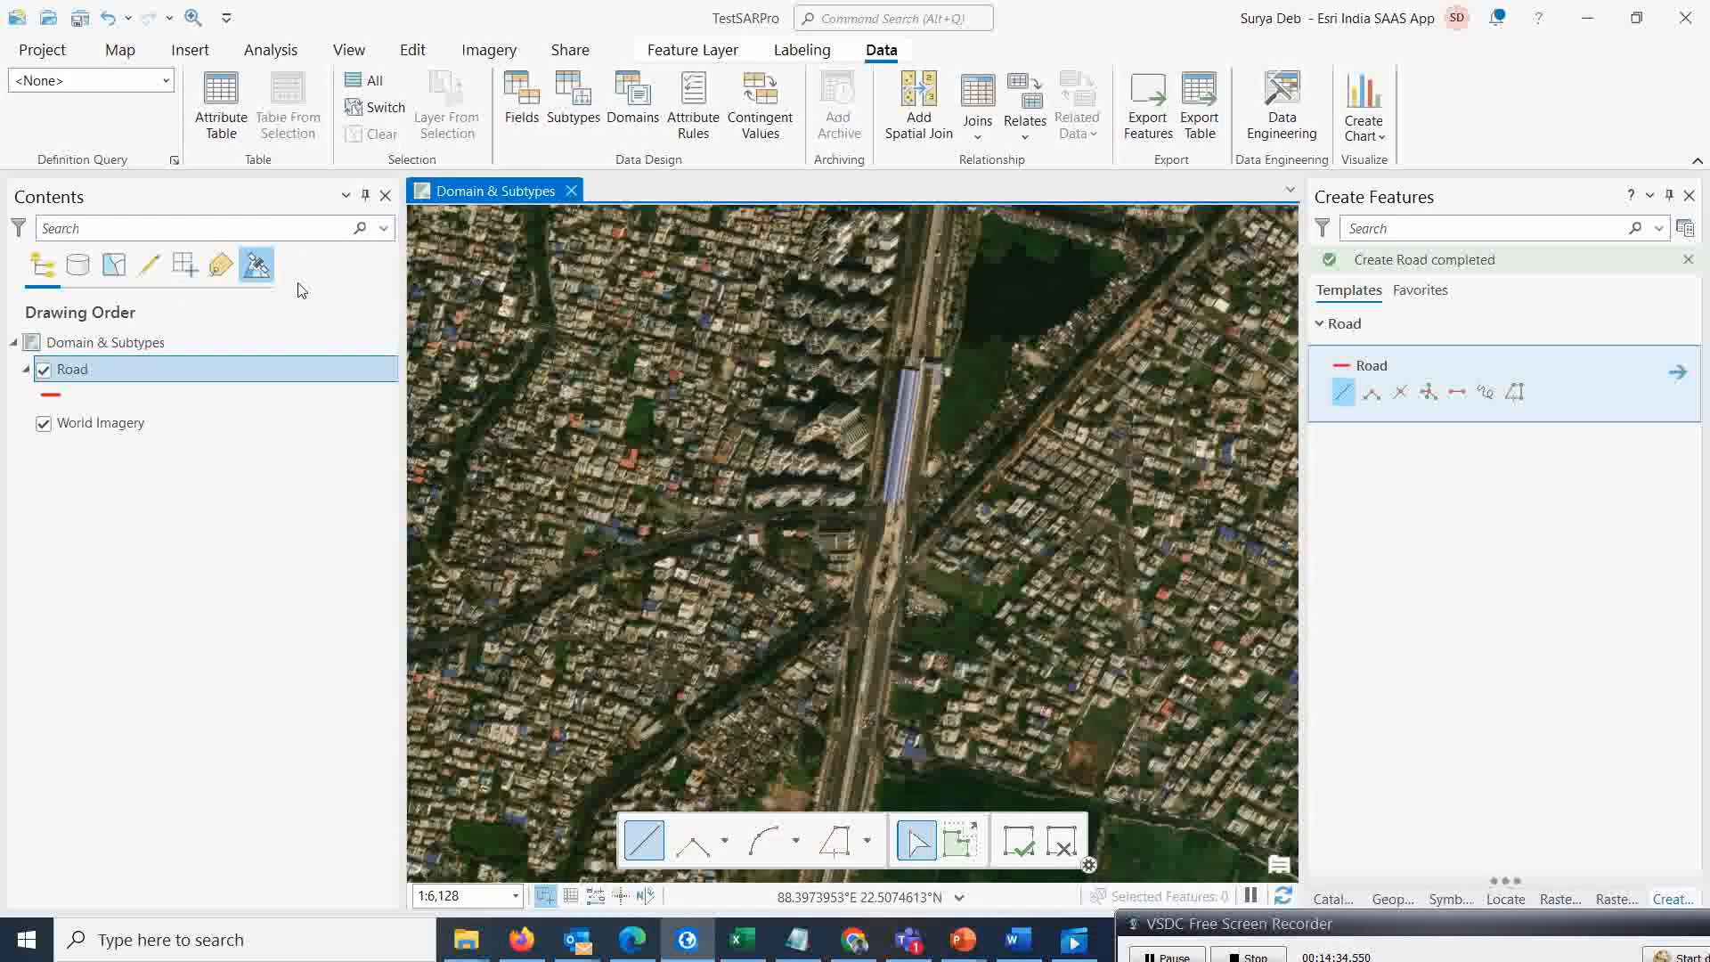
Open the Road layer's fields view to check which domains are assigned to Lane and Ownership
{"action": "left_click", "coordinate": [525, 112]}
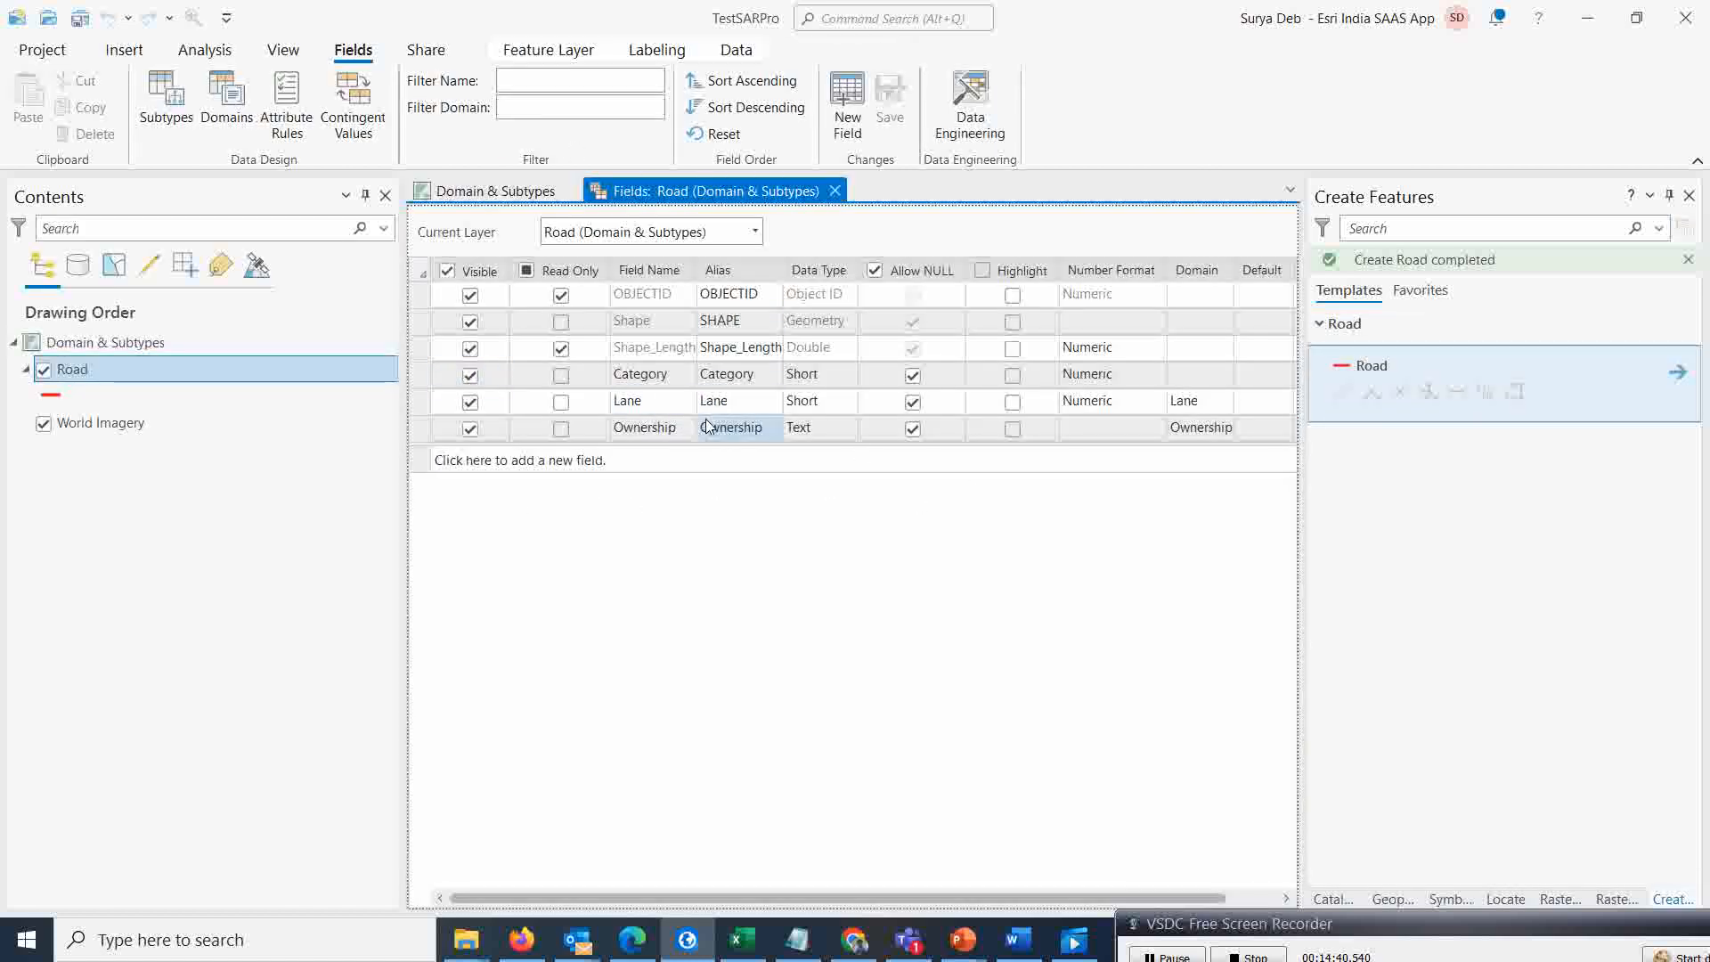
{"action": "left_click", "coordinate": [1176, 428]}
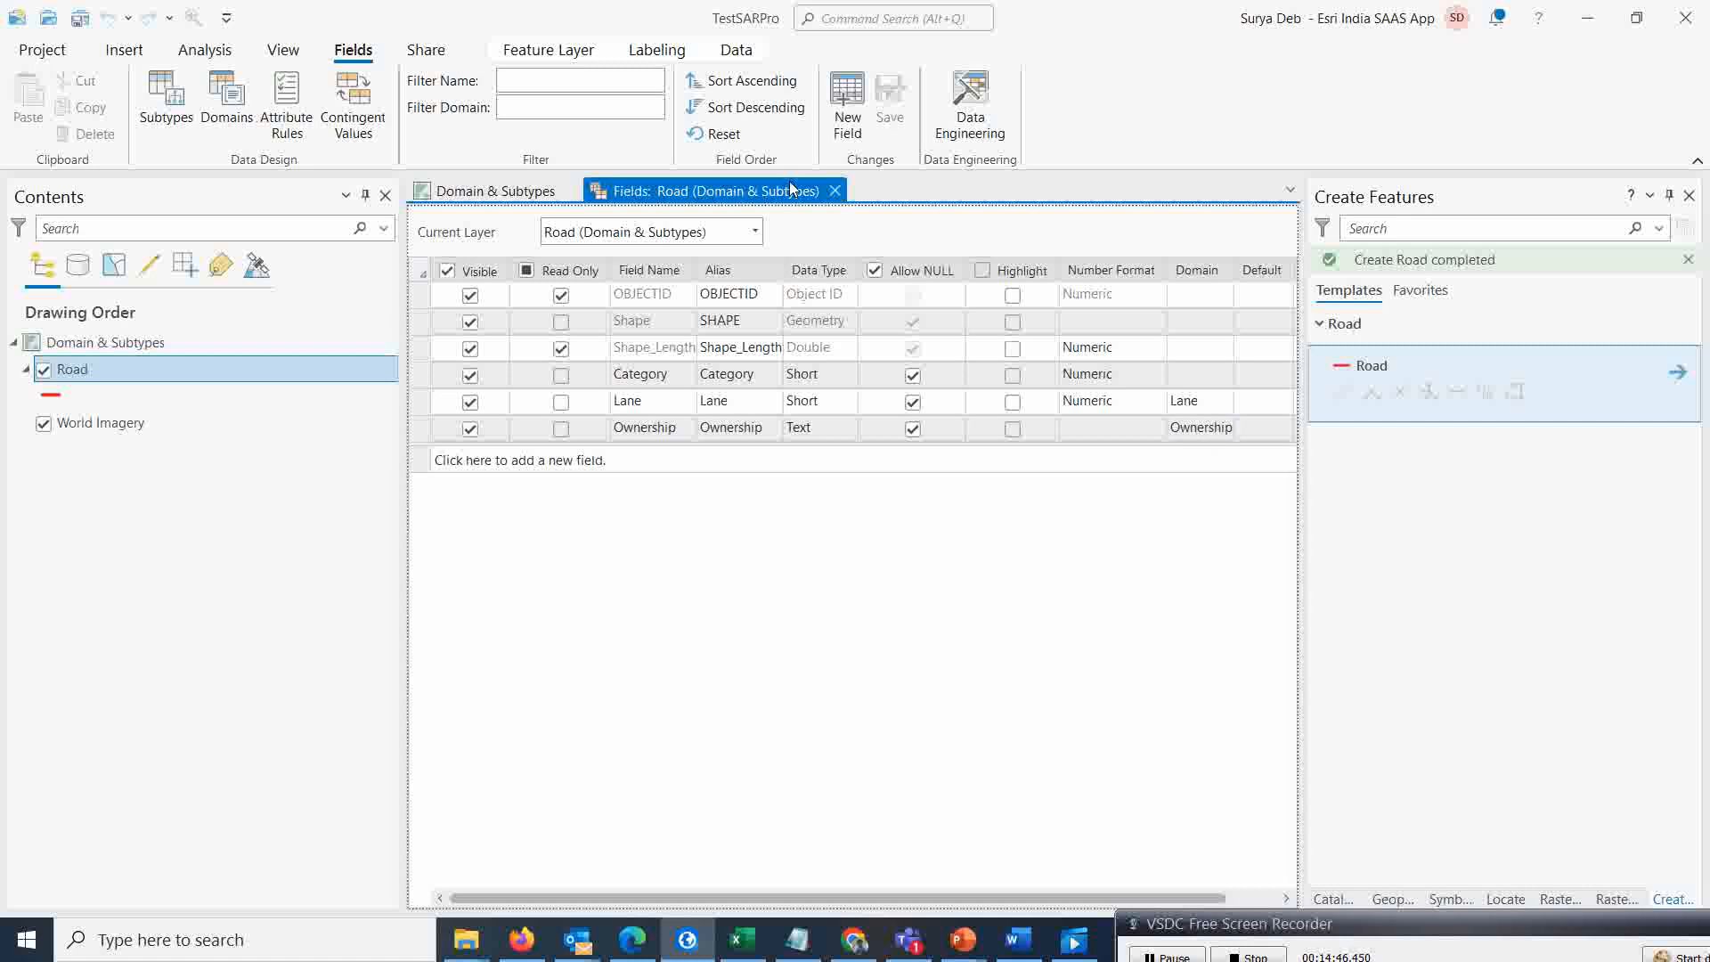
{"action": "left_click", "coordinate": [835, 191]}
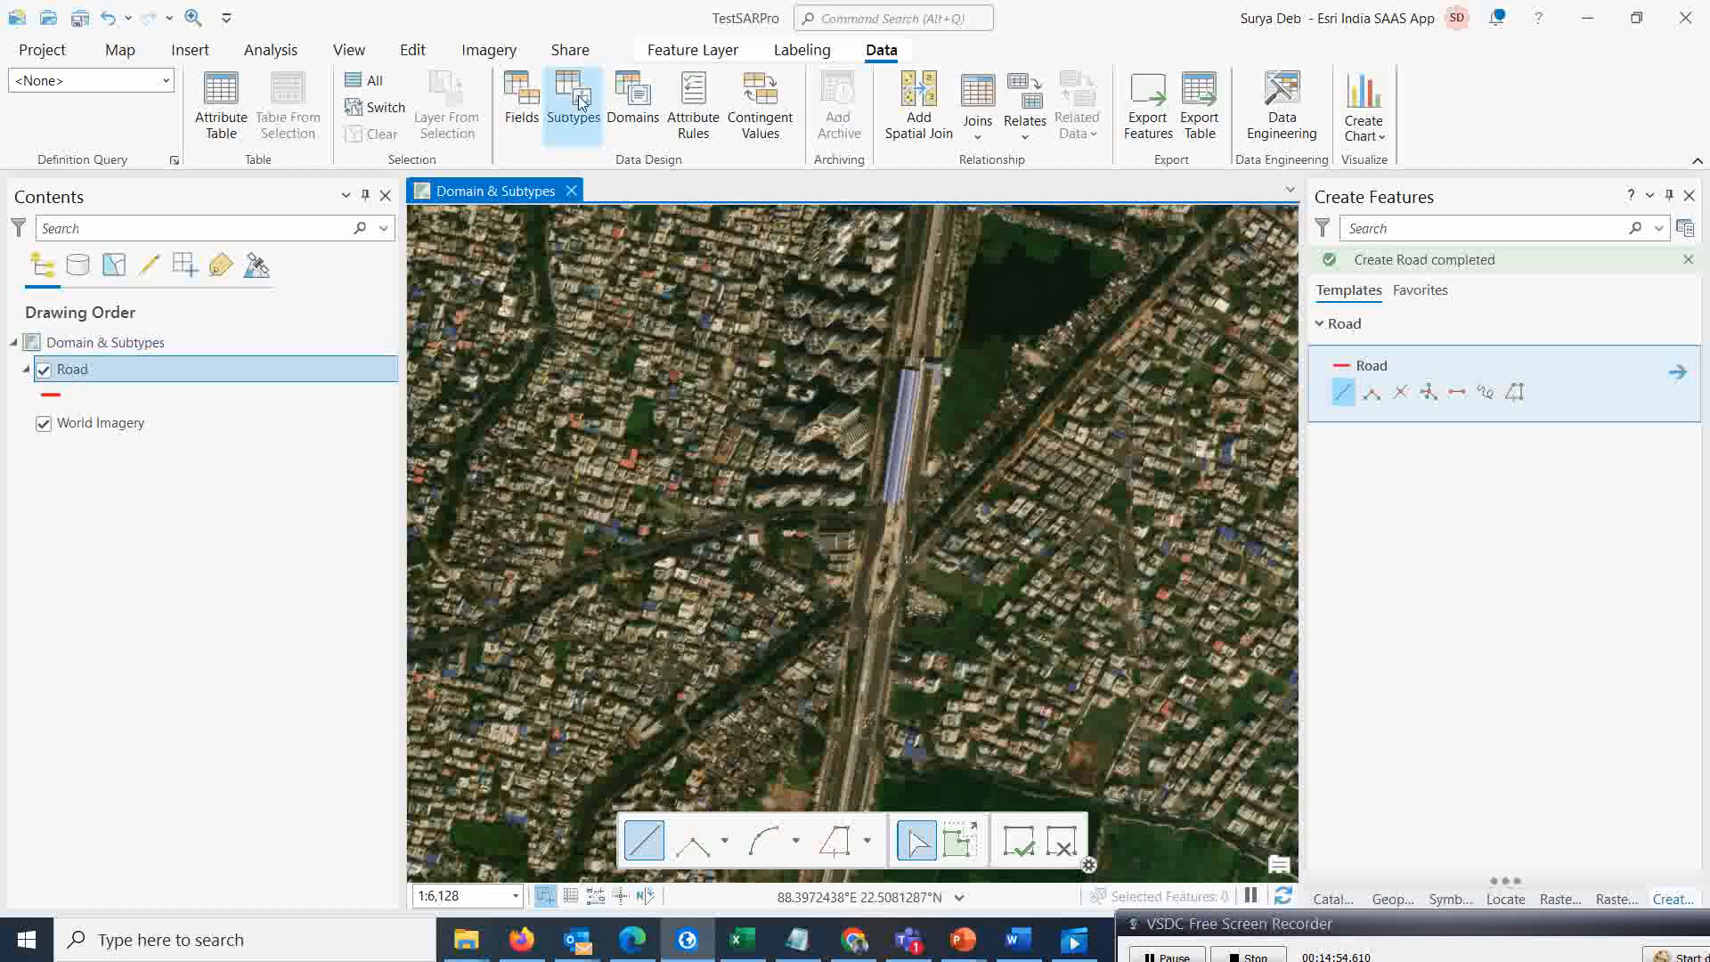
Open the Road layer's subtypes manager and set Category as the subtype field
{"action": "left_click", "coordinate": [595, 122]}
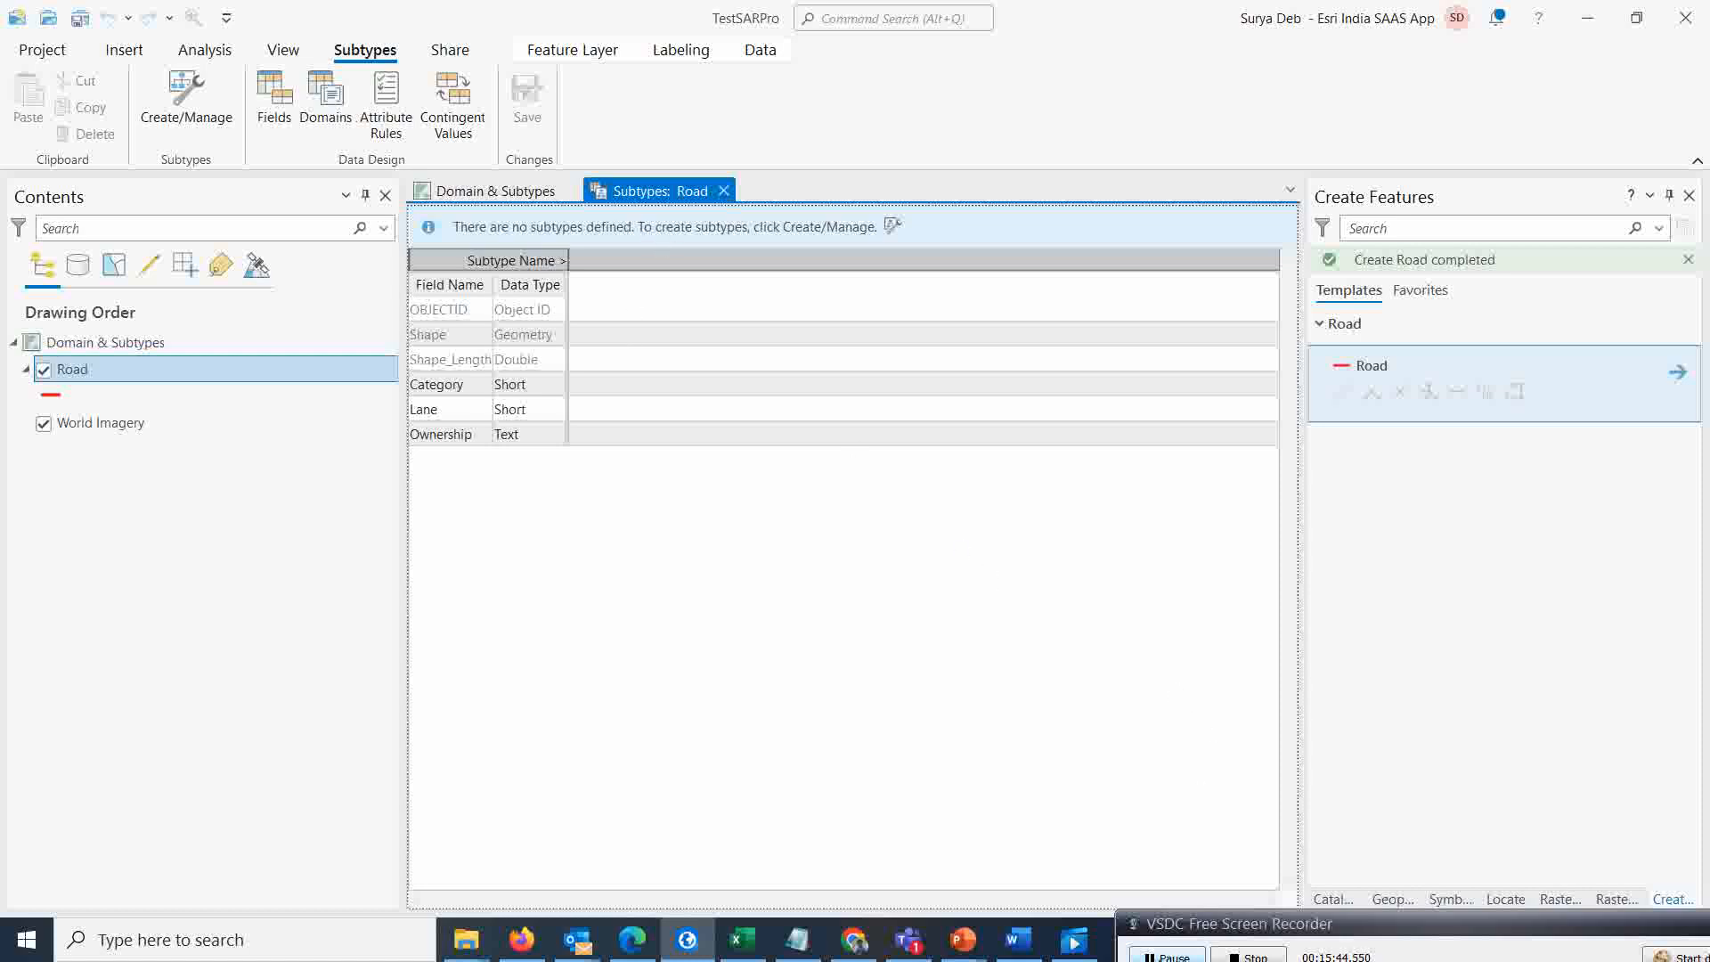
{"action": "left_click", "coordinate": [1168, 957]}
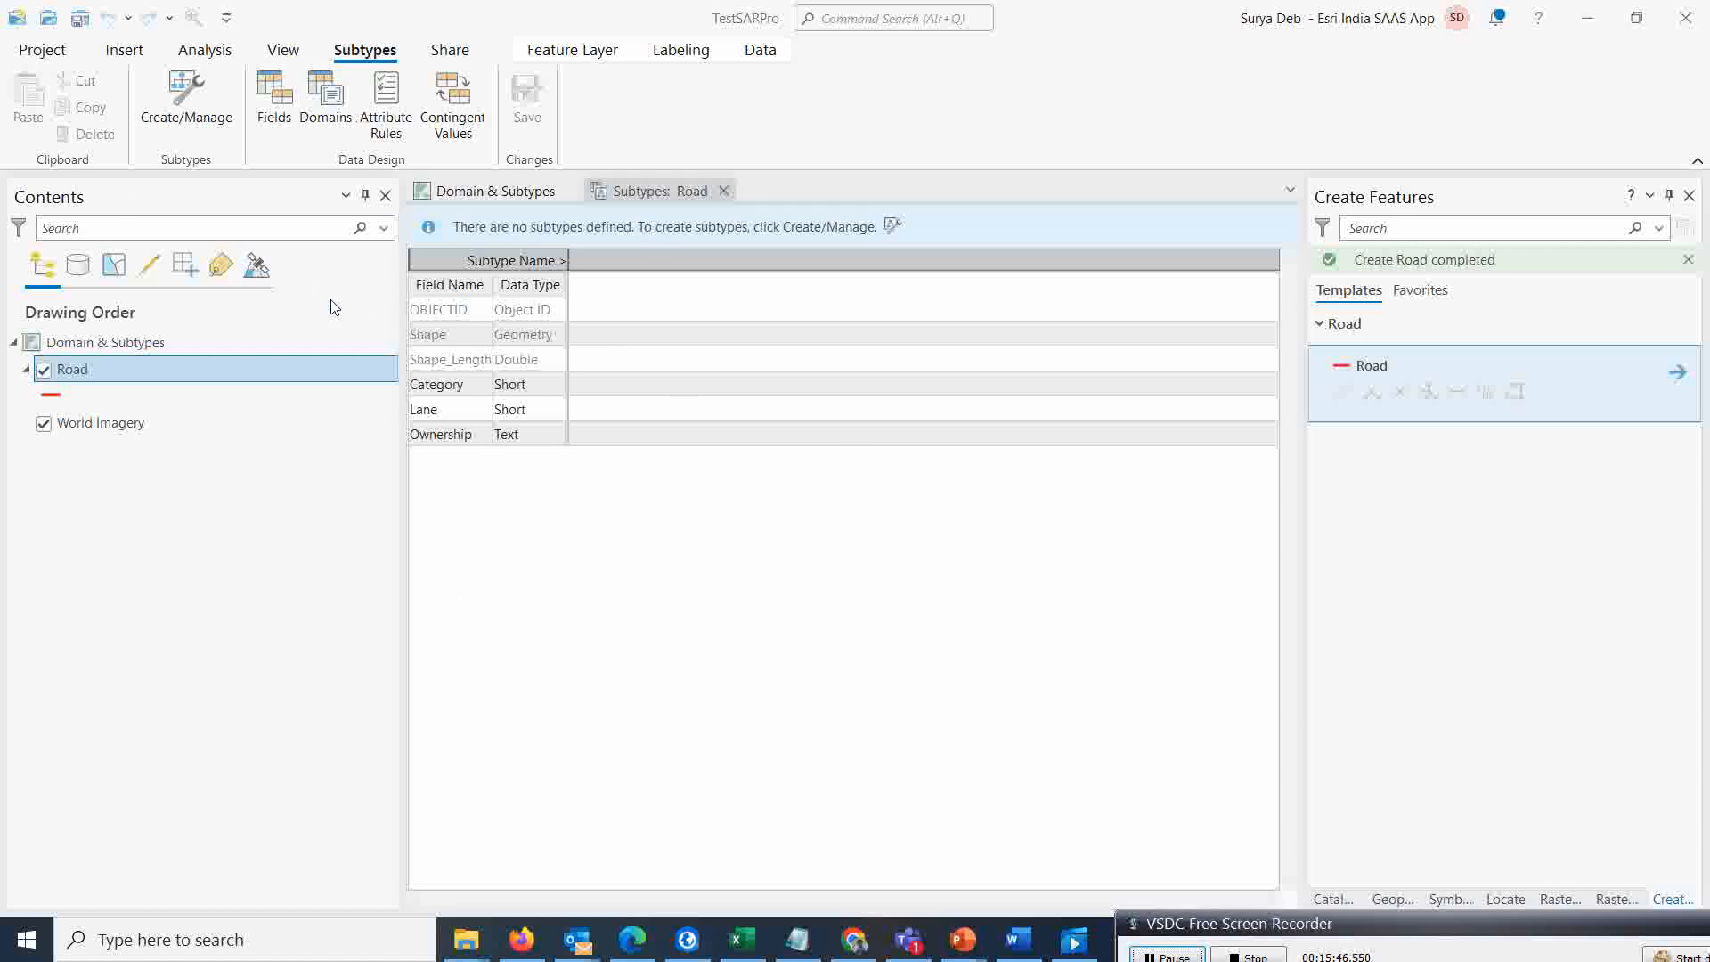
{"action": "left_click", "coordinate": [176, 104]}
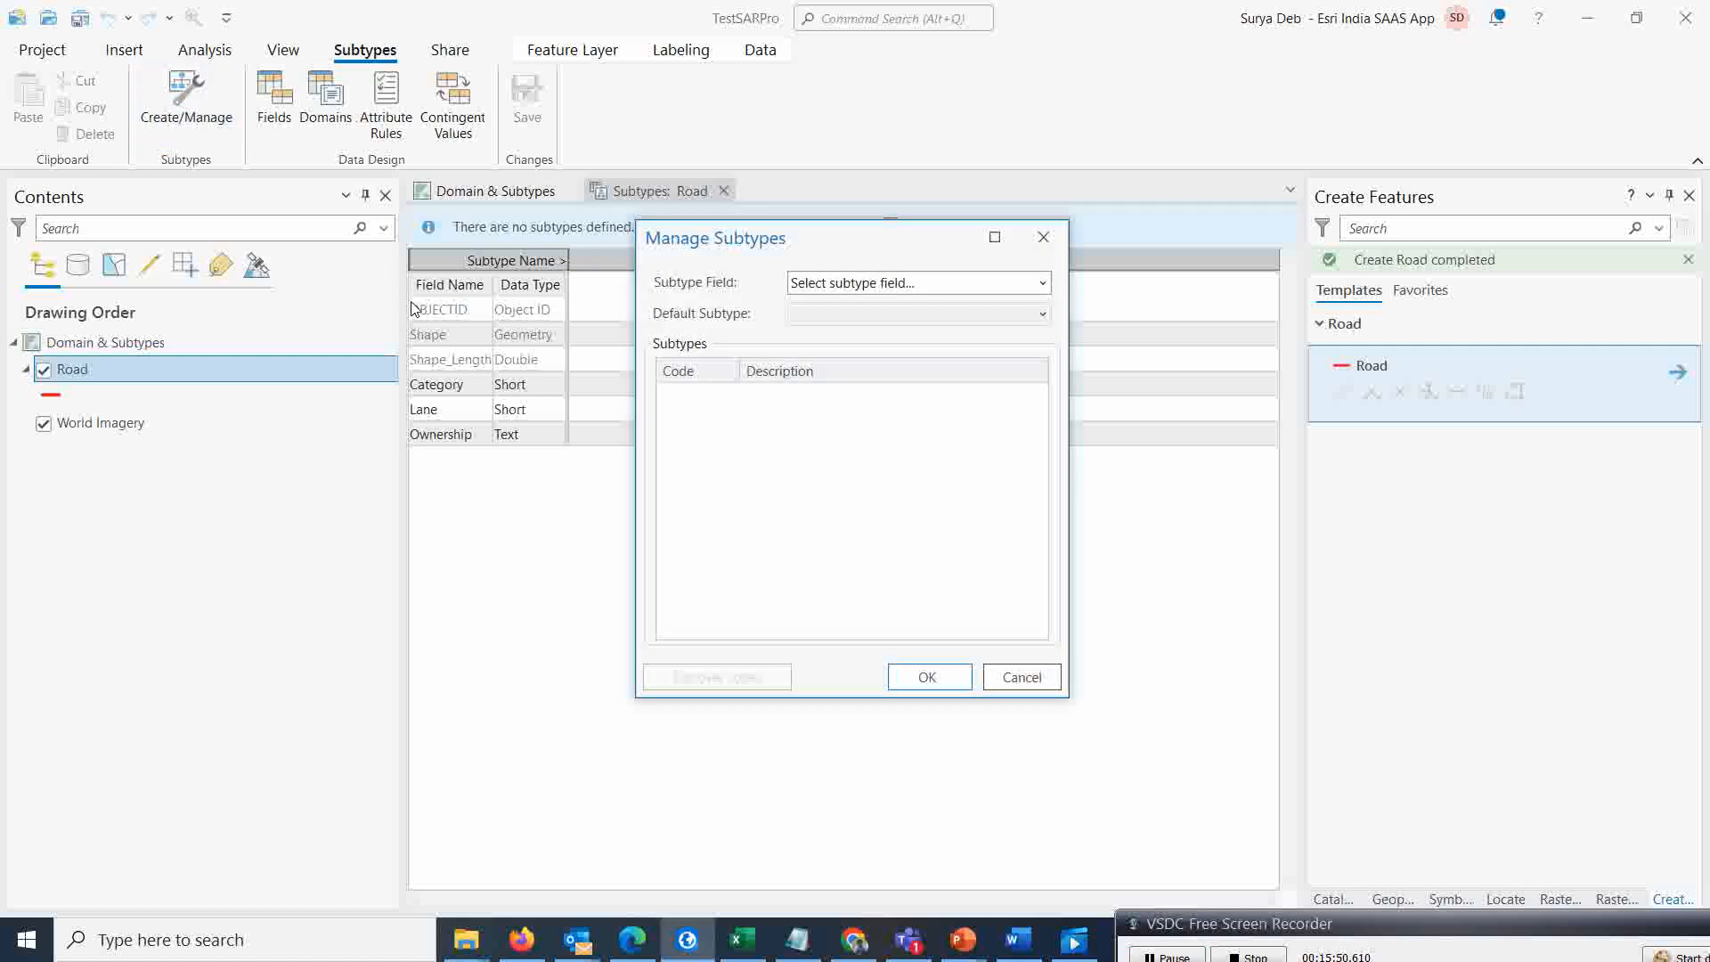
{"action": "left_click", "coordinate": [1044, 285]}
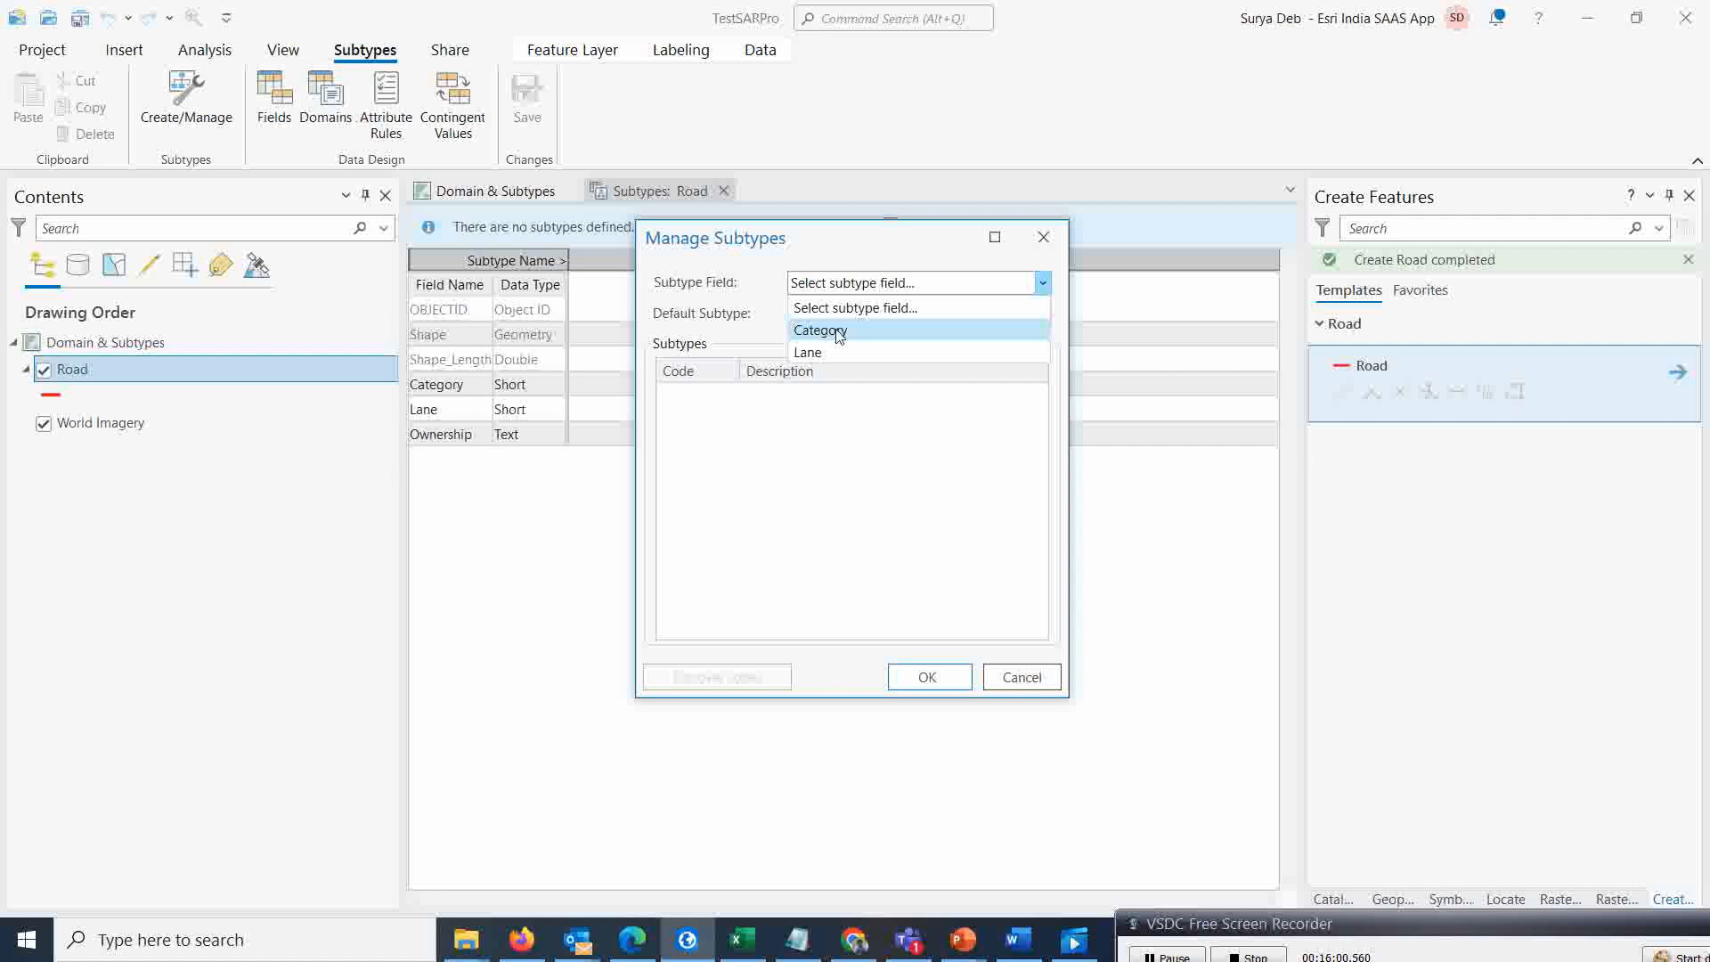
{"action": "left_click", "coordinate": [839, 336]}
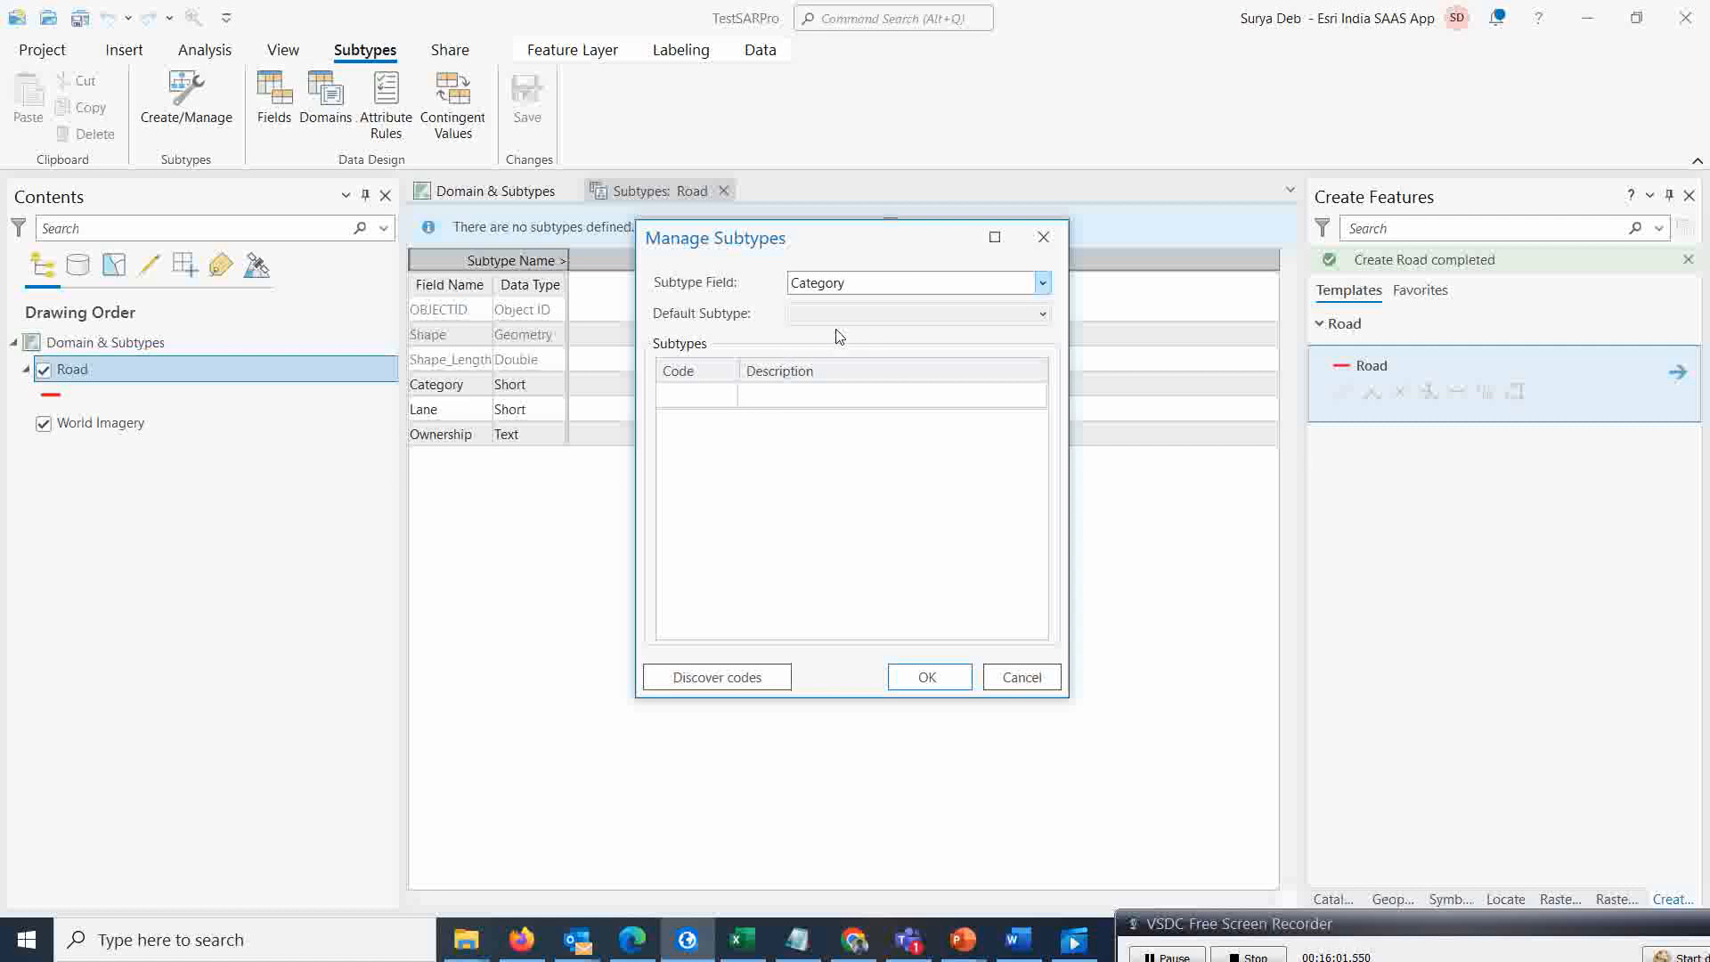
Add subtype code 1 with the description NH
{"action": "left_click", "coordinate": [691, 401]}
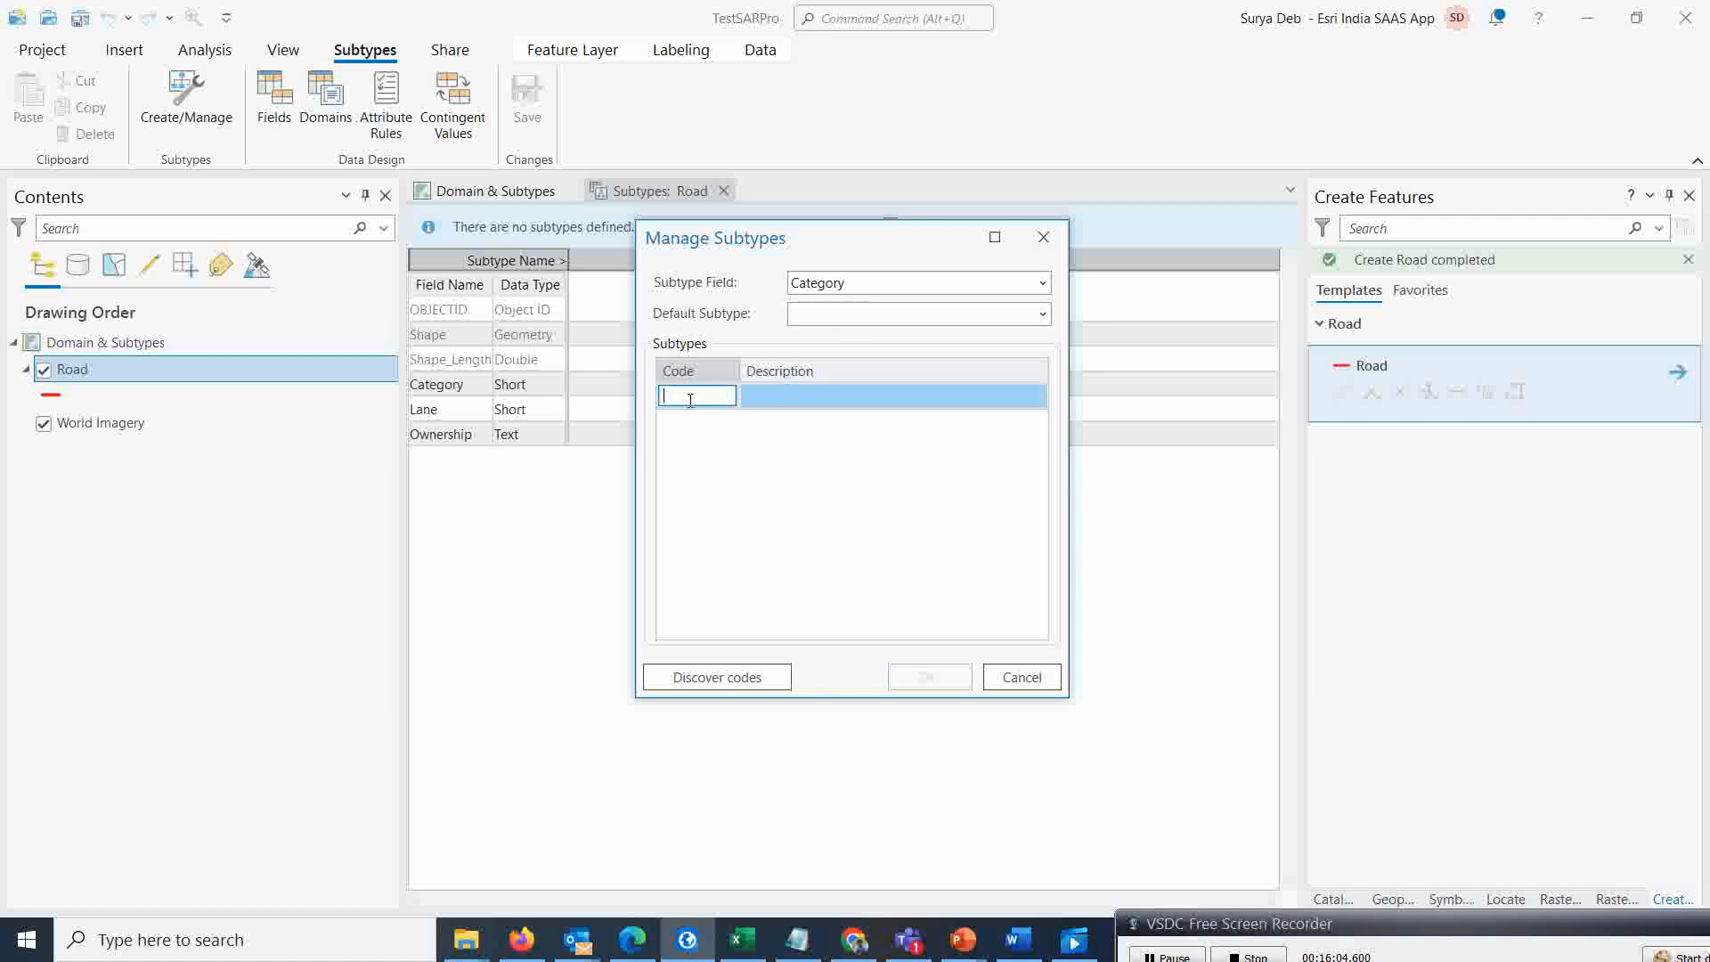
{"action": "type", "text": "1"}
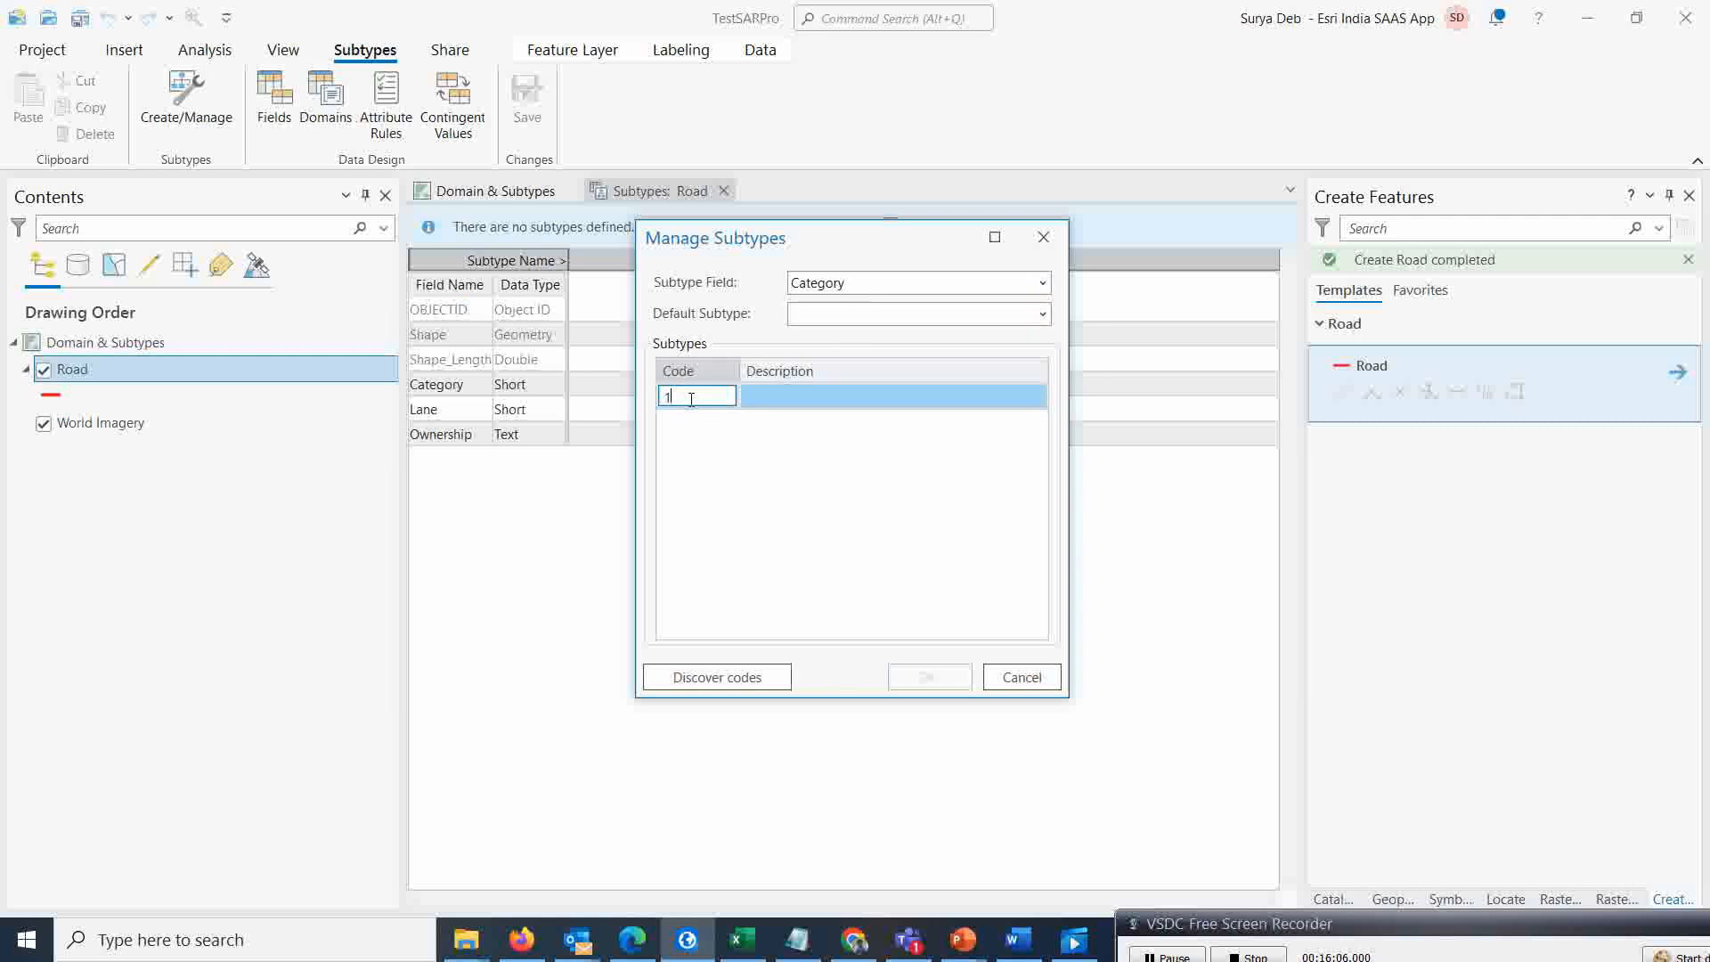
{"action": "left_click", "coordinate": [782, 400]}
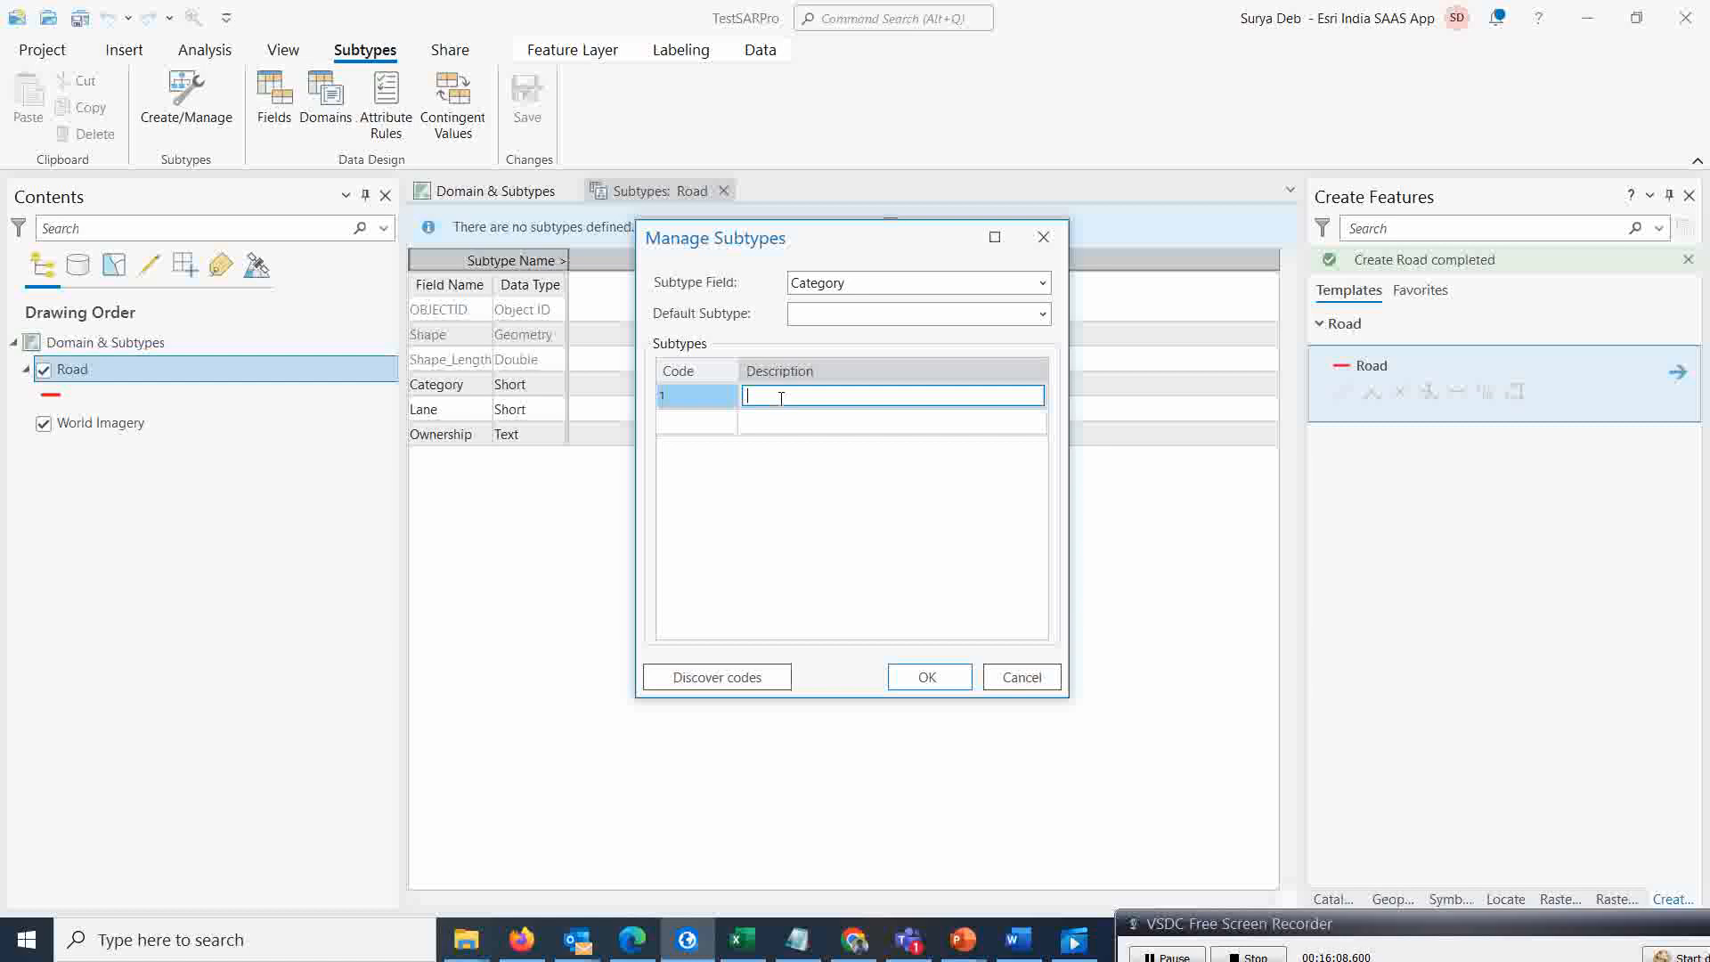
{"action": "type", "text": "NH"}
{"action": "key", "text": "Return"}
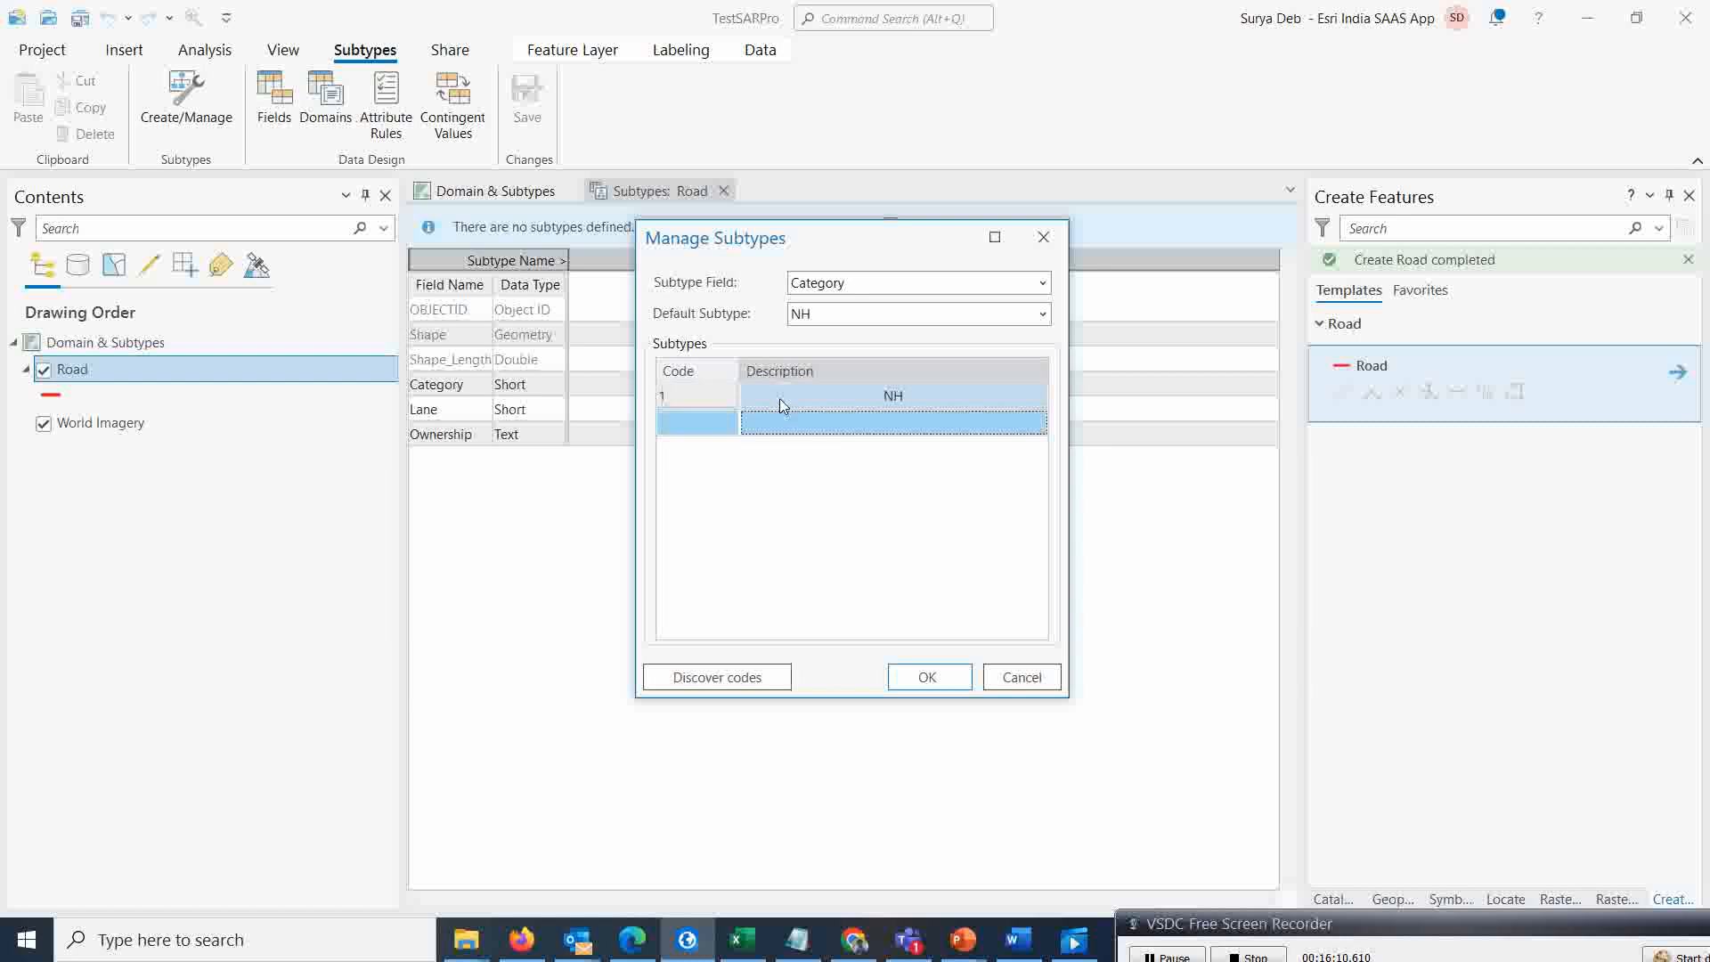
Add subtype code 2 with the description SH
{"action": "left_click", "coordinate": [686, 424]}
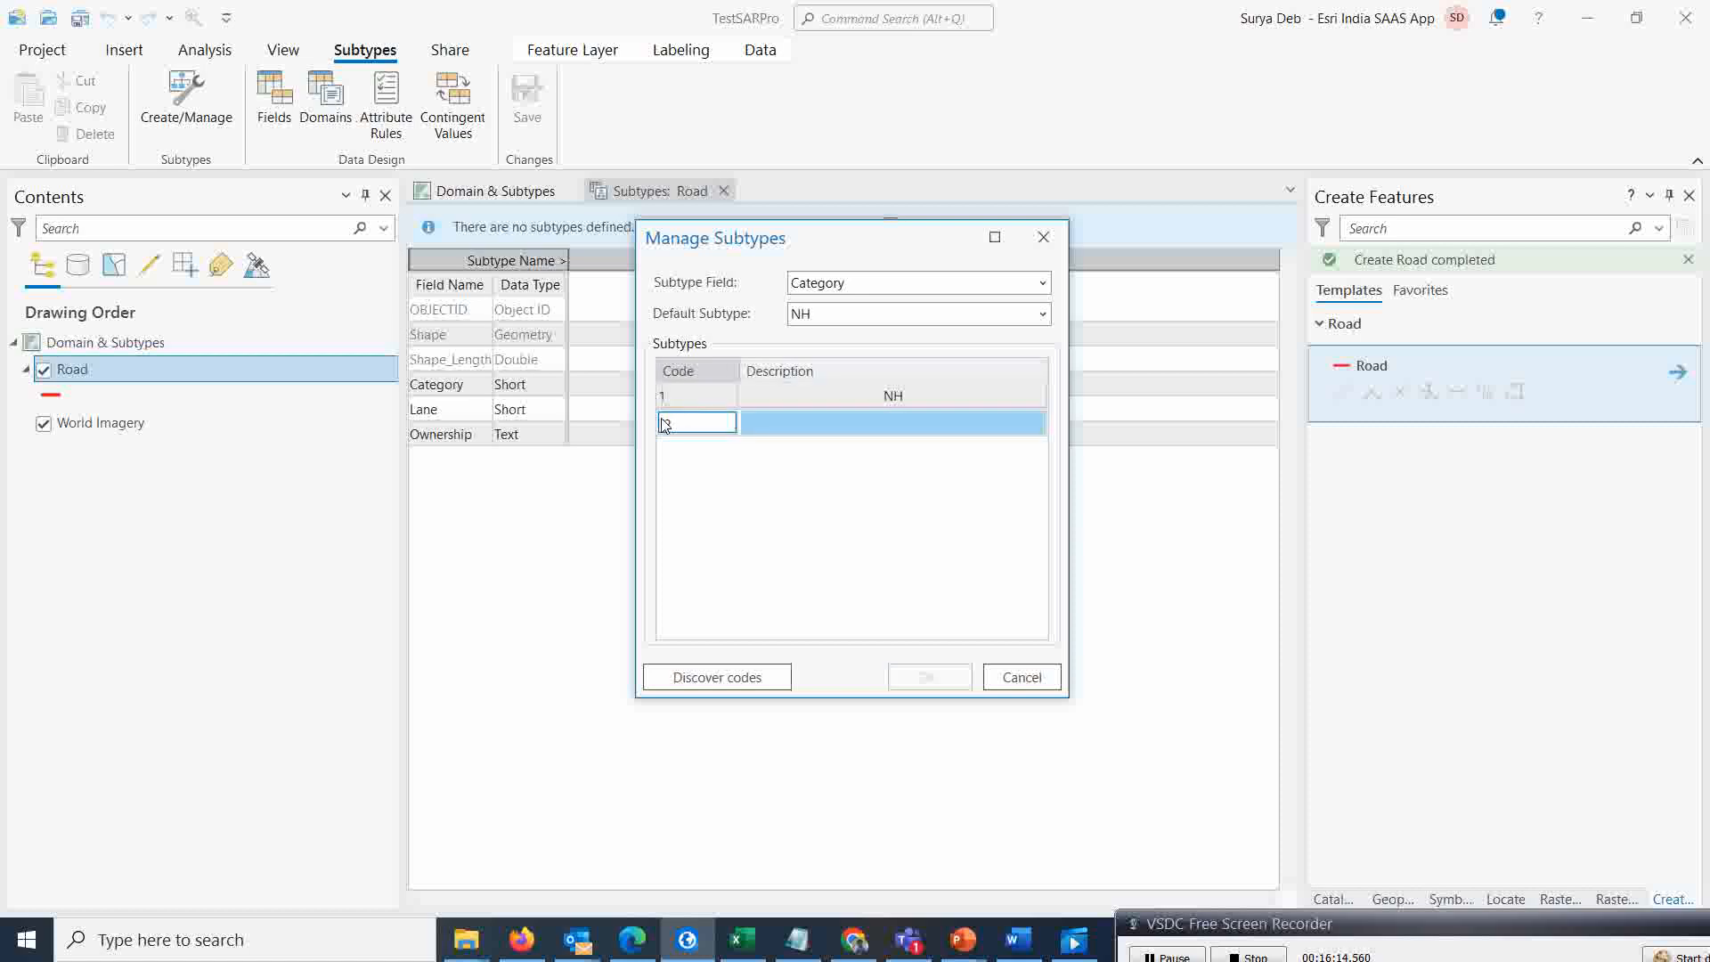
{"action": "key", "text": "Tab"}
{"action": "type", "text": "SH"}
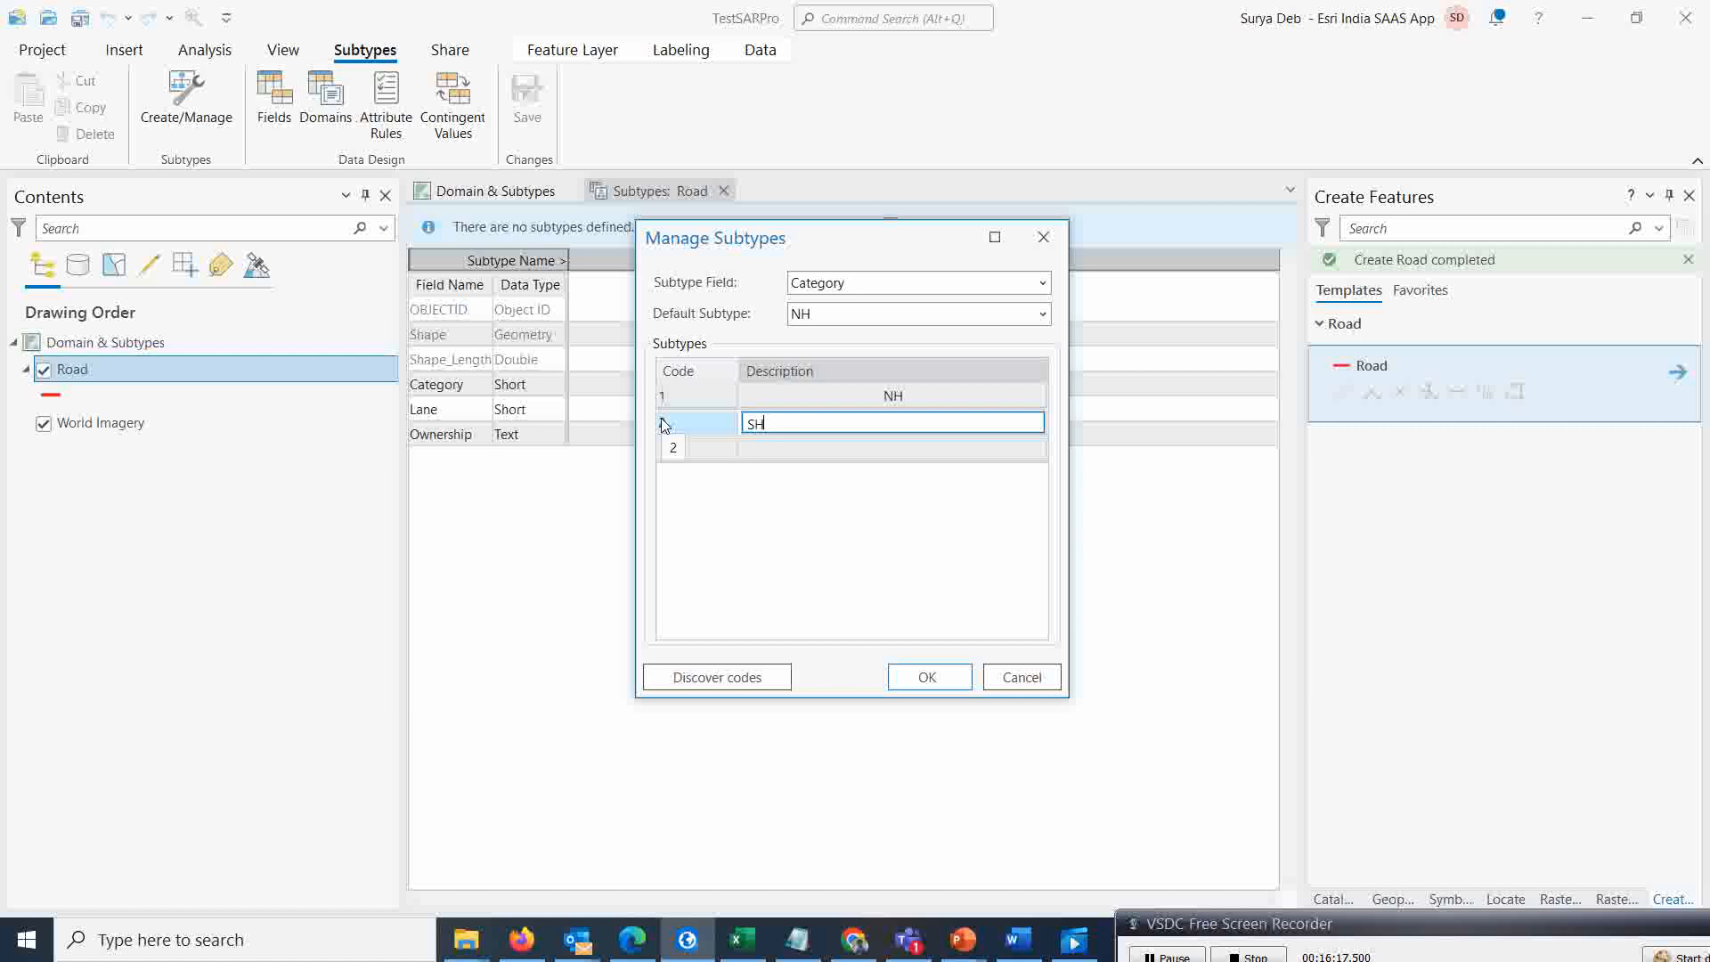
{"action": "key", "text": "Return"}
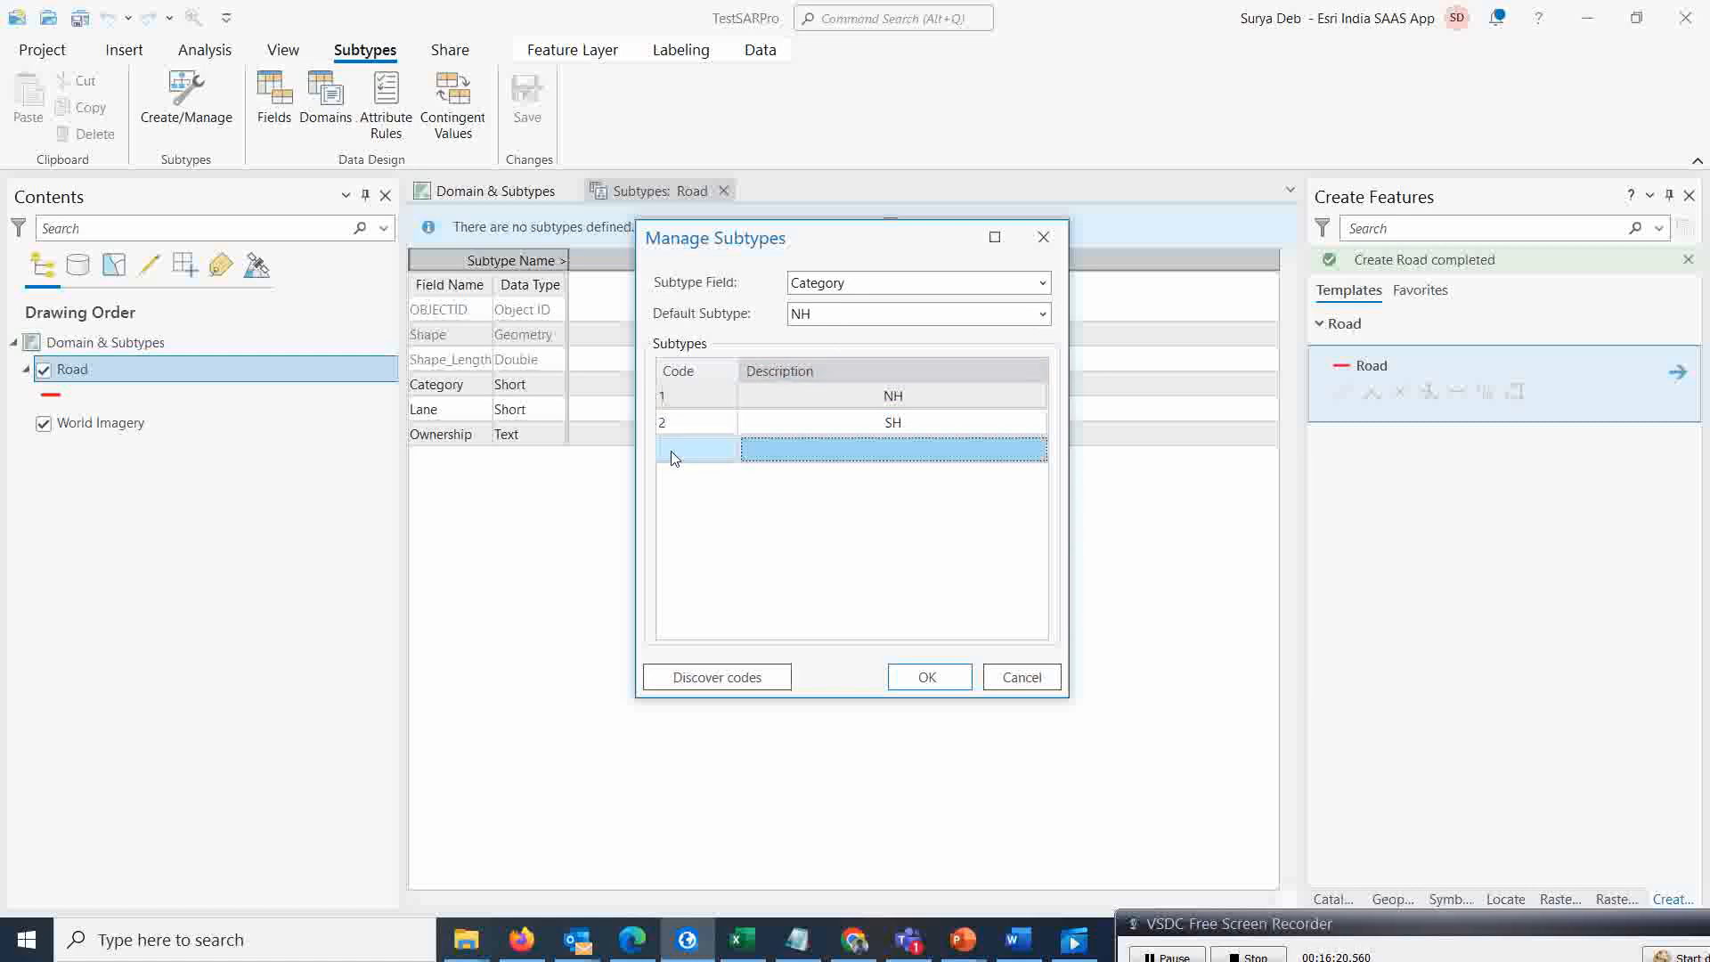
Add subtype code 3 with the description DH
{"action": "left_click", "coordinate": [672, 448]}
{"action": "type", "text": "3"}
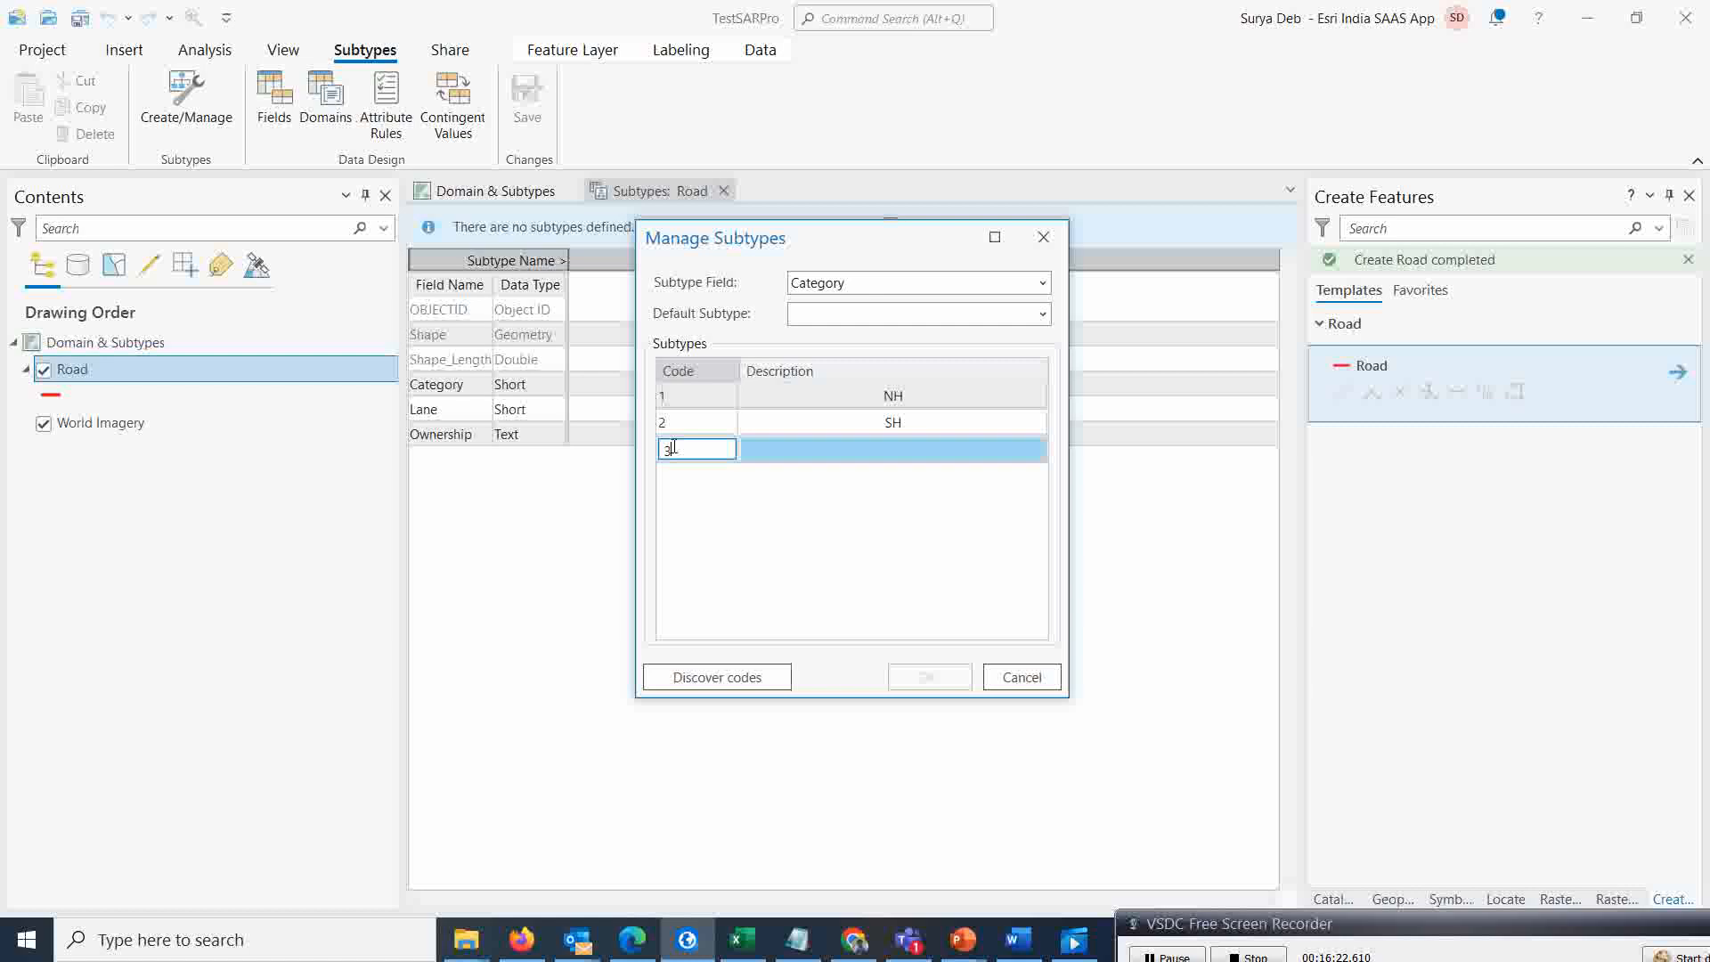
{"action": "key", "text": "Tab"}
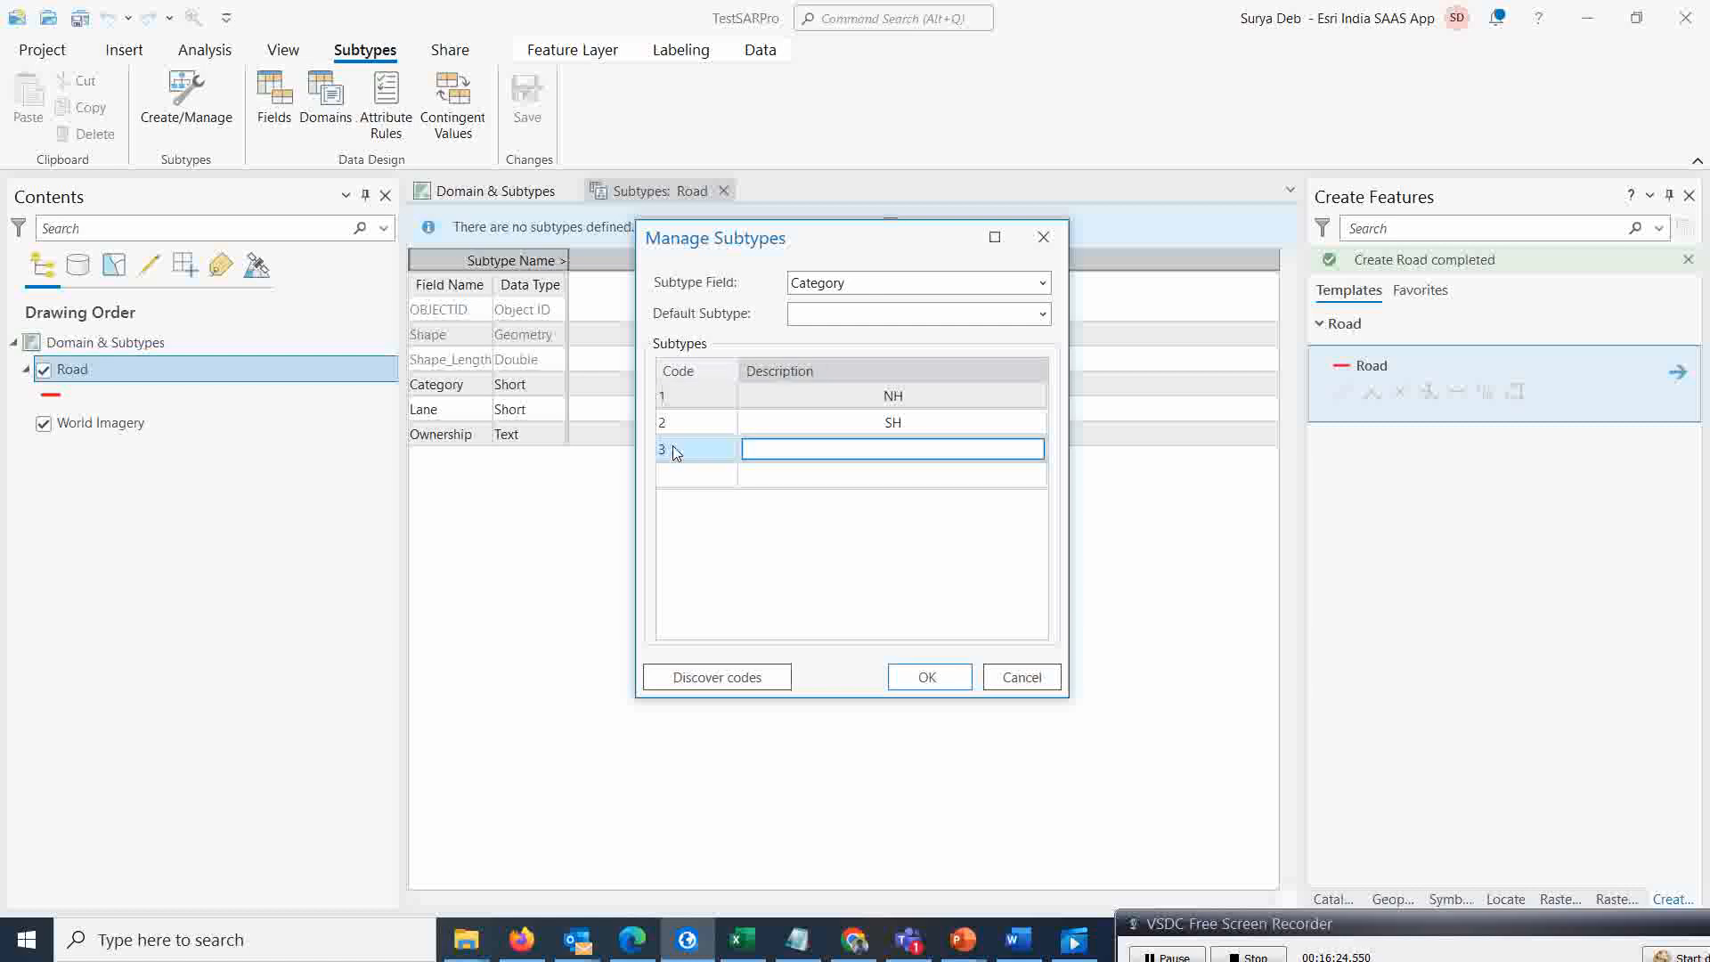
{"action": "type", "text": "DH"}
{"action": "key", "text": "Return"}
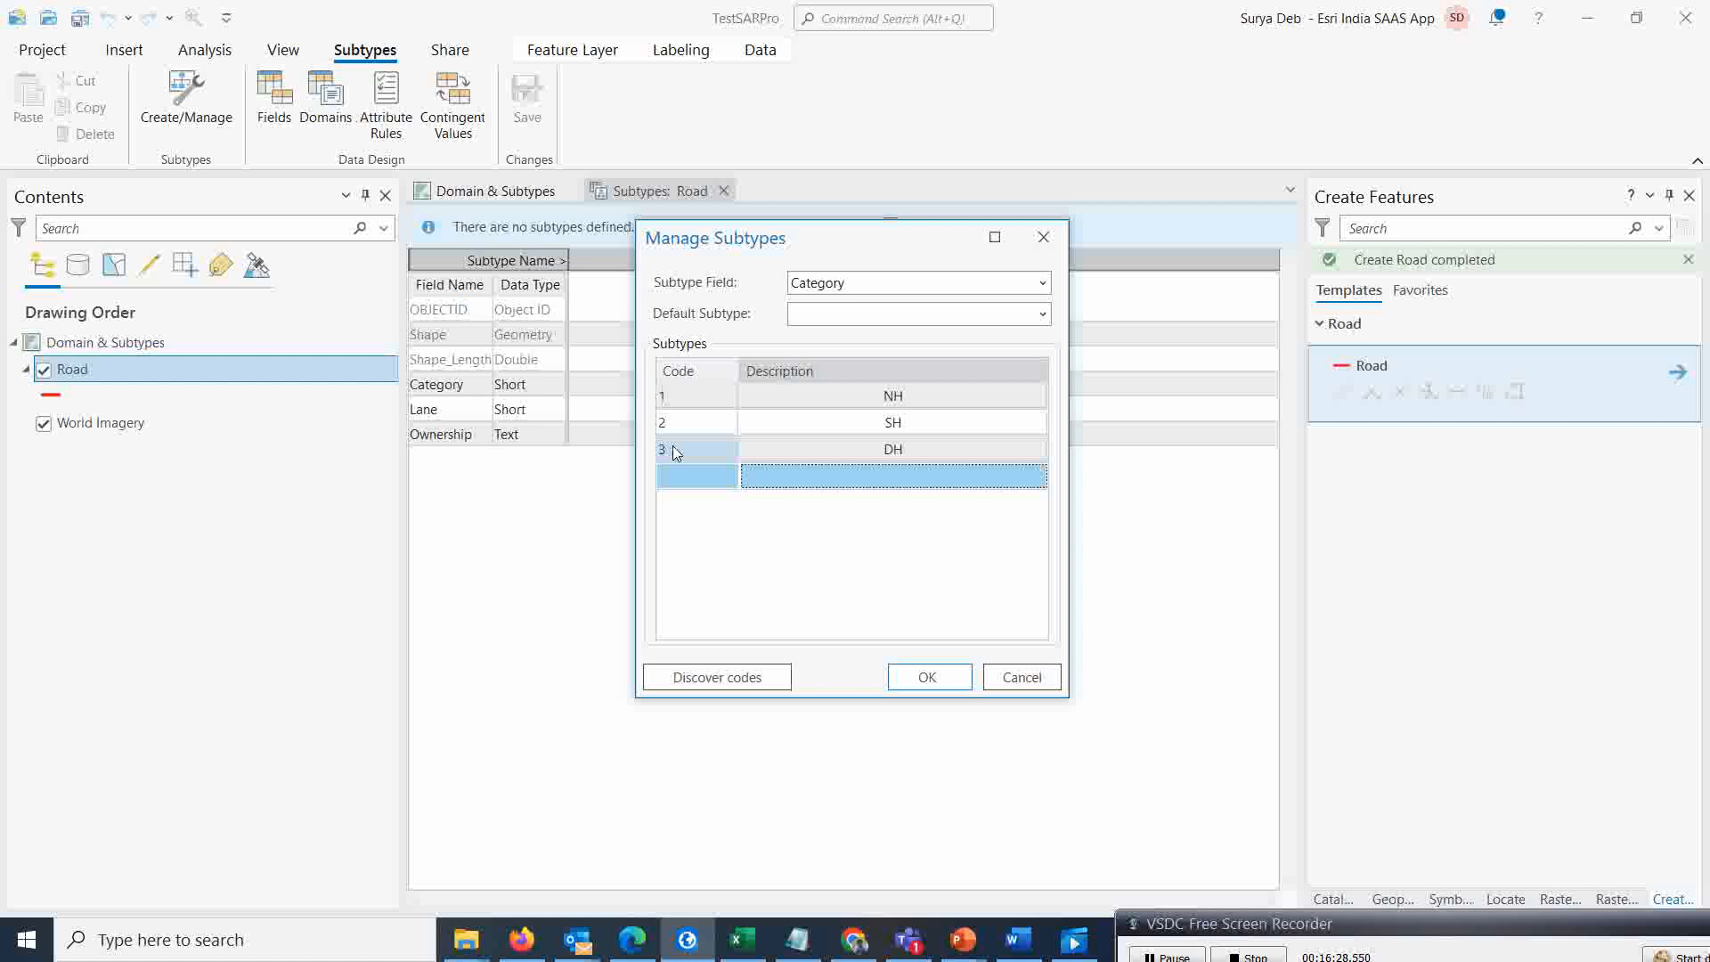
Add subtype code 4 with the description LH, confirm the dialog and save the subtypes
{"action": "left_click", "coordinate": [672, 473]}
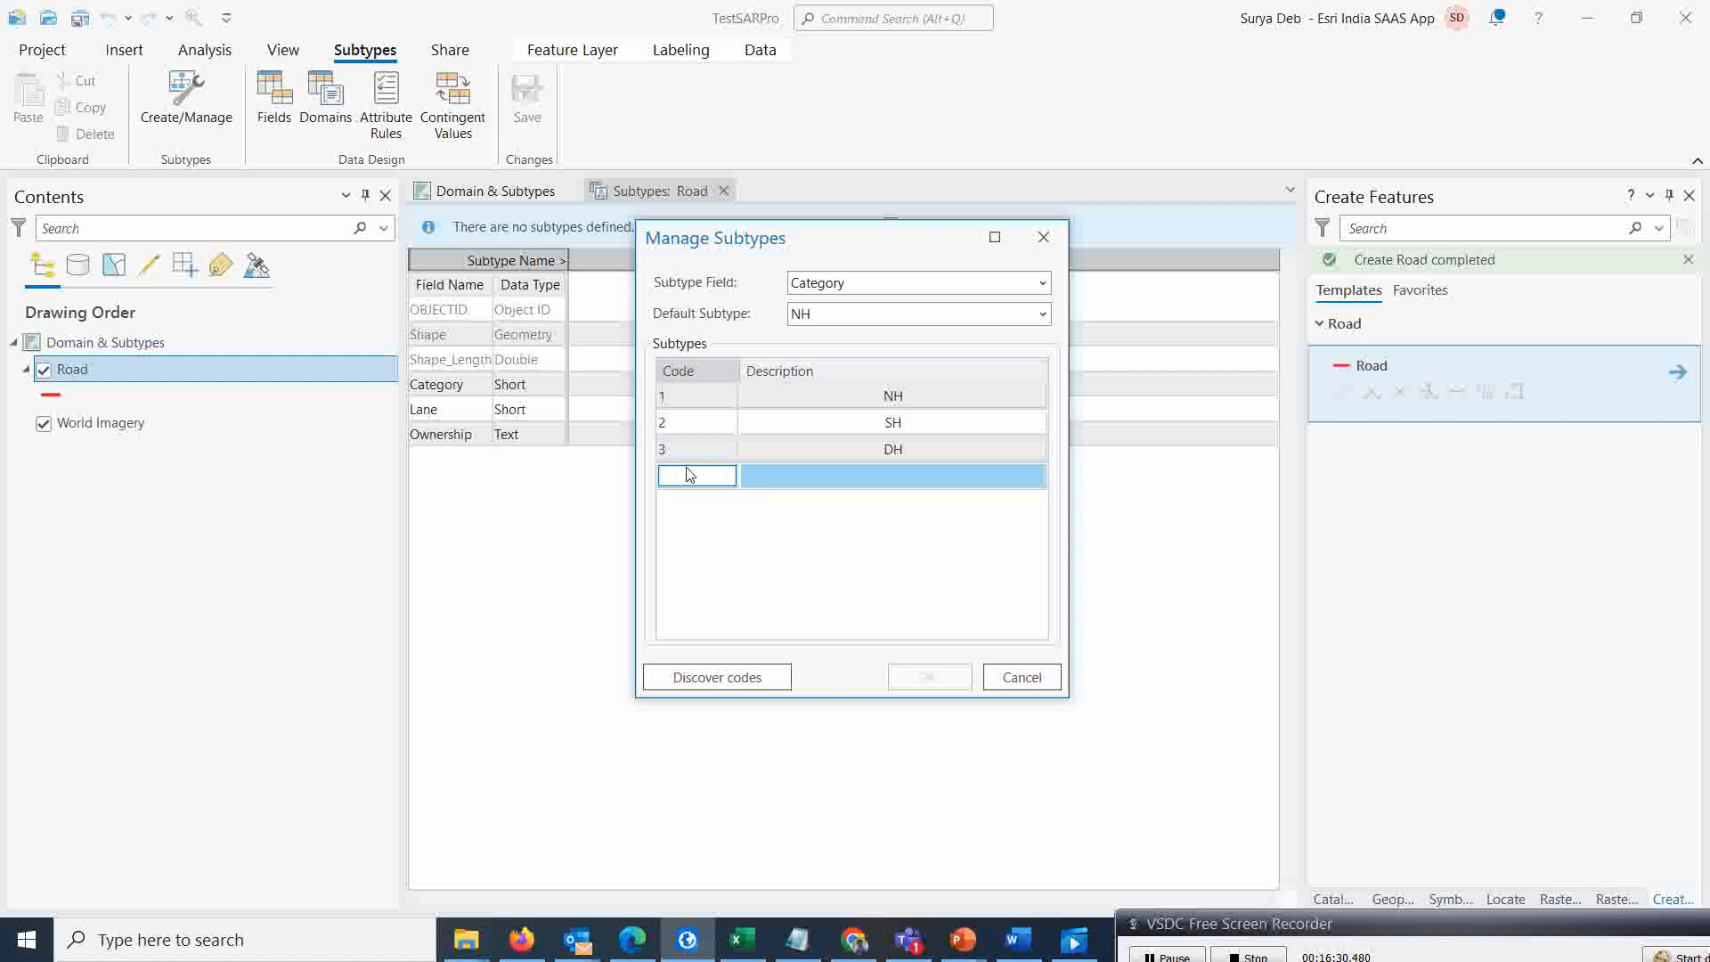
{"action": "type", "text": "4"}
{"action": "key", "text": "Tab"}
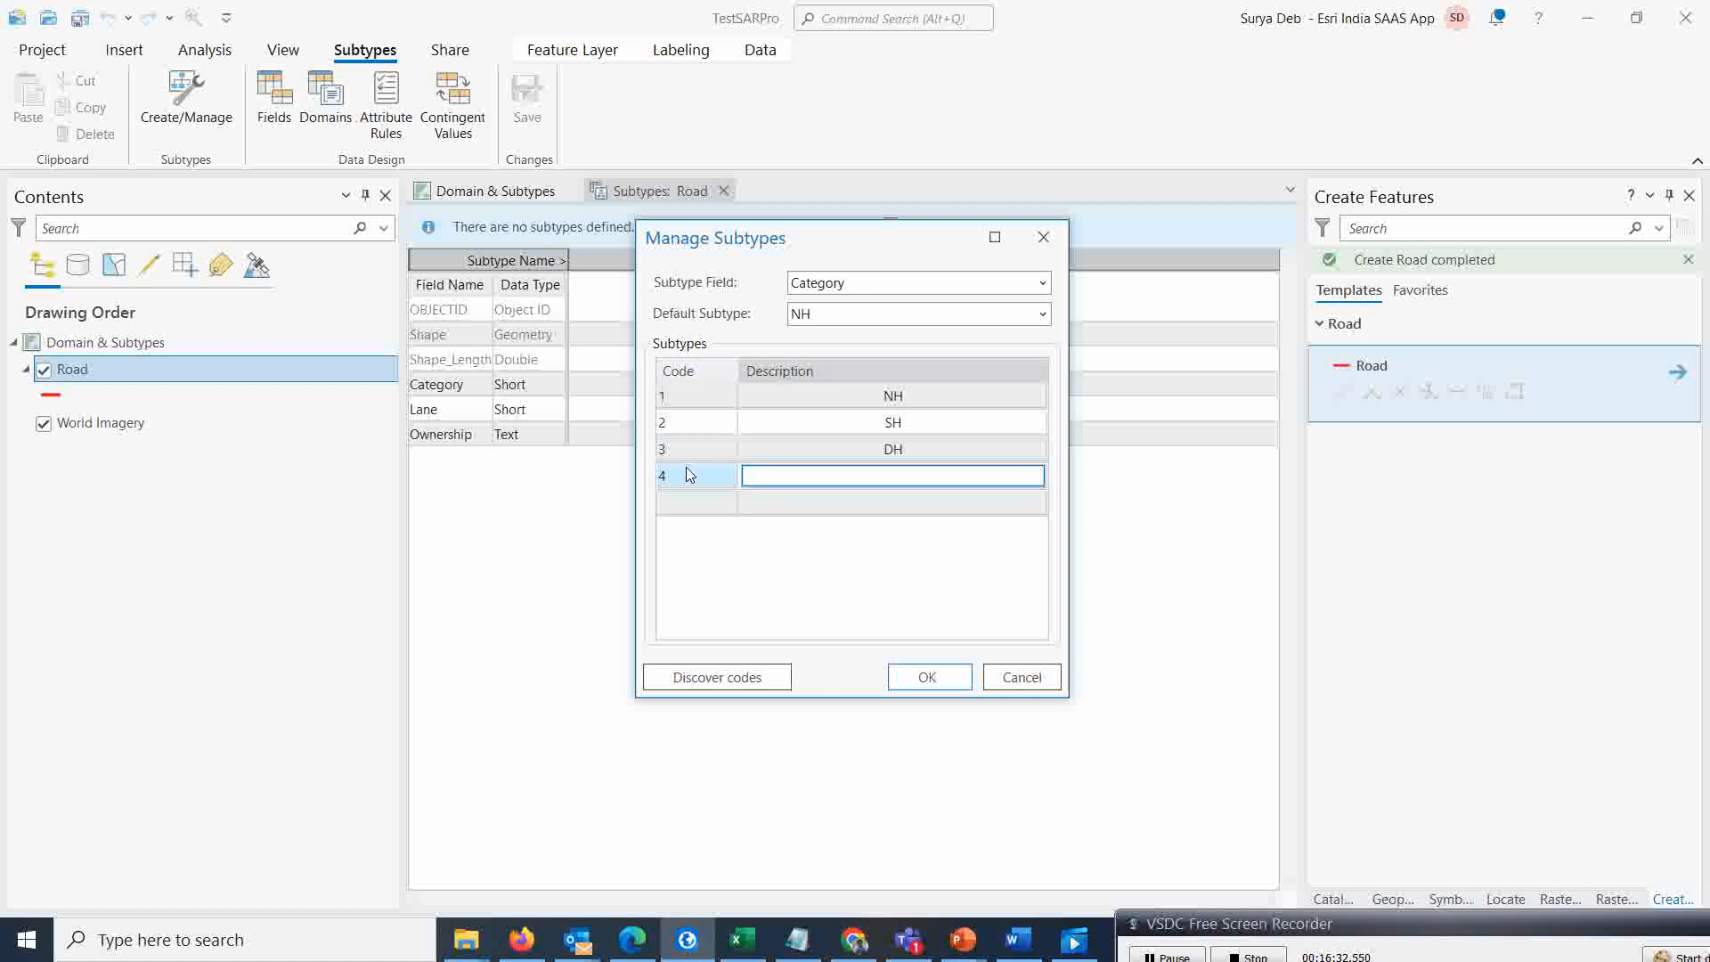
{"action": "type", "text": "LH"}
{"action": "key", "text": "Return"}
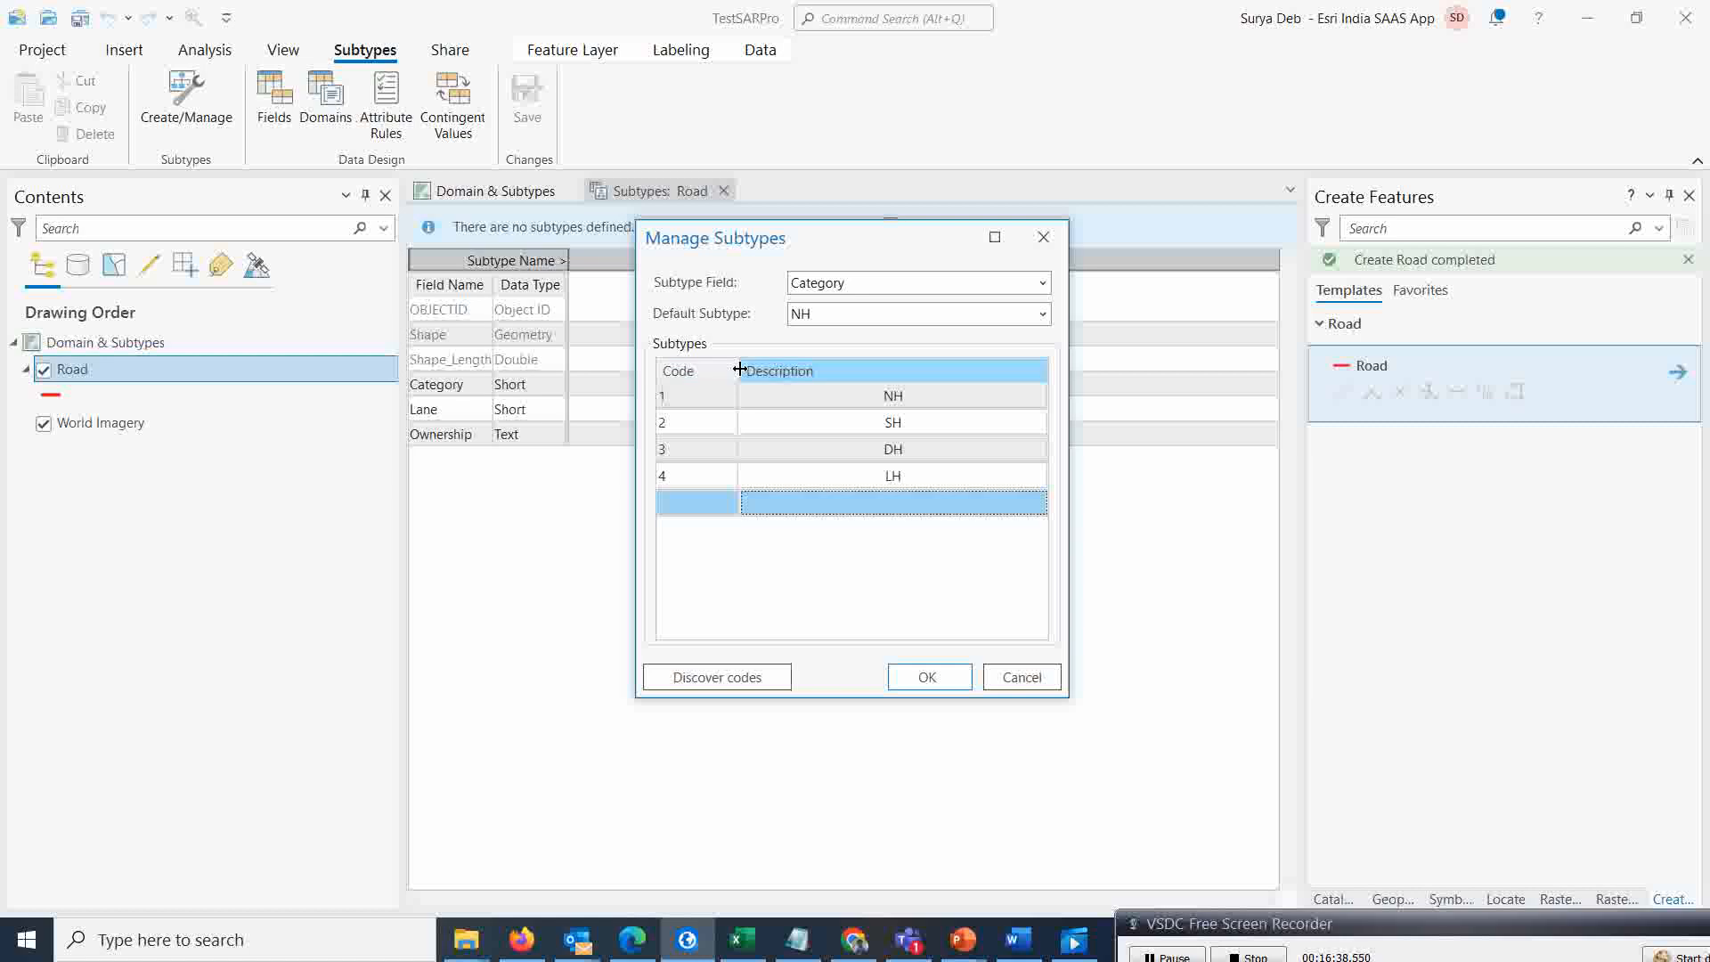
{"action": "left_click", "coordinate": [928, 677]}
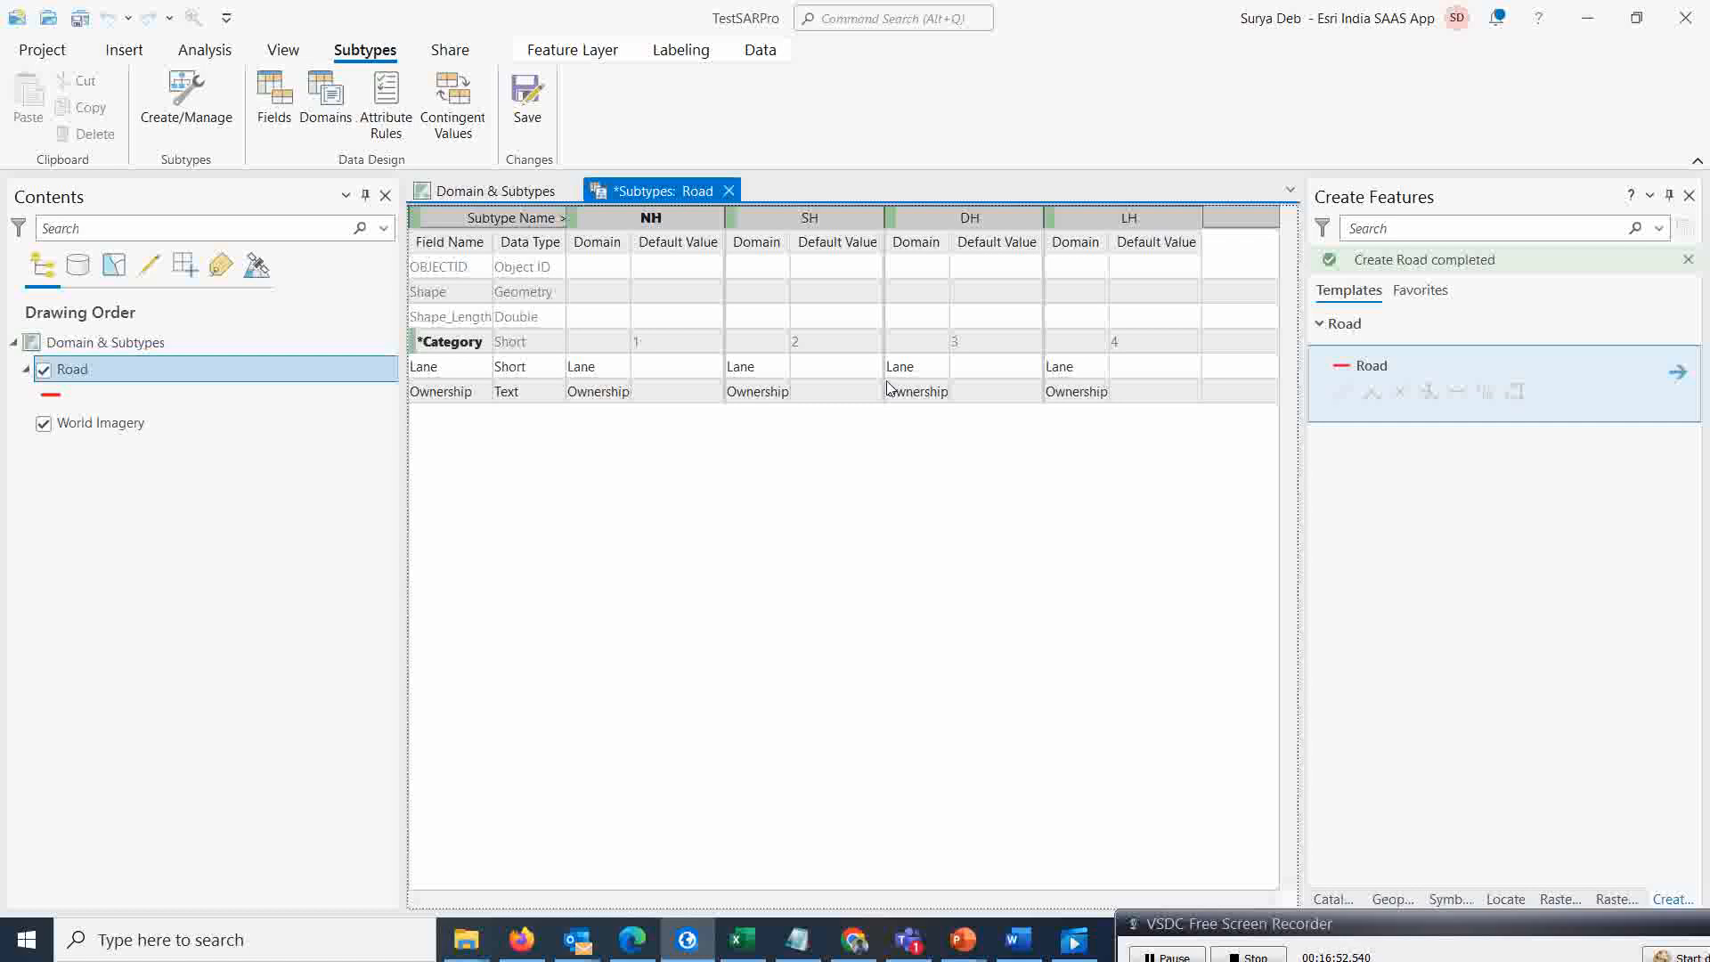
{"action": "left_click", "coordinate": [527, 112]}
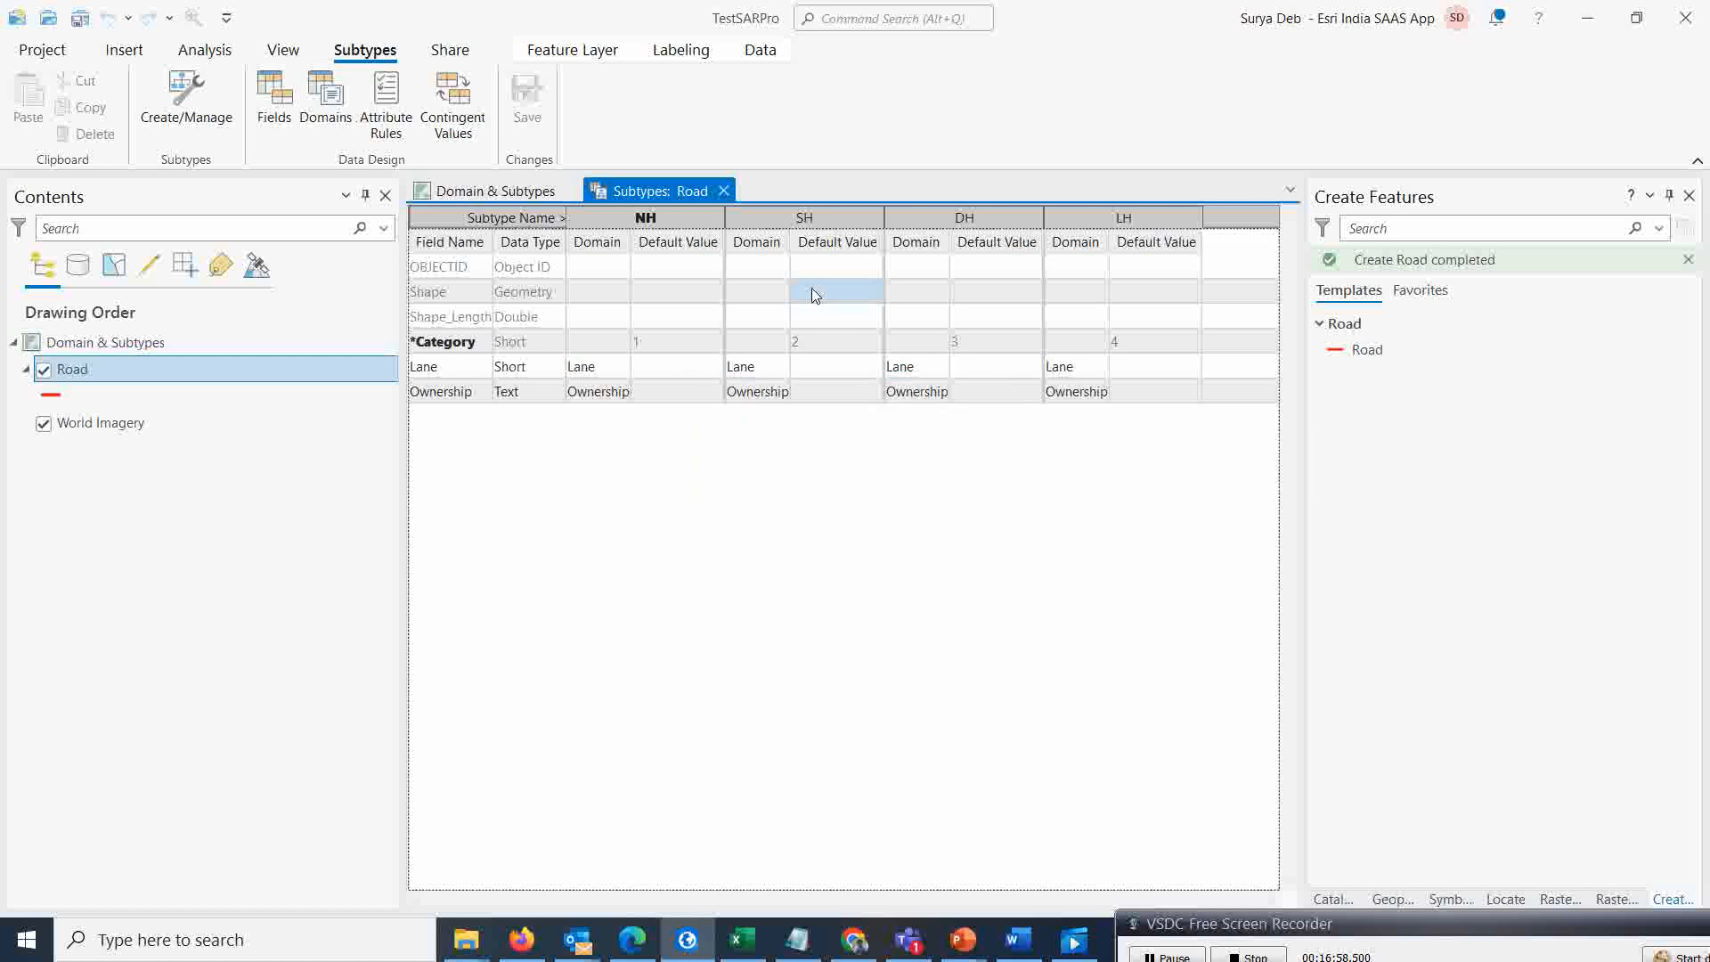
Close the Road subtypes view and open the Road line template for creating features
{"action": "left_click", "coordinate": [723, 192]}
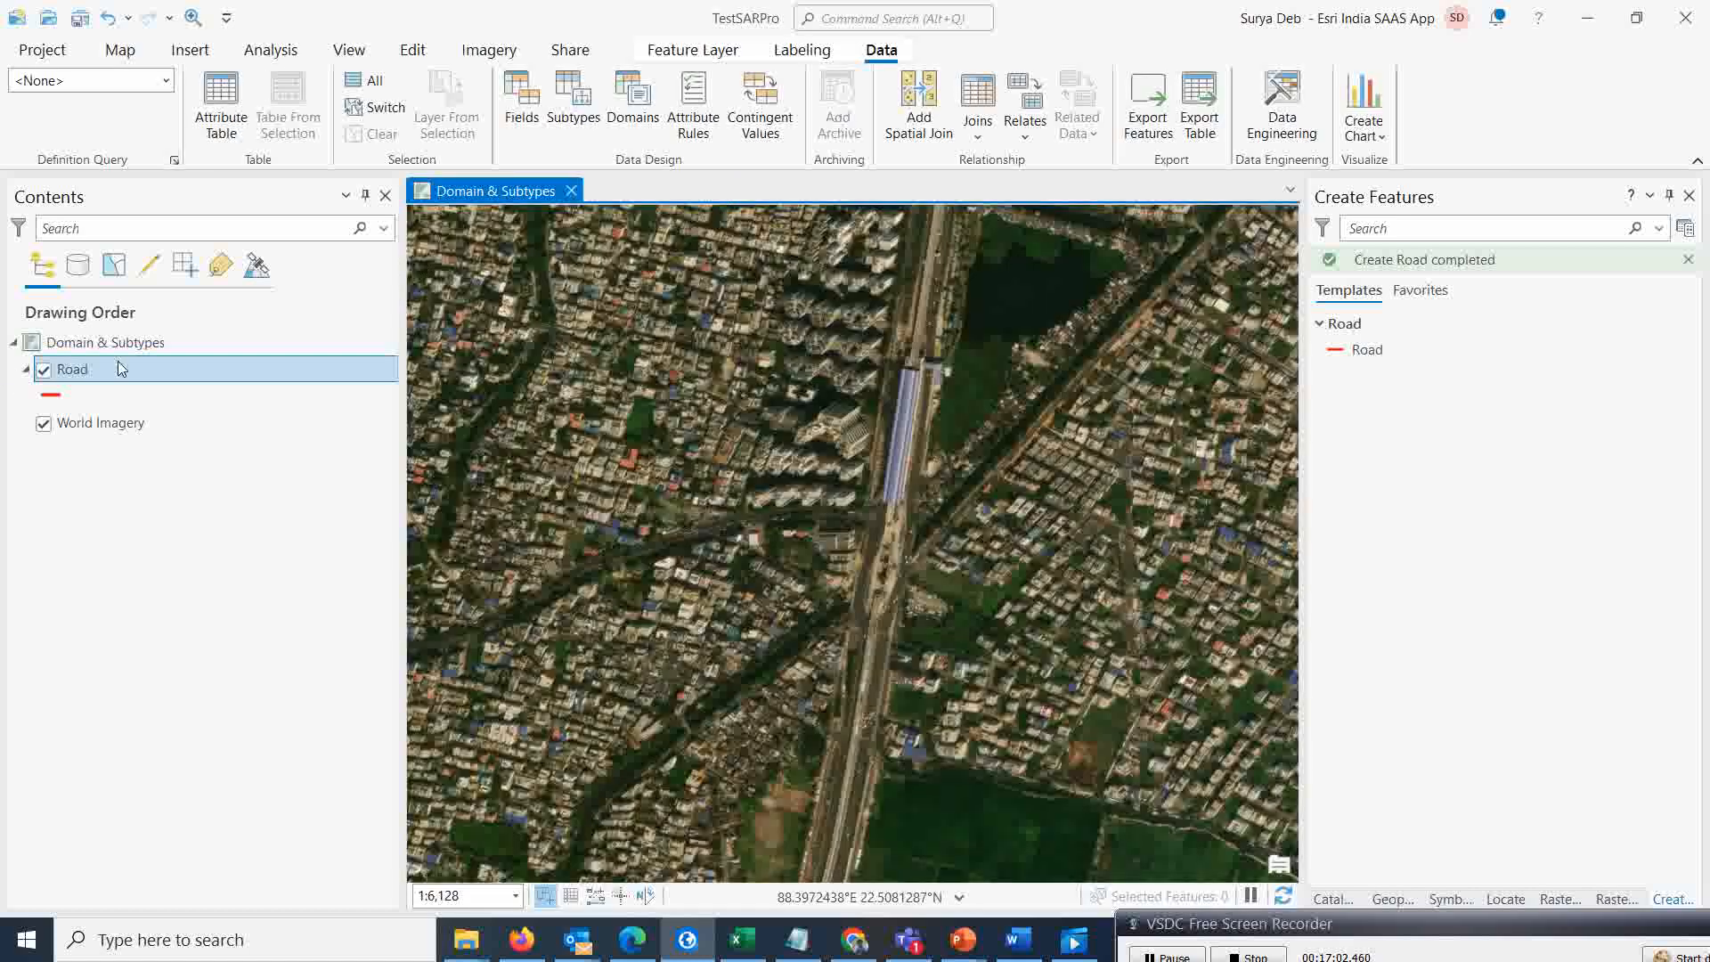
{"action": "left_click", "coordinate": [414, 52]}
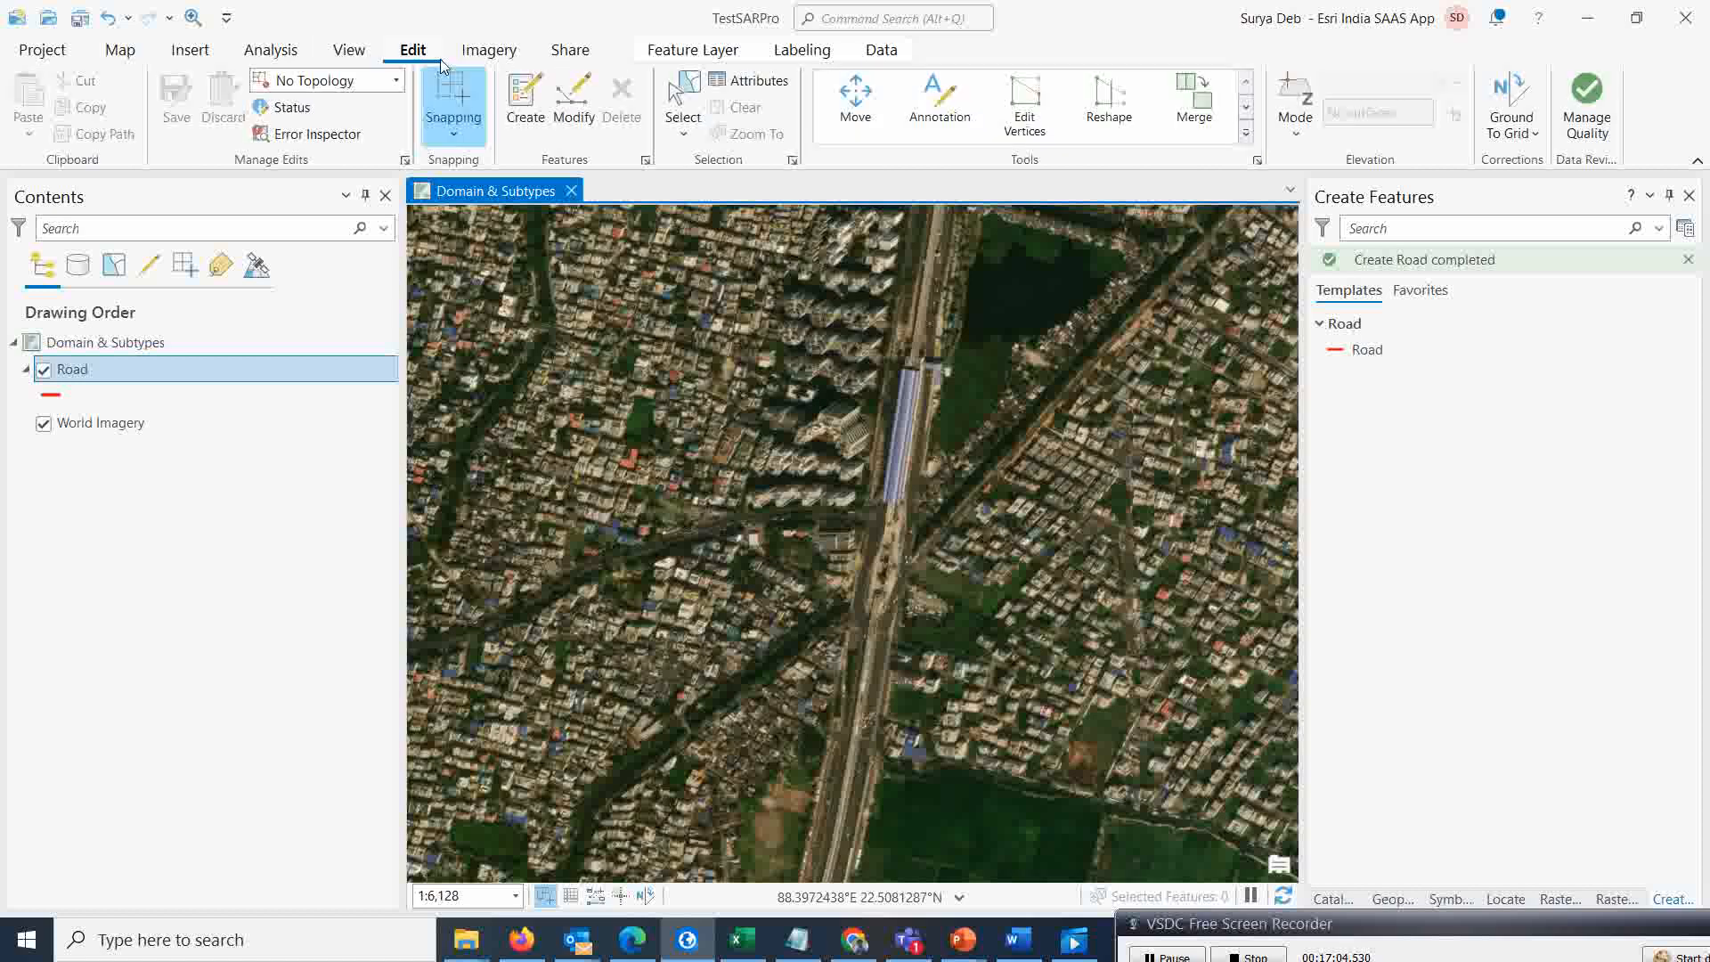
{"action": "left_click", "coordinate": [530, 105]}
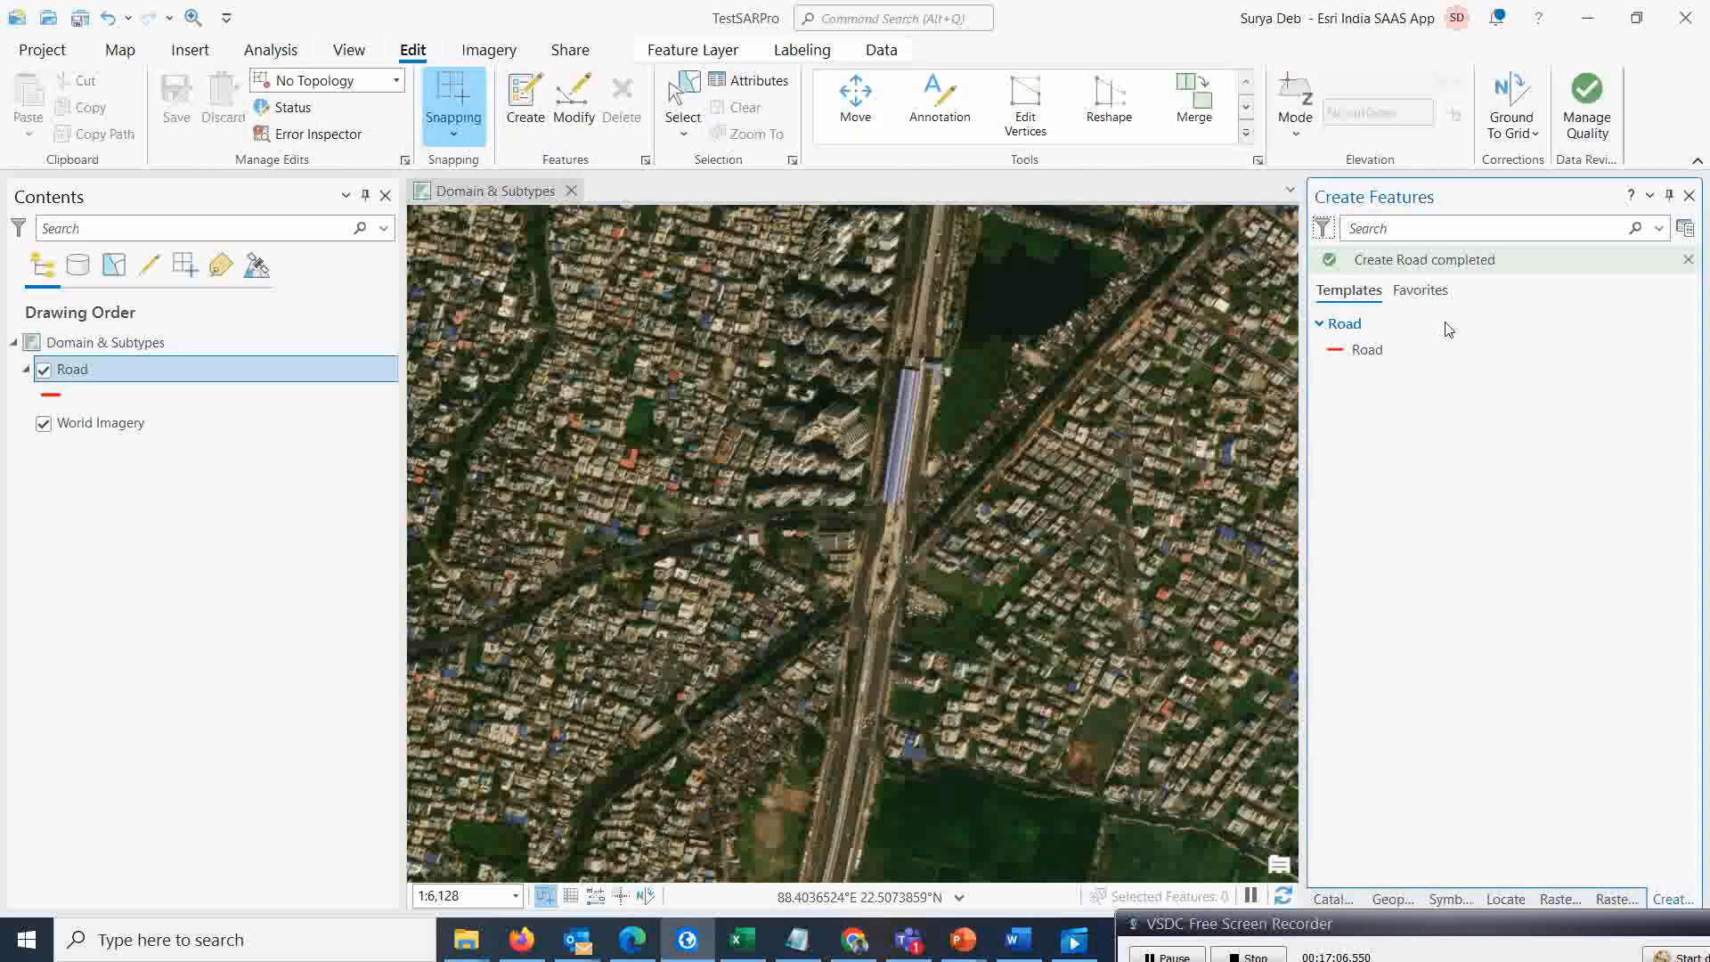
{"action": "left_click", "coordinate": [1356, 351]}
{"action": "left_click", "coordinate": [1367, 350]}
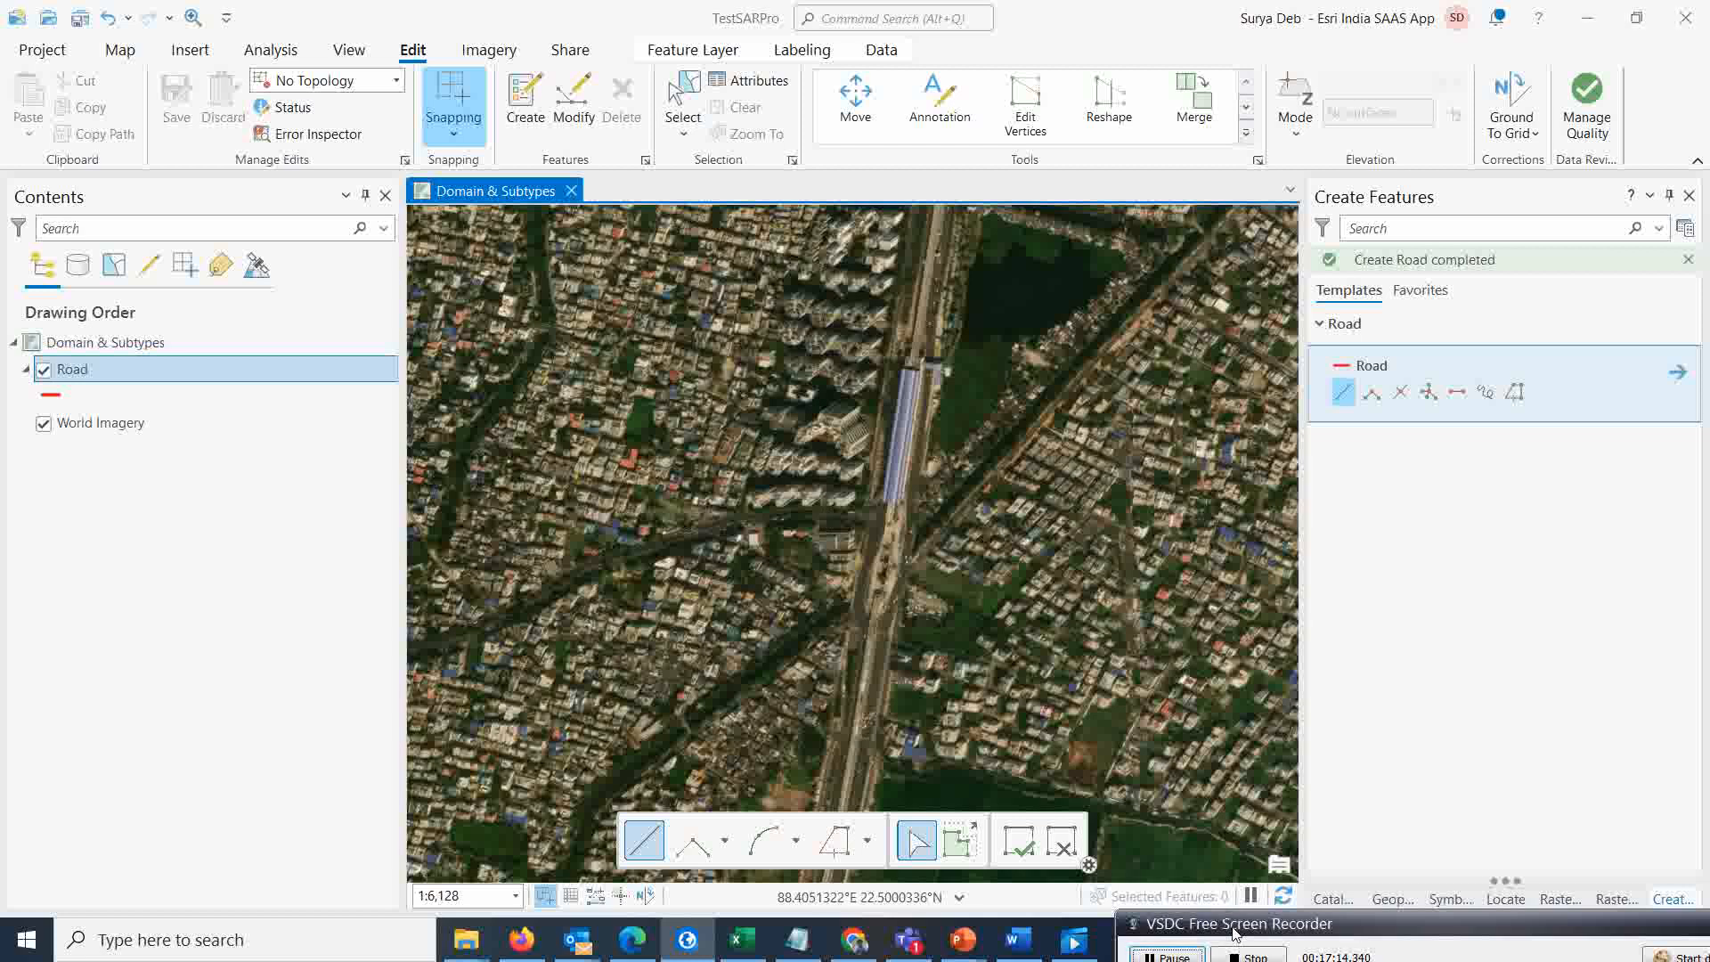
{"action": "mouse_move", "coordinate": [1235, 933]}
{"action": "left_mouse_down"}
{"action": "mouse_move", "coordinate": [1280, 940]}
{"action": "mouse_move", "coordinate": [1245, 923]}
{"action": "left_mouse_up"}
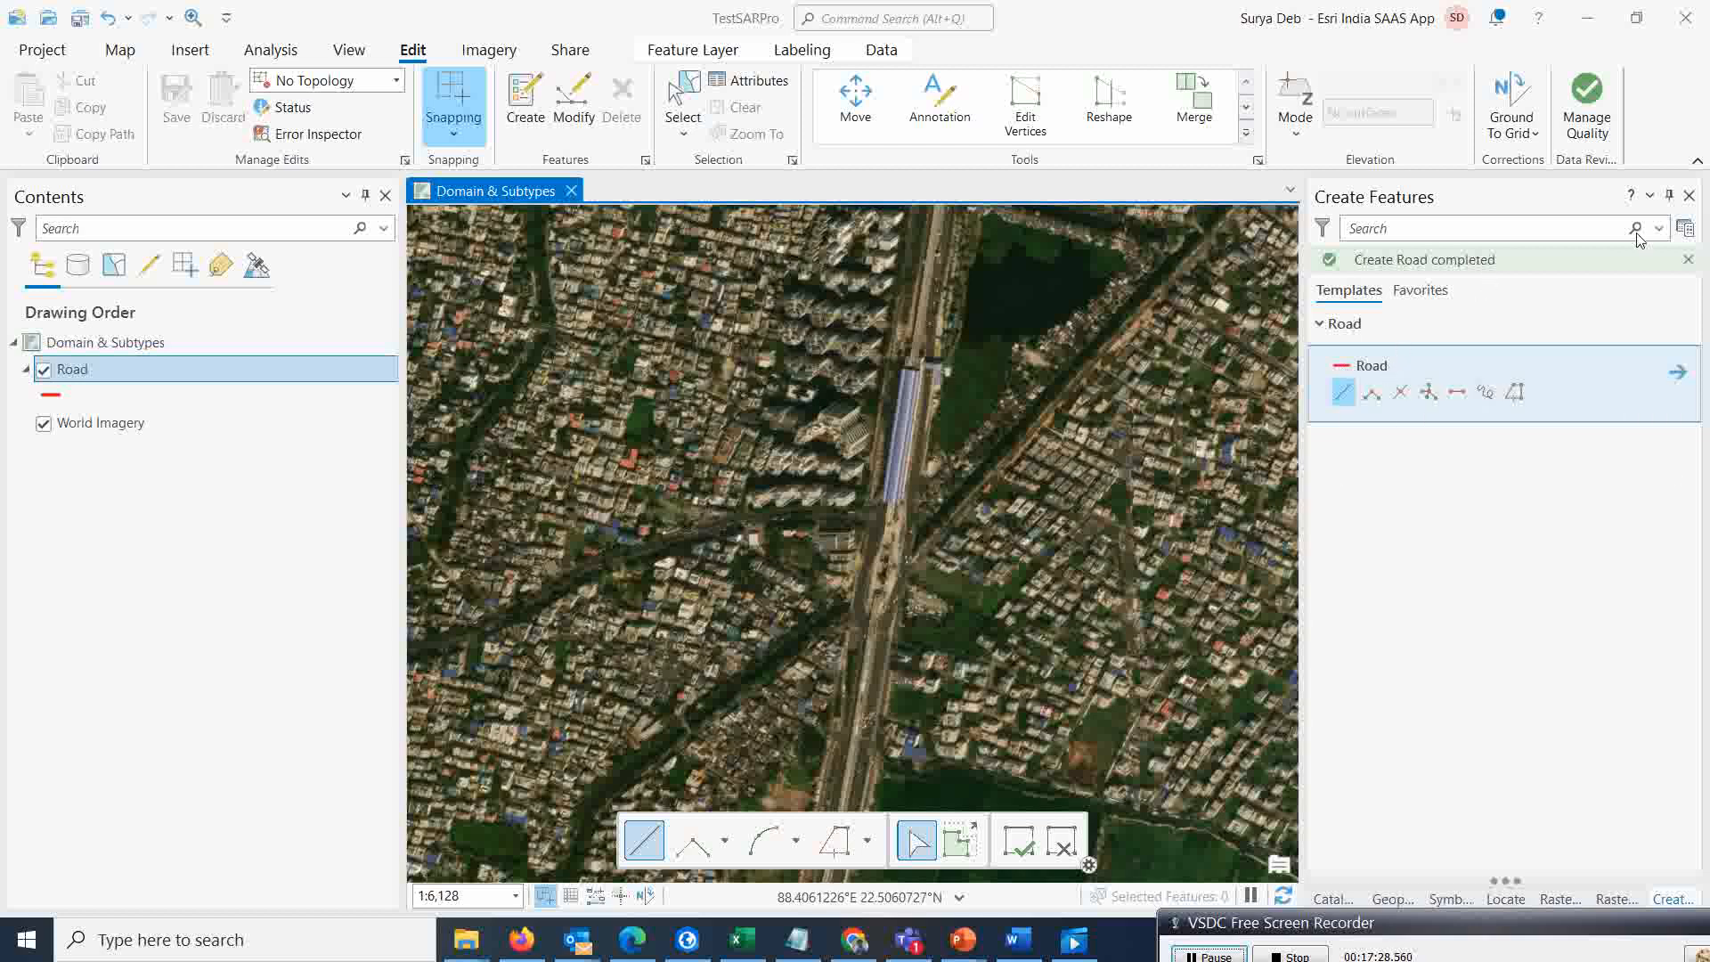
{"action": "left_click", "coordinate": [1689, 196]}
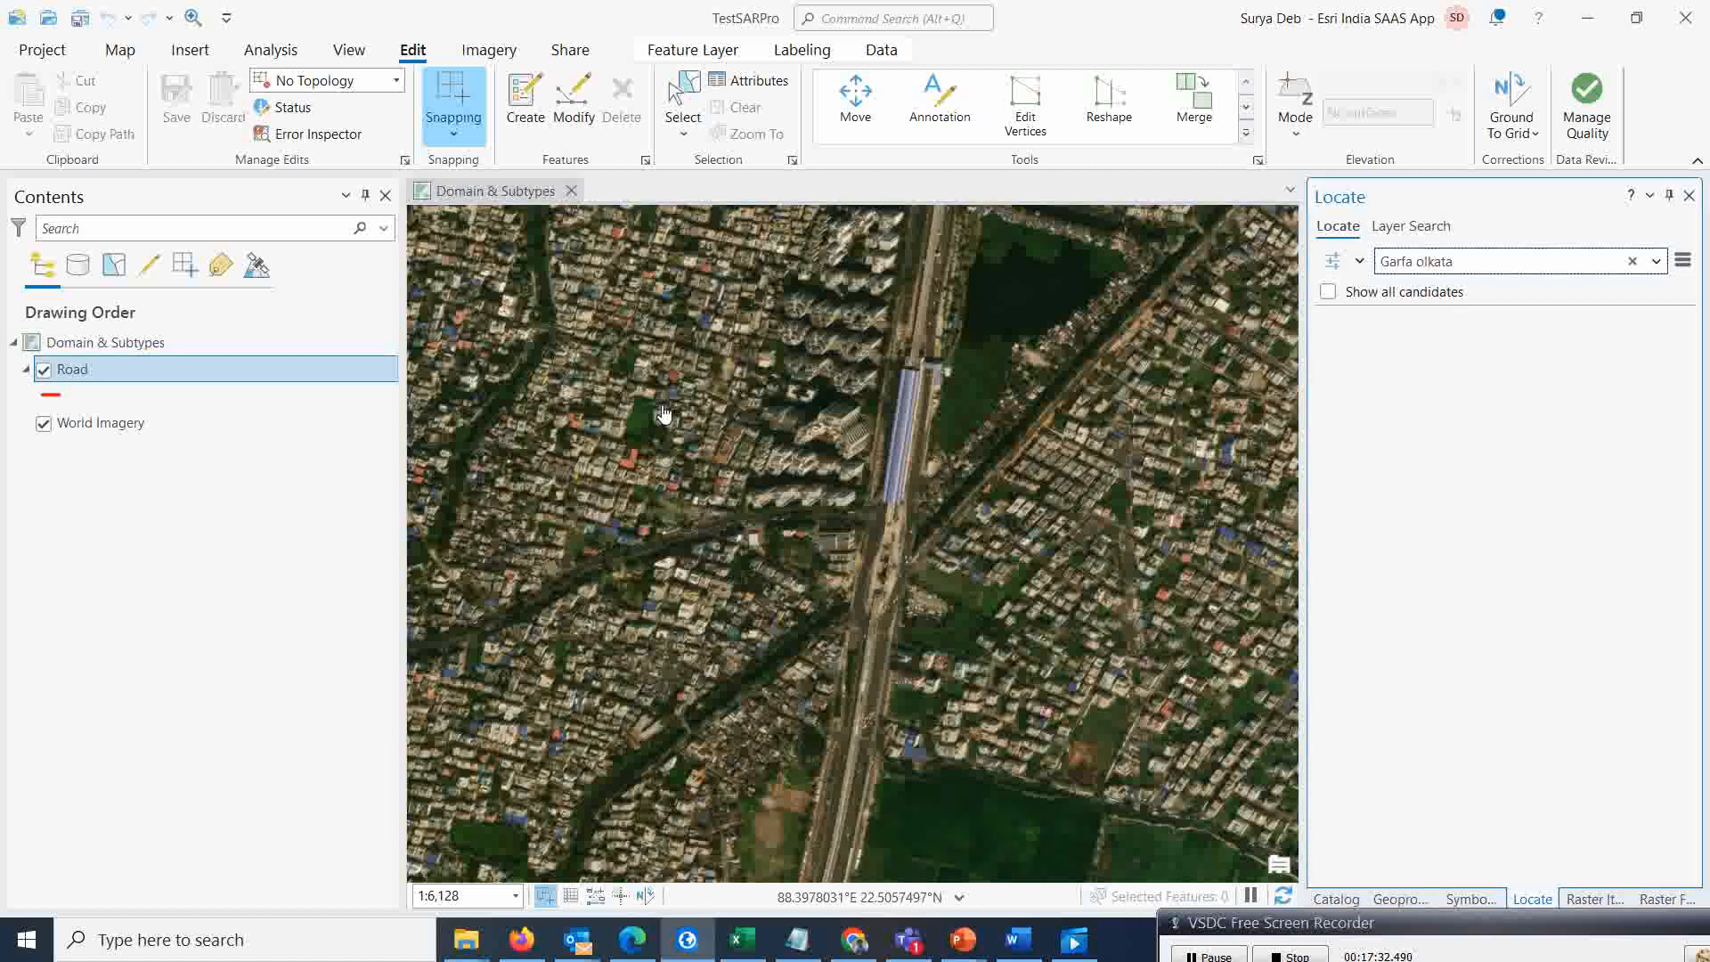
Symbolize the Road layer with Unique Values based on the Category field
{"action": "left_click", "coordinate": [74, 380]}
{"action": "left_click", "coordinate": [693, 50]}
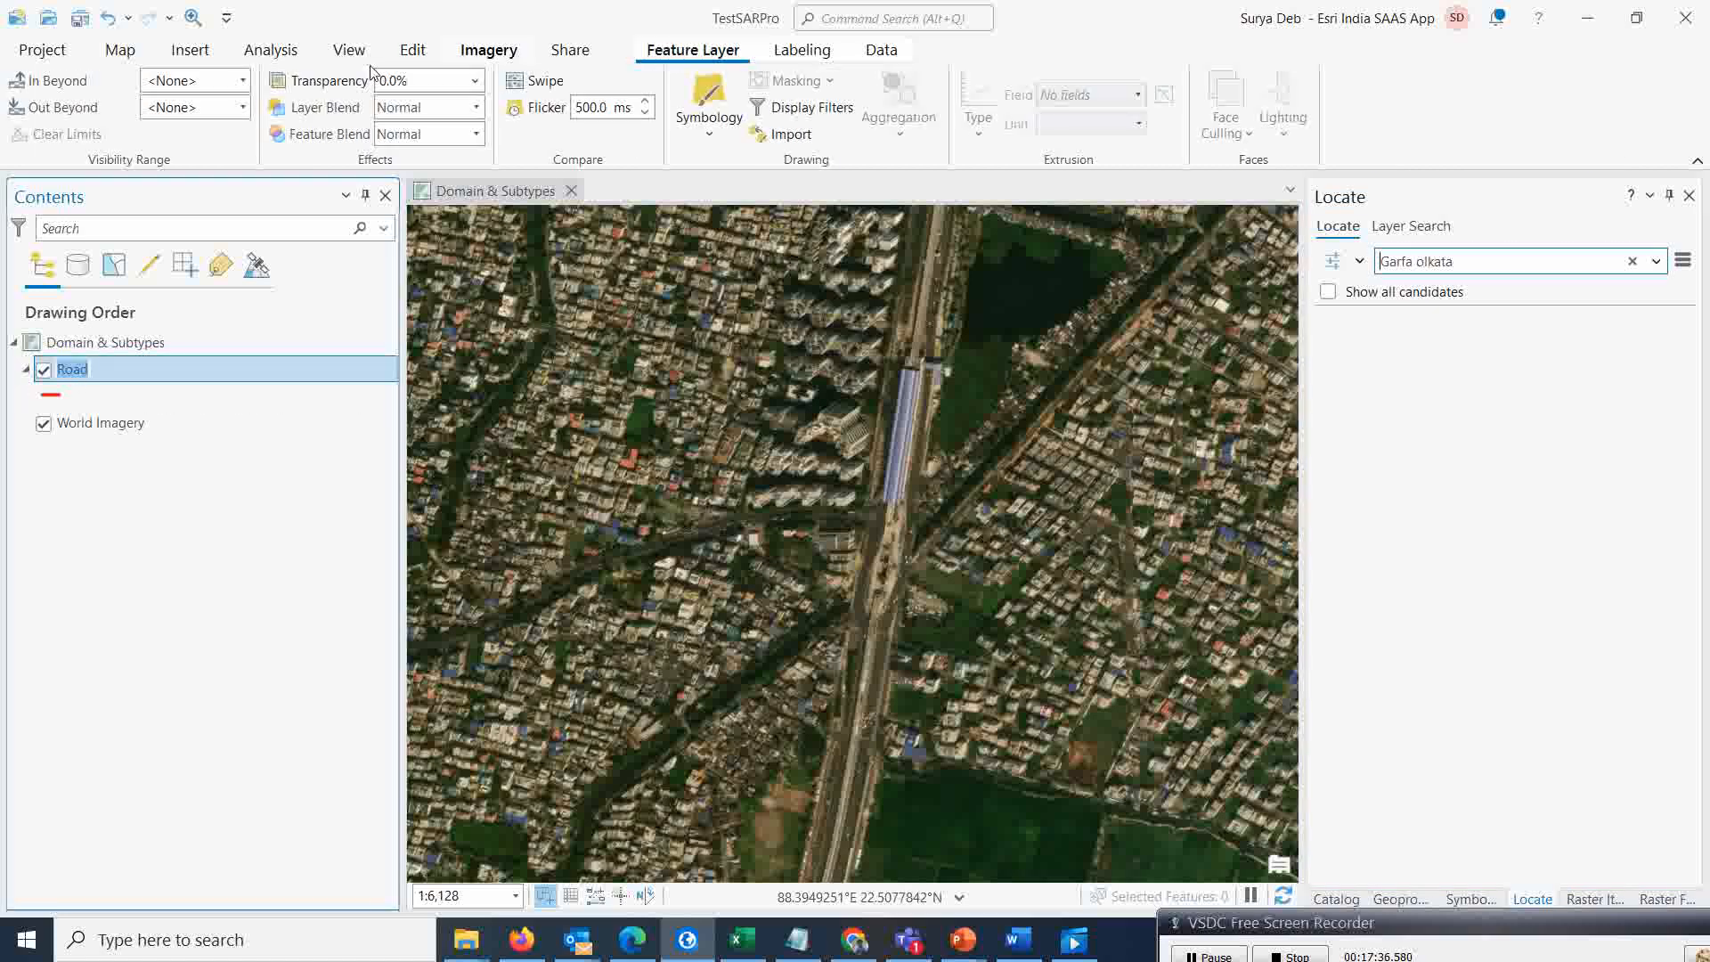
{"action": "left_click", "coordinate": [704, 121]}
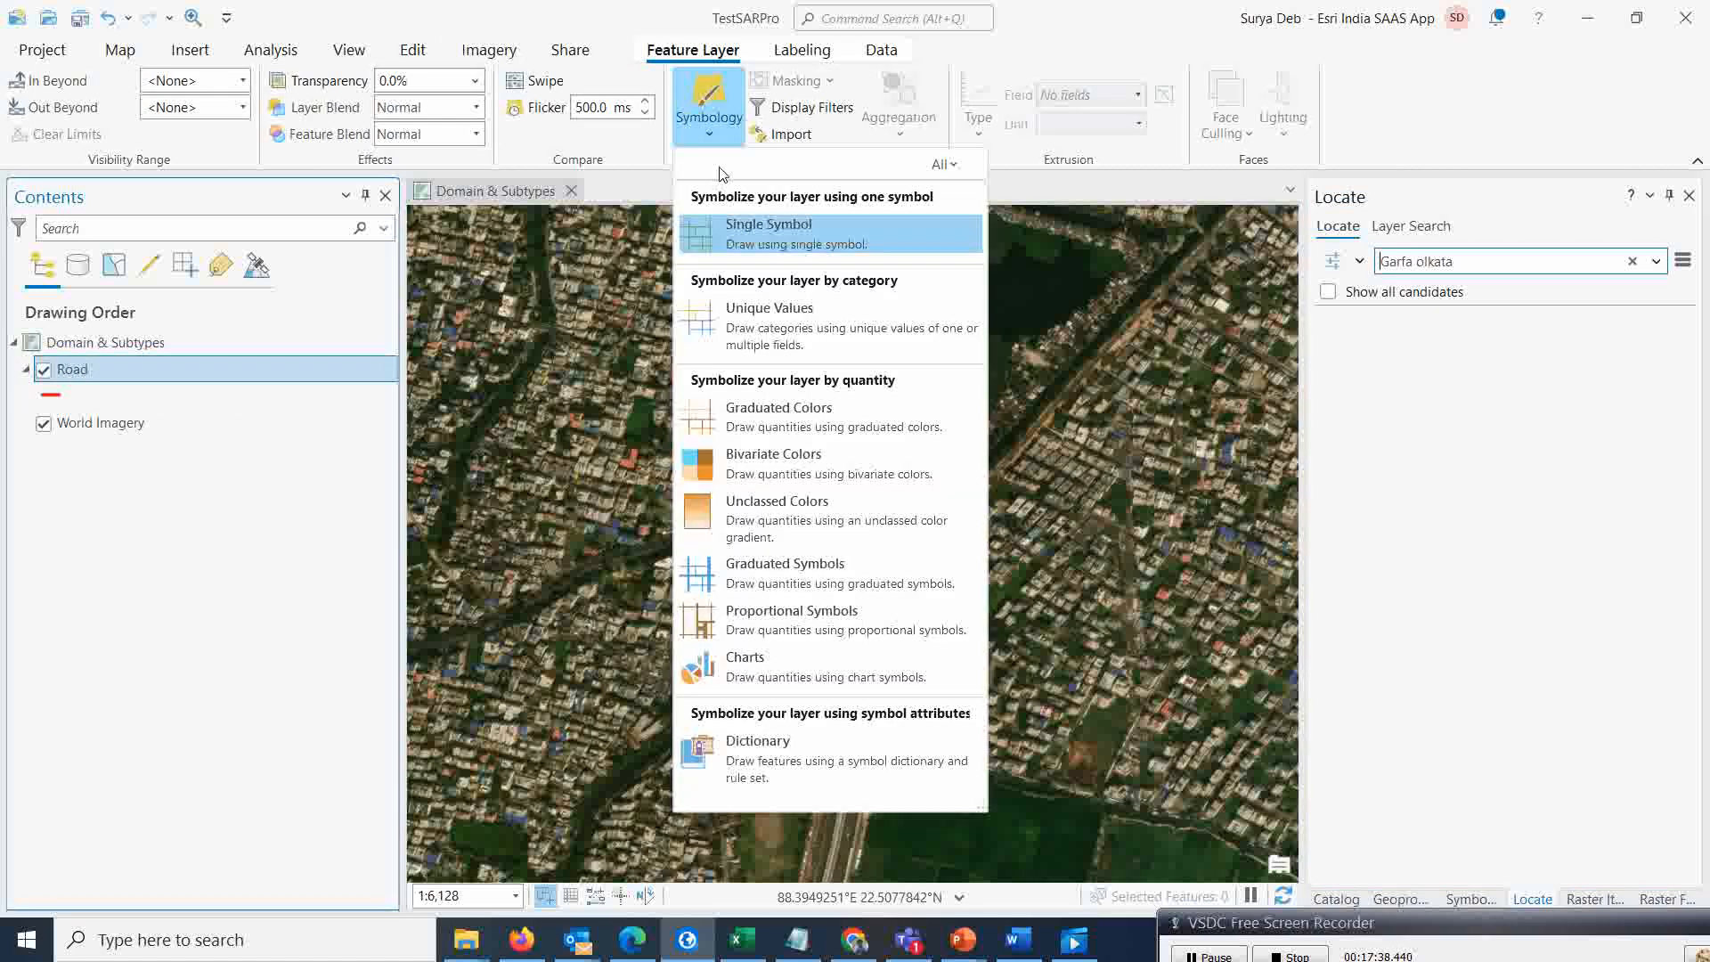
{"action": "left_click", "coordinate": [748, 308]}
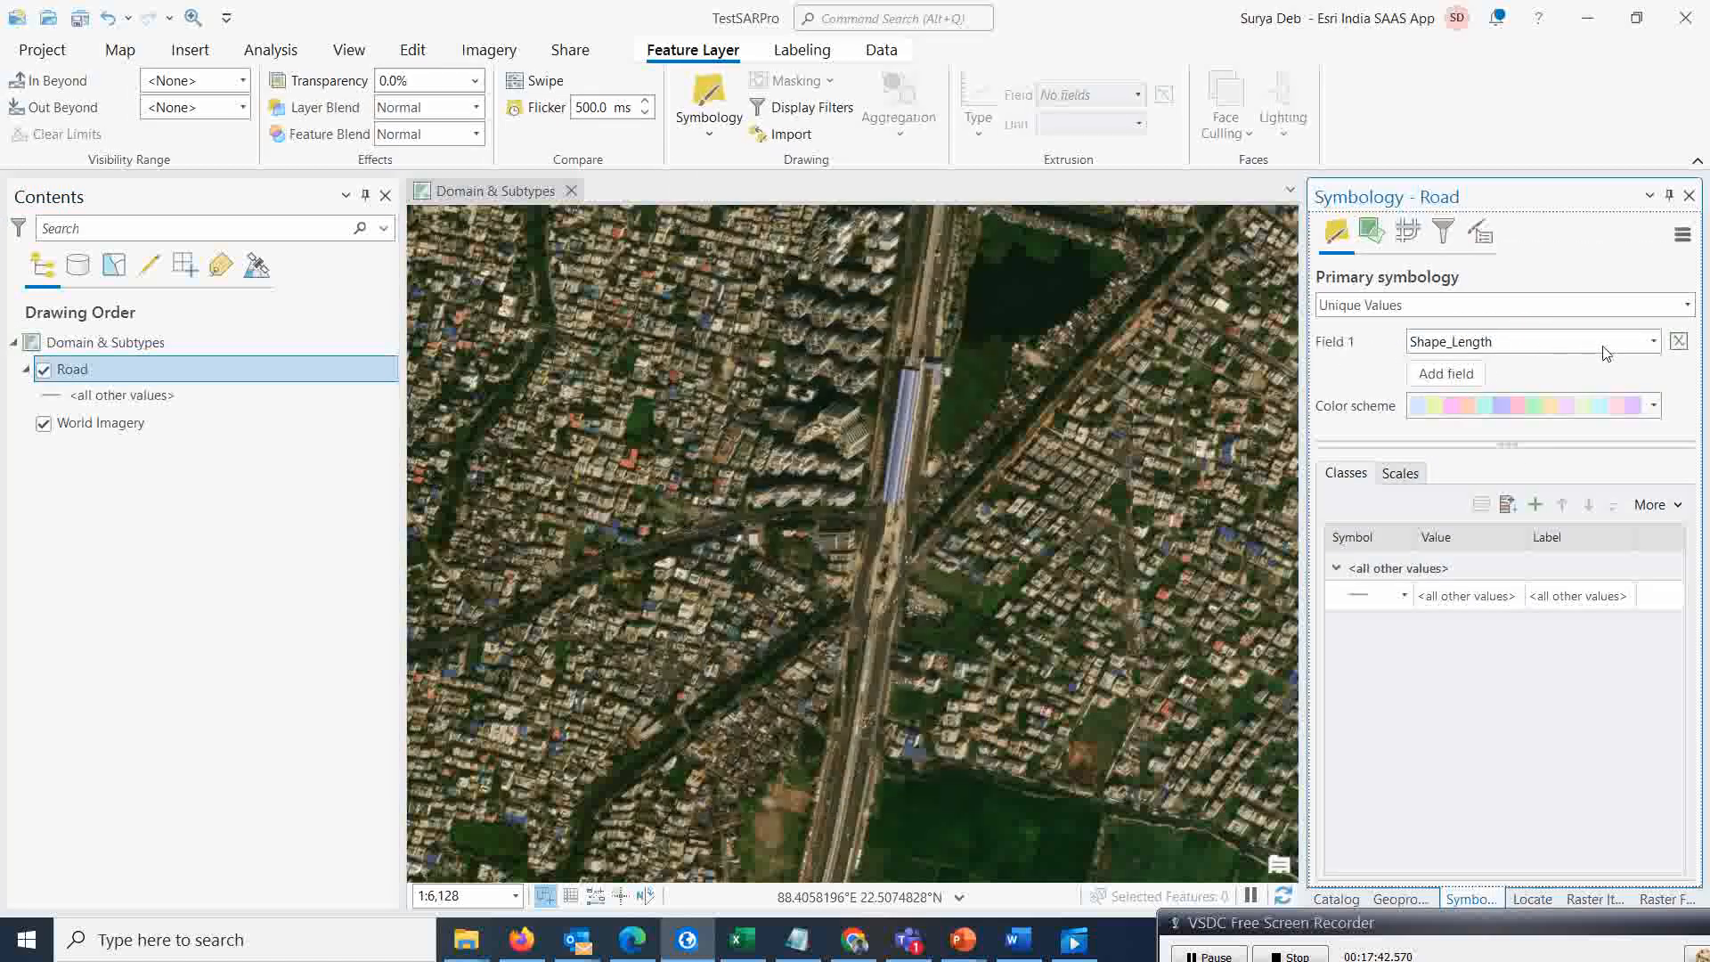
{"action": "left_click", "coordinate": [1653, 342]}
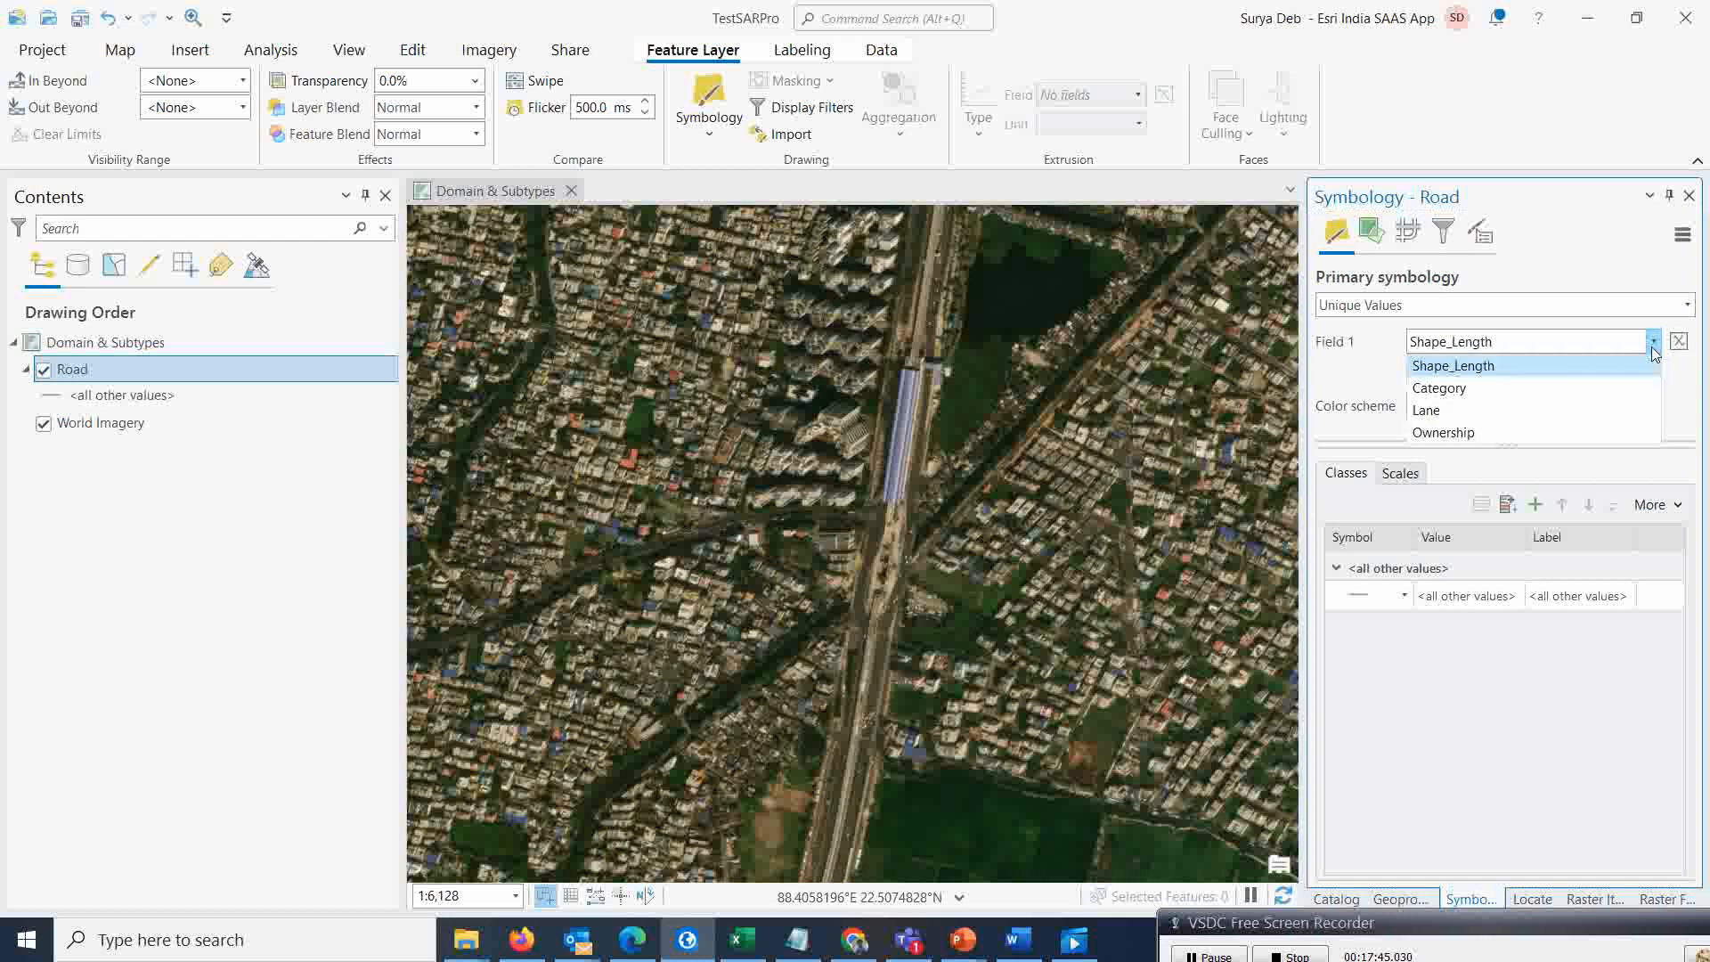
{"action": "left_click", "coordinate": [1446, 392]}
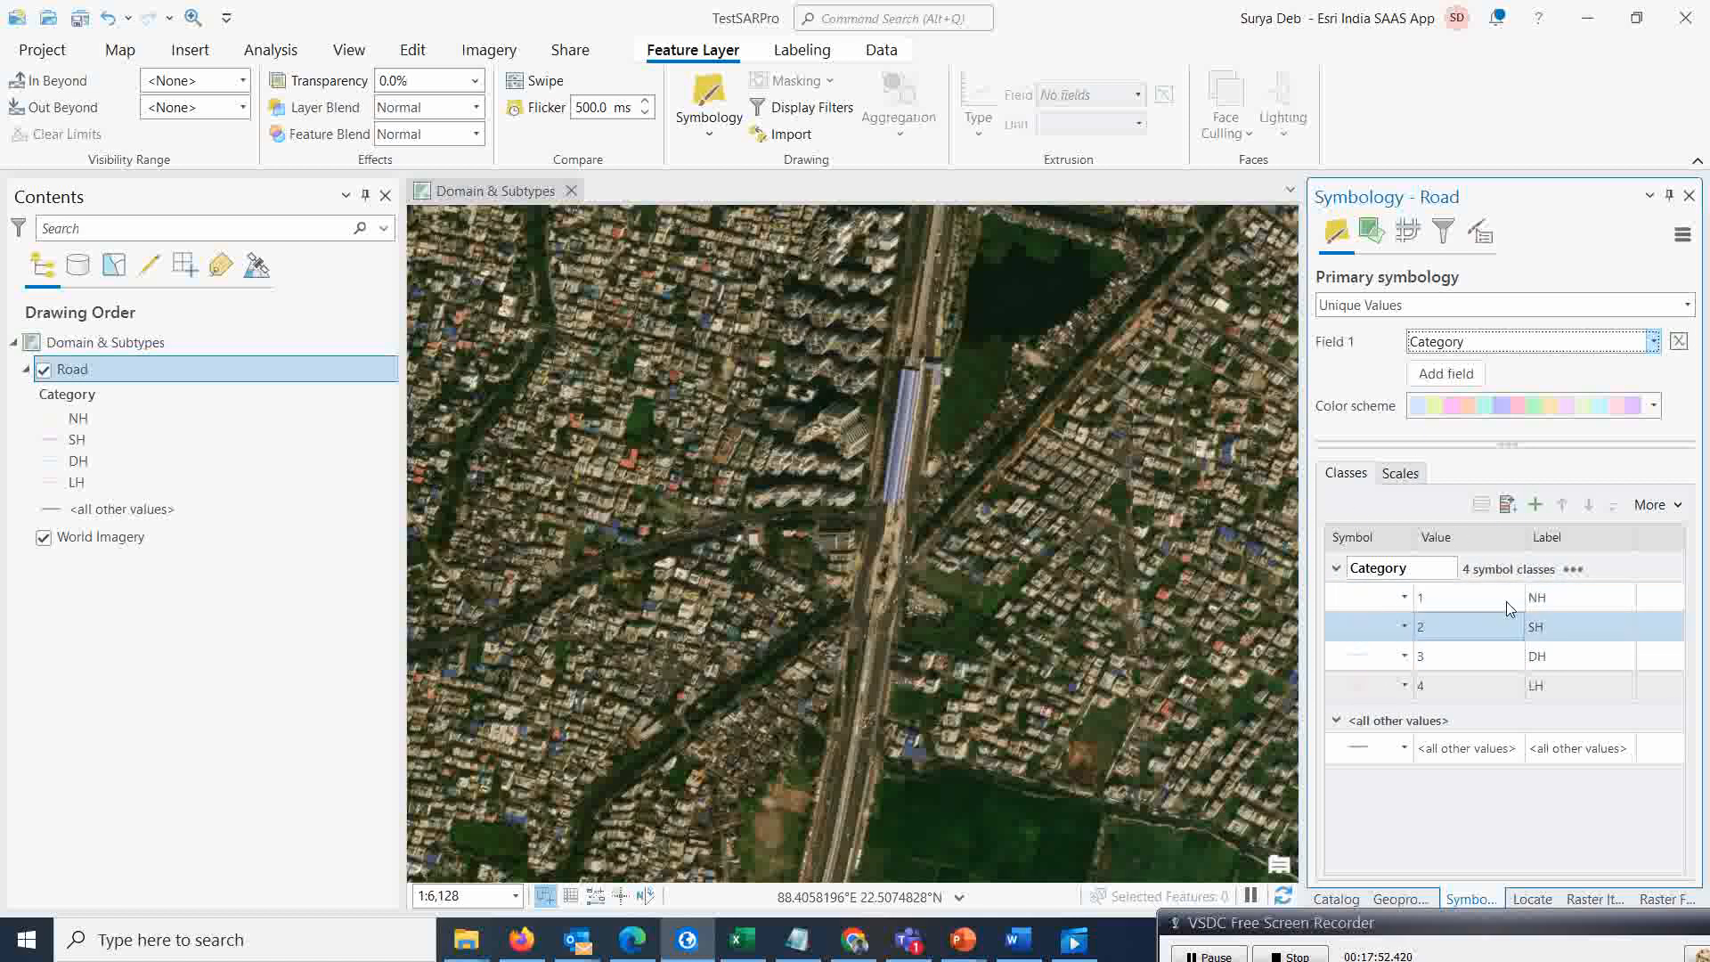
Apply a different colour scheme and remove the <all other values> class from the Road symbology
{"action": "left_click", "coordinate": [1654, 408]}
{"action": "left_click", "coordinate": [1548, 433]}
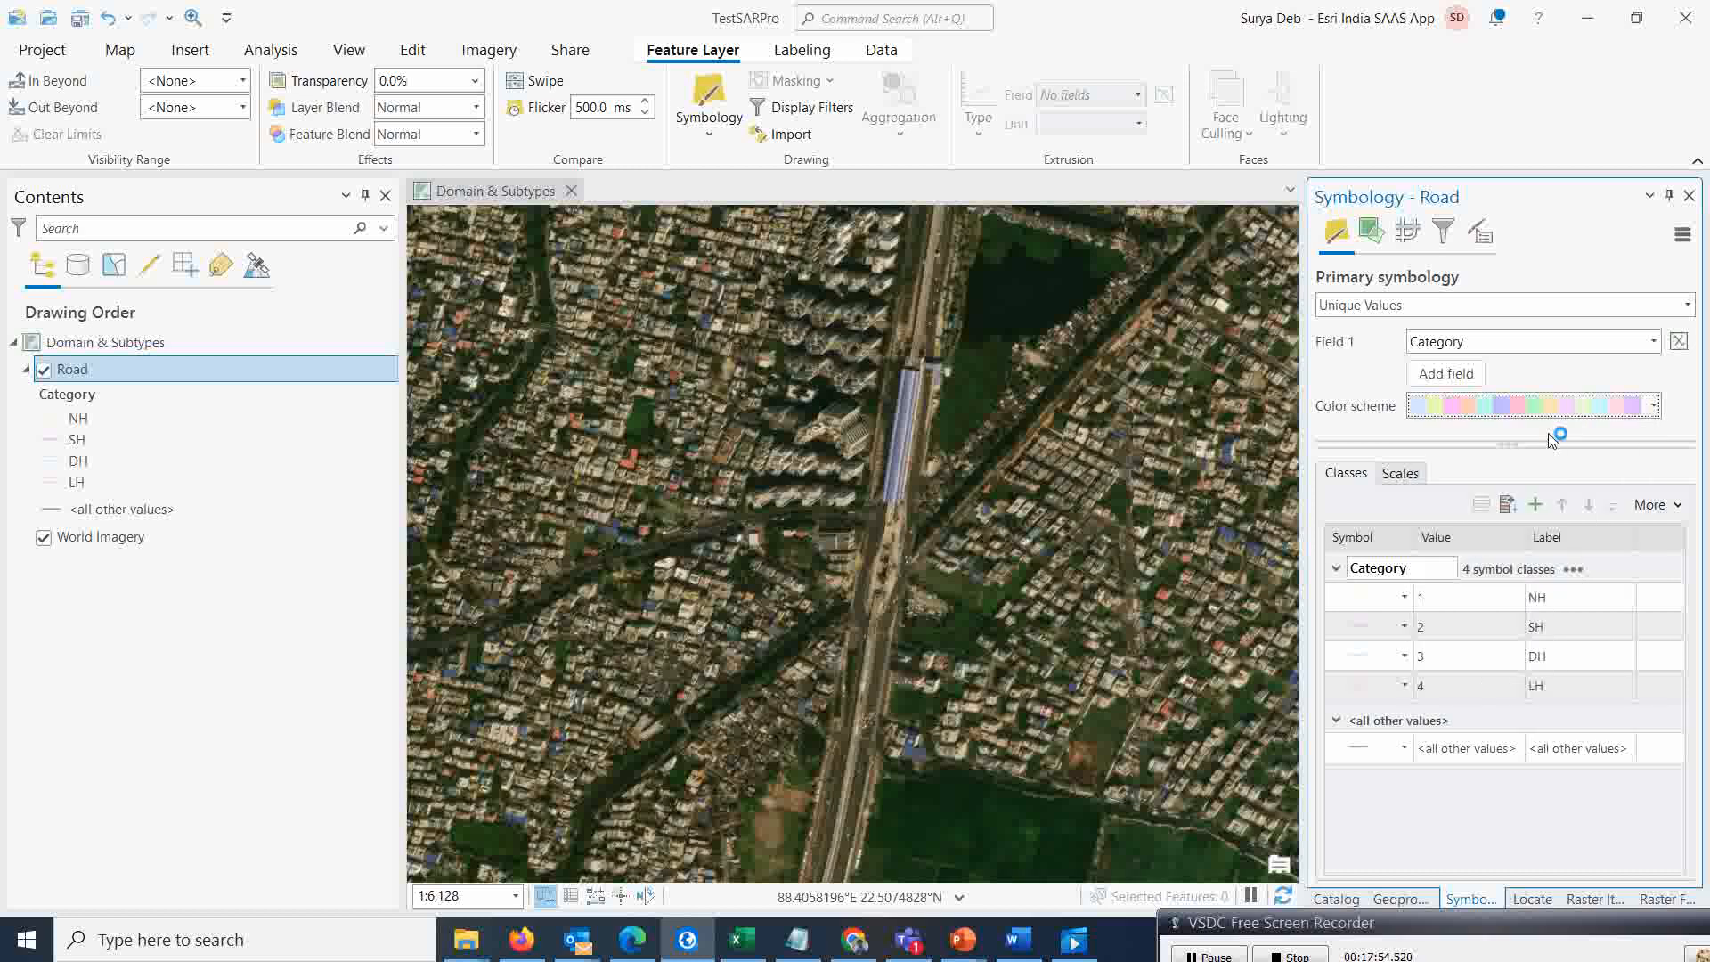
{"action": "right_click", "coordinate": [1365, 750]}
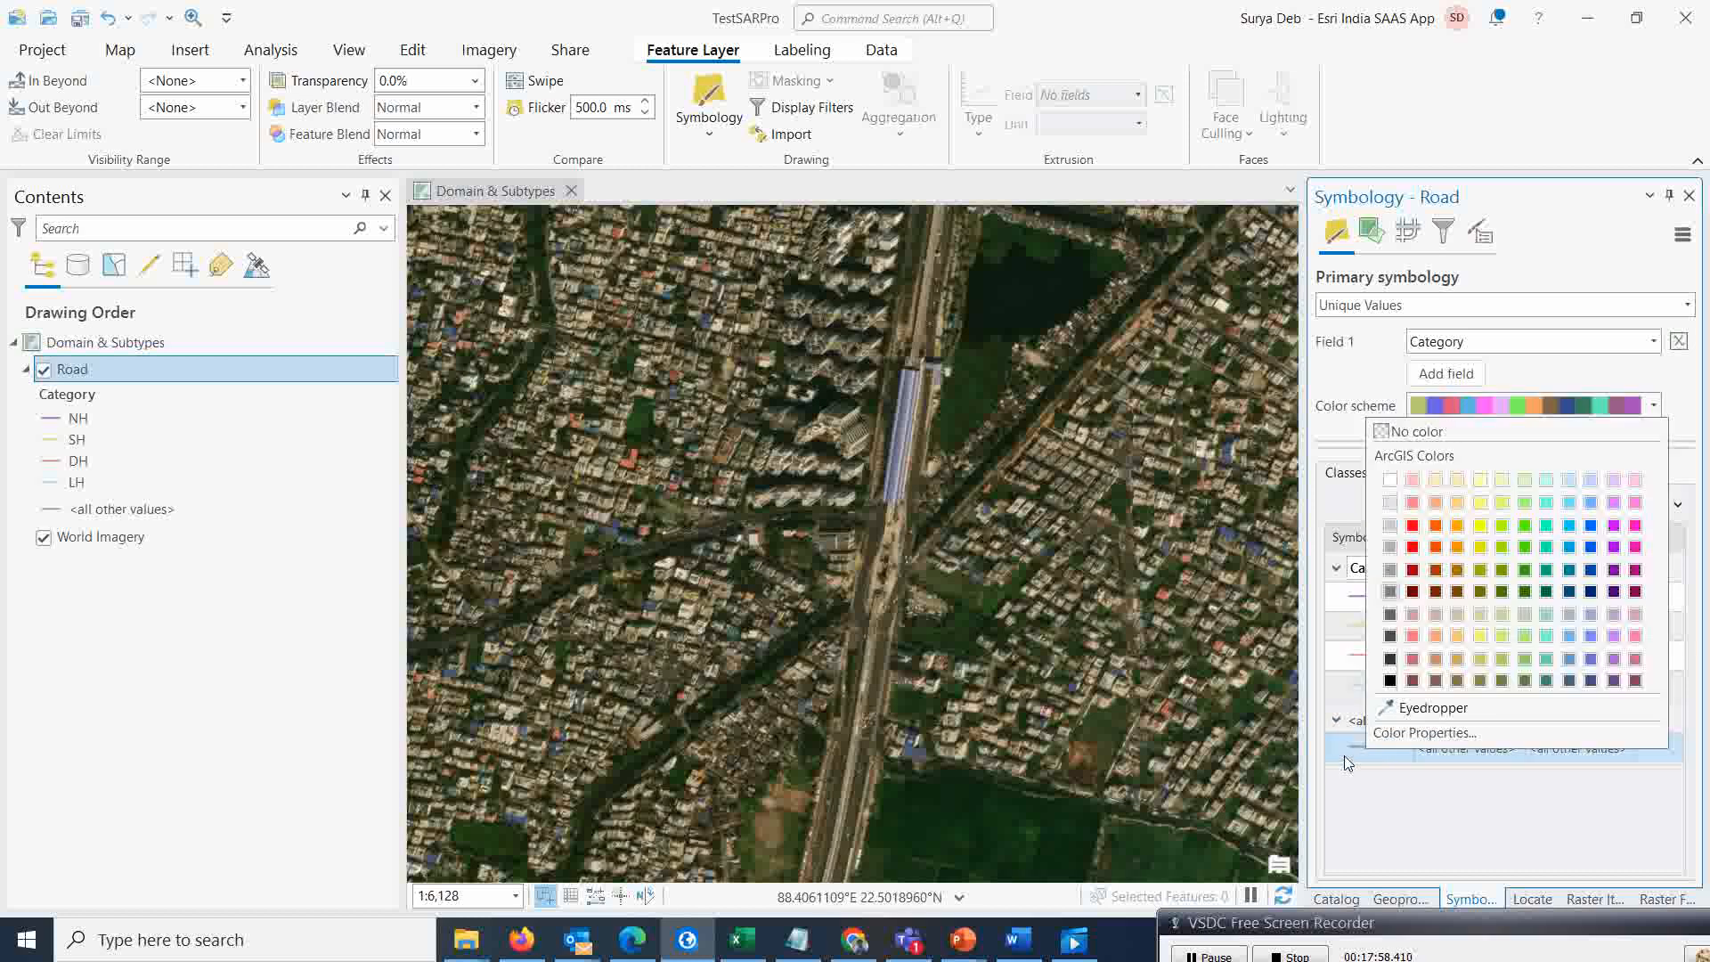
{"action": "left_click", "coordinate": [1349, 763]}
{"action": "right_click", "coordinate": [1421, 758]}
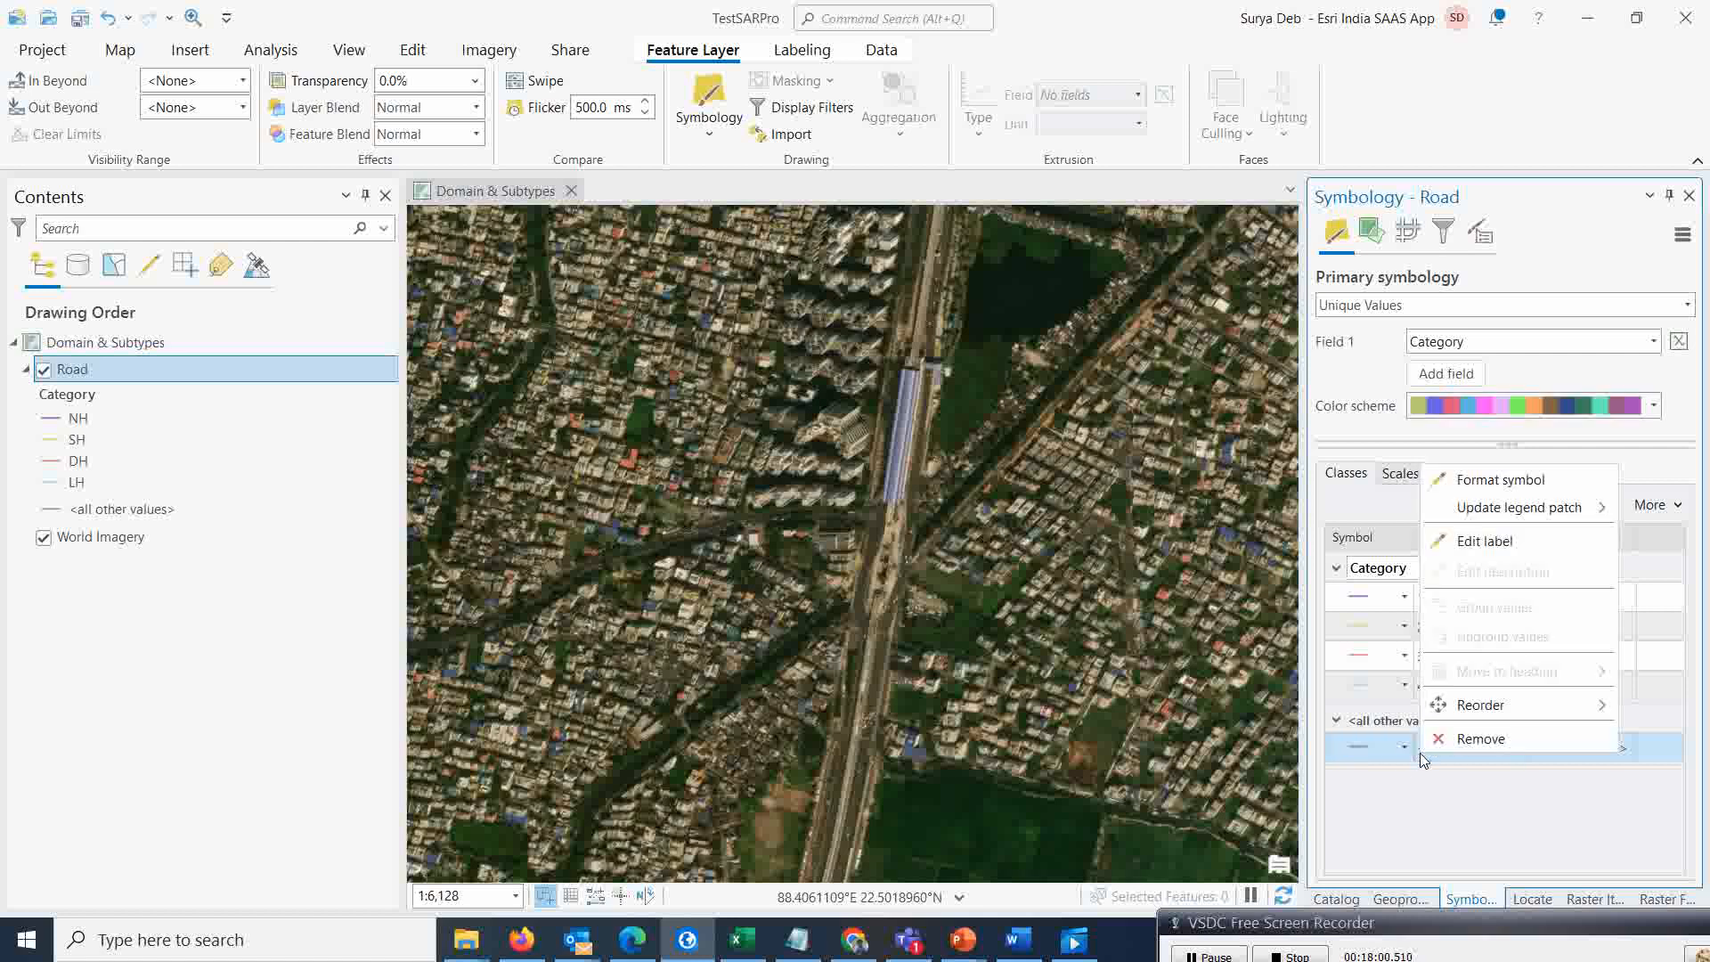
{"action": "left_click", "coordinate": [1442, 740]}
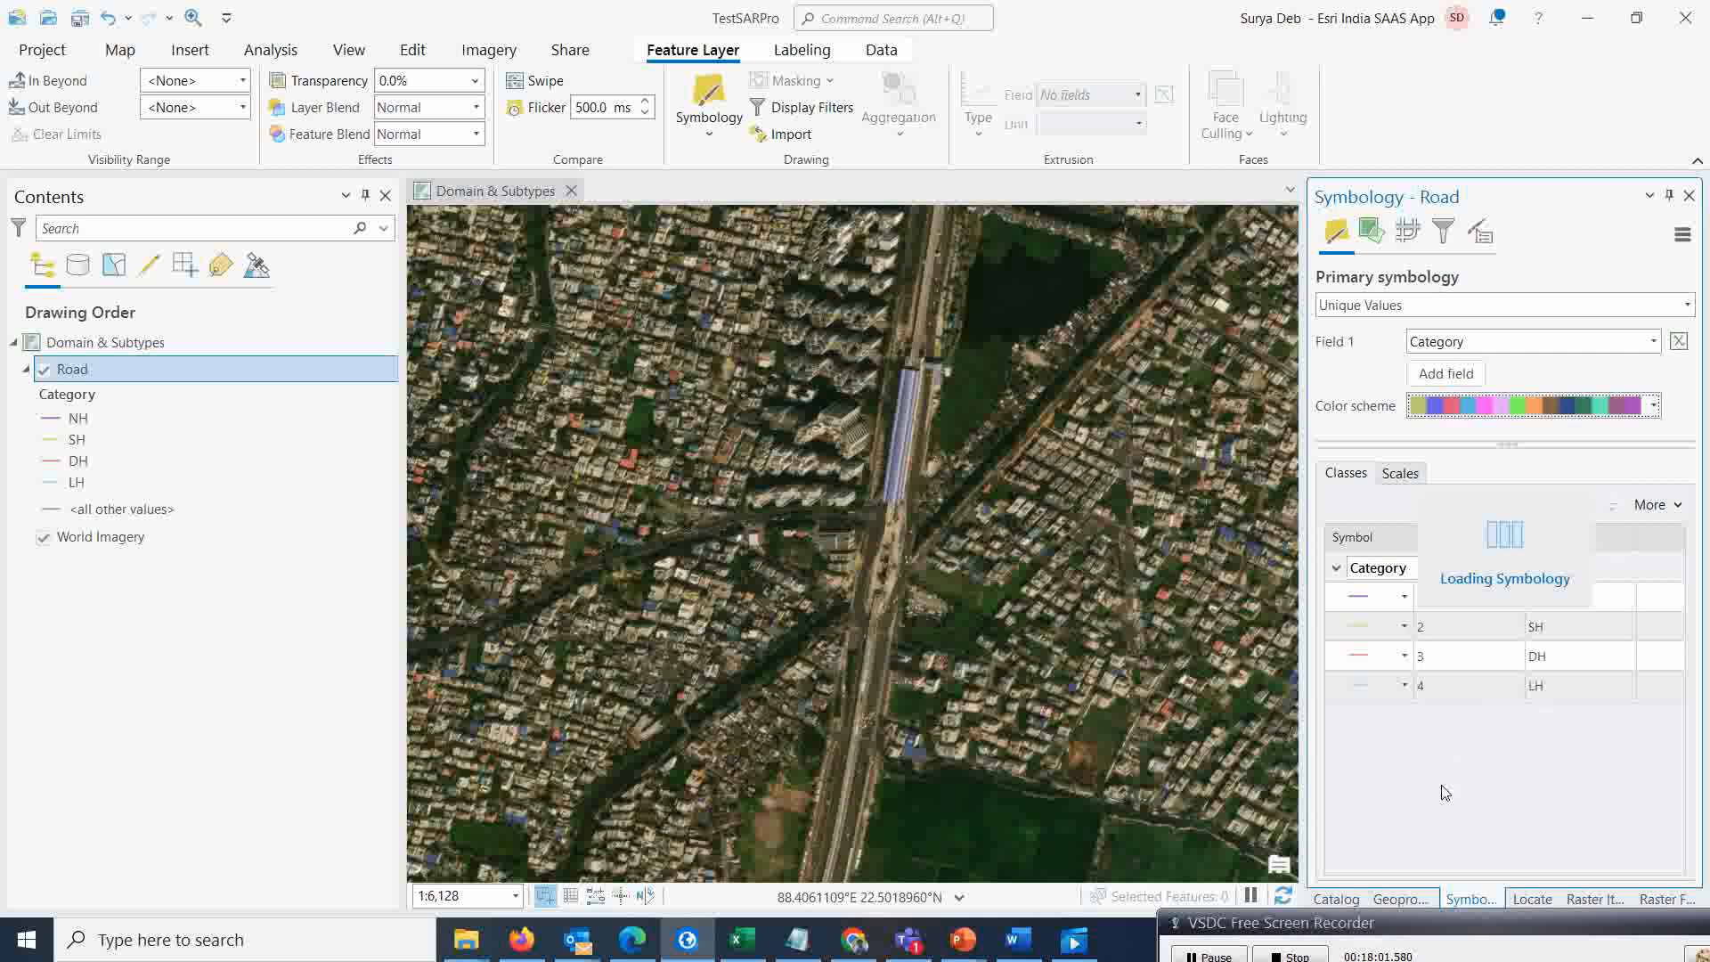
{"action": "left_click", "coordinate": [1401, 634]}
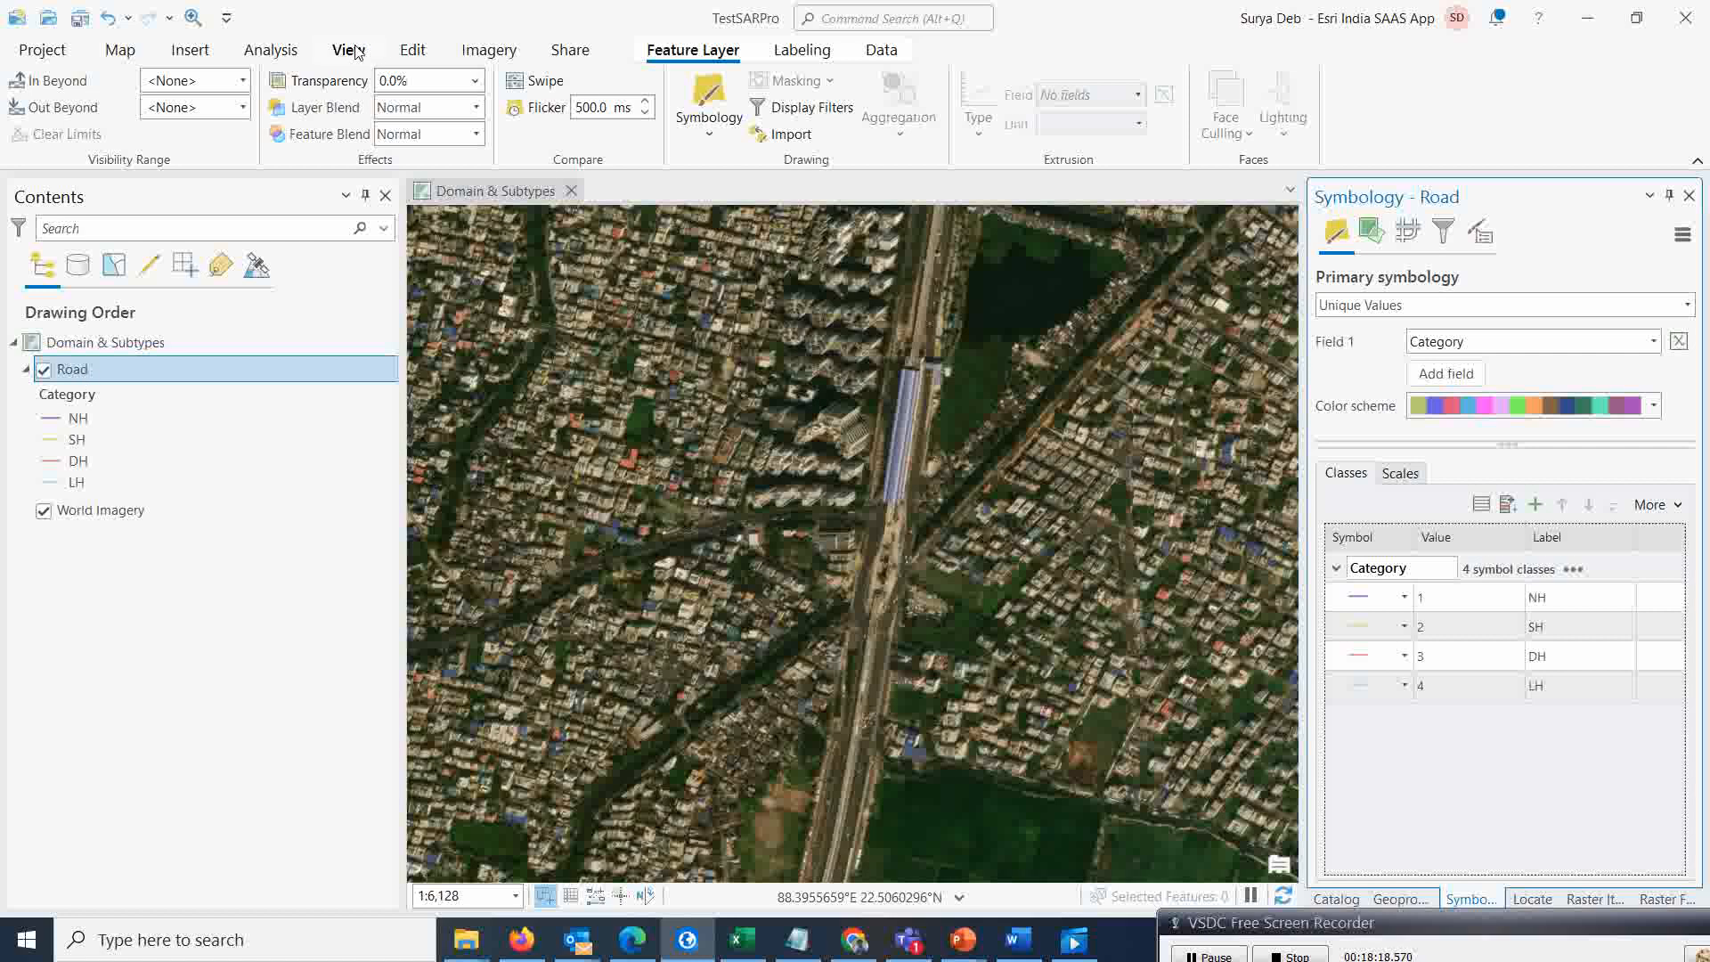
Digitize an NH road line along the main north–south road beside the railway
{"action": "left_click", "coordinate": [412, 50]}
{"action": "left_click", "coordinate": [526, 105]}
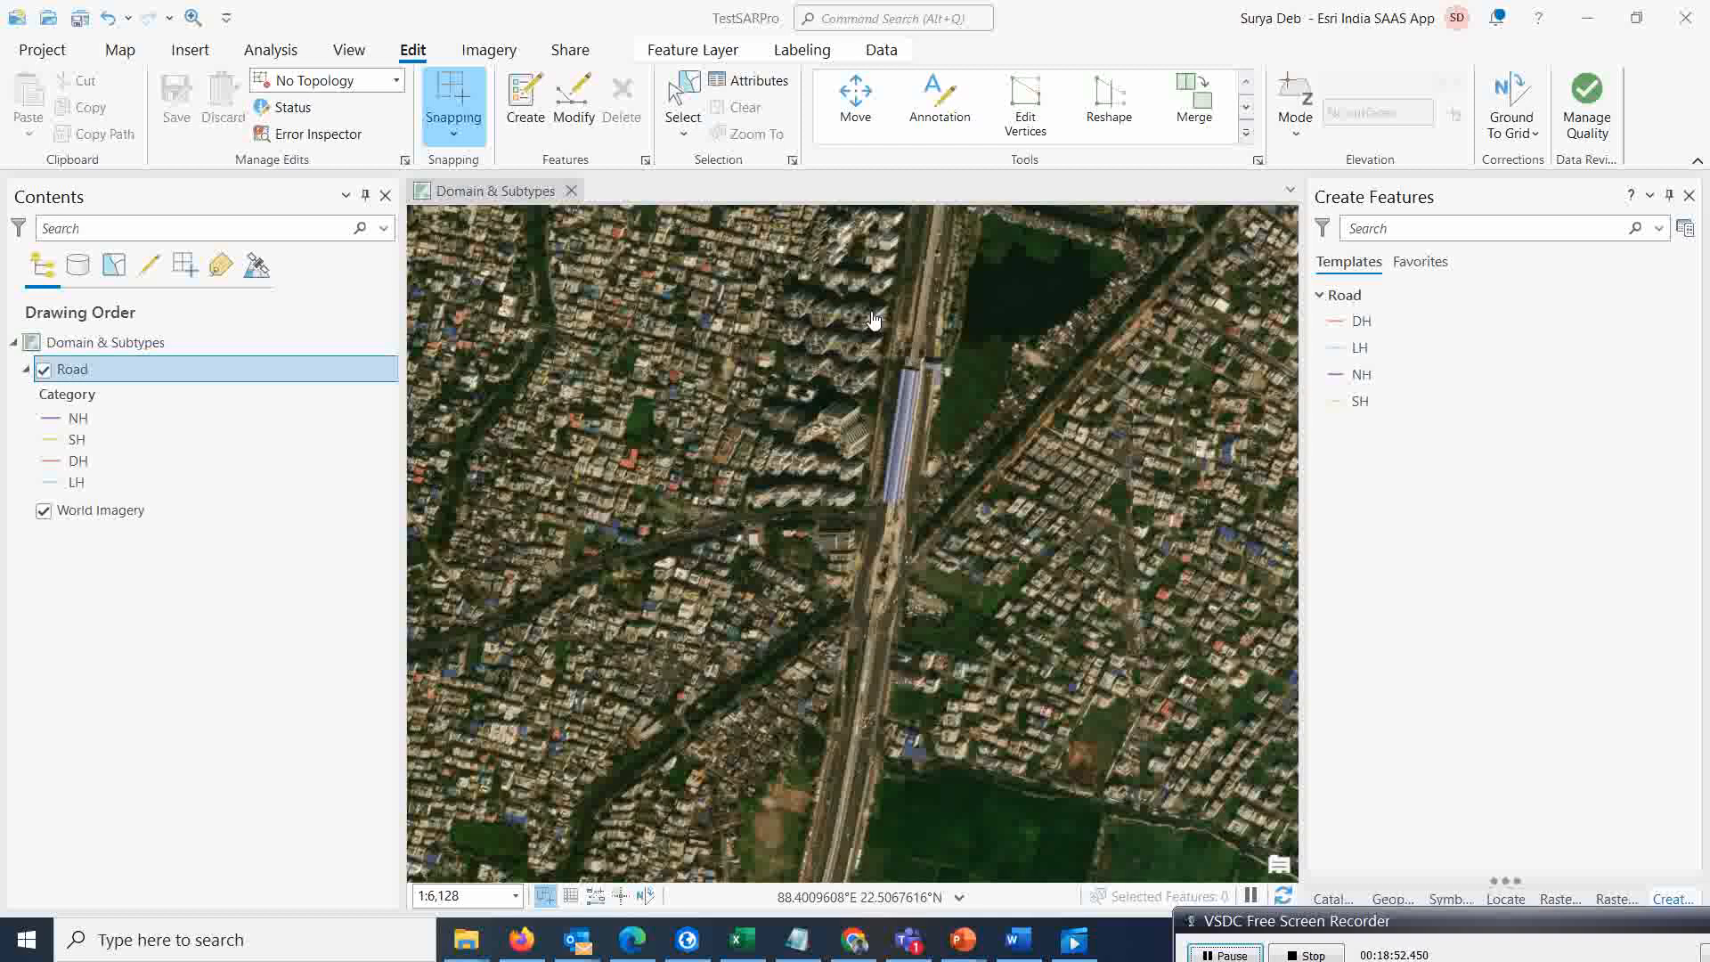
{"action": "left_click", "coordinate": [1340, 376]}
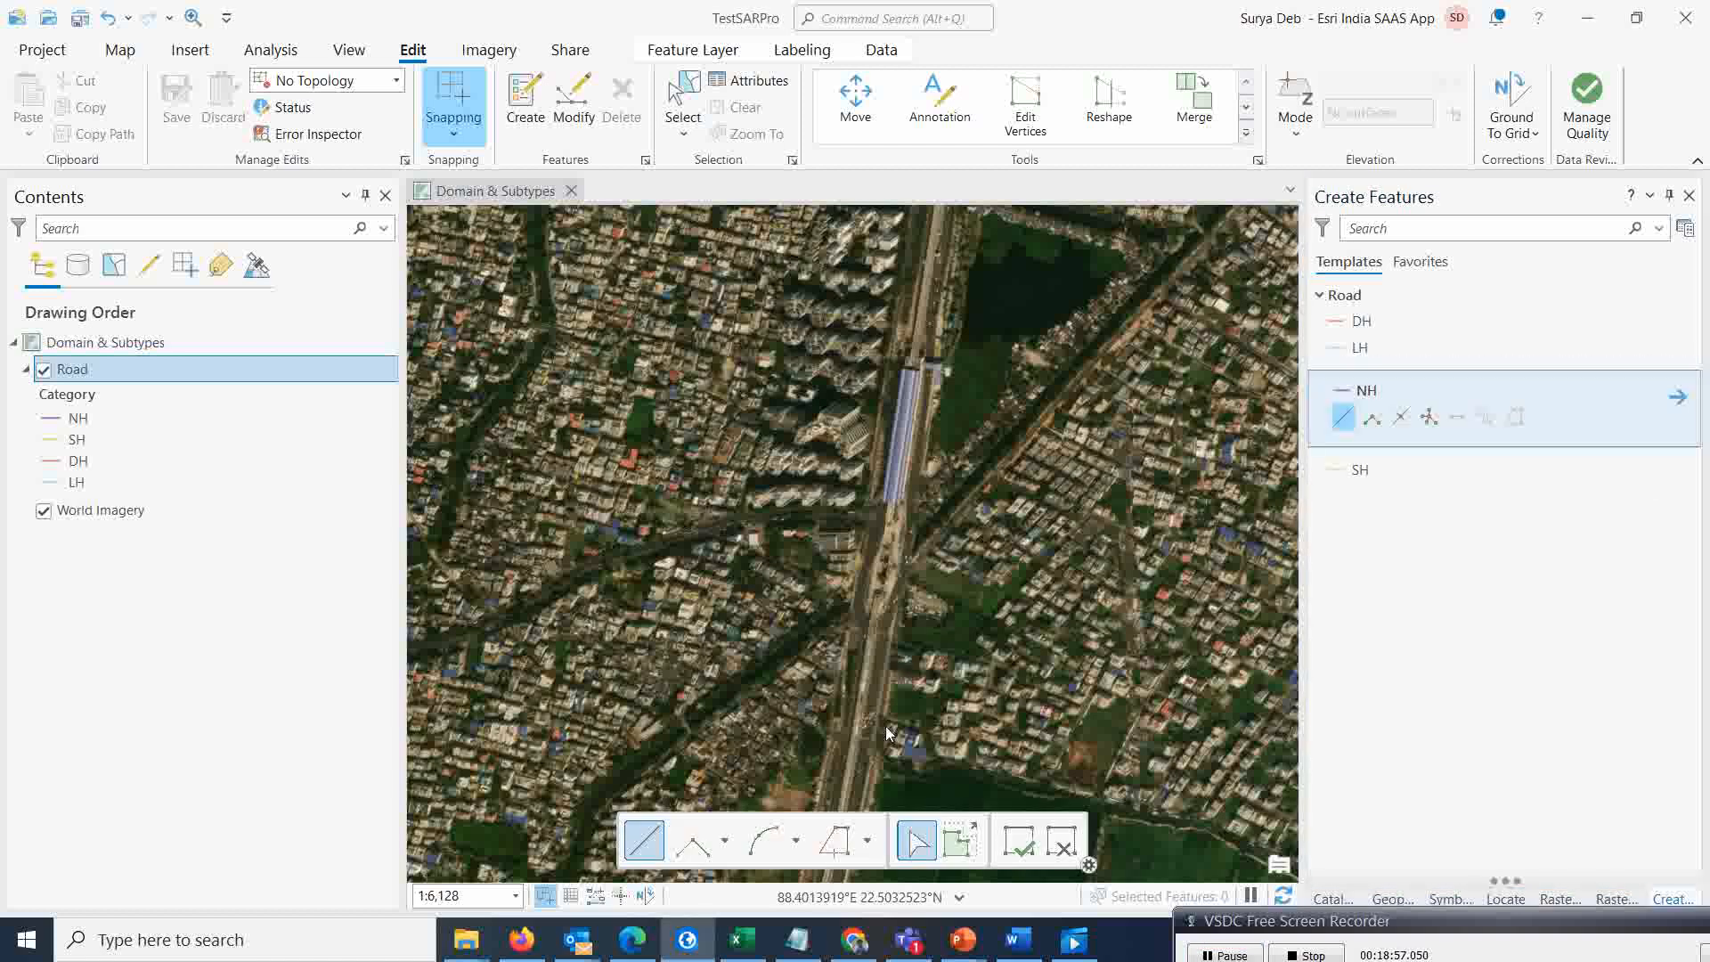
{"action": "left_click", "coordinate": [852, 759]}
{"action": "left_click", "coordinate": [895, 514]}
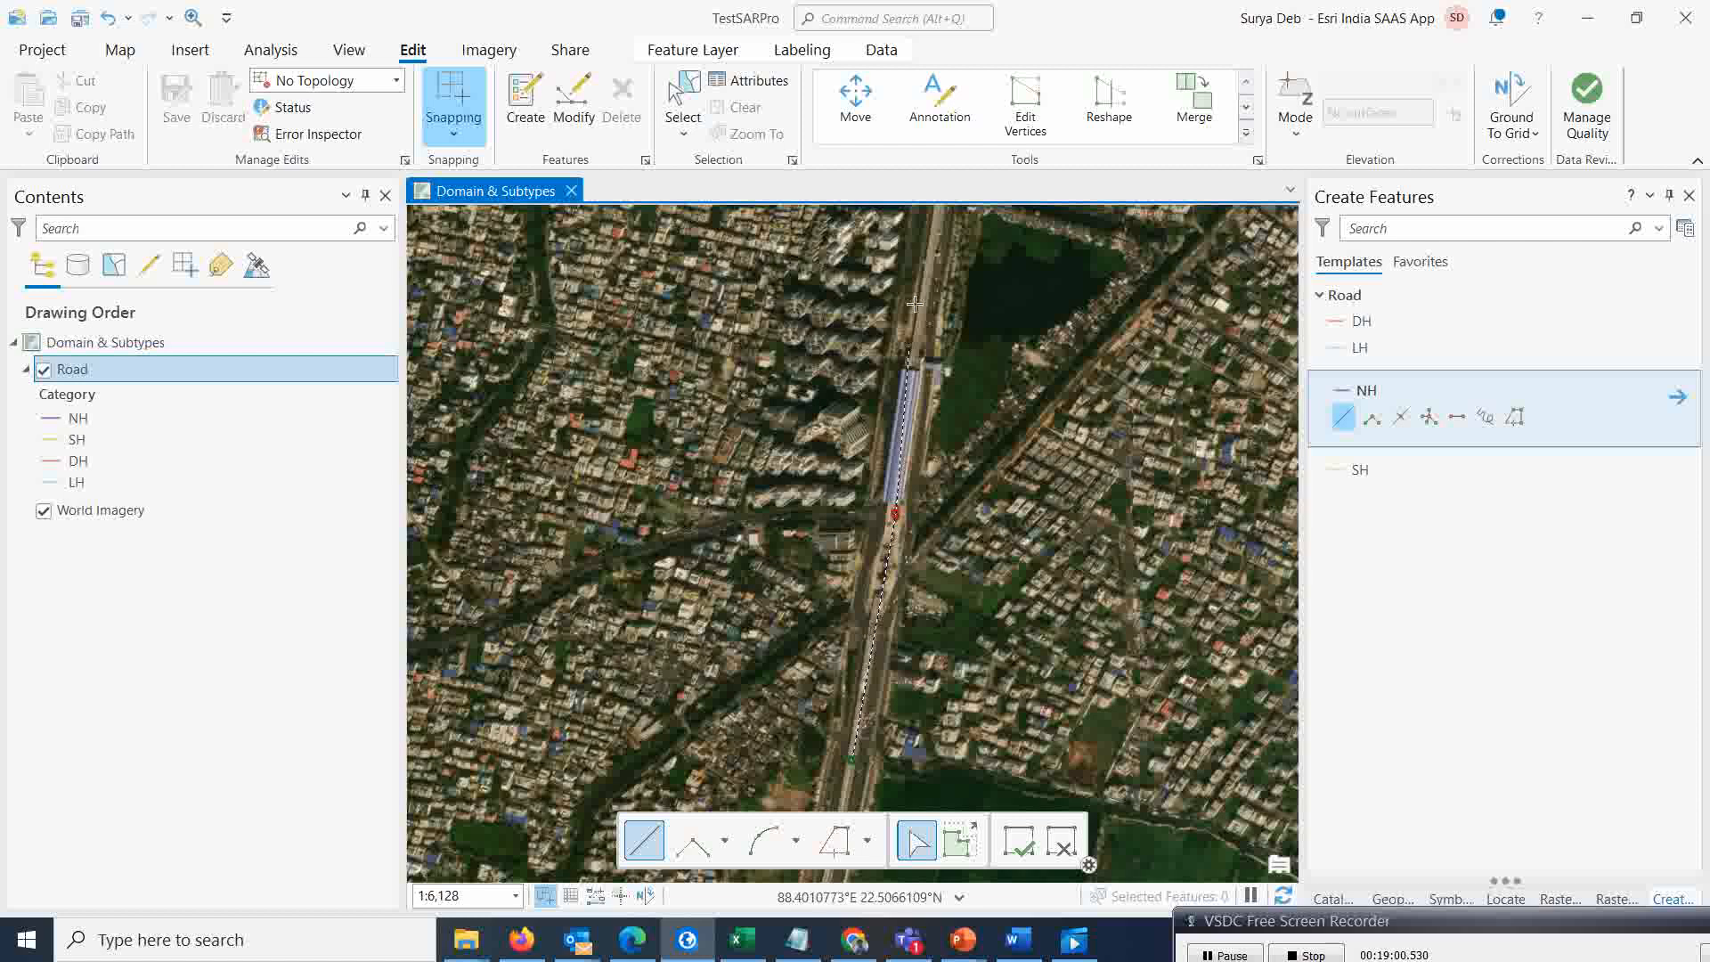
{"action": "double_click", "coordinate": [931, 241]}
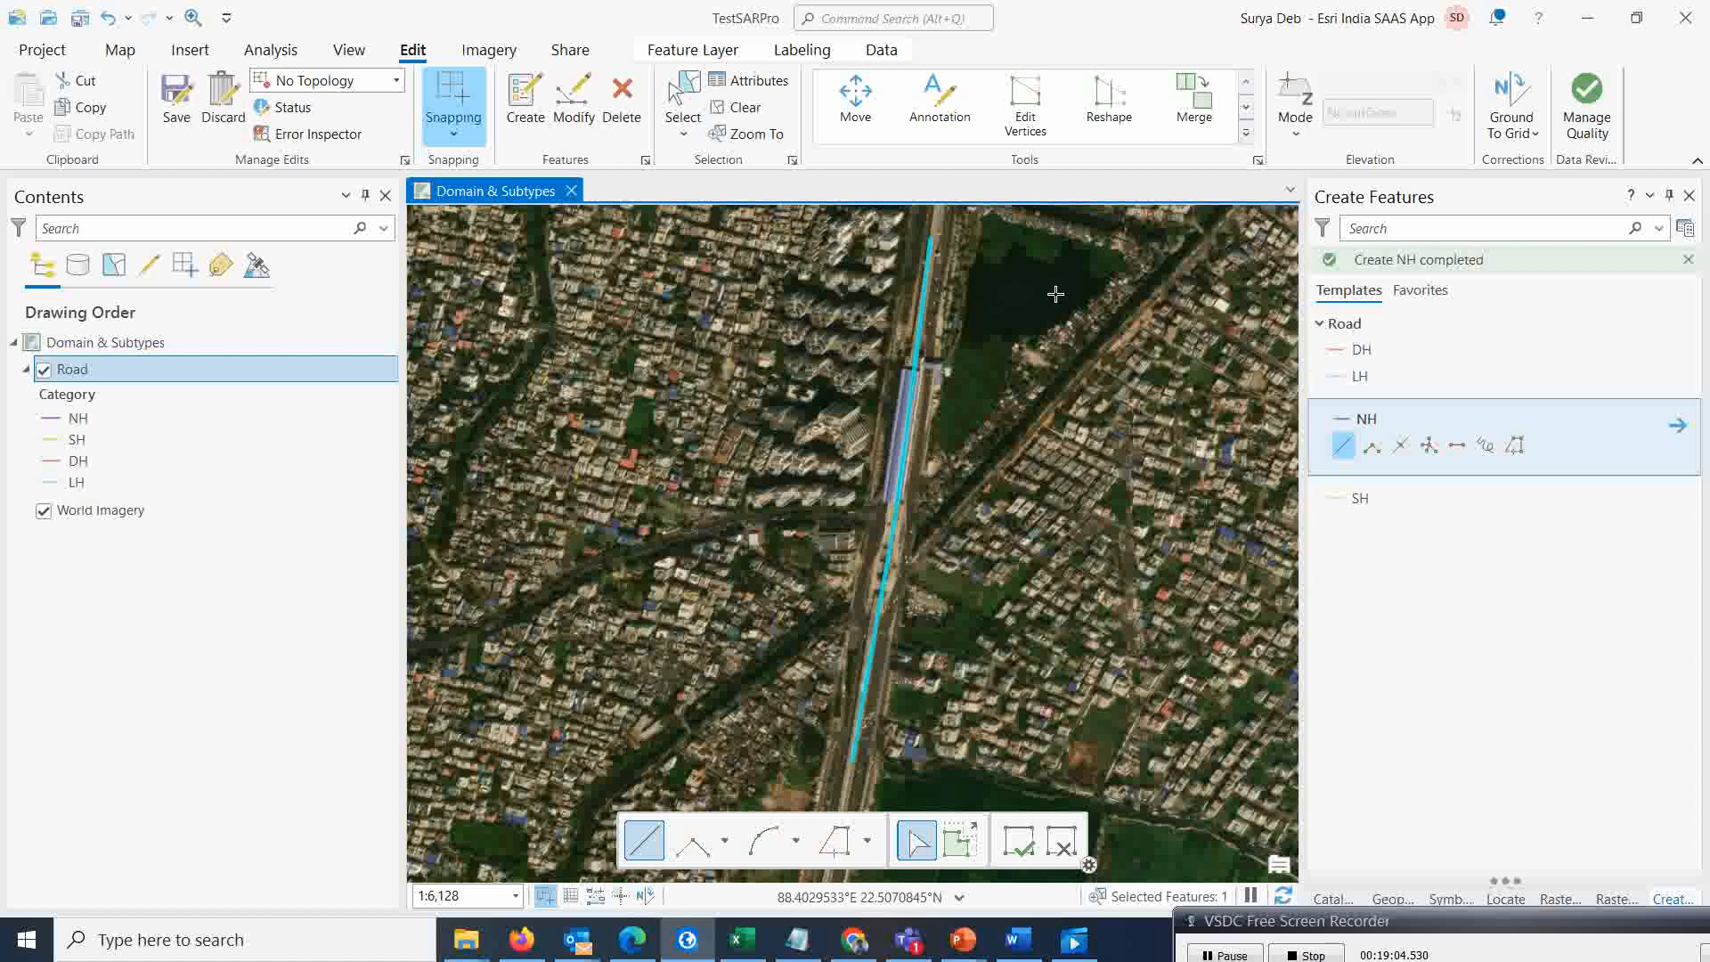
Set the NH road's Lane to 4 and Ownership to NH, and apply the attributes
{"action": "left_click", "coordinate": [754, 86]}
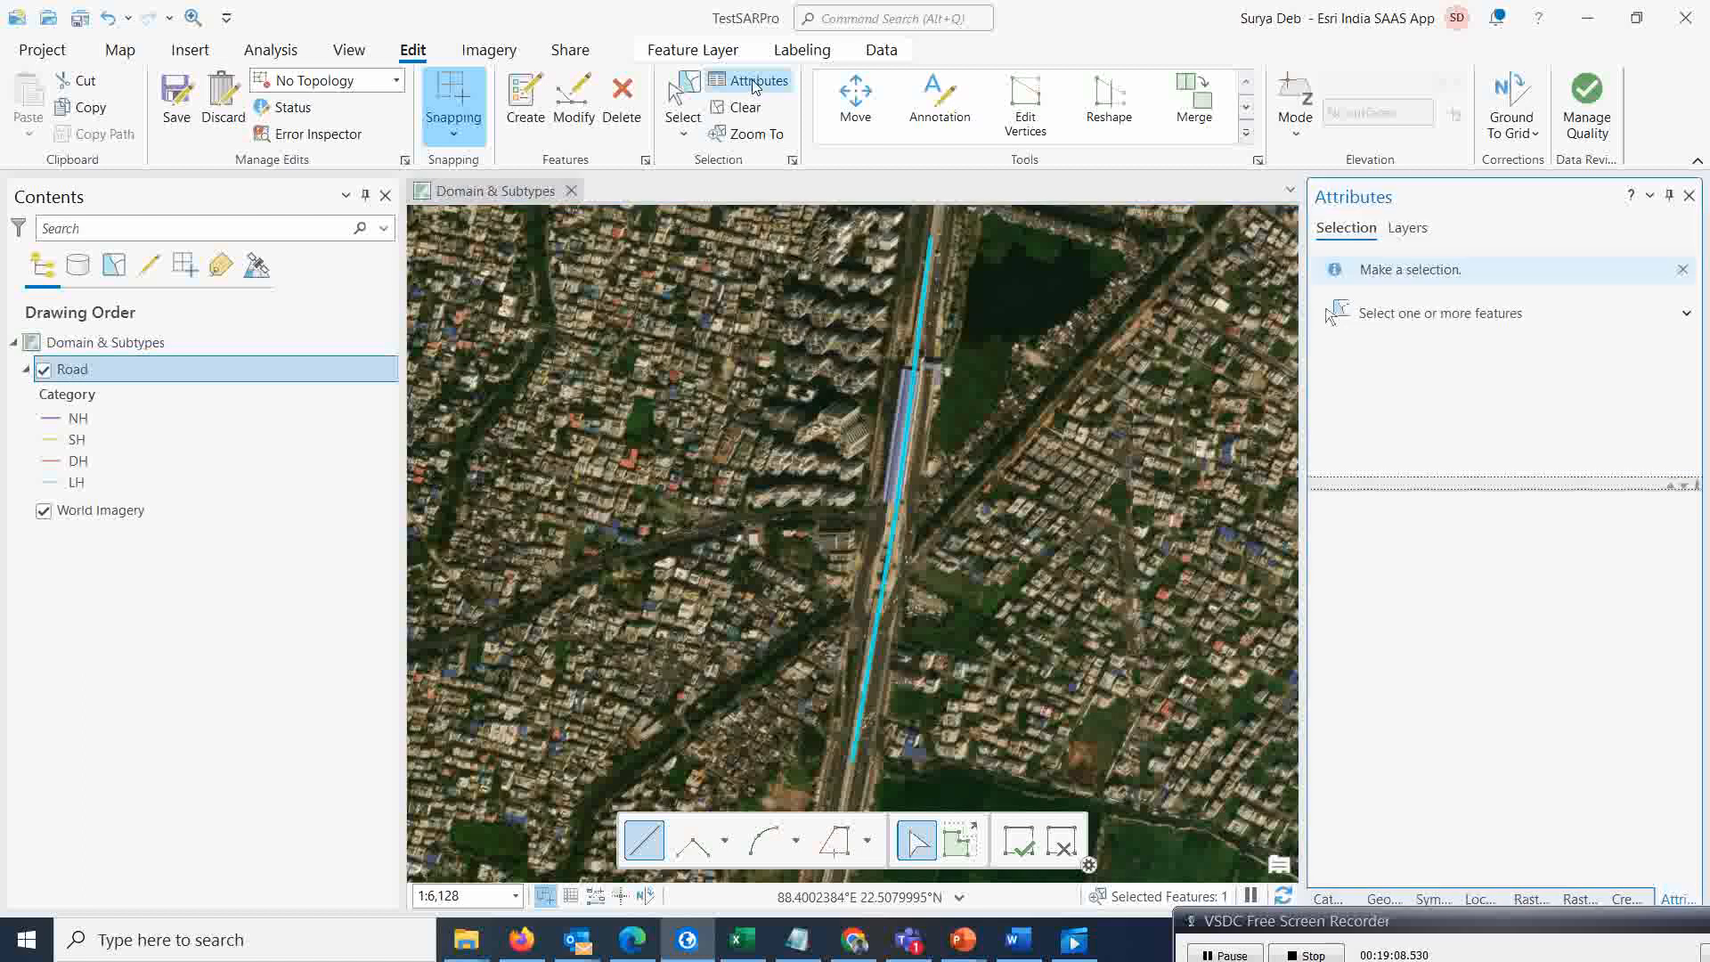
{"action": "left_click", "coordinate": [1519, 616]}
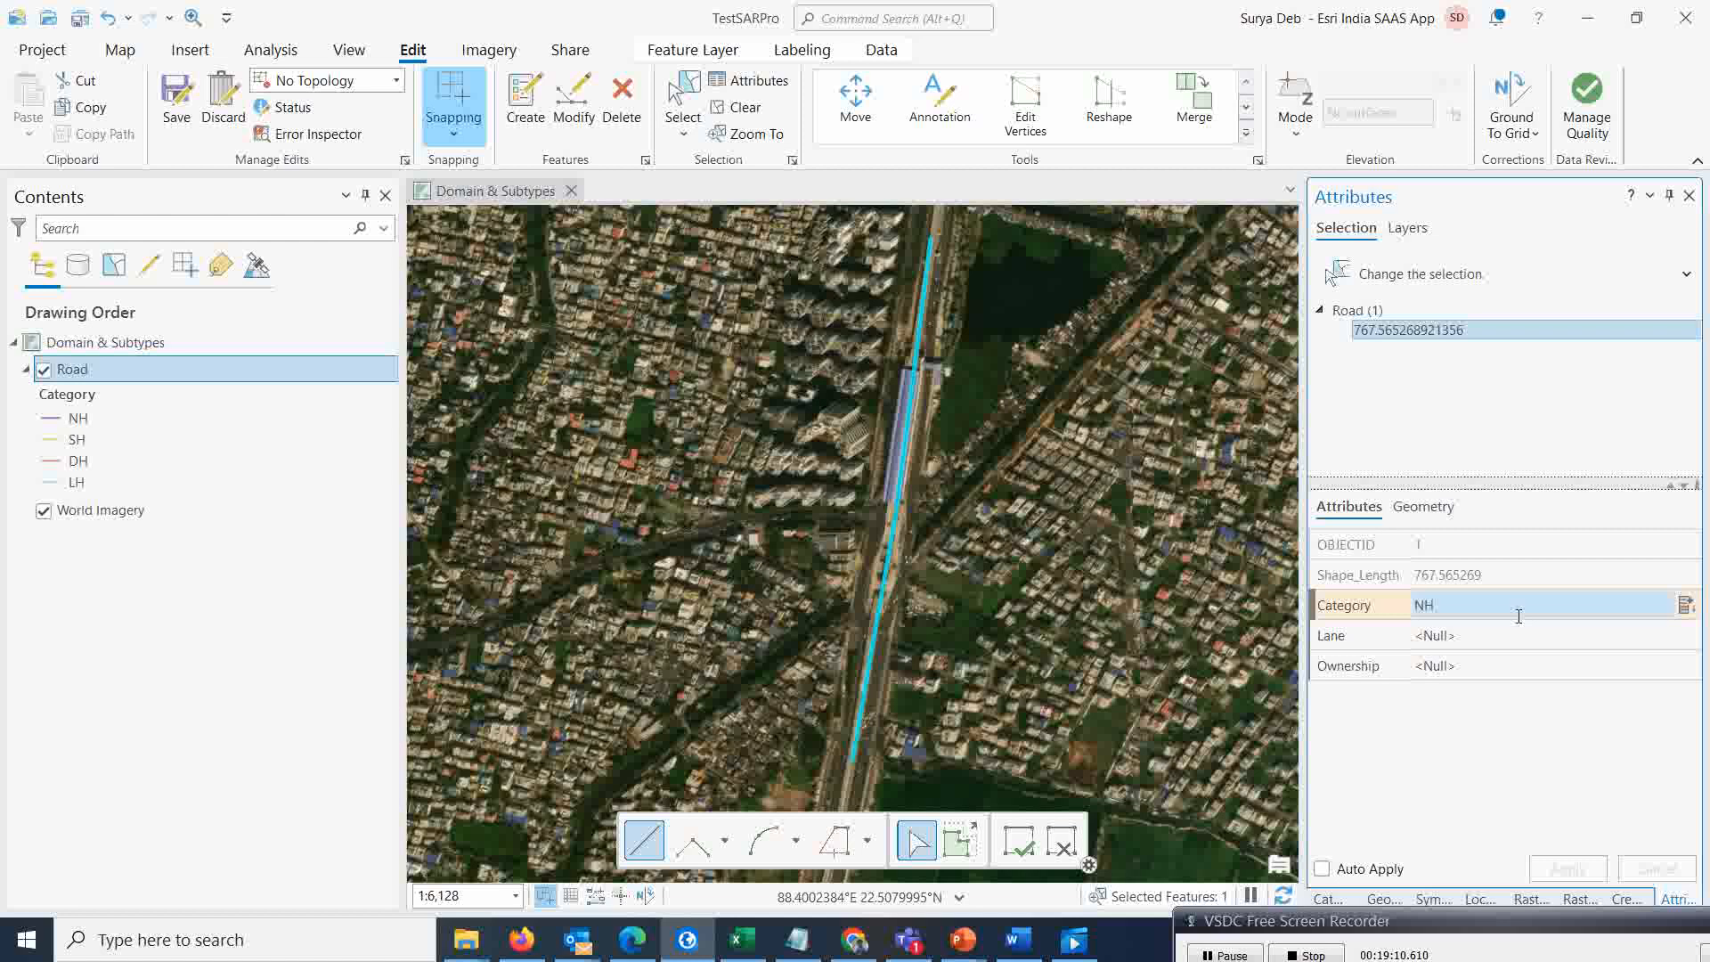
{"action": "left_click", "coordinate": [1493, 638]}
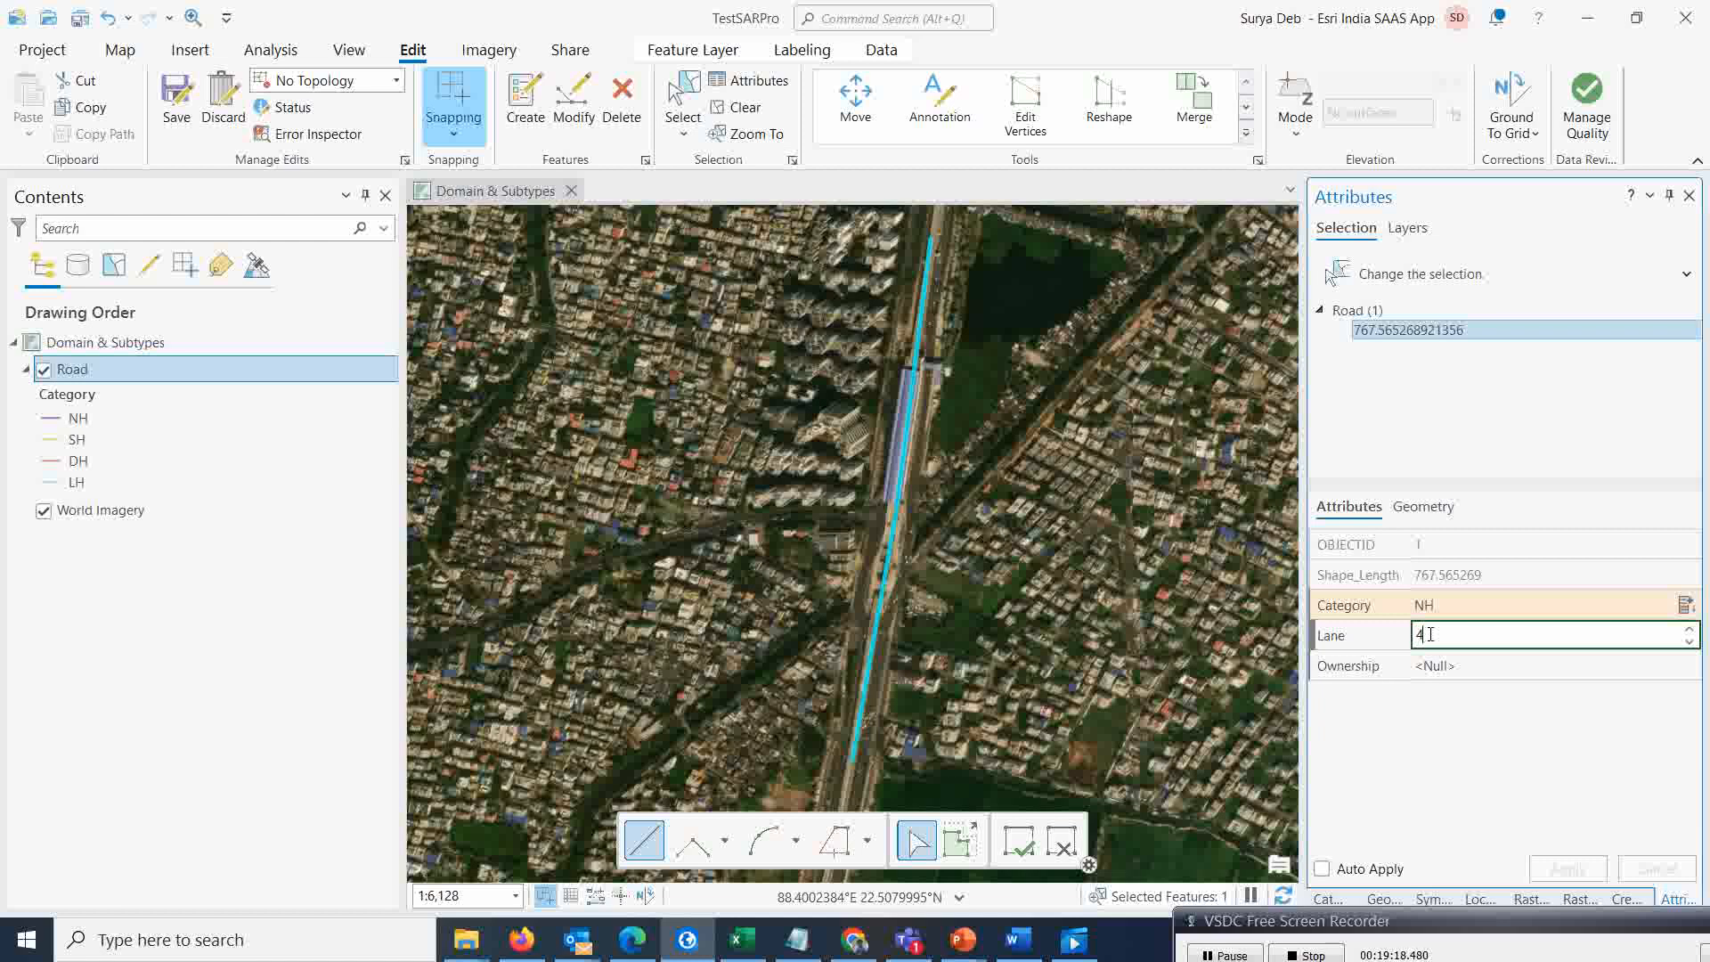
{"action": "left_click", "coordinate": [1428, 667]}
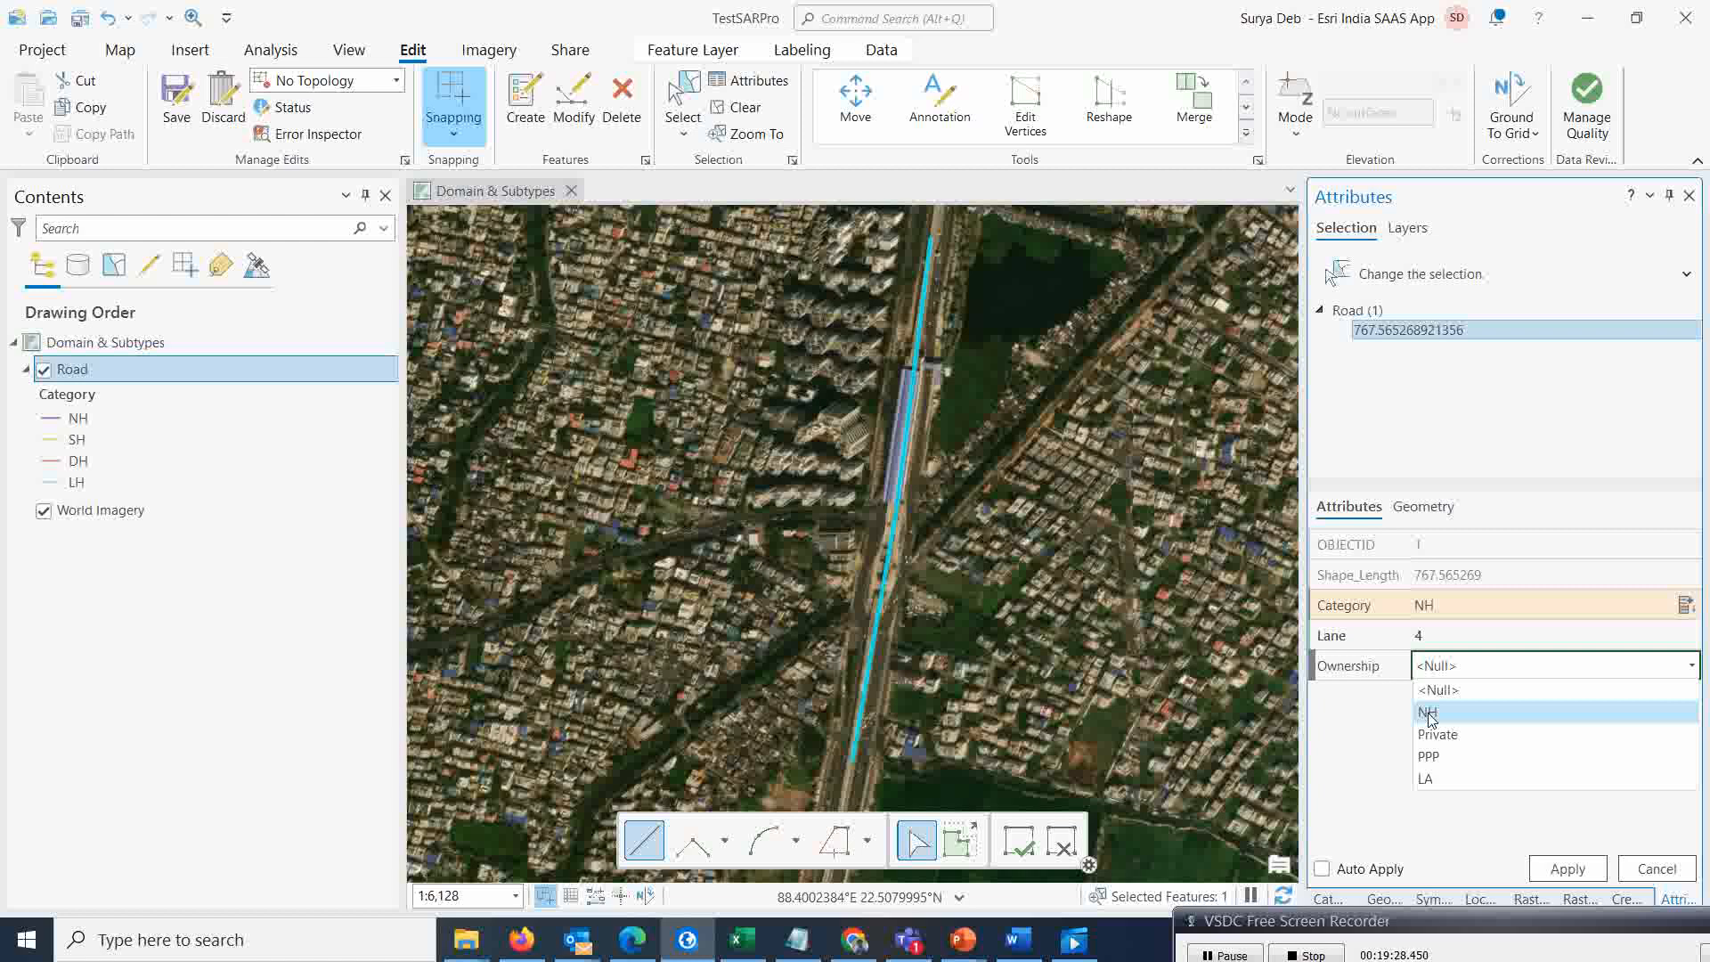
{"action": "left_click", "coordinate": [1429, 718]}
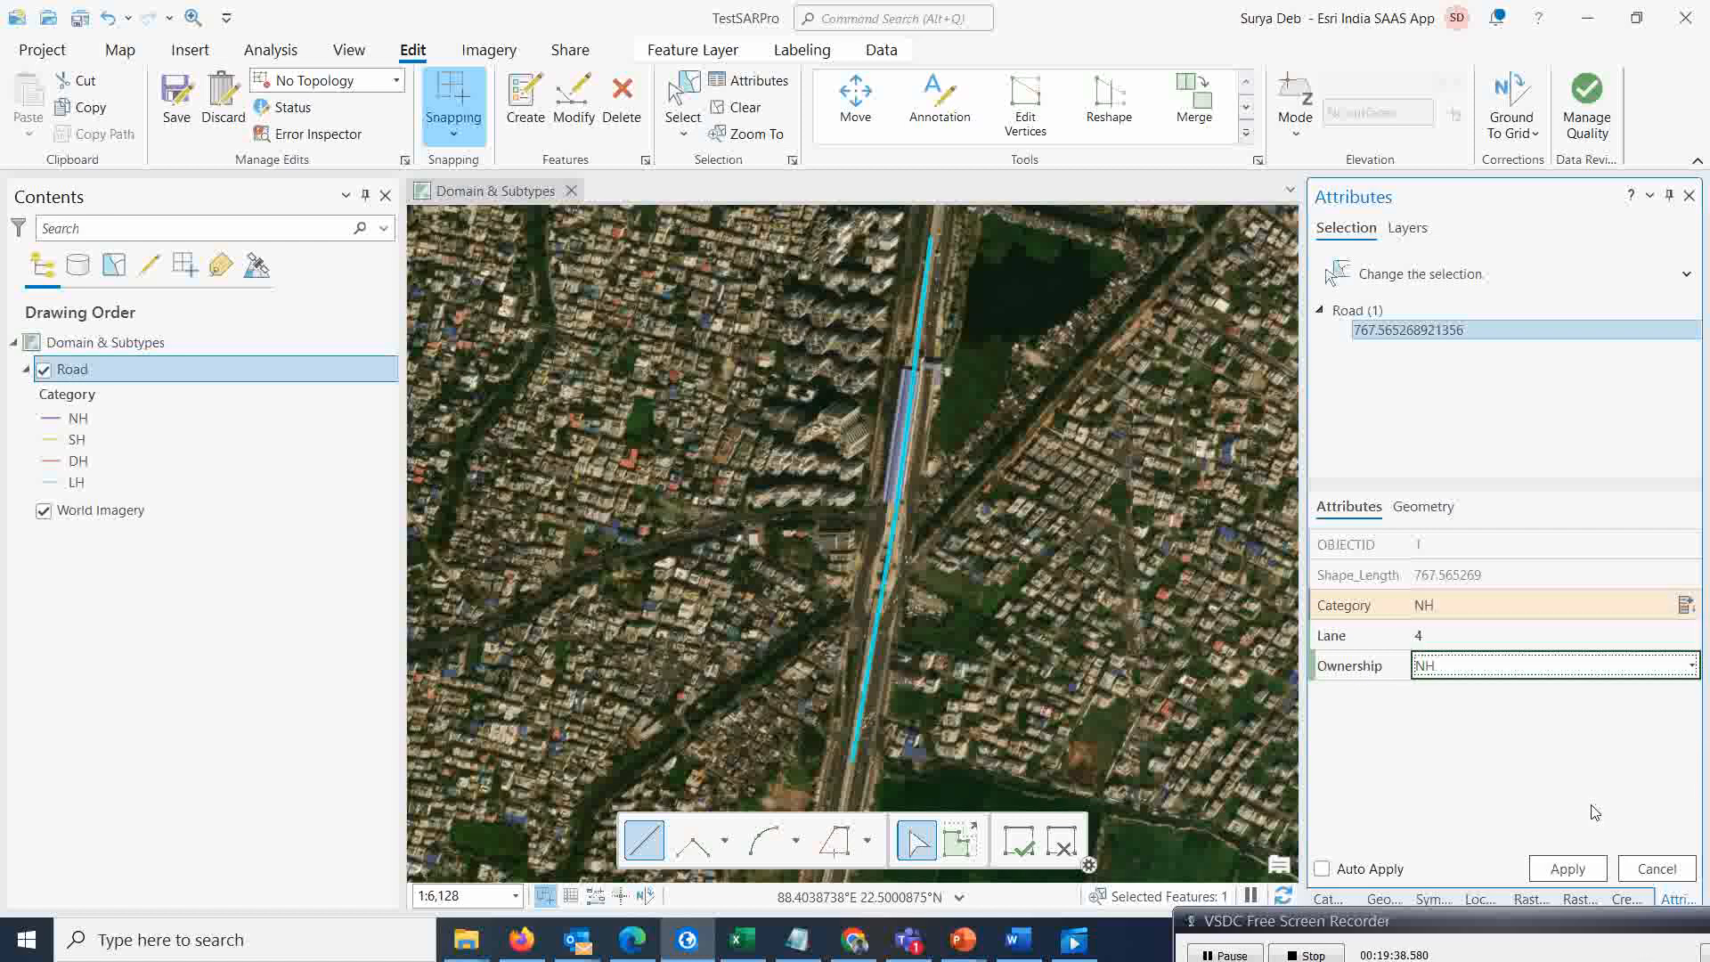
{"action": "left_click", "coordinate": [1566, 870]}
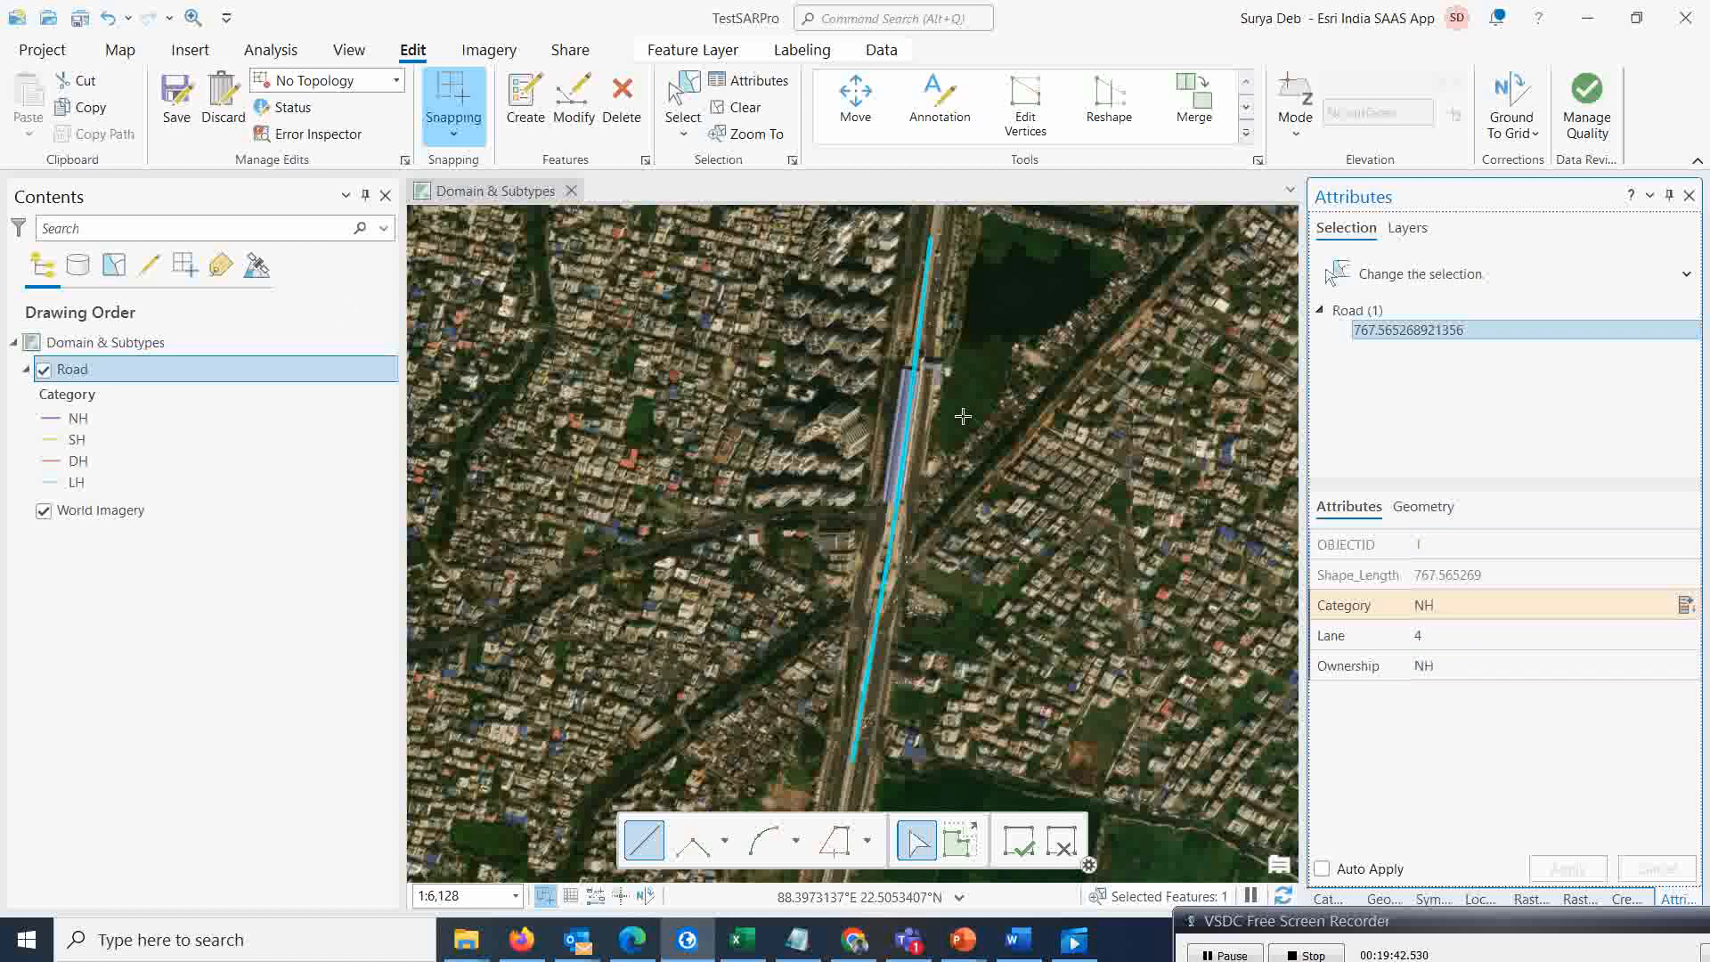
Save all edits and clear the selection
{"action": "left_click", "coordinate": [175, 99]}
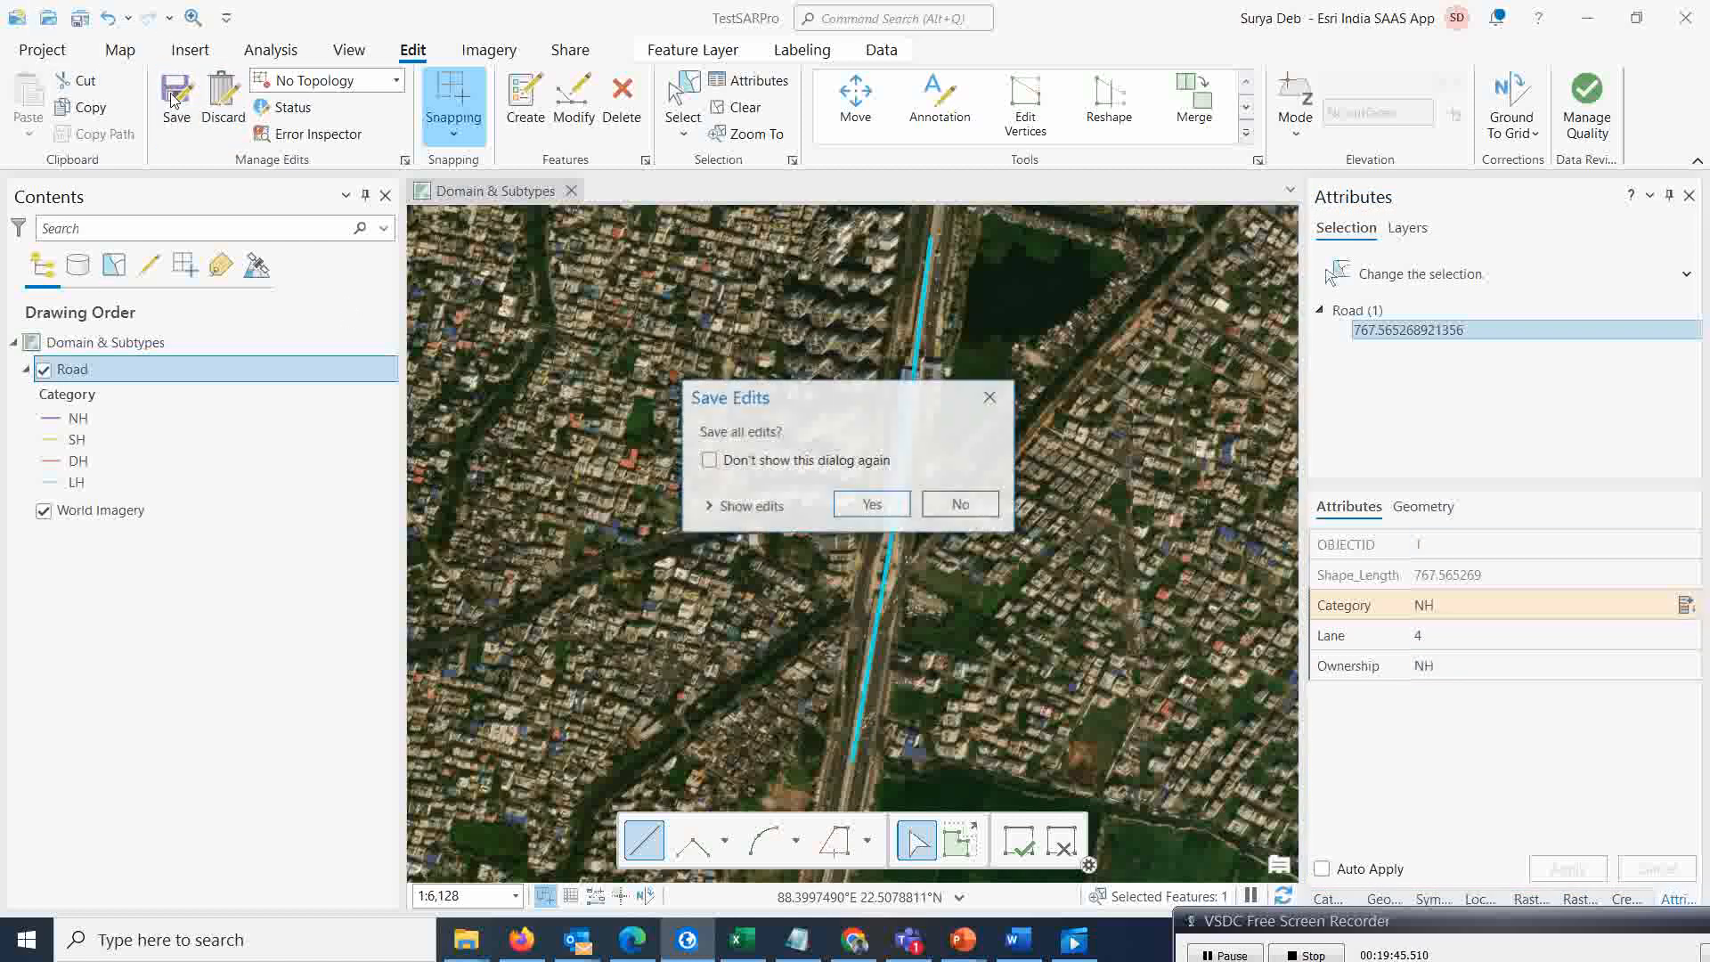
{"action": "left_click", "coordinate": [871, 501]}
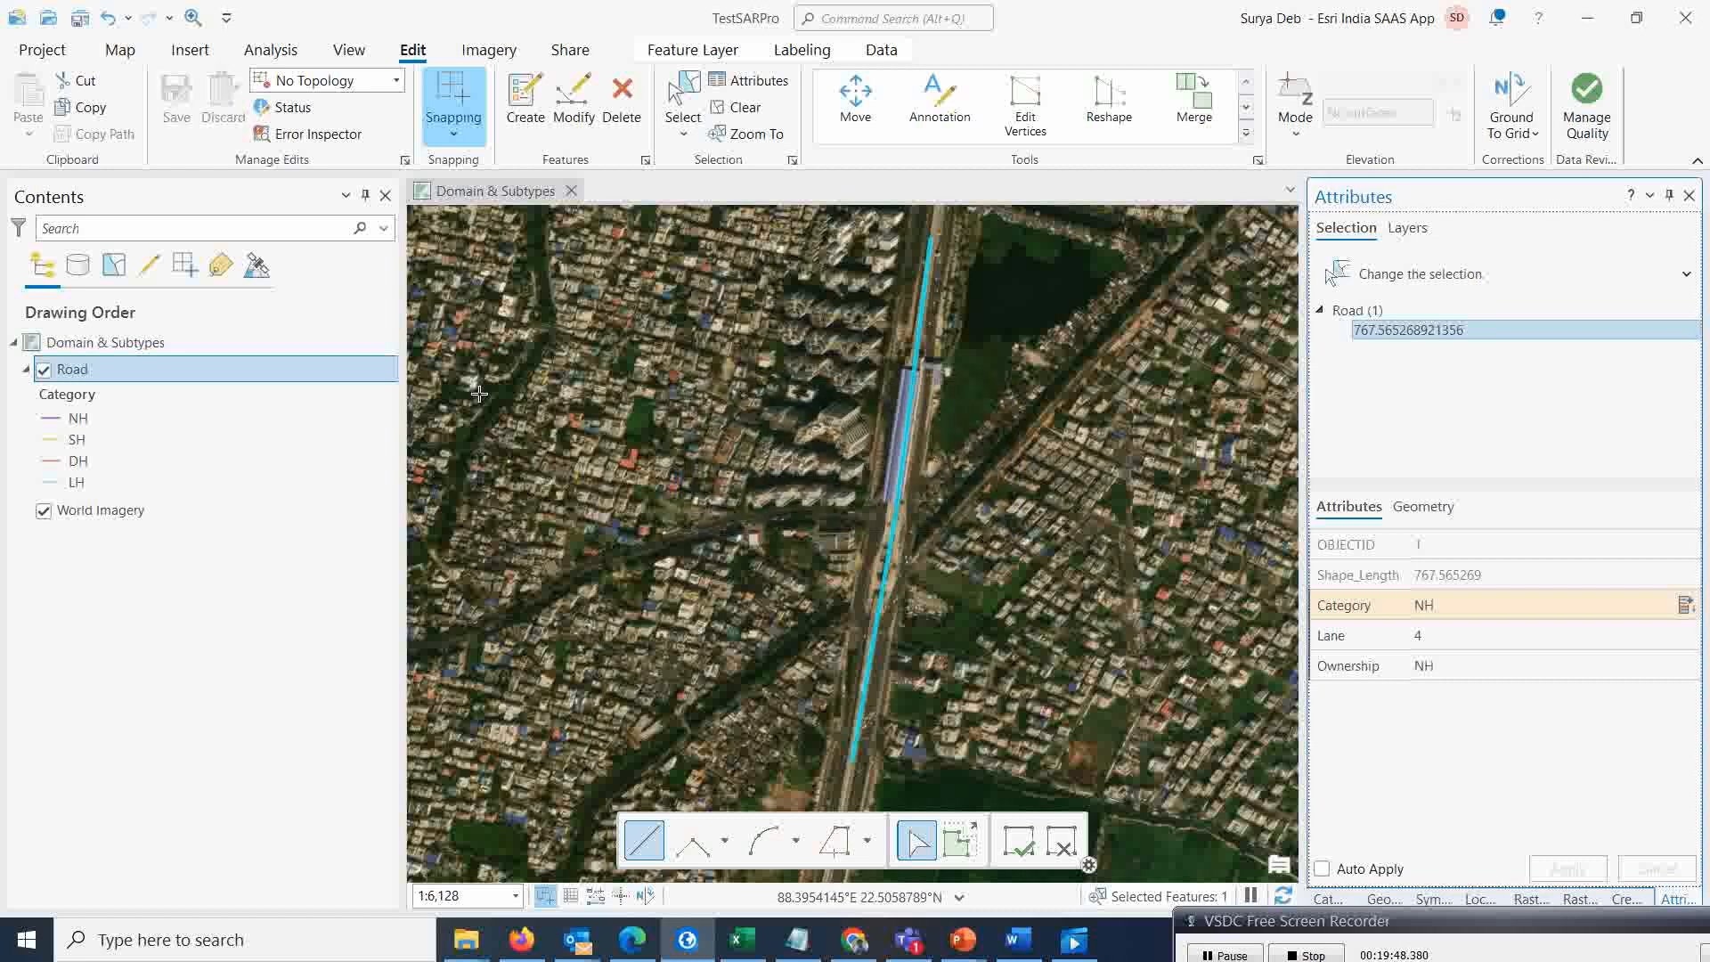
{"action": "left_click", "coordinate": [746, 107]}
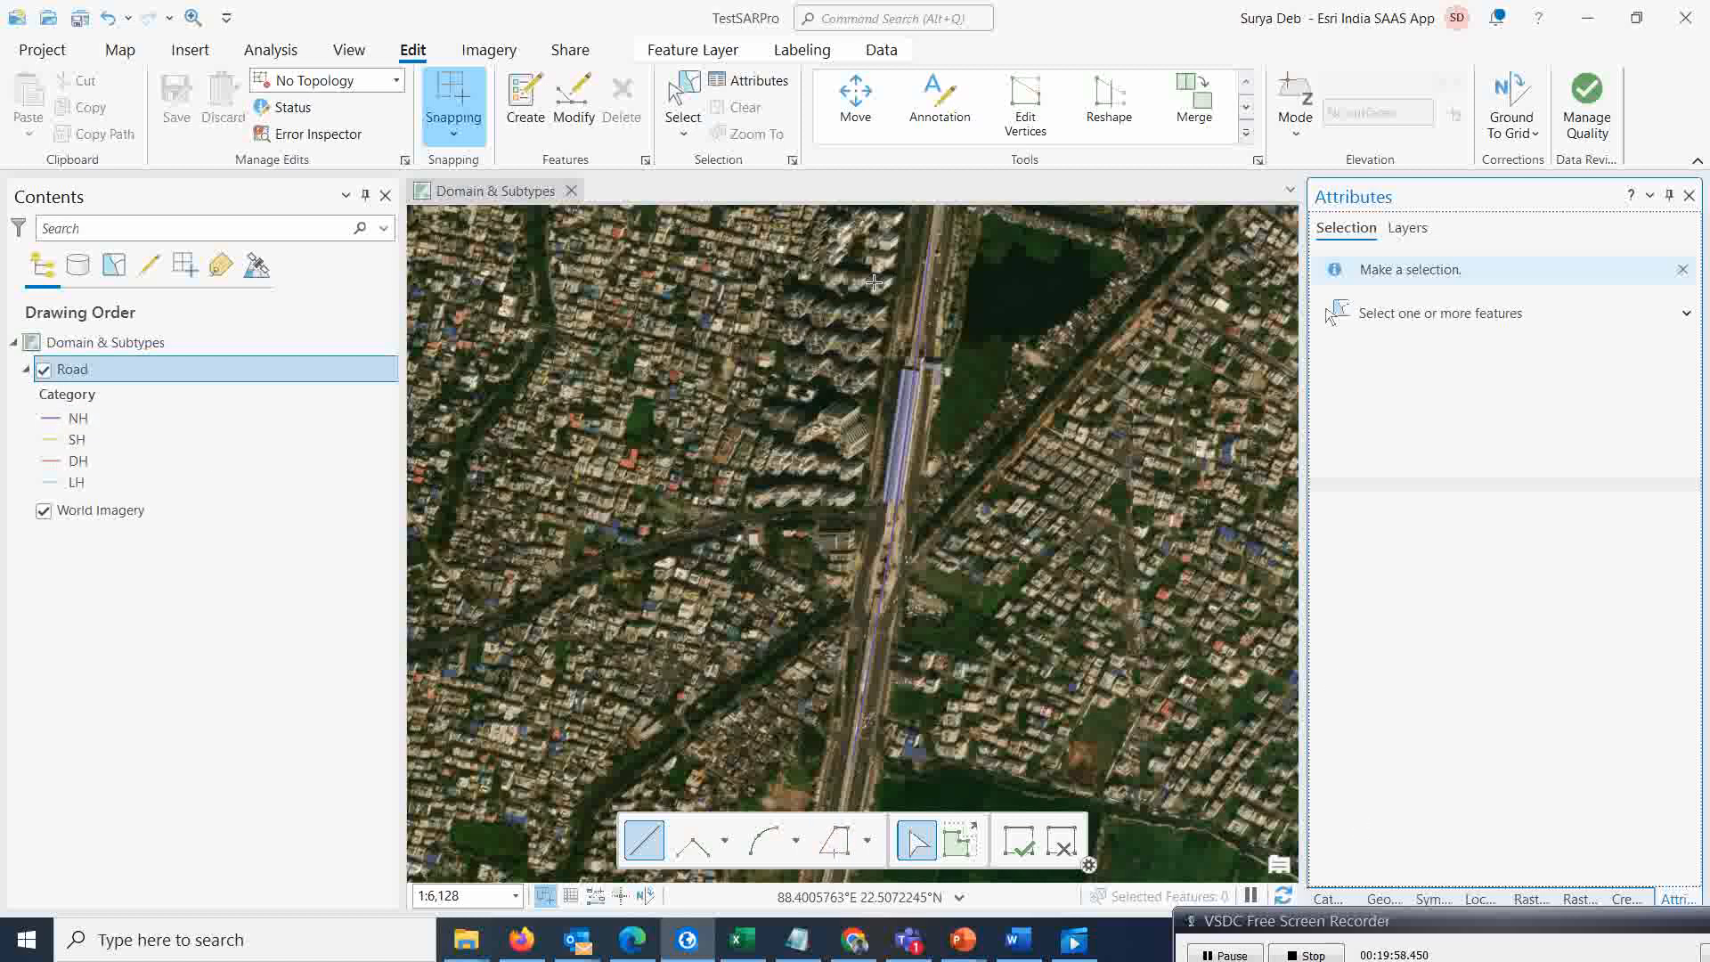
Digitize a DH road line running west from the main road in three segments
{"action": "left_click", "coordinate": [526, 116]}
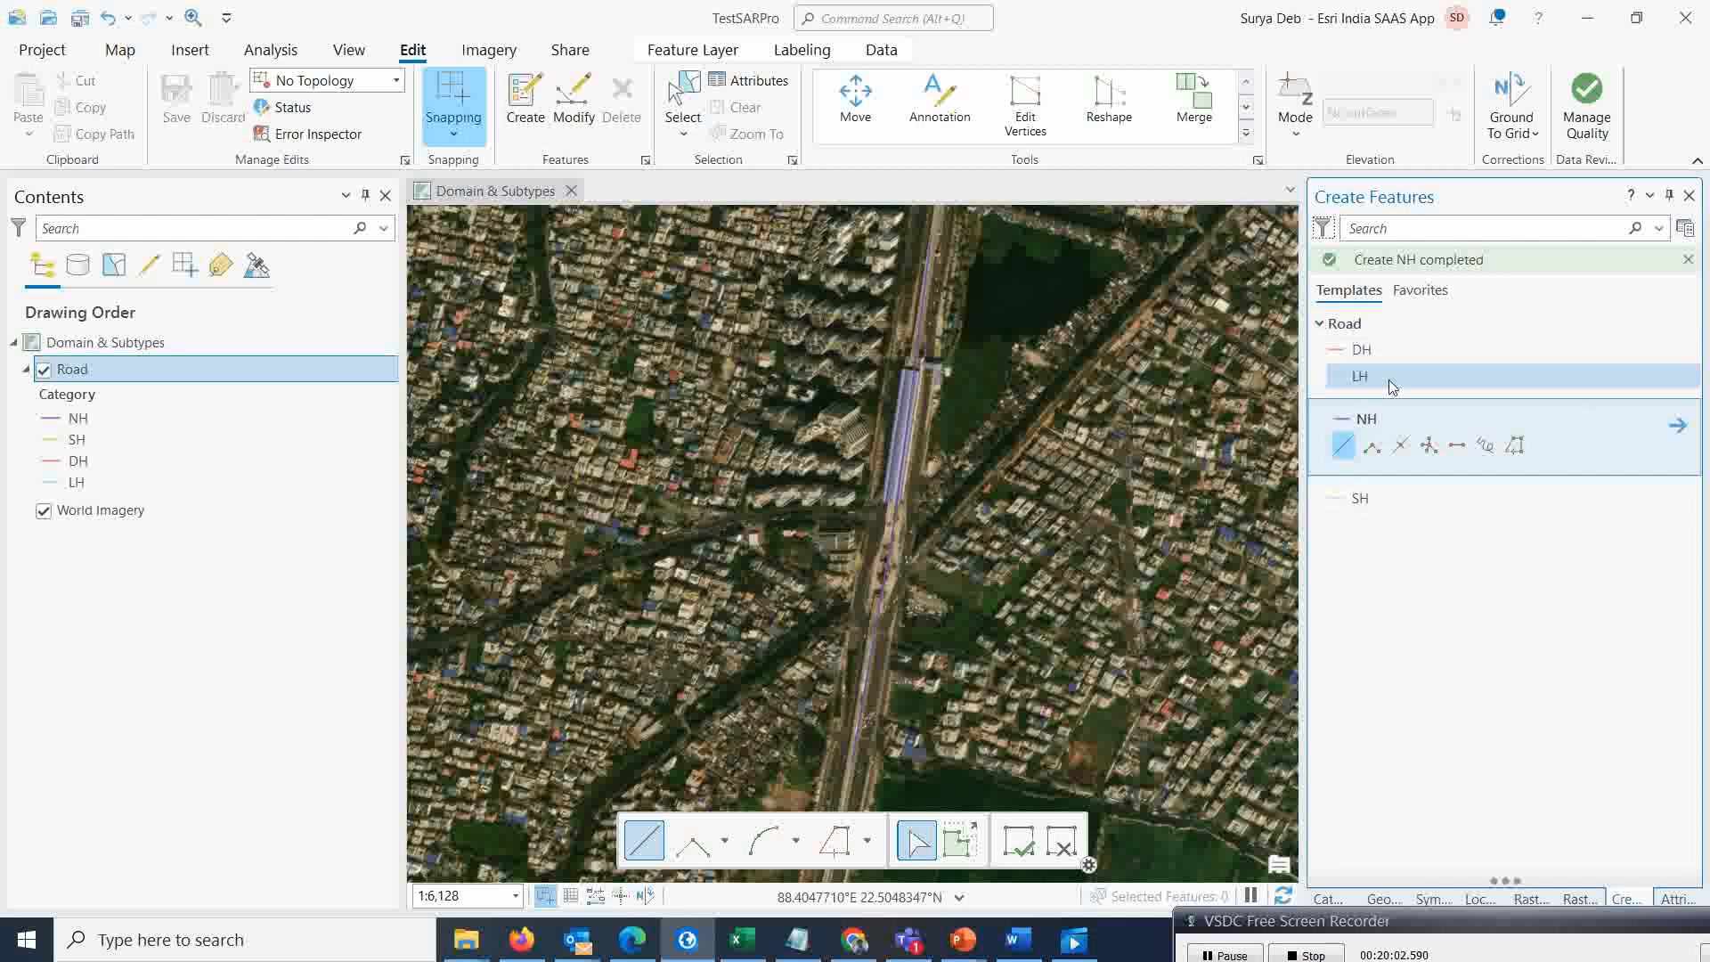
{"action": "left_click", "coordinate": [1350, 352]}
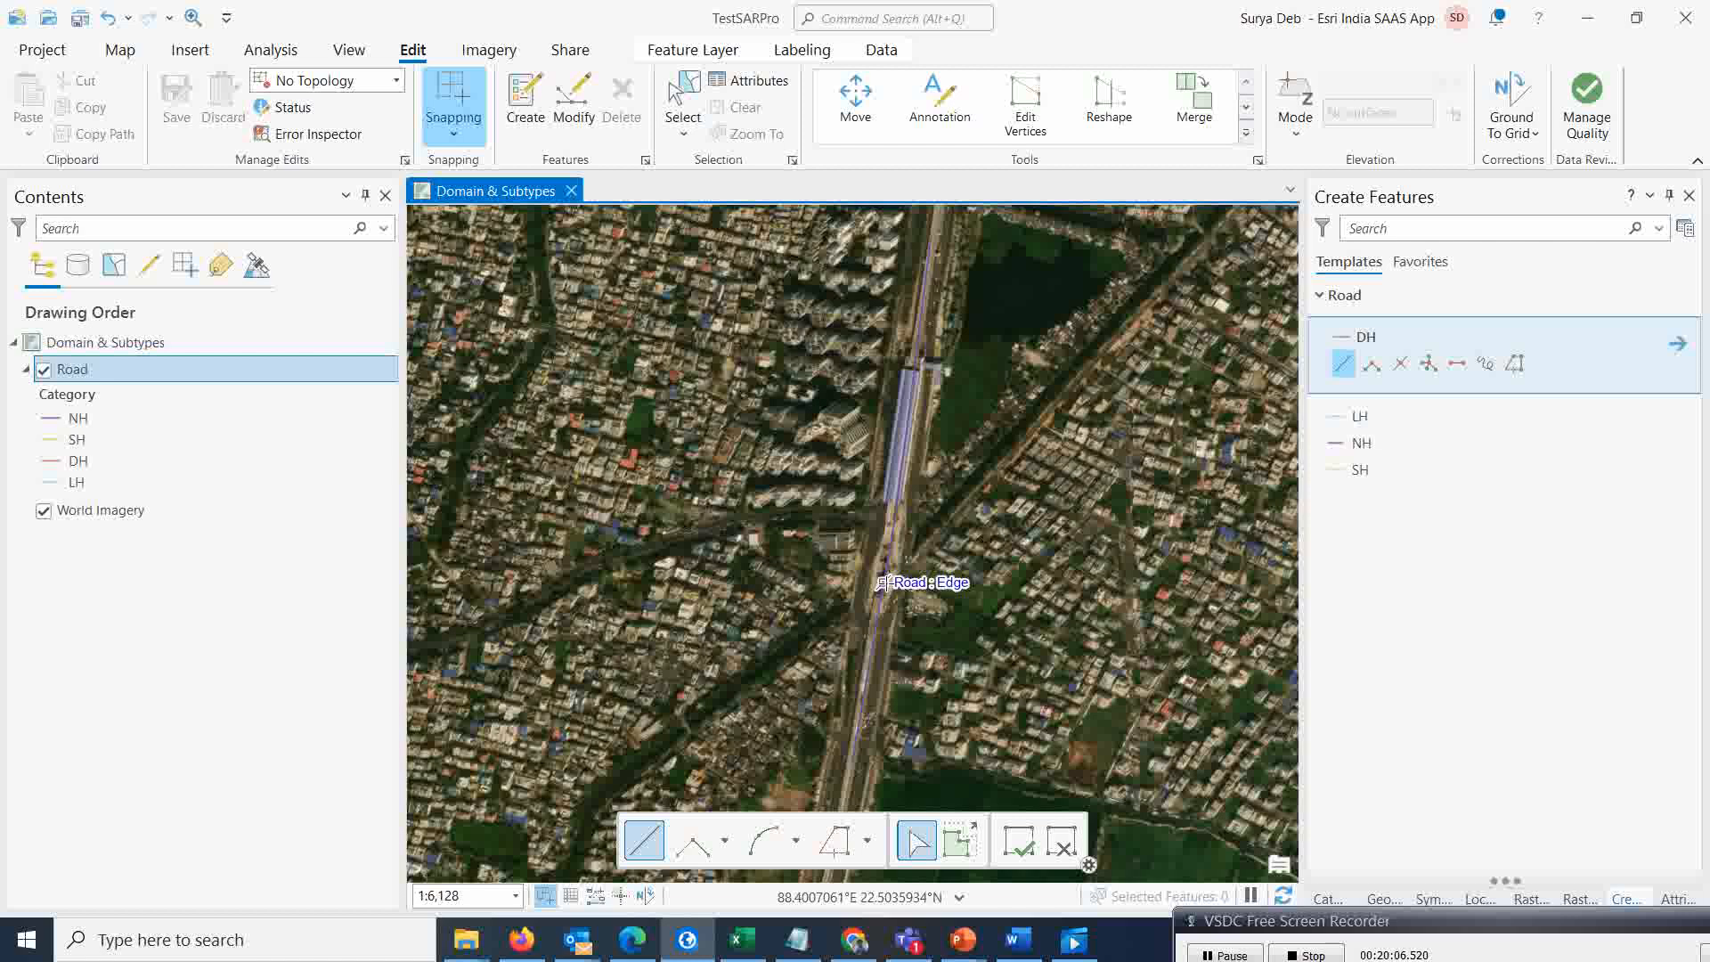
{"action": "left_click", "coordinate": [891, 522]}
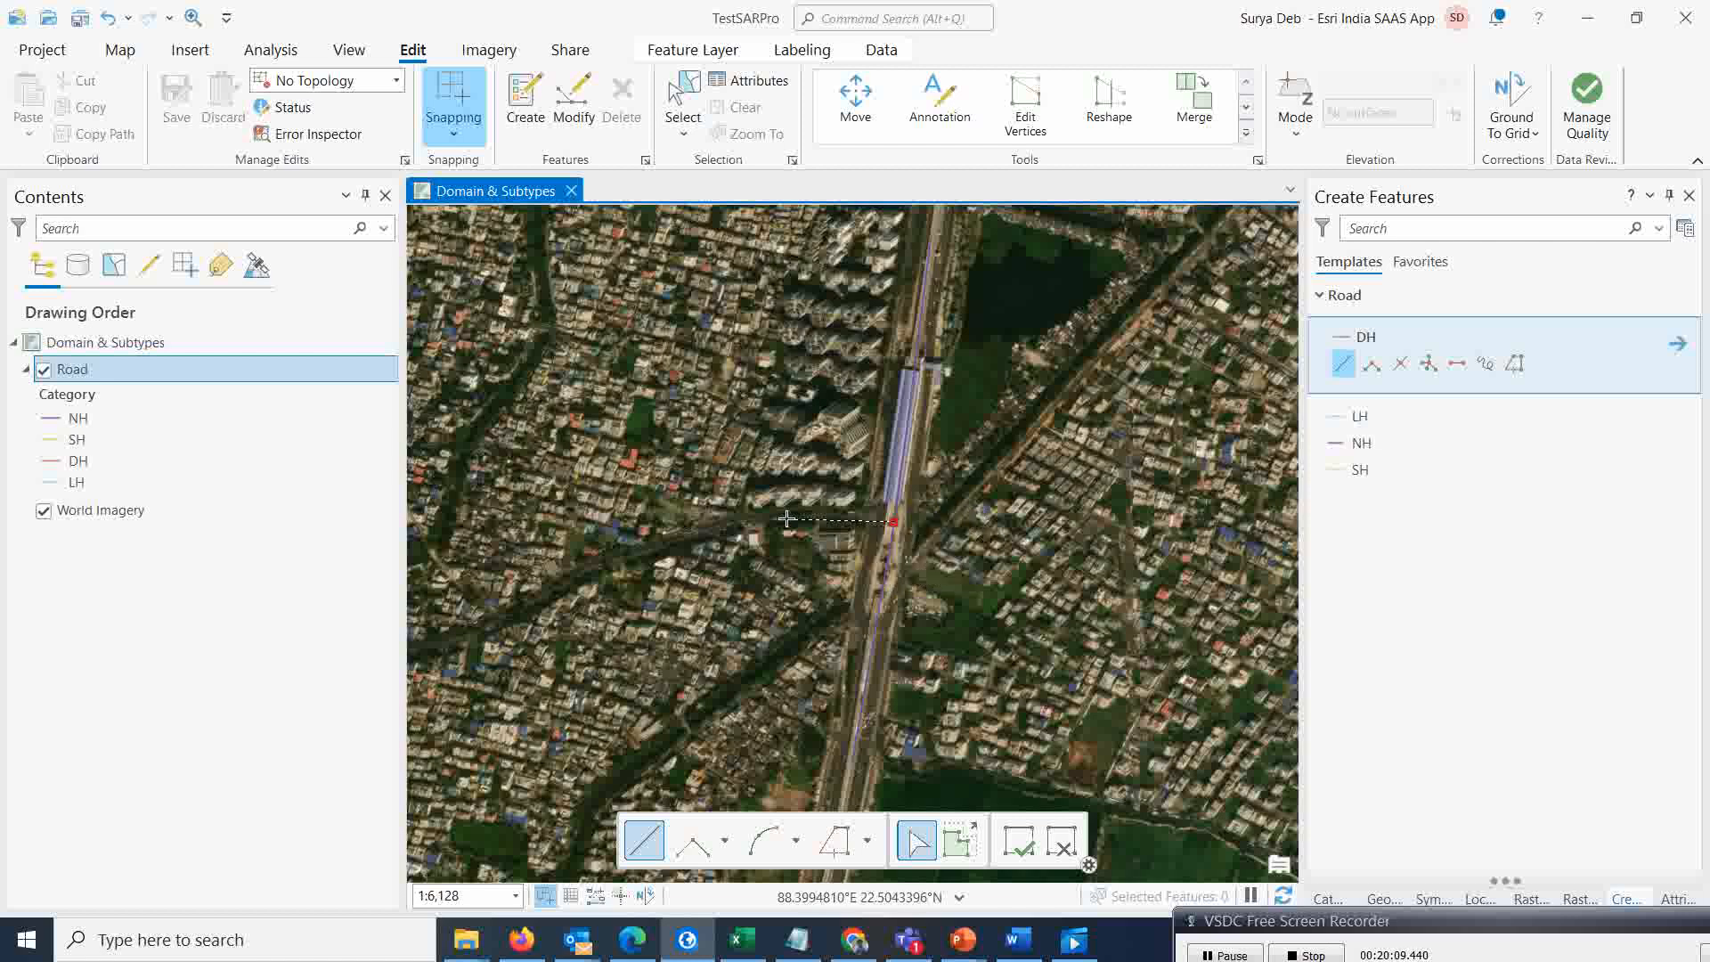
{"action": "left_click", "coordinate": [532, 596]}
{"action": "double_click", "coordinate": [424, 647]}
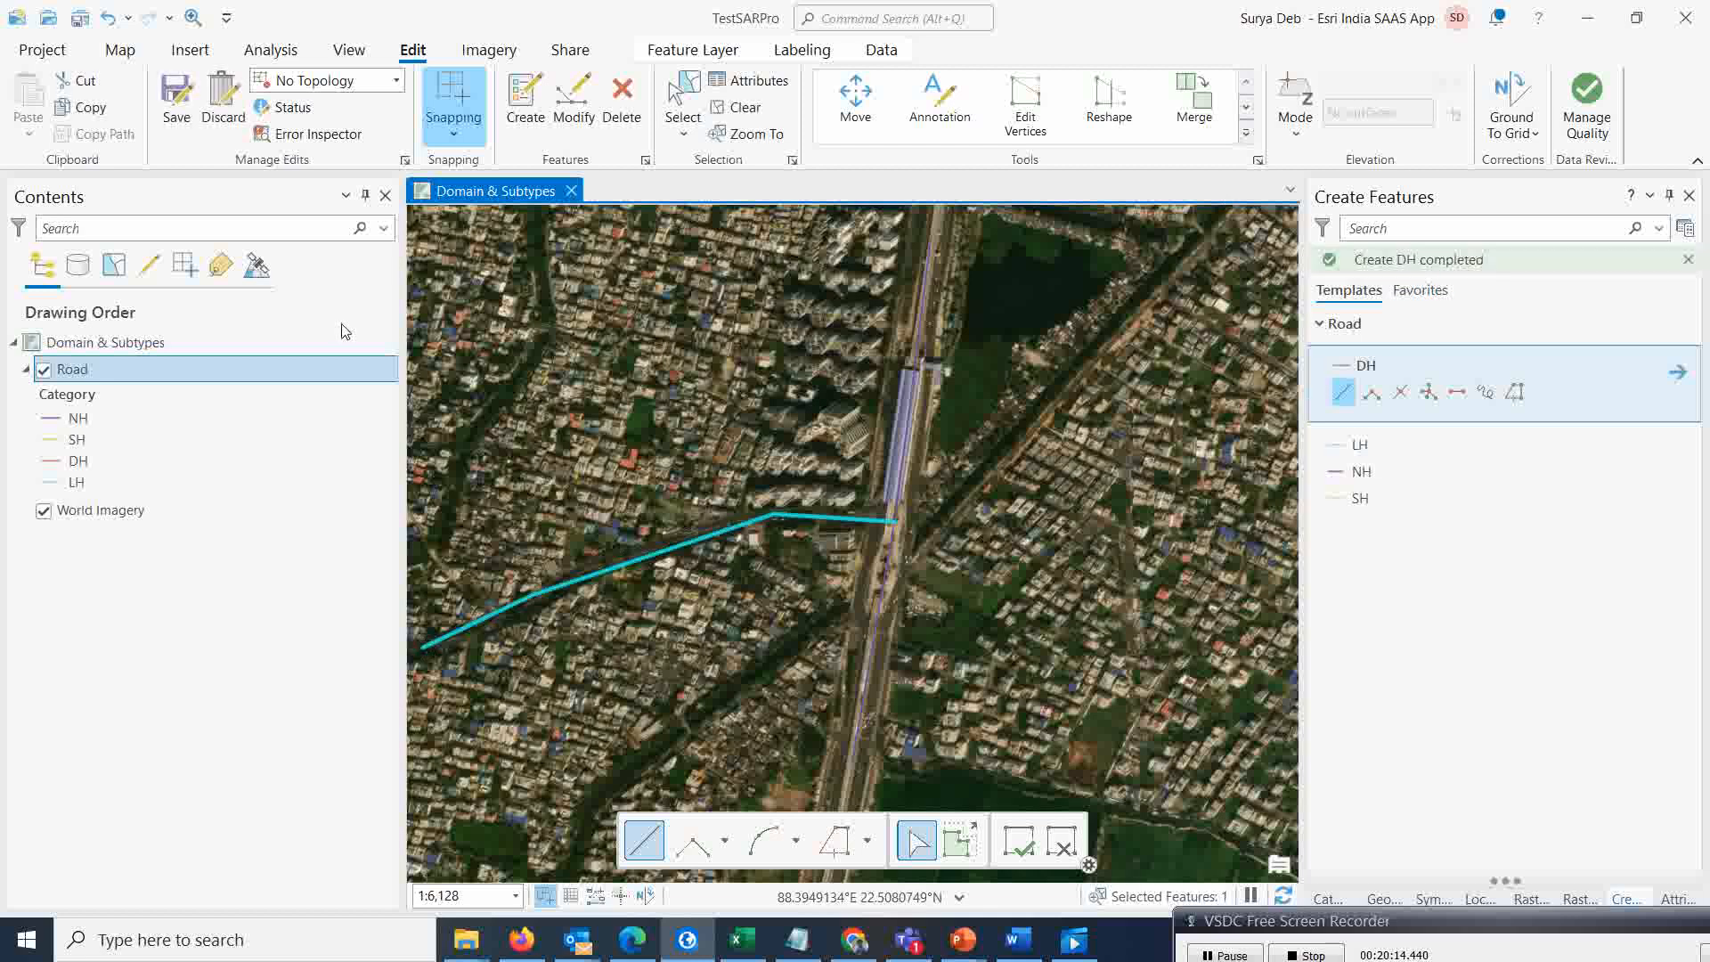
Set the DH road's Lane to 2 and Ownership to Private, and apply the attributes
{"action": "left_click", "coordinate": [747, 82]}
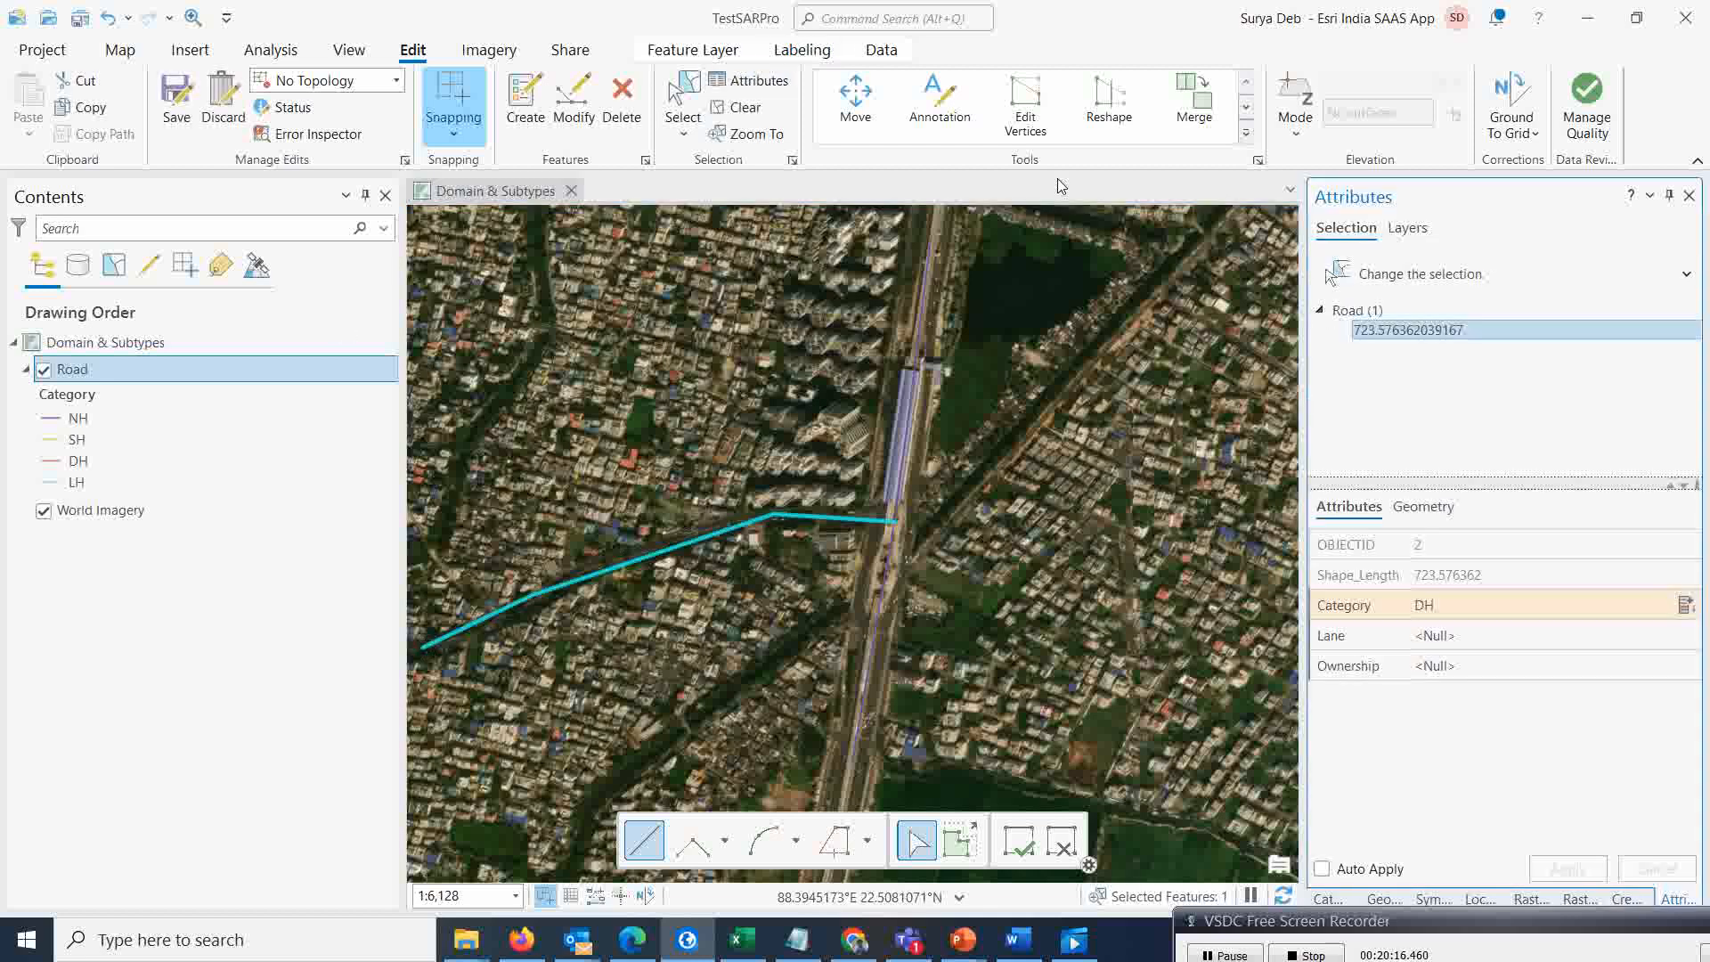
{"action": "left_click", "coordinate": [1421, 607]}
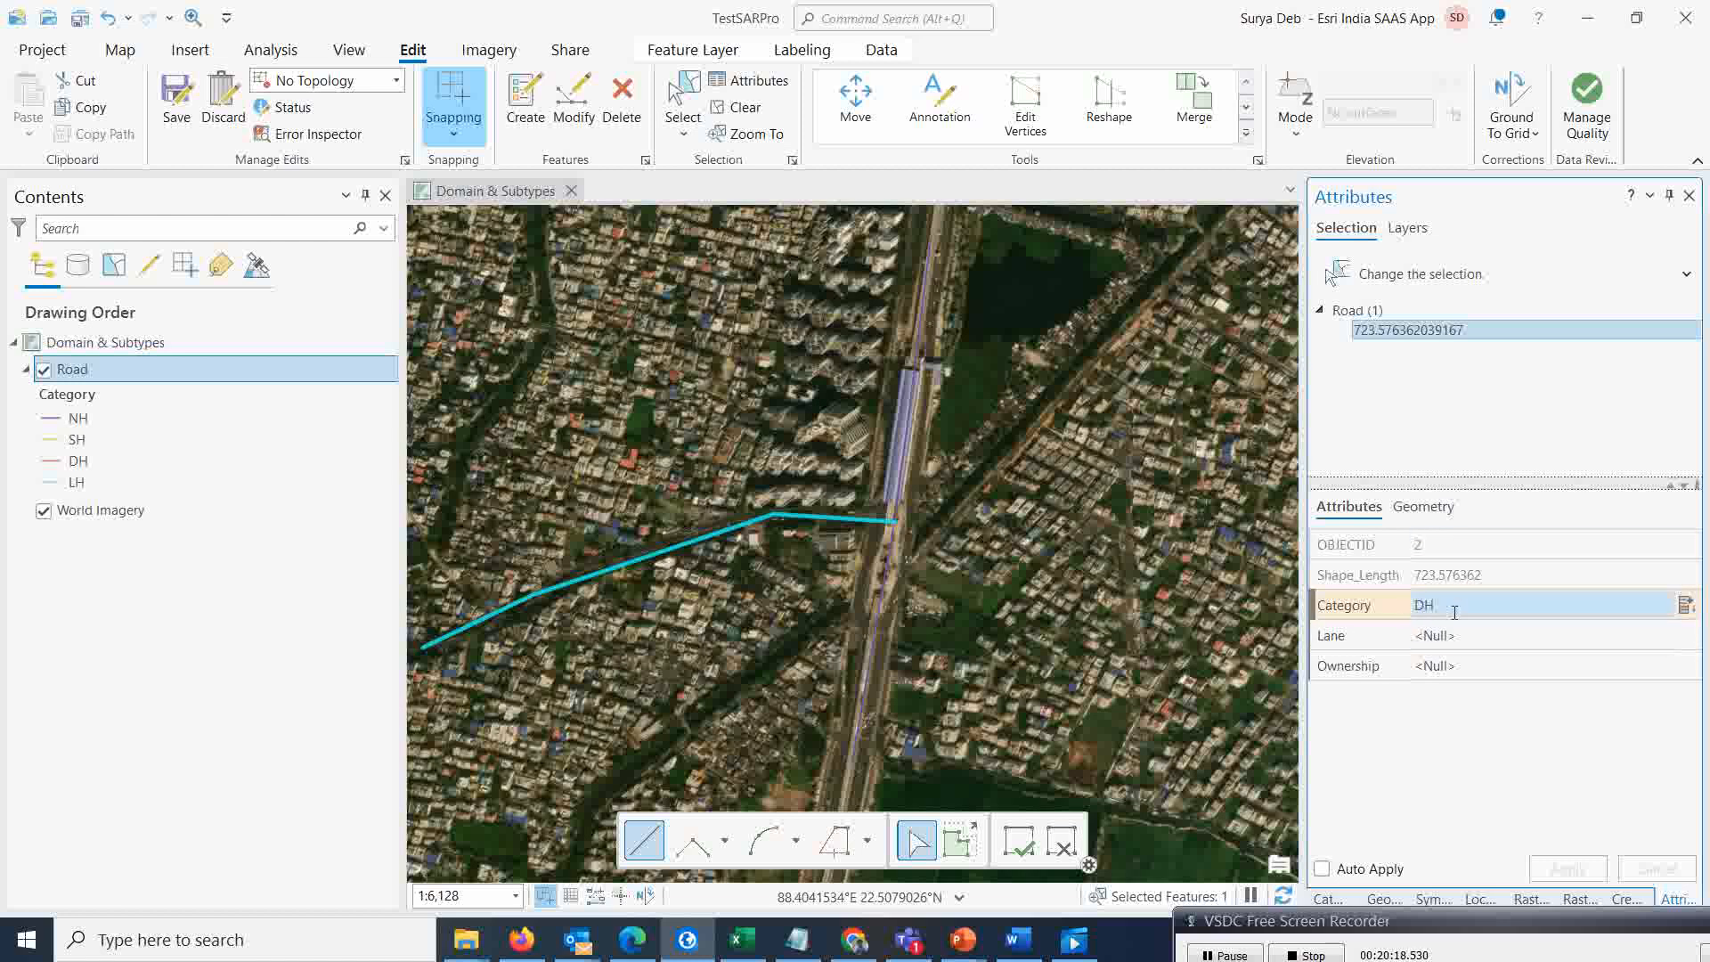
{"action": "left_click", "coordinate": [1587, 634]}
{"action": "left_click", "coordinate": [1556, 634]}
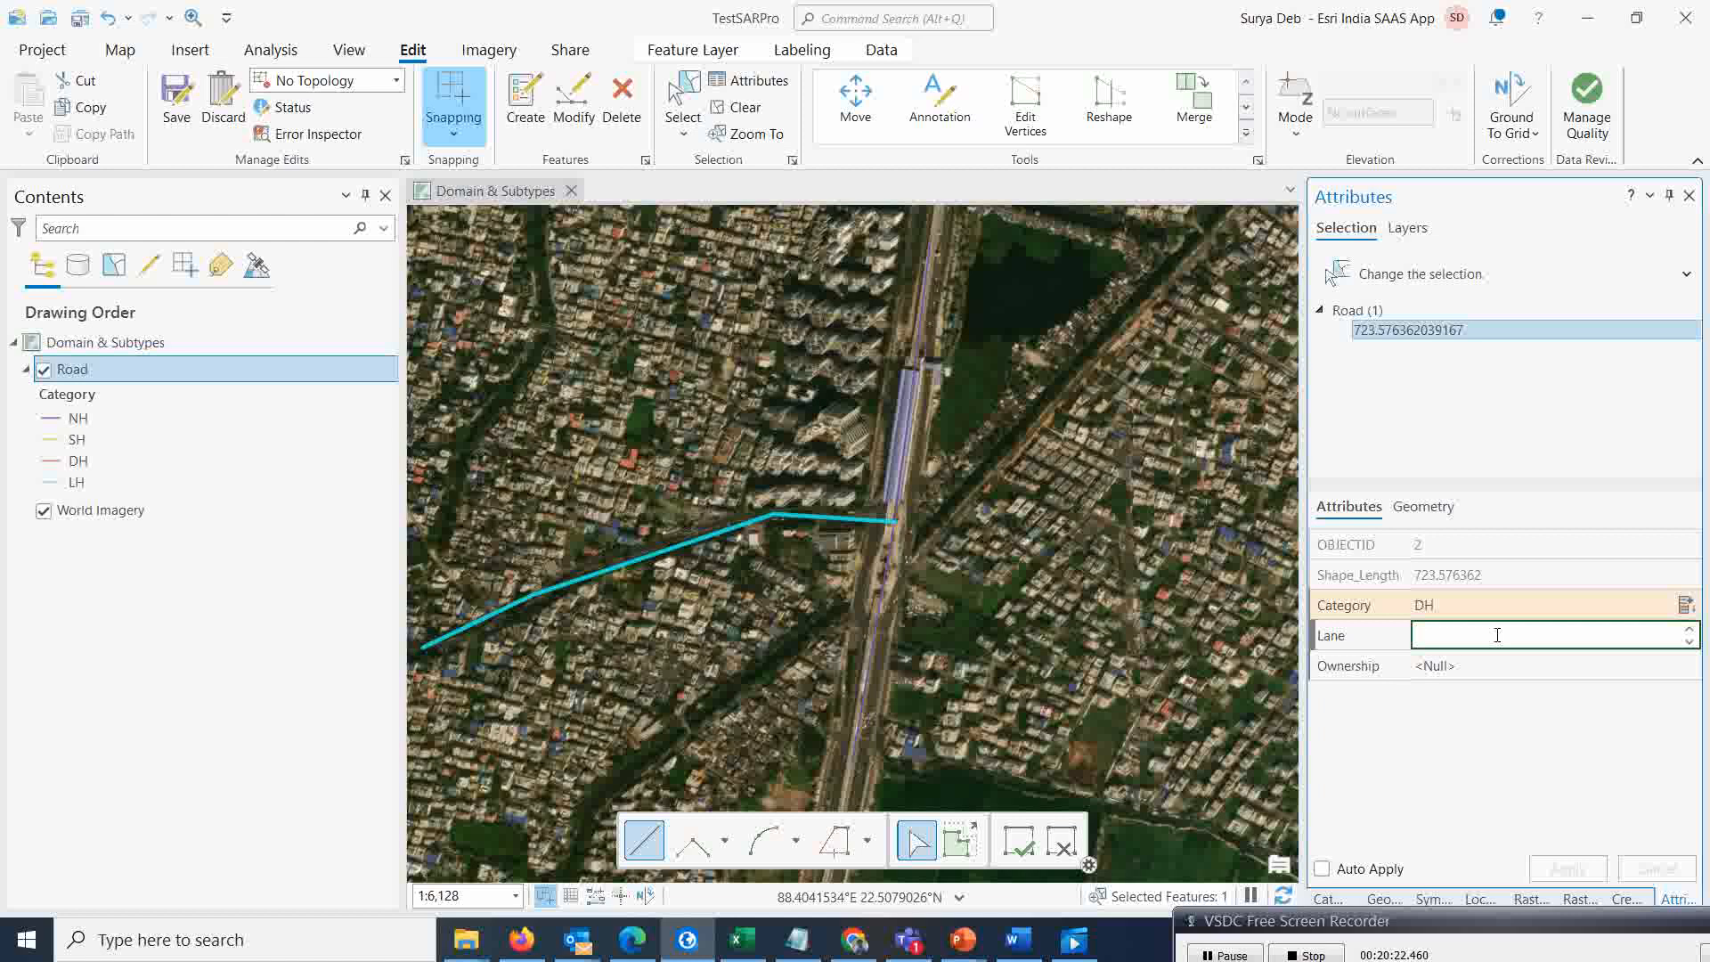
{"action": "type", "text": "2"}
{"action": "left_click", "coordinate": [1497, 666]}
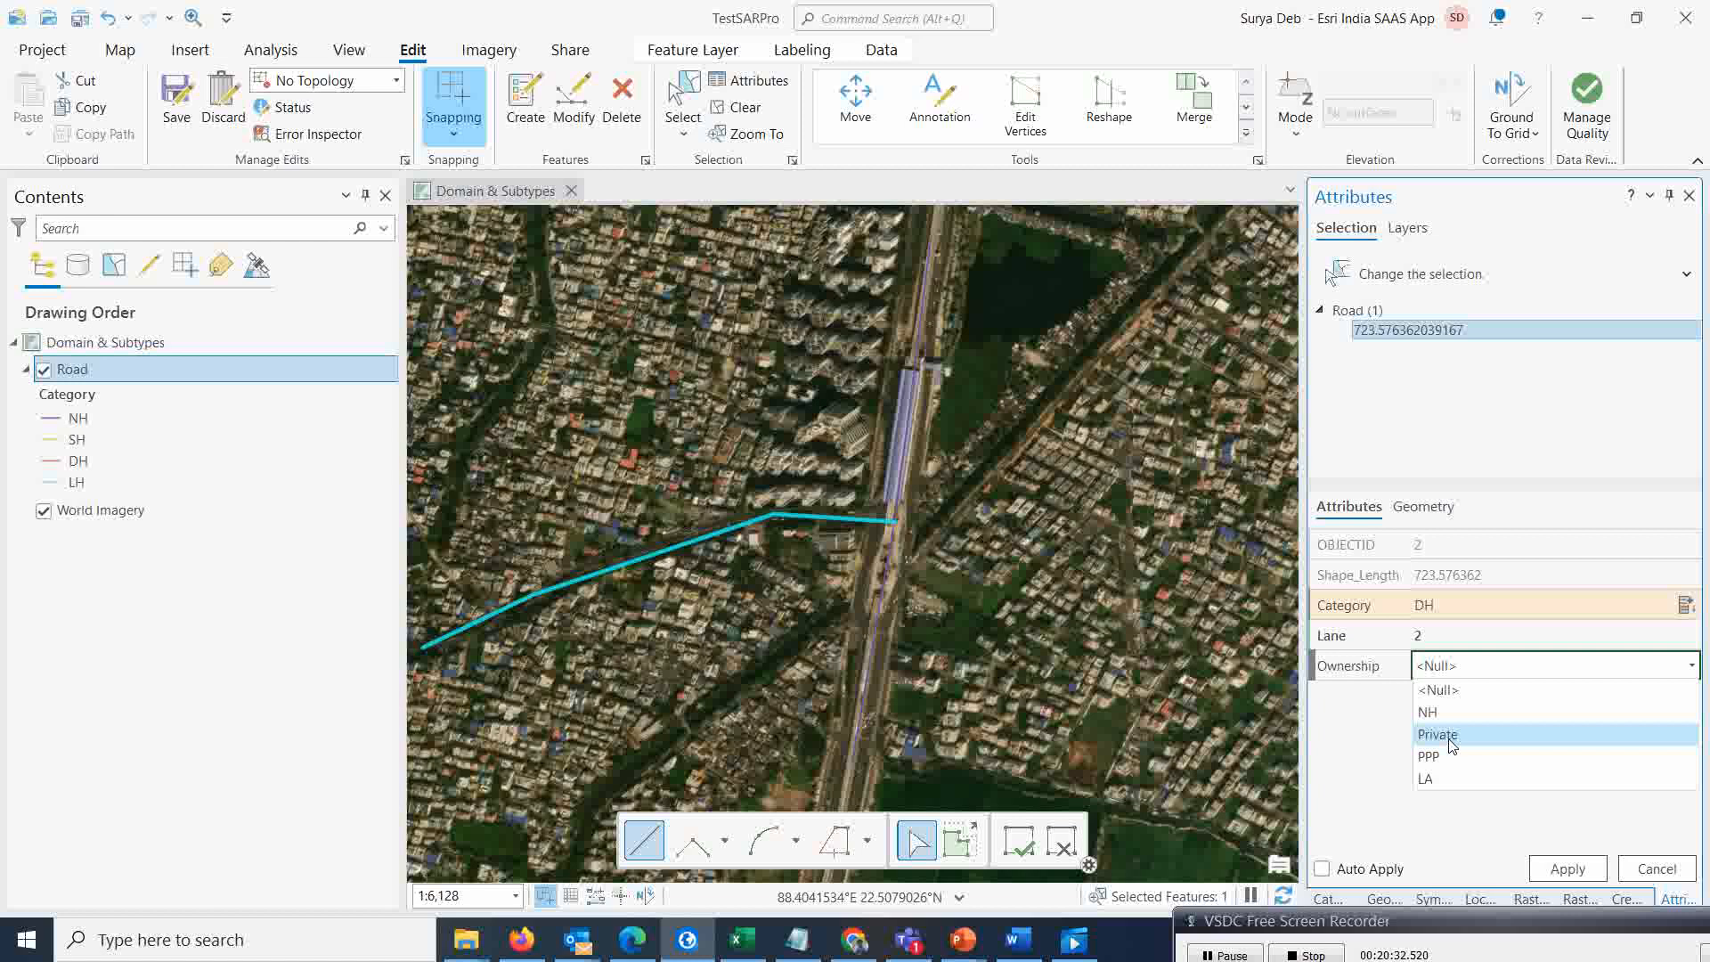
{"action": "left_click", "coordinate": [1457, 736]}
{"action": "left_click", "coordinate": [1570, 872]}
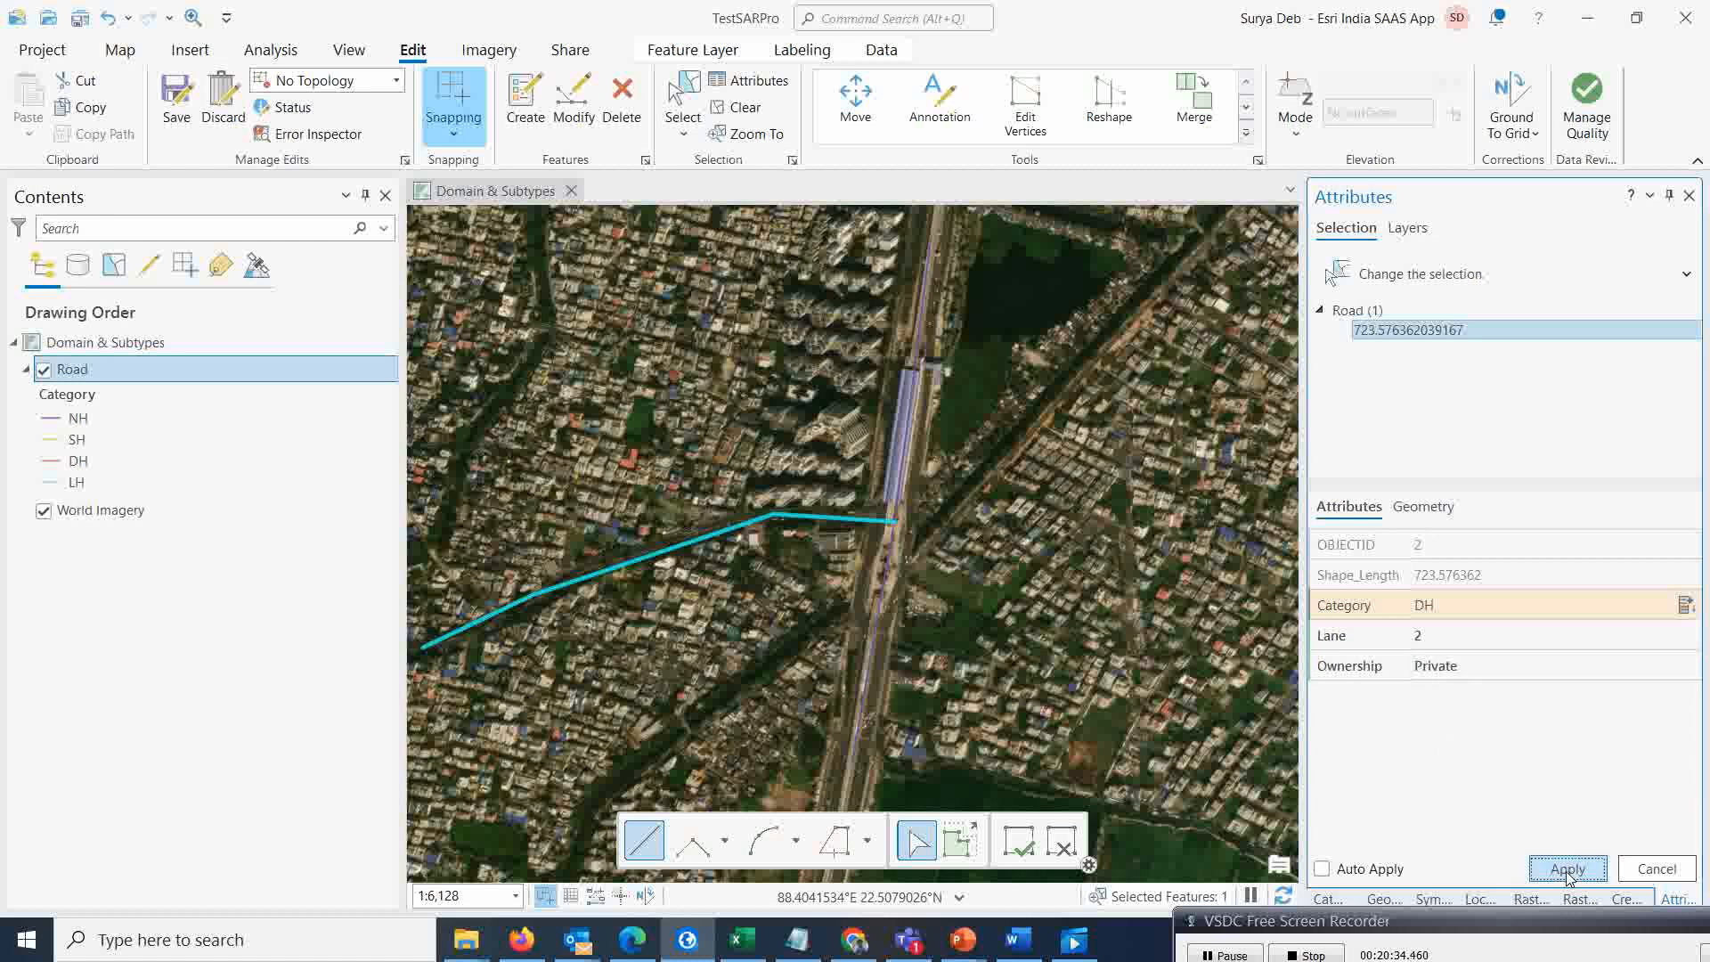
Clear the selection and save all edits
{"action": "left_click", "coordinate": [739, 107]}
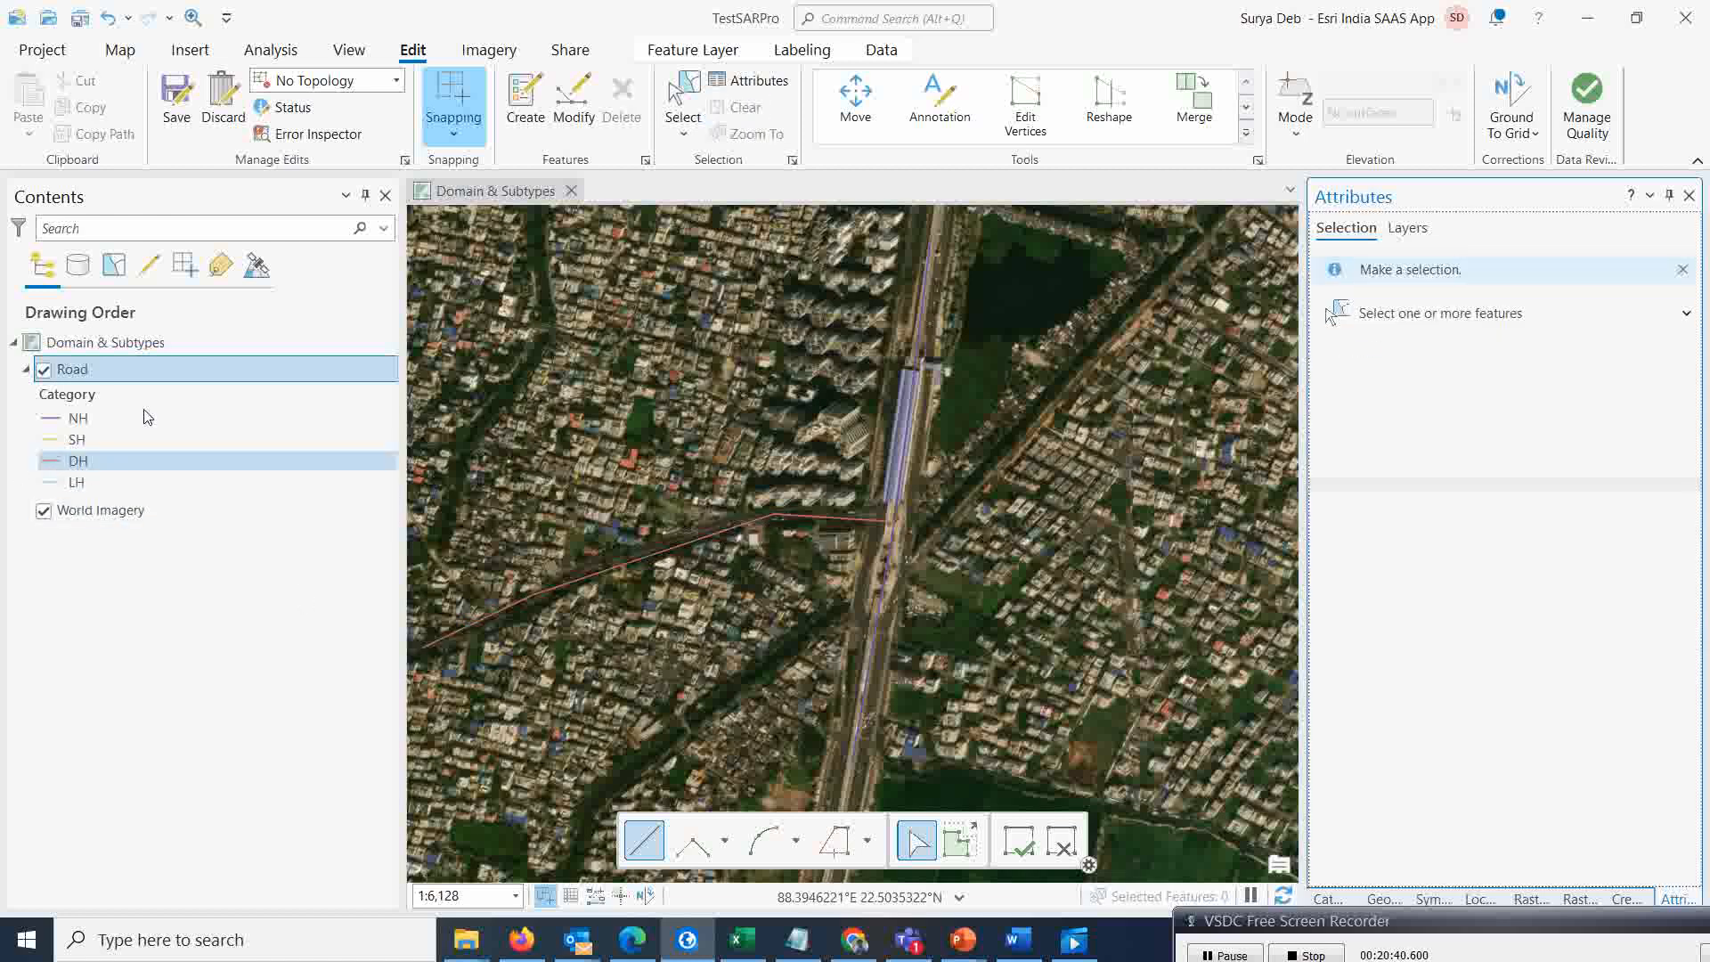
{"action": "left_click", "coordinate": [178, 100]}
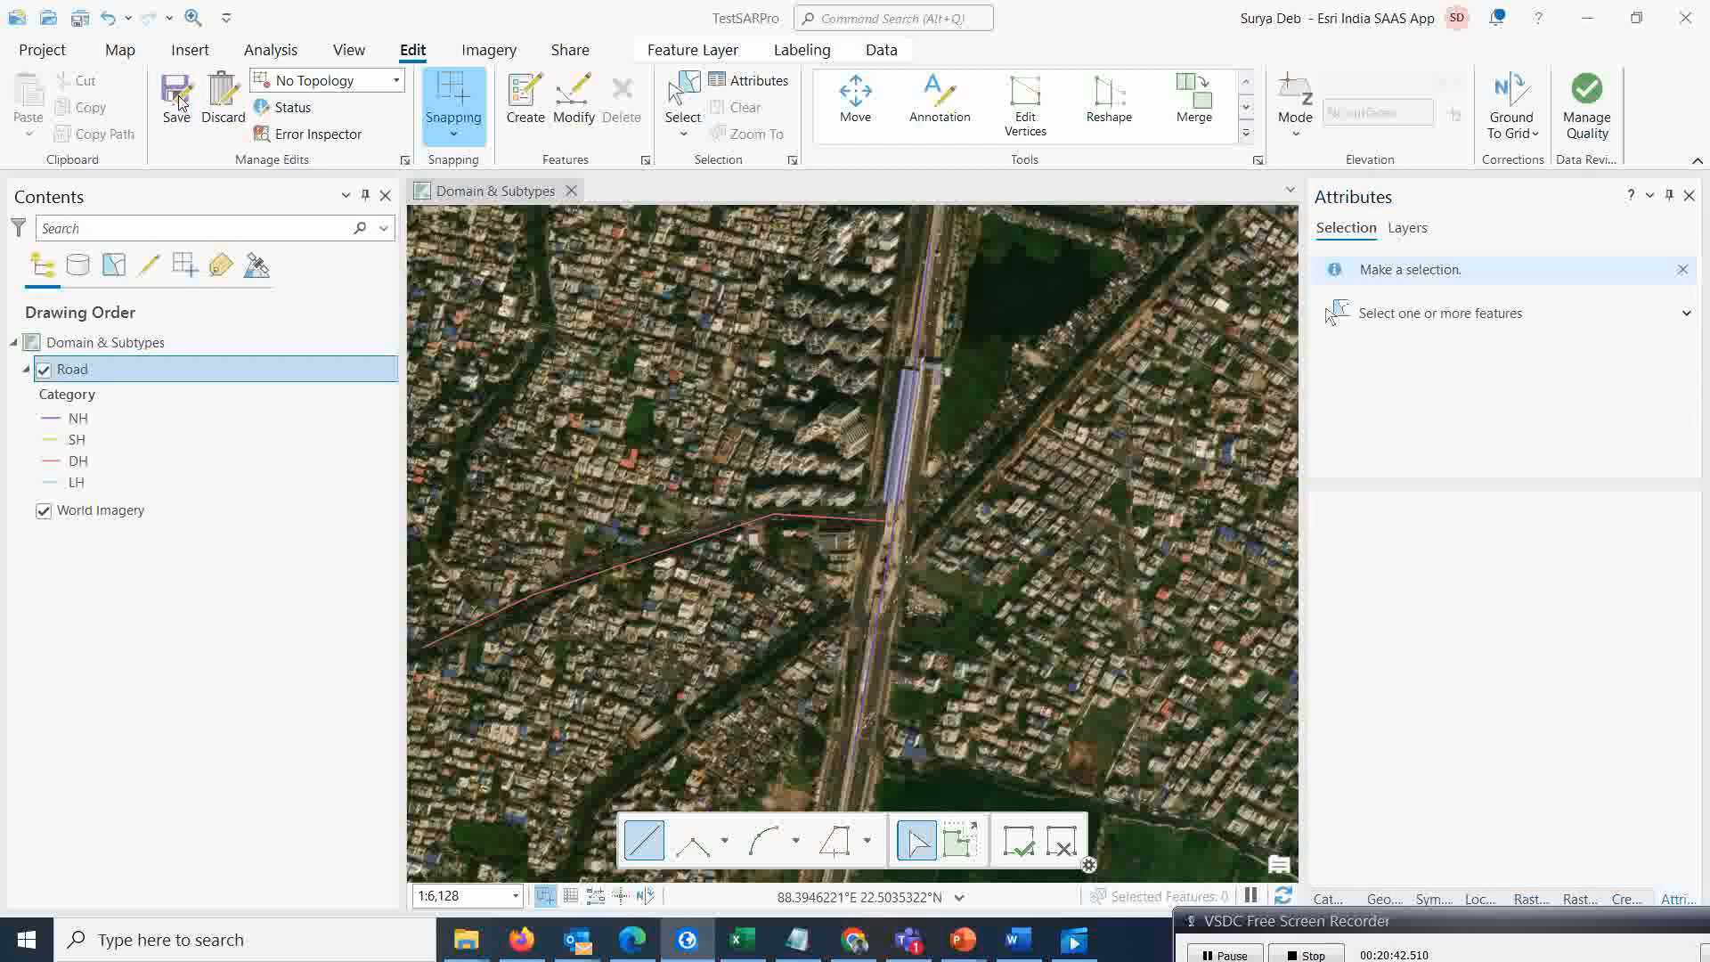
{"action": "left_click", "coordinate": [872, 505]}
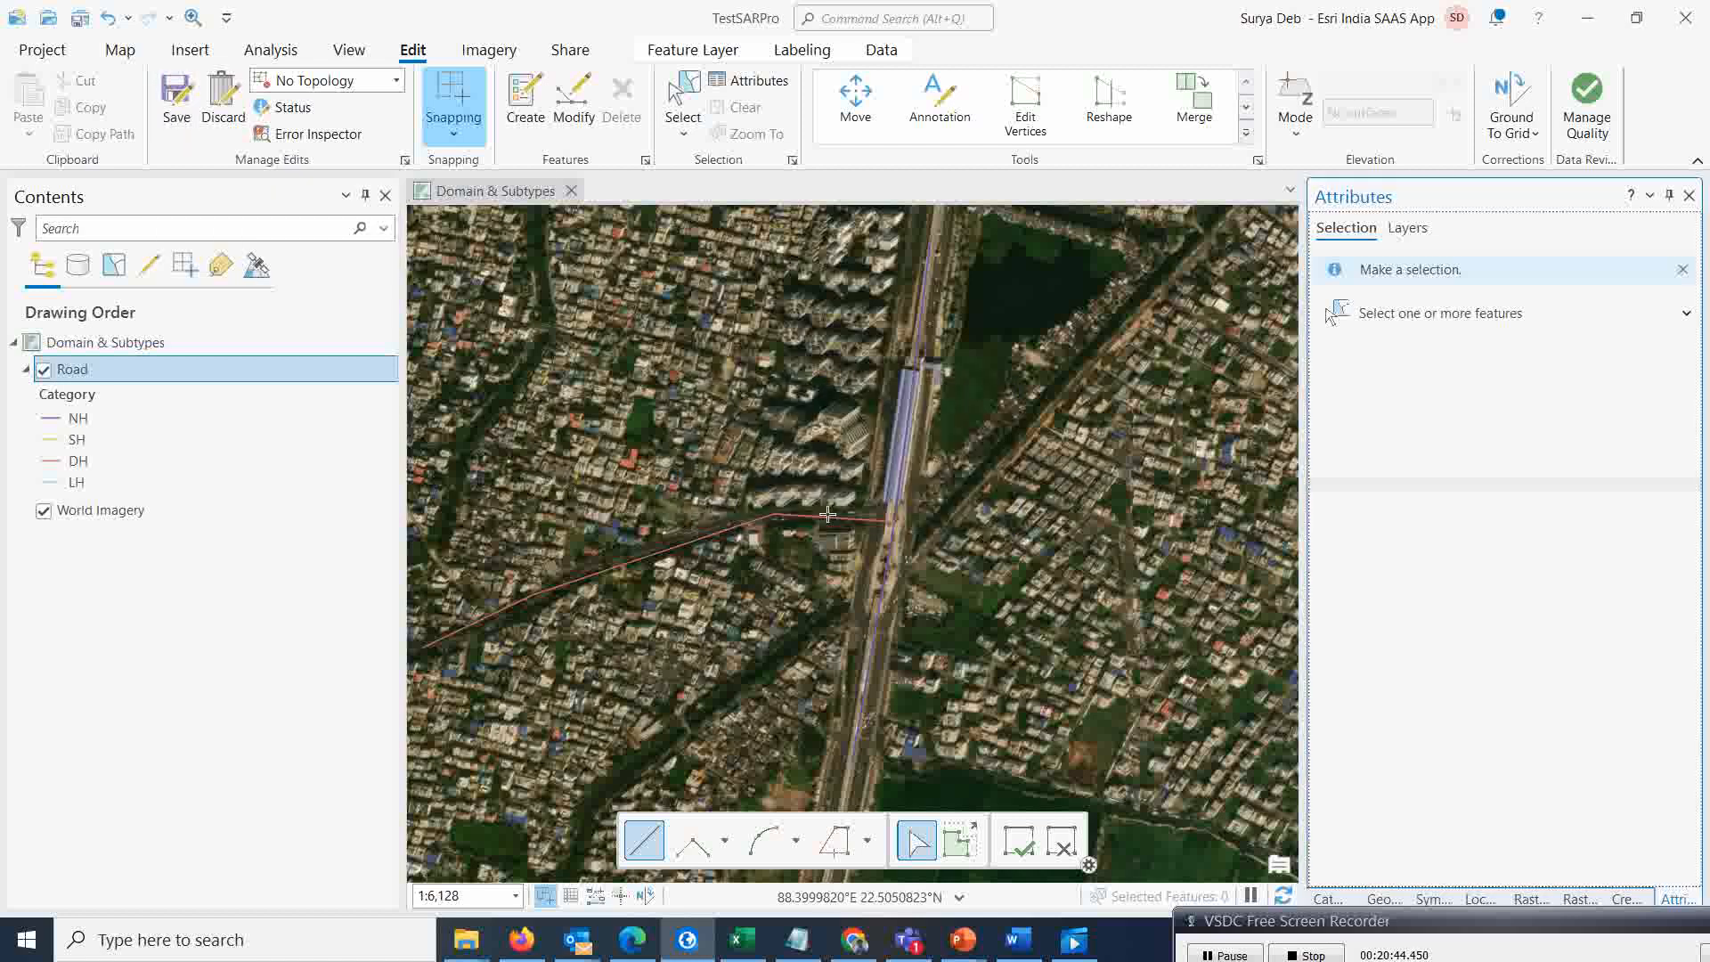